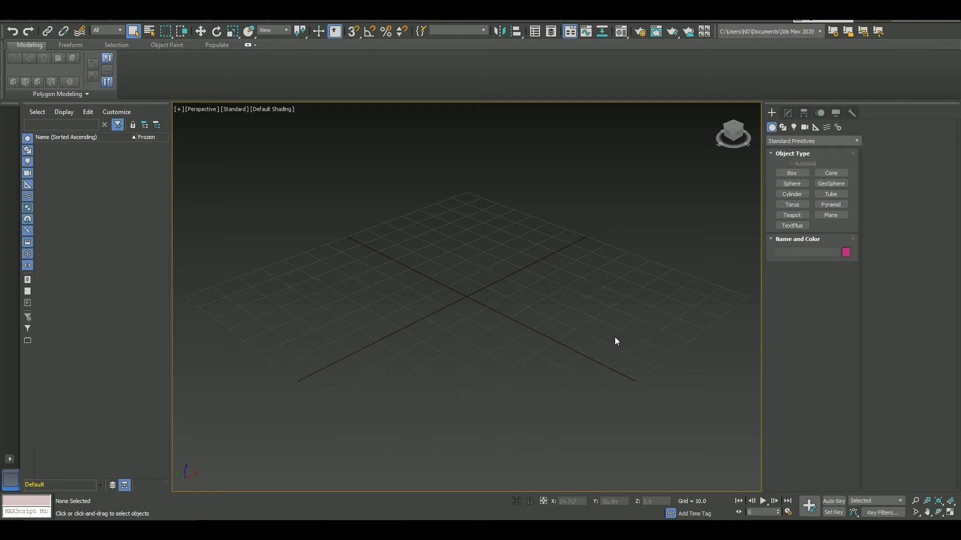
Draw a flat ground plane and a base box in an orthographic view.
key("u")
left_click_drag(371, 323, 601, 314)
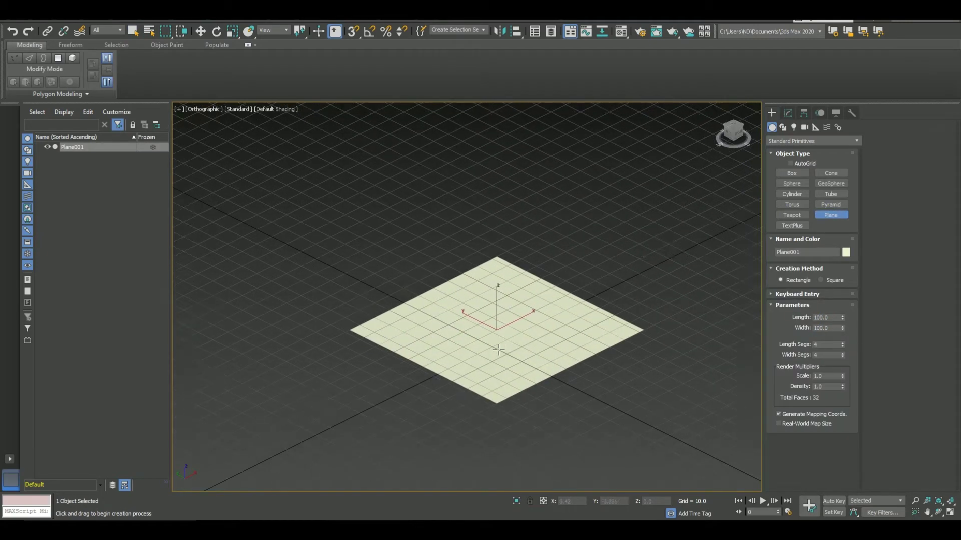
key("g")
scroll(532, 344, "up", 3)
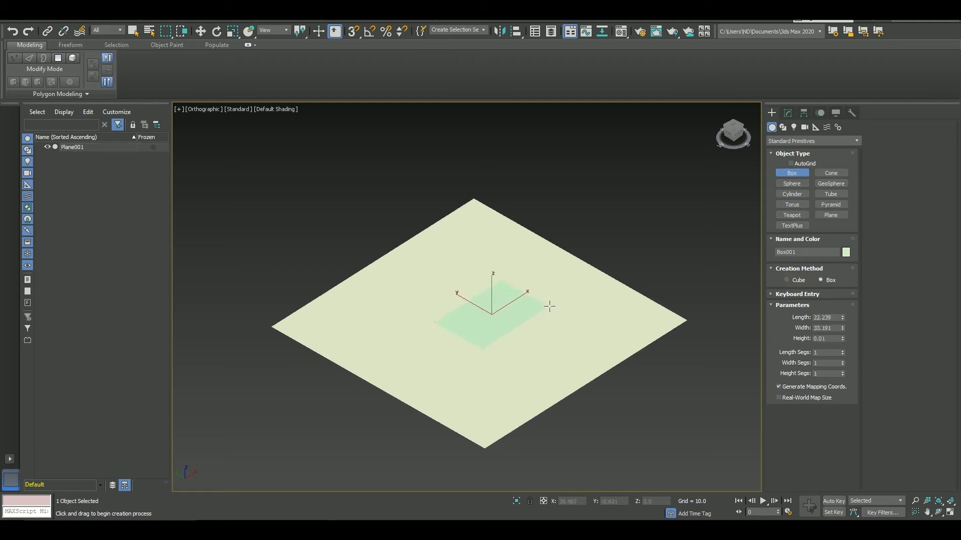
left_click(702, 155)
right_click(701, 155)
scroll(700, 155, "up", 3)
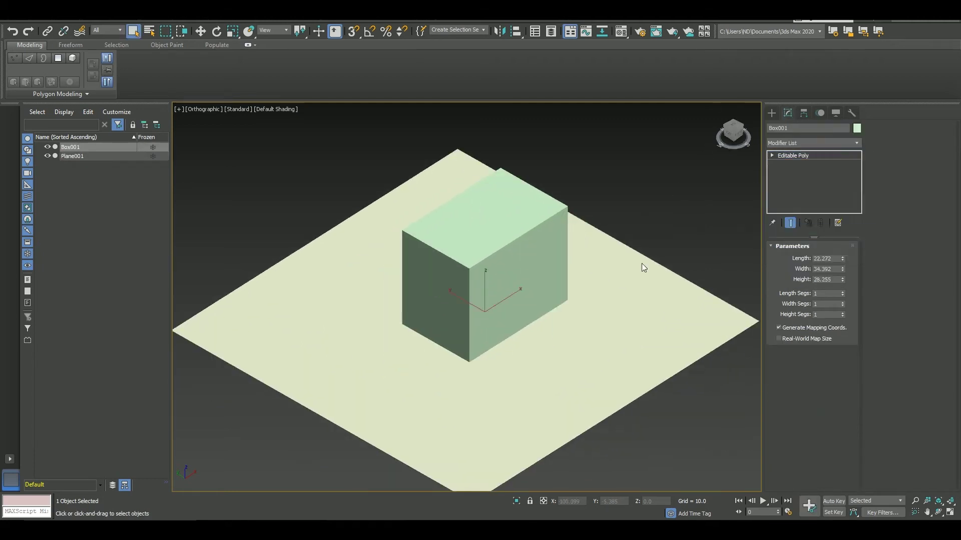
Clone the editable-poly base box upward into a trim band and a tall narrow column.
key("w")
mouse_move(514, 280)
left_mouse_down("shift")
mouse_move(494, 215)
mouse_move(502, 327)
left_mouse_up("shift")
key("r")
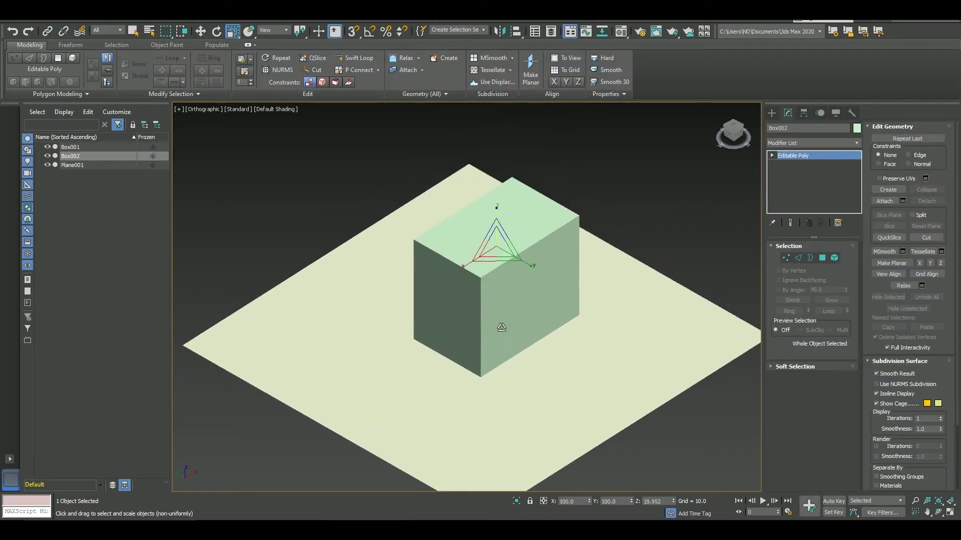
key("w")
mouse_move(495, 263)
left_mouse_down("shift")
mouse_move(491, 219)
mouse_move(459, 454)
left_mouse_up("shift")
key("r")
left_click_drag(494, 231, 503, 244)
middle_click_drag(503, 245, 506, 385)
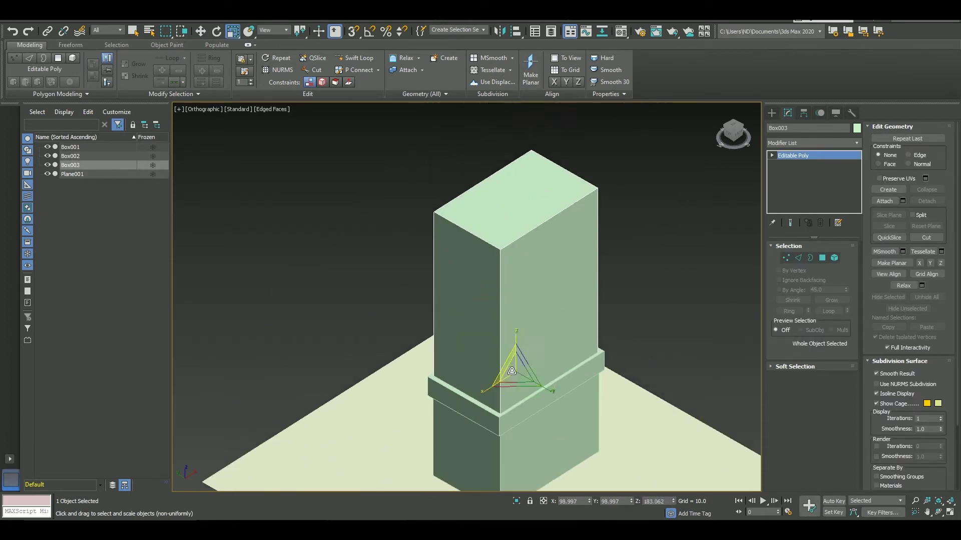
Copy the trim band onto the top of the column as a cap.
key("w")
left_click(522, 192)
left_click_drag(521, 192, 522, 170, "shift")
key("Return")
scroll(522, 170, "up", 2)
key("4")
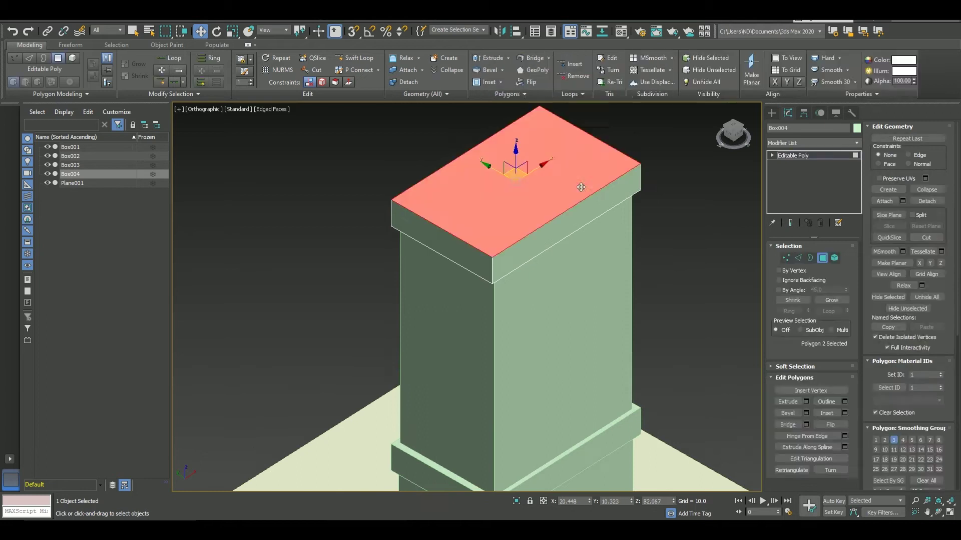
Inset the cap's top face and extrude it downward into a recess.
left_click(515, 201)
left_click(488, 82, "shift")
left_click(472, 331)
left_click(777, 400)
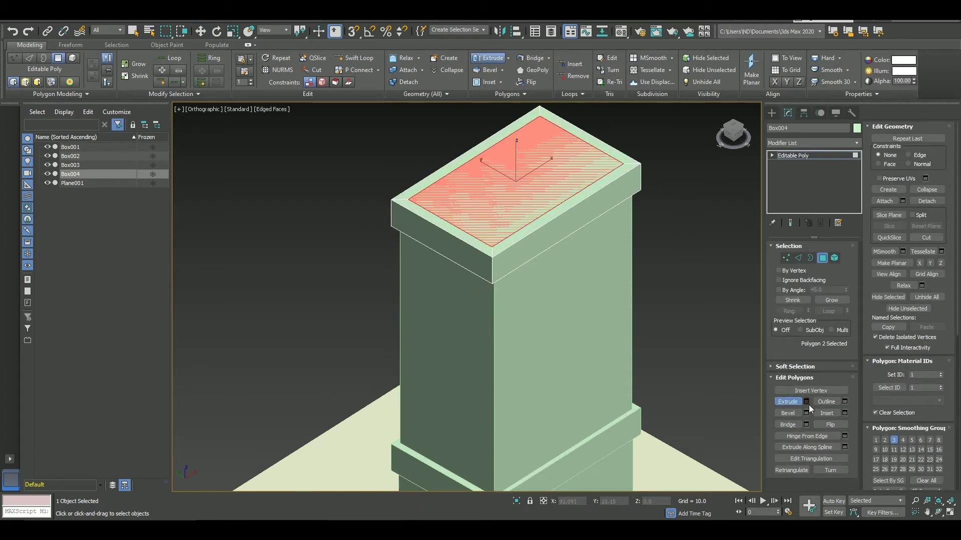
left_click(806, 402)
left_click_drag(473, 317, 489, 449)
key("4")
Switch viewport shading to Clay and select the base block's front faces.
mouse_move(670, 309)
middle_mouse_down("alt")
mouse_move(693, 249)
mouse_move(540, 170)
middle_mouse_up("alt")
left_click(271, 109)
left_click(299, 175)
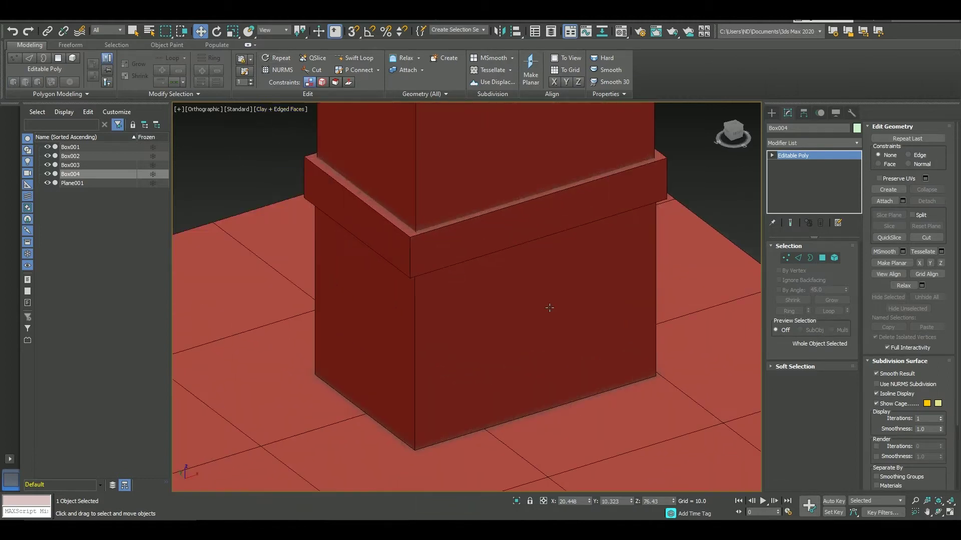
left_click(535, 325)
key("4")
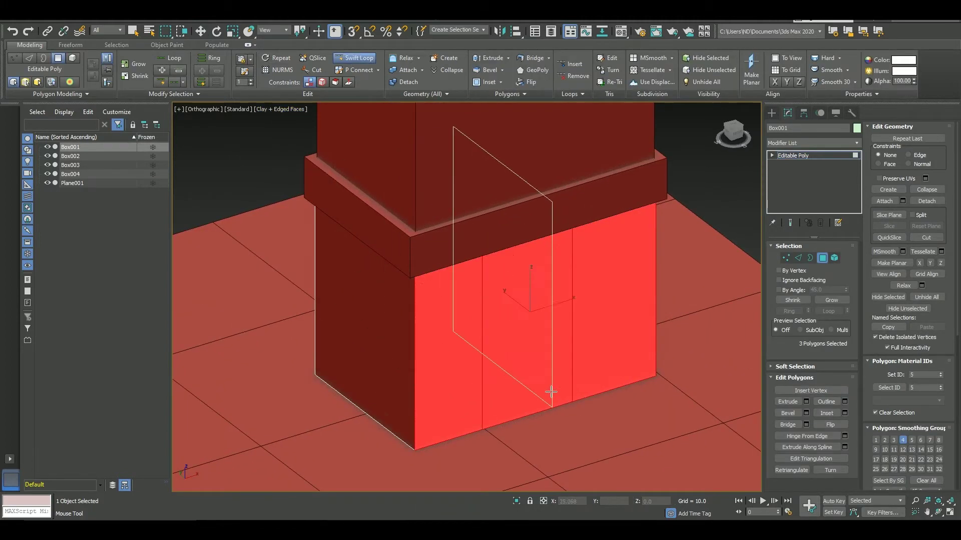
Select only the base block and enter its vertex level.
middle_click_drag(524, 256, 584, 264, "alt")
key("4")
left_click_drag(303, 173, 491, 280)
key("w")
scroll(541, 229, "down", 3)
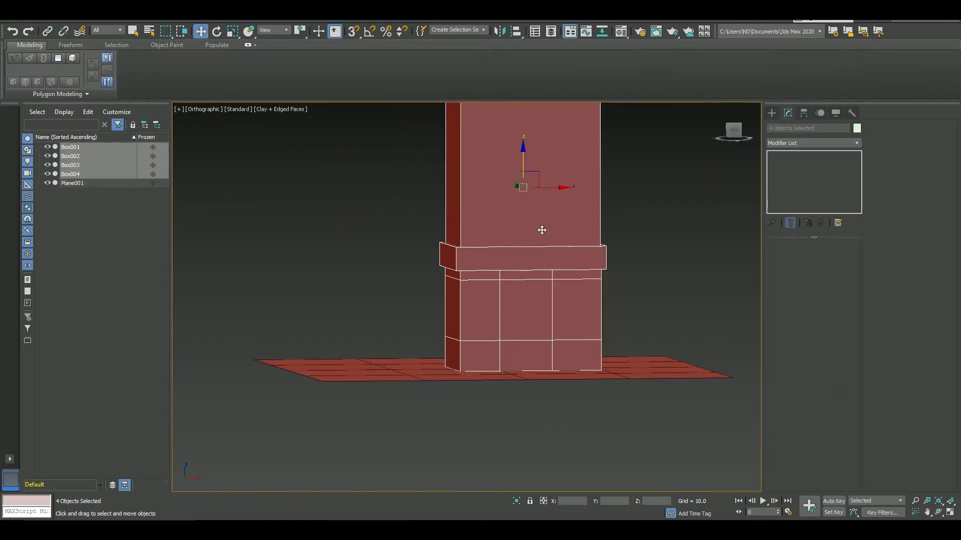
left_click(521, 296)
key("1")
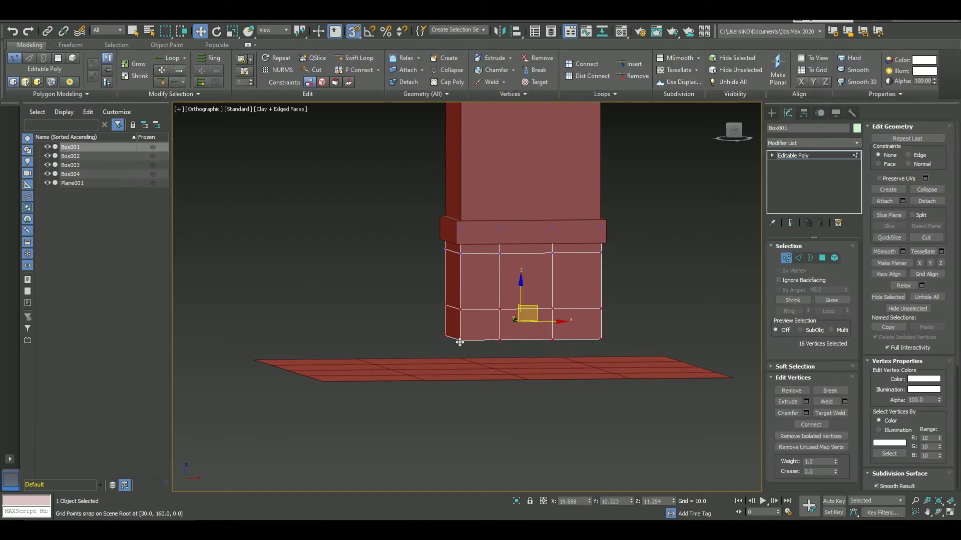
Adjust the general snap options in the snap settings.
right_click(353, 31)
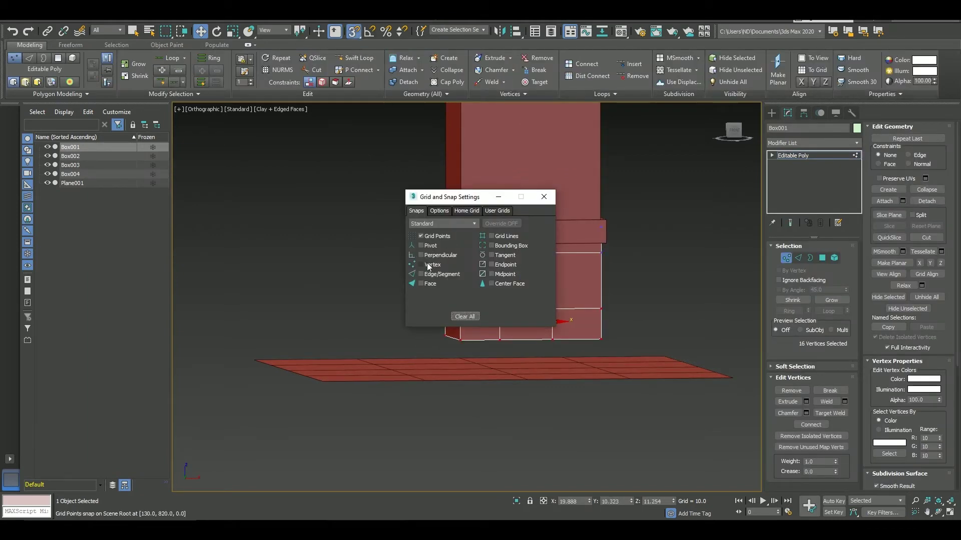
key("Escape")
right_click(353, 31)
left_click(439, 211)
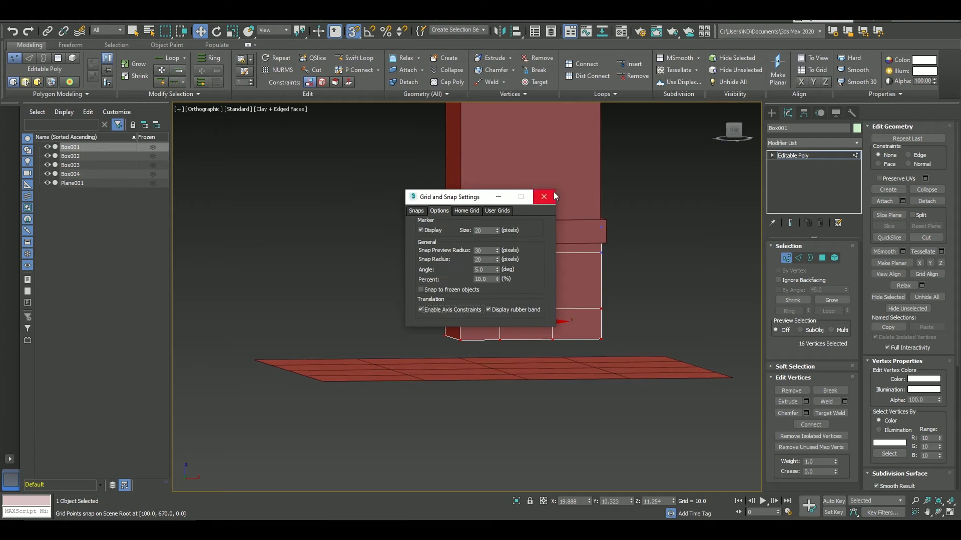
left_click(554, 191)
mouse_move(518, 278)
middle_mouse_down("alt")
mouse_move(429, 386)
mouse_move(521, 275)
mouse_move(588, 272)
middle_mouse_up("alt")
scroll(522, 276, "up", 4)
Extrude the base block's central front panel inward to form a doorway.
left_click(821, 258)
key("s")
left_click(805, 402)
left_click_drag(474, 317, 470, 422)
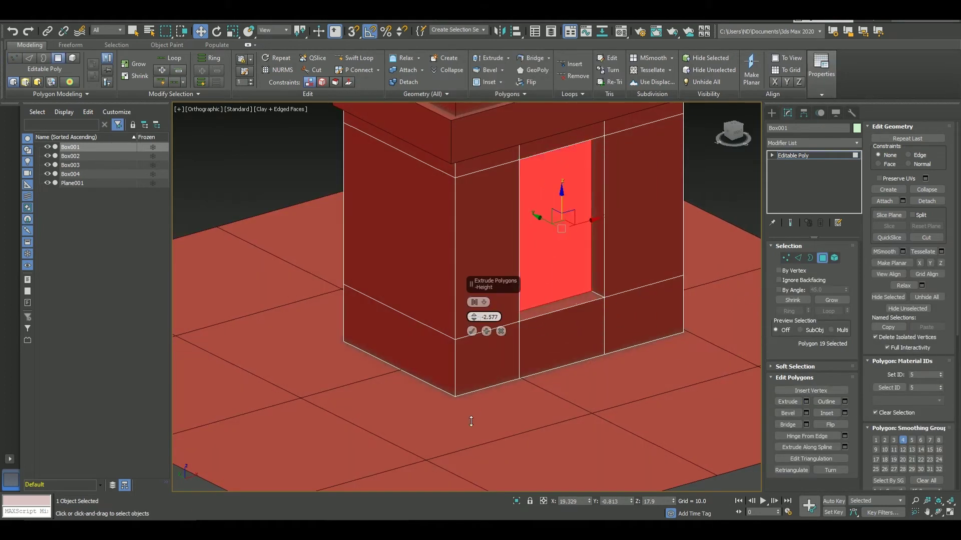
scroll(467, 326, "down", 3)
Inset the middle side panel of the base into a small square window.
middle_click_drag(467, 326, 501, 321, "alt")
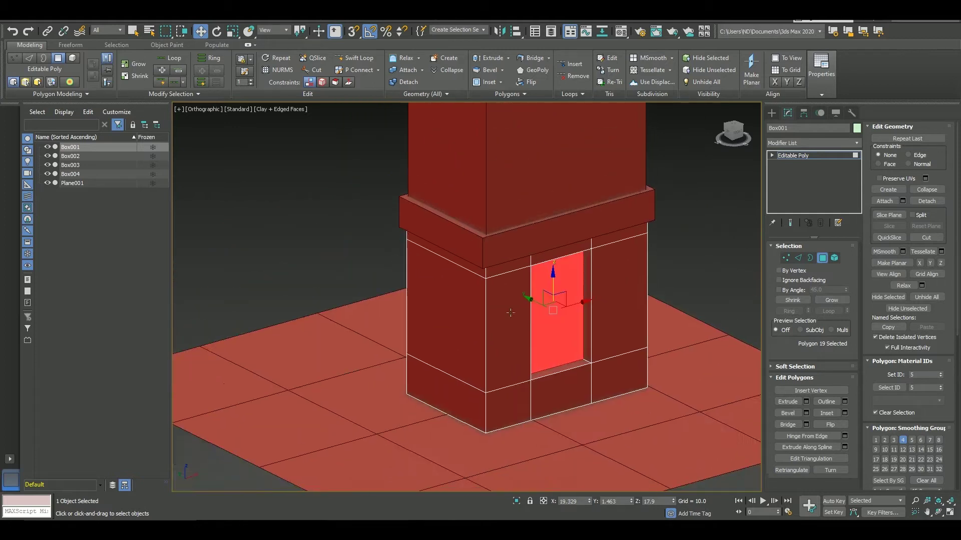
scroll(500, 320, "up", 4)
left_click(511, 321)
left_click(805, 413)
left_click_drag(482, 300, 473, 335)
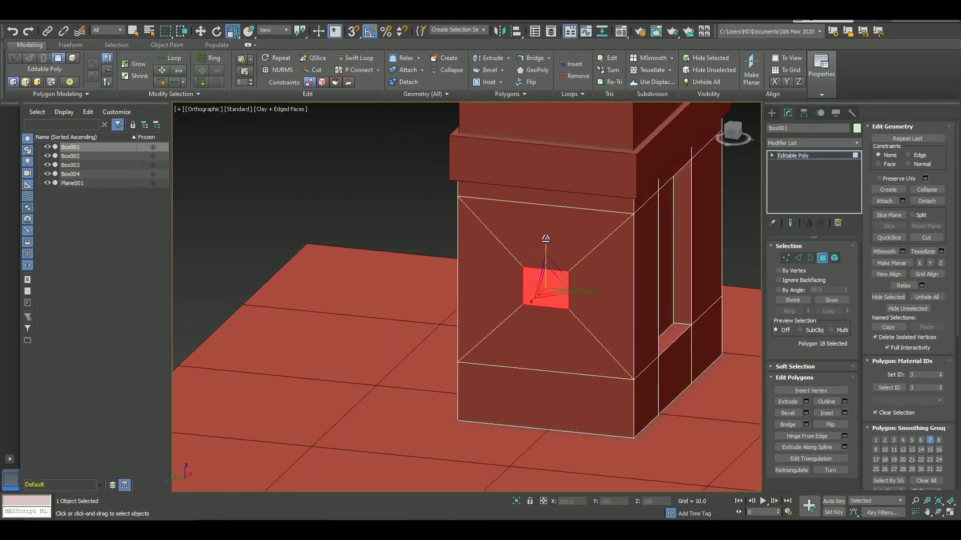
scroll(570, 279, "down", 3)
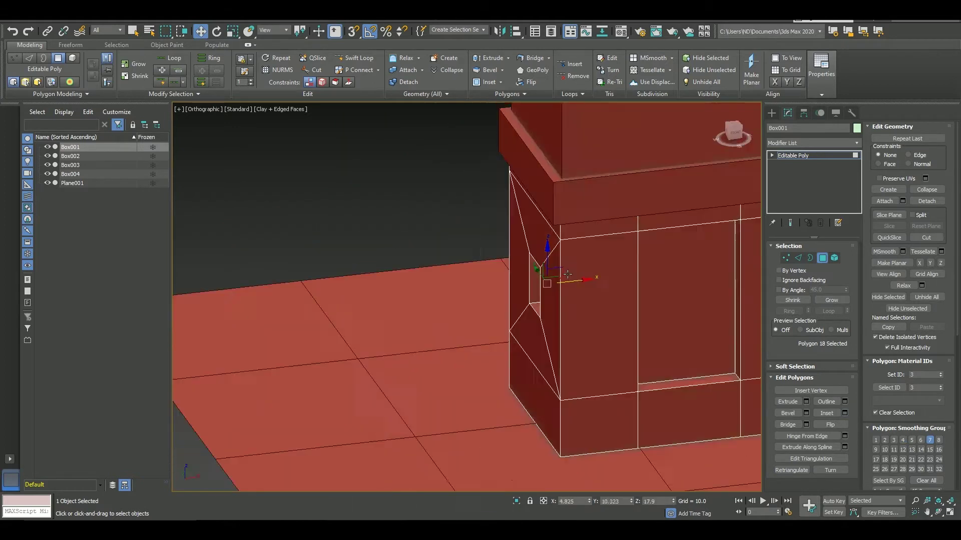
Clone the trim band down to the tower's foot as a plinth.
middle_click_drag(570, 278, 600, 200, "alt")
left_click(600, 194)
mouse_move(599, 194)
left_mouse_down("shift")
mouse_move(600, 356)
mouse_move(687, 374)
left_mouse_up("shift")
left_click(483, 306)
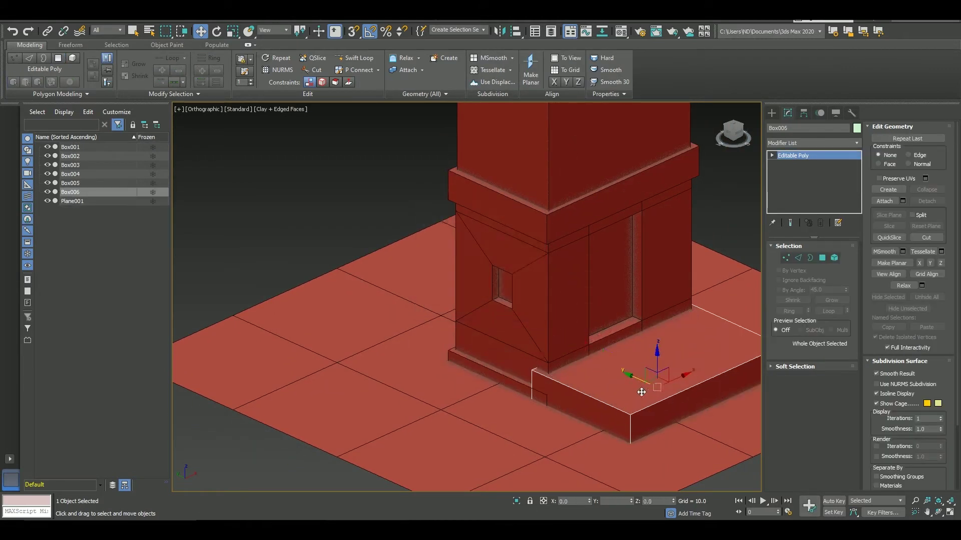
In Left view, select the slab's top corner vertices.
scroll(638, 386, "up", 3)
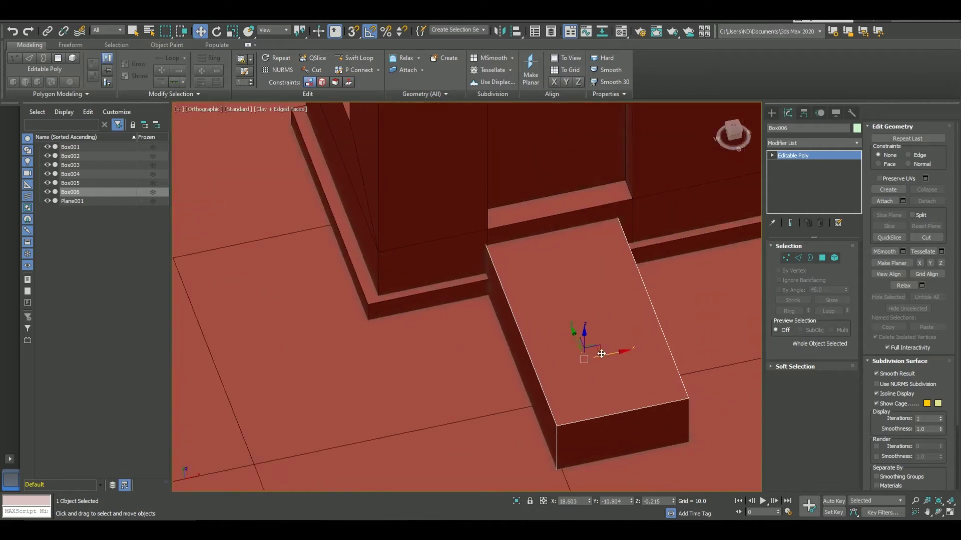
middle_click_drag(600, 361, 544, 342, "alt")
key("l")
scroll(550, 340, "down", 3)
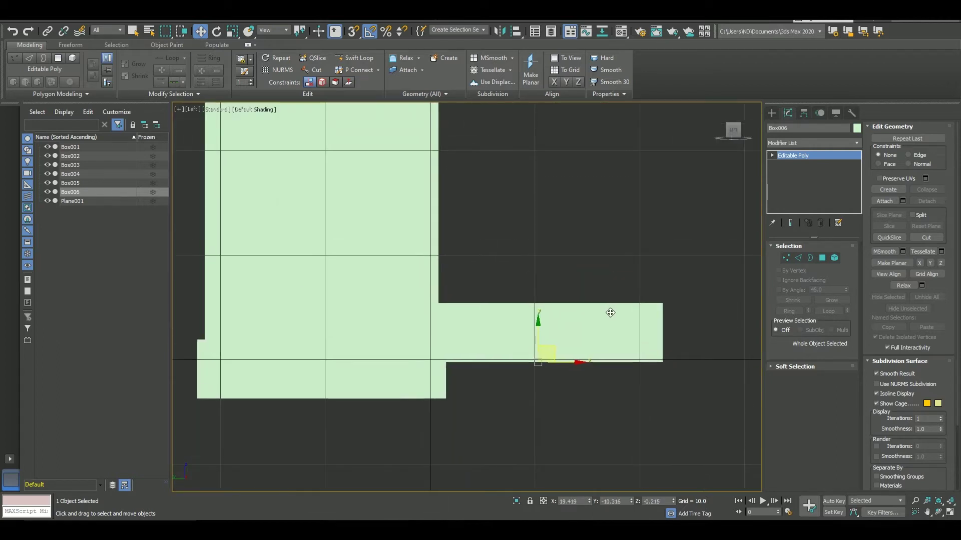
key("1")
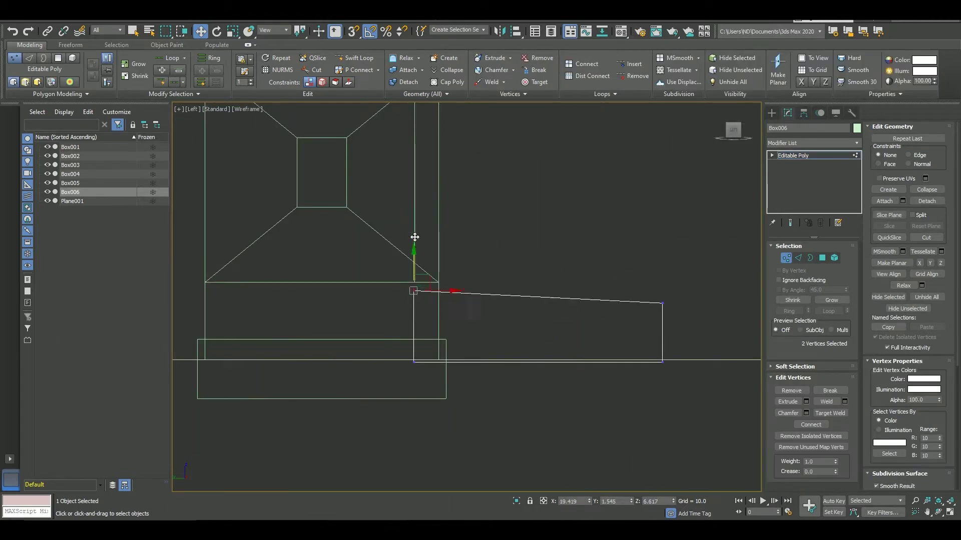
scroll(415, 237, "down", 3)
middle_click_drag(415, 237, 464, 317, "alt")
left_click(464, 317, "ctrl")
key("l")
scroll(494, 327, "up", 2)
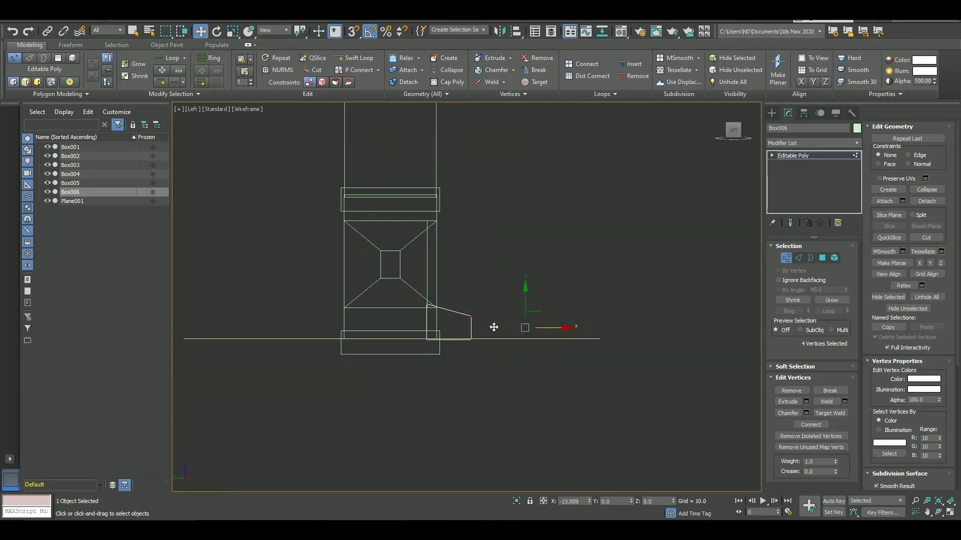
left_click(471, 316)
scroll(473, 321, "up", 3)
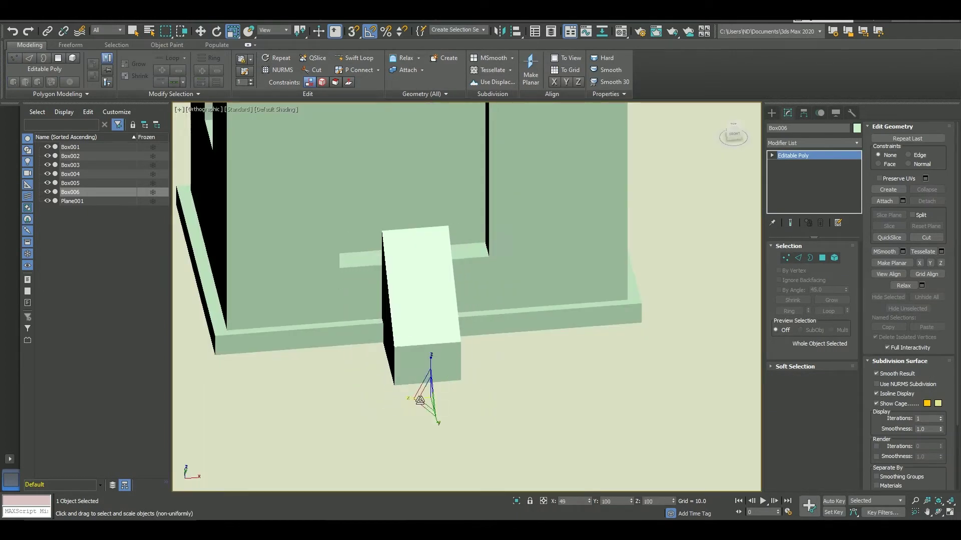
scroll(620, 390, "up", 2)
Copy the sloped rail beside the steps and widen the copy into a step slab.
key("alt+w")
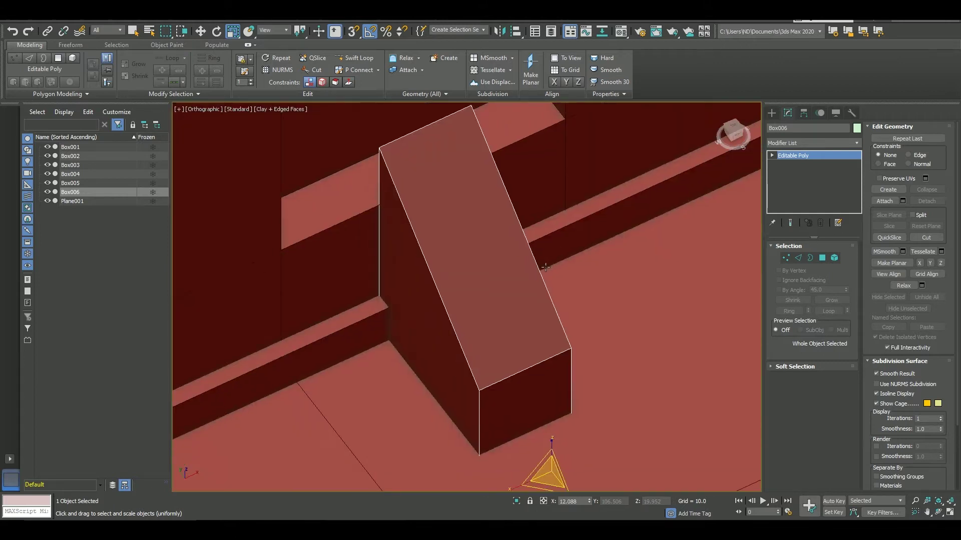
scroll(620, 337, "down", 2)
key("w")
mouse_move(619, 337)
left_mouse_down("shift")
mouse_move(521, 382)
mouse_move(544, 355)
left_mouse_up("shift")
key("Return")
key("Return")
key("r")
left_click_drag(499, 394, 520, 380)
Lower the slab's top face to form a sunken step.
scroll(502, 395, "up", 4)
key("w")
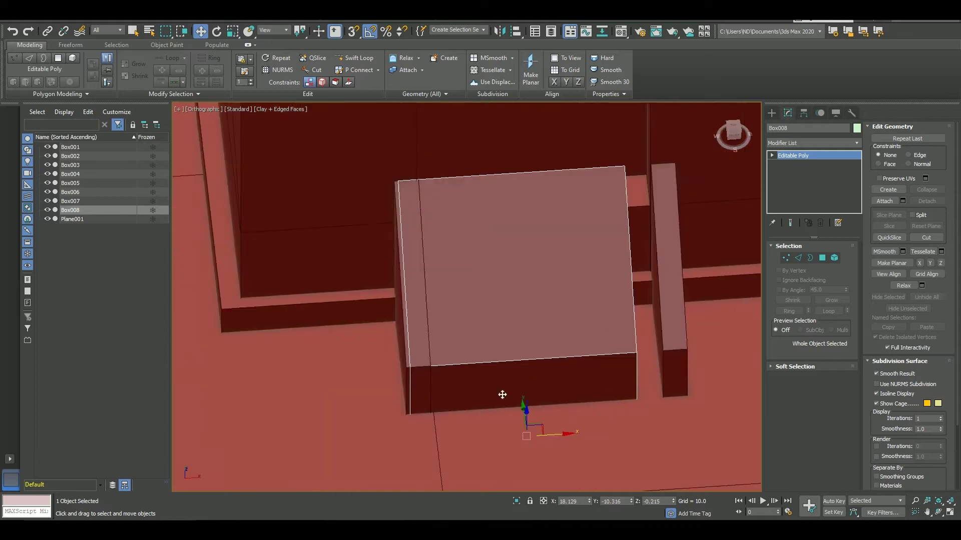
key("1")
left_click_drag(602, 149, 676, 398)
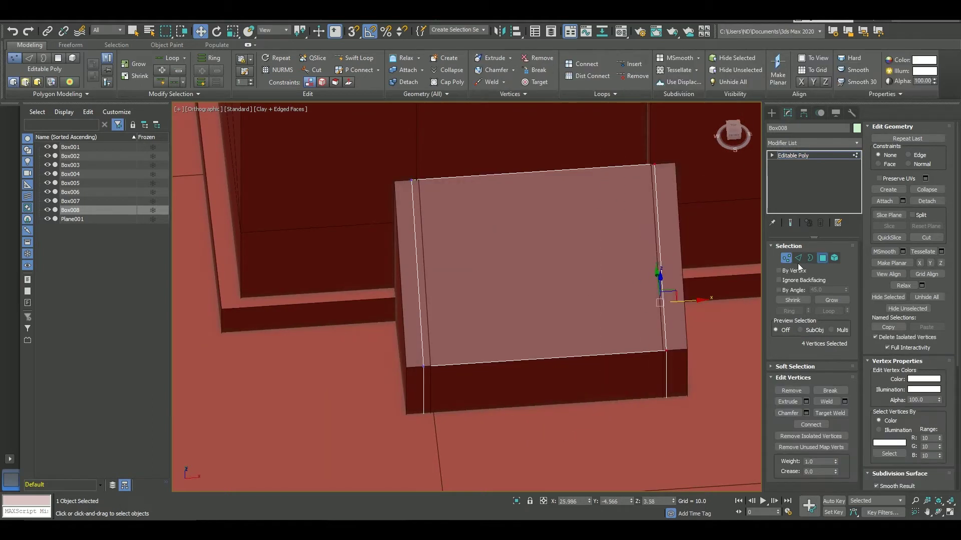
key("4")
left_click_drag(536, 241, 530, 330)
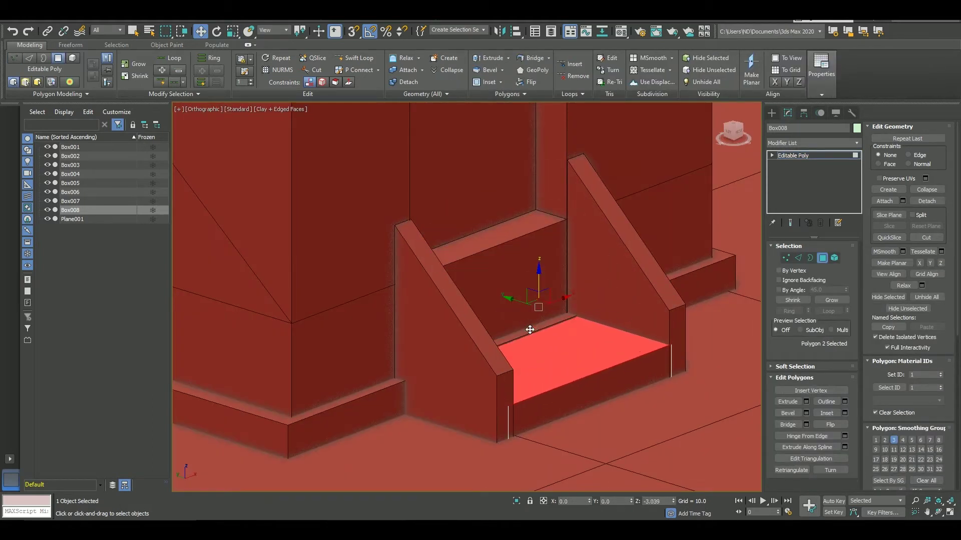
key("4")
Clone the step slab upward into several additional steps.
left_click_drag(616, 386, 596, 345, "shift")
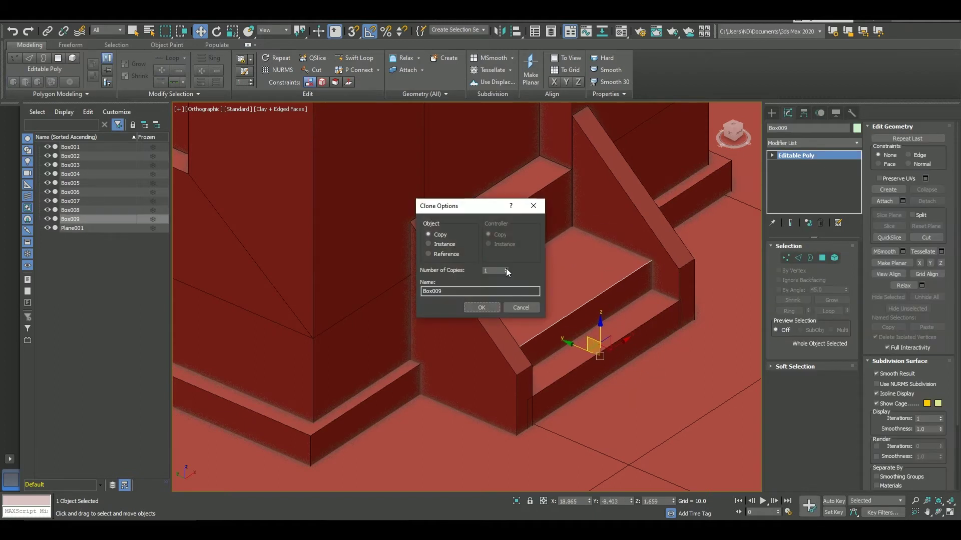
left_click(506, 268)
left_click(482, 307)
scroll(674, 266, "up", 2)
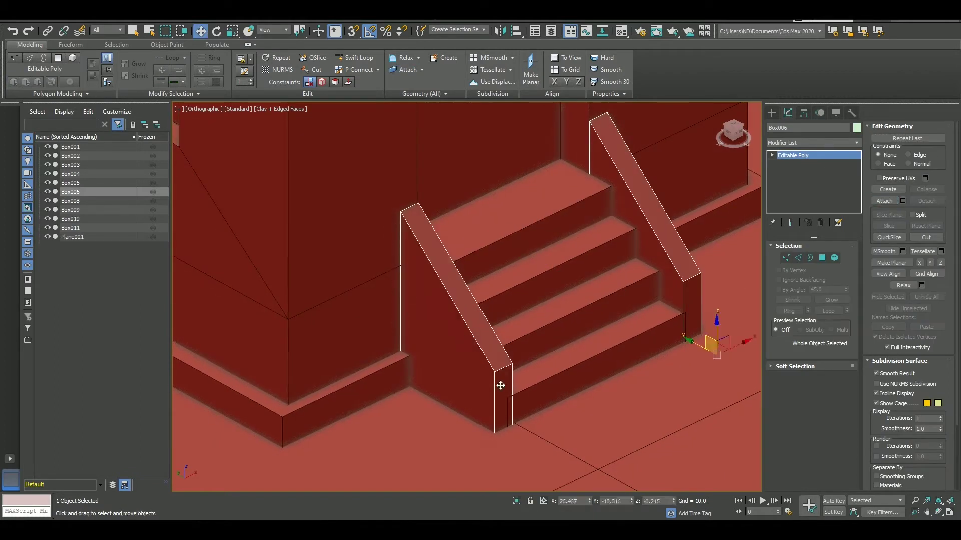
Select both stair walls' end faces and start a handrail line along the wall slope.
key("4")
middle_click_drag(553, 341, 596, 327, "alt")
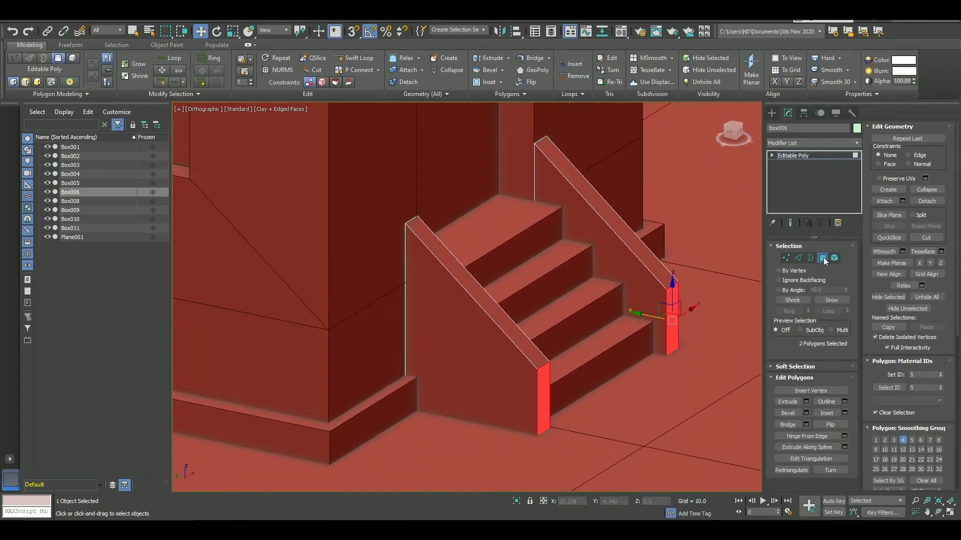
key("l")
left_click(771, 112)
left_click(783, 128)
left_click(792, 182)
Finish the handrail line and render it in viewport as an 8-sided 0.61-thick tube.
left_click(647, 368)
left_click(647, 304)
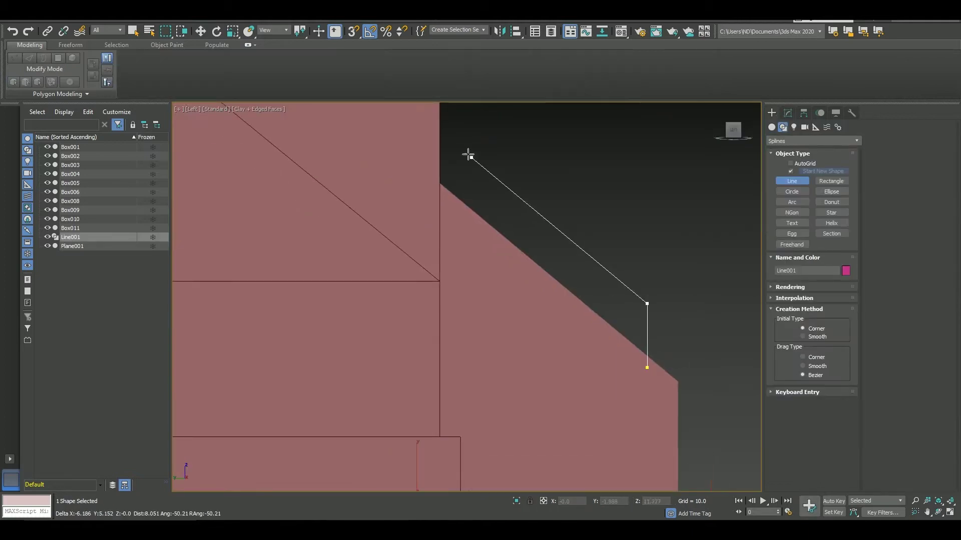
left_click(788, 112)
left_click(789, 245)
left_click(777, 264)
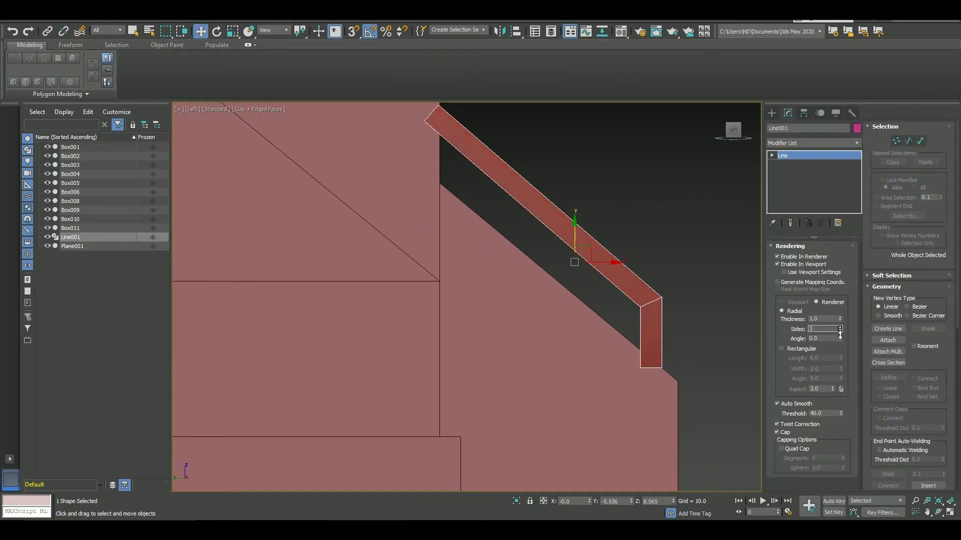
left_click_drag(839, 329, 842, 332)
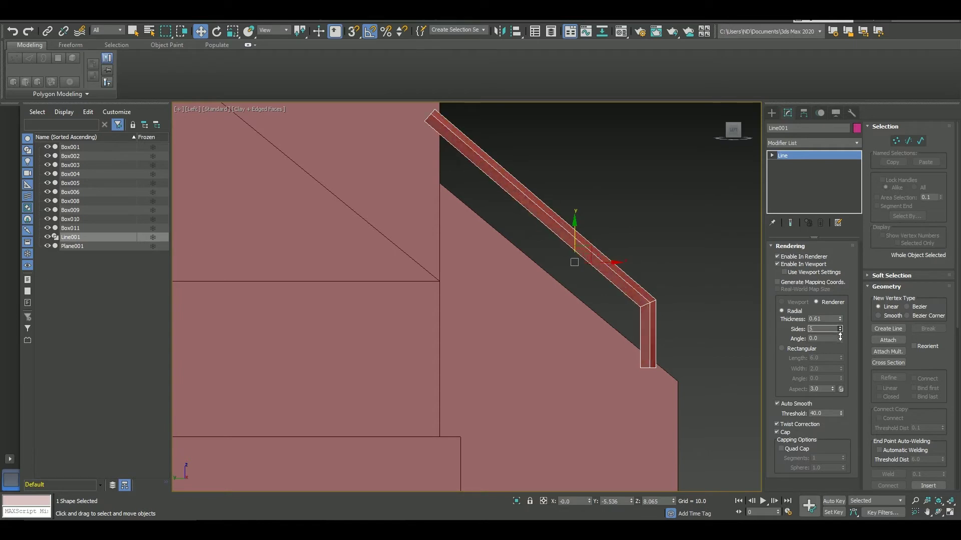
left_click_drag(922, 354, 923, 246)
Fillet the rail's corner and Shift-move a copy onto the opposite stair wall.
left_click(888, 423)
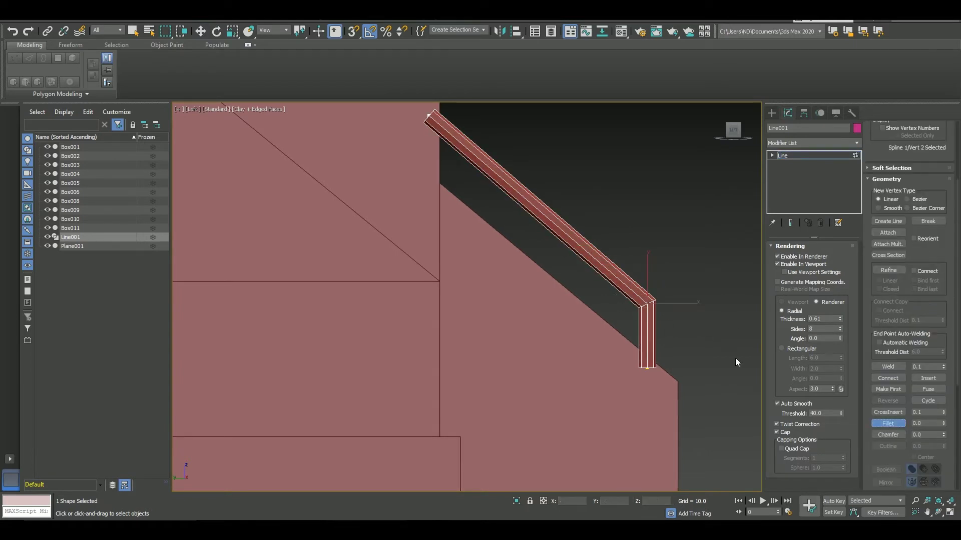
left_click(800, 155)
middle_click_drag(576, 250, 500, 225, "alt")
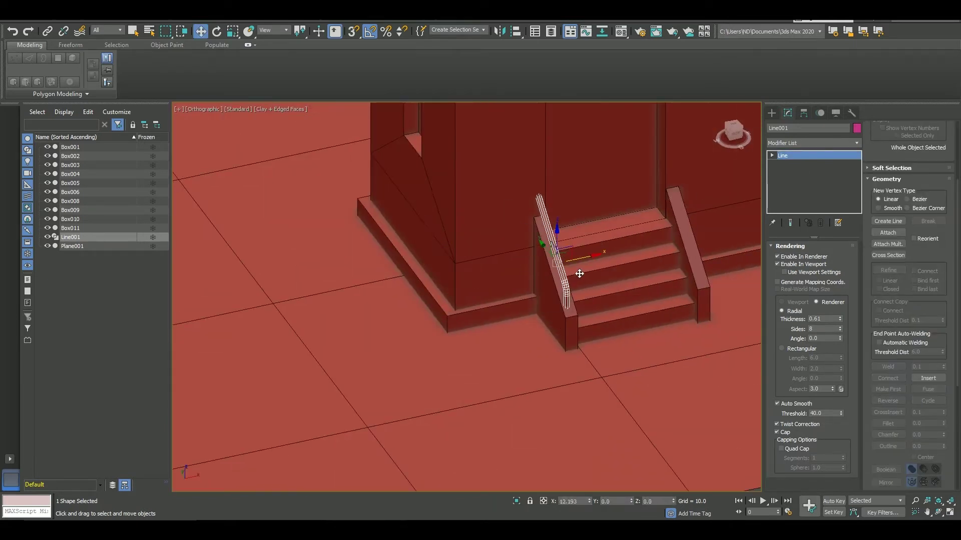
key("w")
left_click_drag(560, 251, 691, 222, "shift")
left_click(482, 307)
mouse_move(481, 308)
middle_mouse_down("alt")
mouse_move(545, 251)
mouse_move(590, 262)
middle_mouse_up("alt")
Select the rails and the stair-wall tops, then switch to a wireframe left view.
left_click(530, 306, "ctrl")
left_click(625, 251)
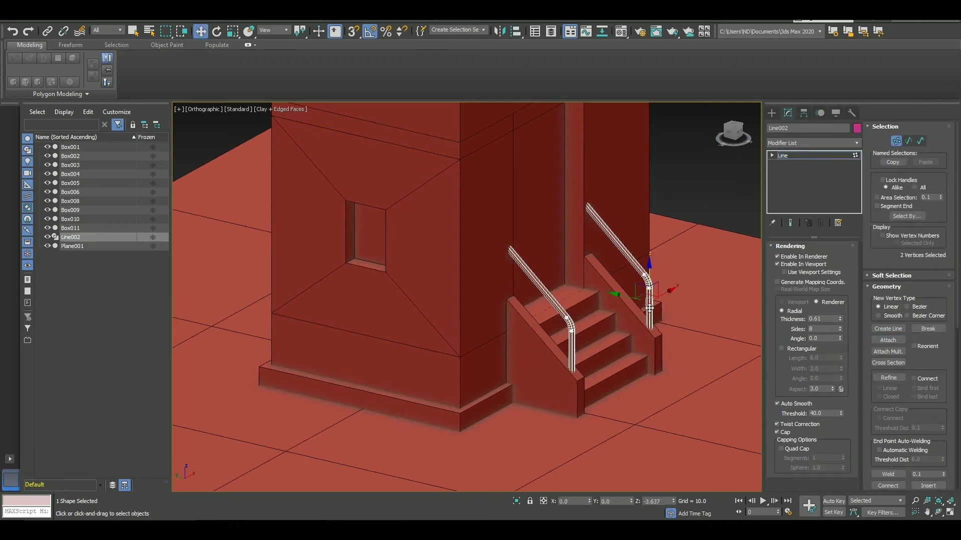
left_click(644, 314)
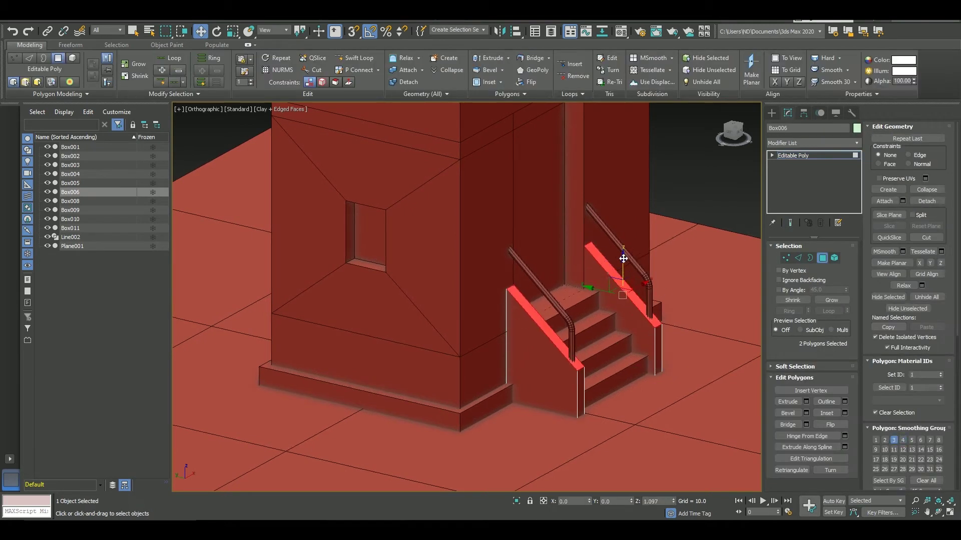
key("4")
scroll(650, 351, "down", 3)
scroll(651, 350, "down", 3)
key("l")
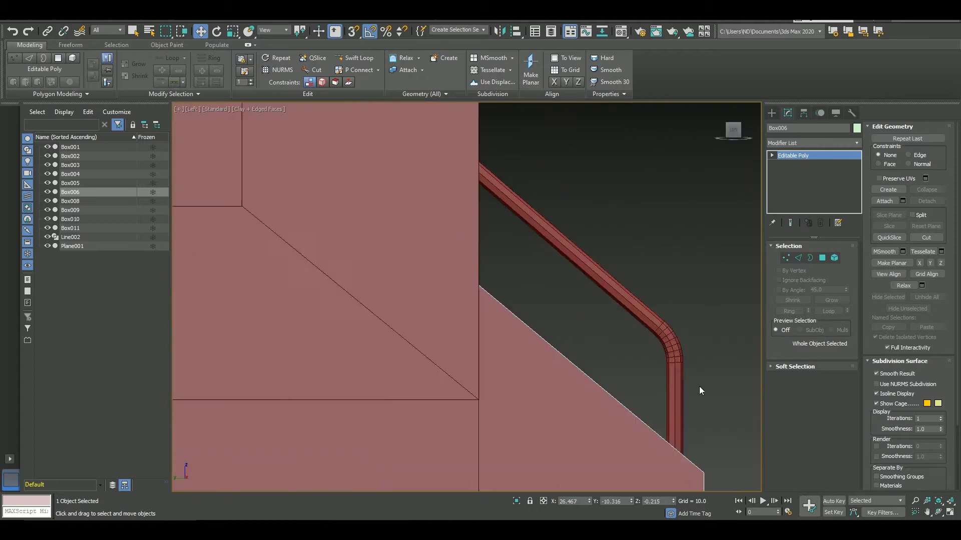
scroll(650, 300, "down", 3)
key("F3")
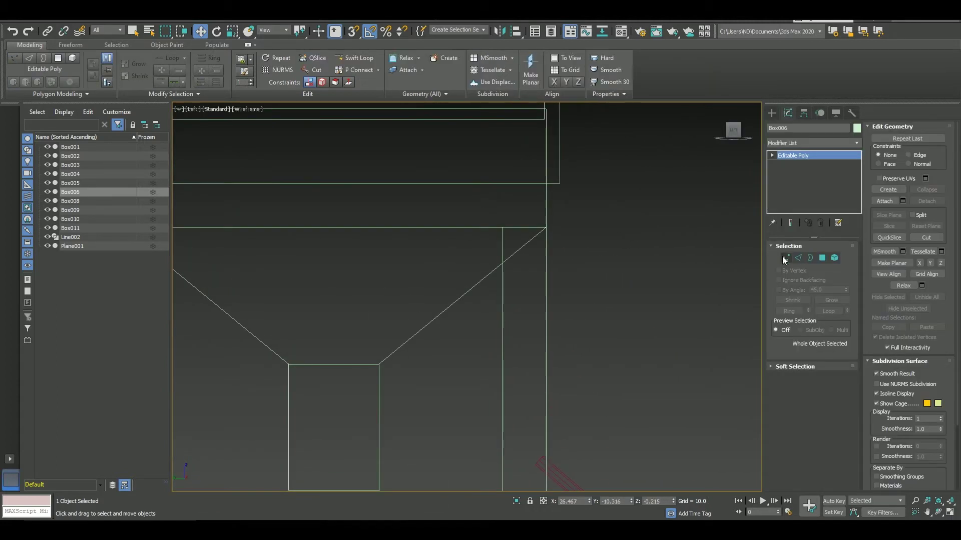
Draw Line003 as a bent rail along the tower.
left_click(771, 112)
left_click(783, 127)
left_click(792, 181)
left_click(531, 210)
left_click(588, 210)
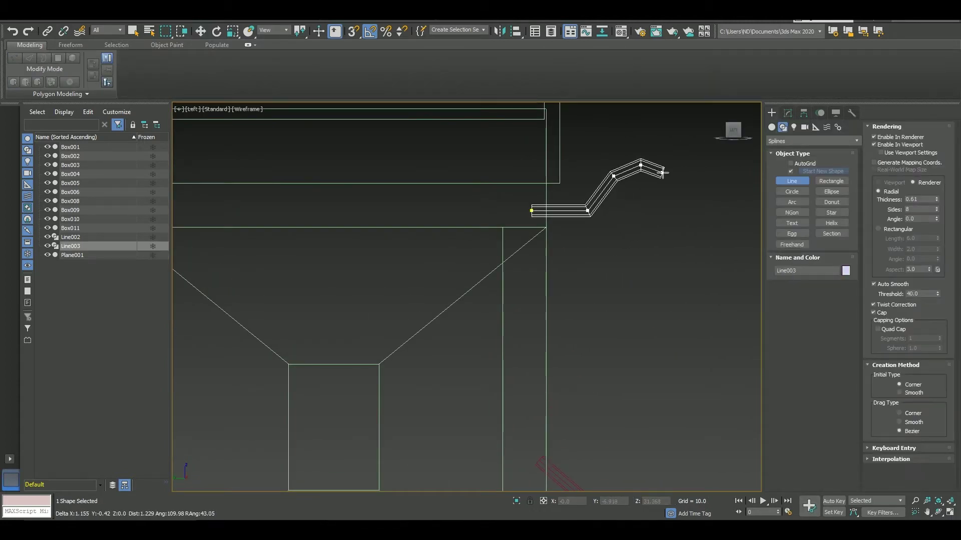
left_click(787, 113)
key("F3")
Select the new bent rail and thin it to 0.76.
middle_click_drag(693, 198, 549, 214, "alt")
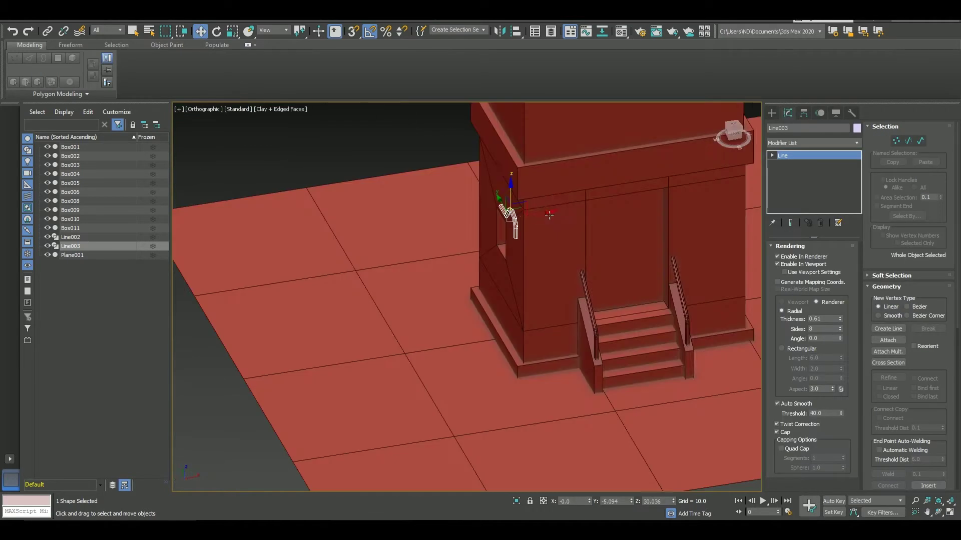
scroll(599, 233, "down", 5)
key("ctrl+a")
scroll(600, 231, "up", 4)
scroll(611, 235, "up", 1)
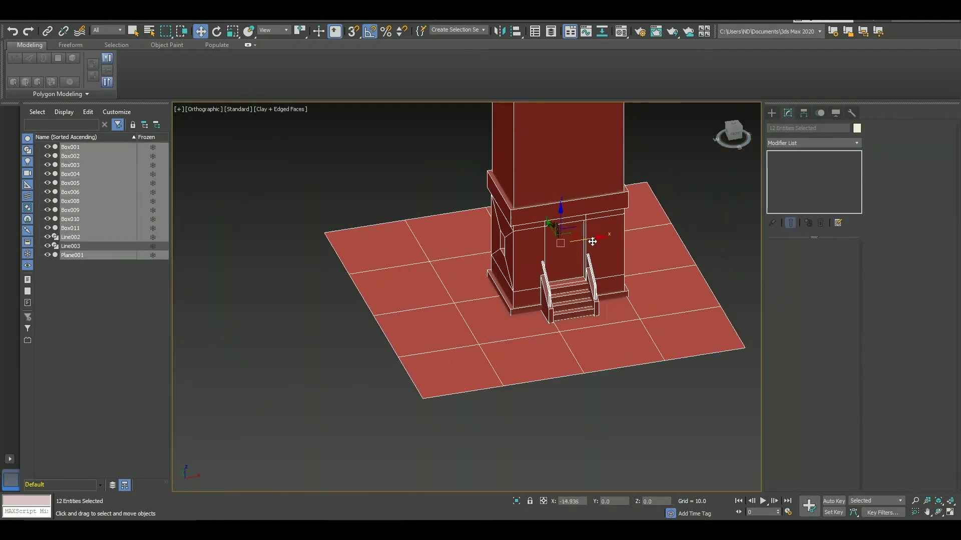
left_click(582, 246)
key("z")
key("r")
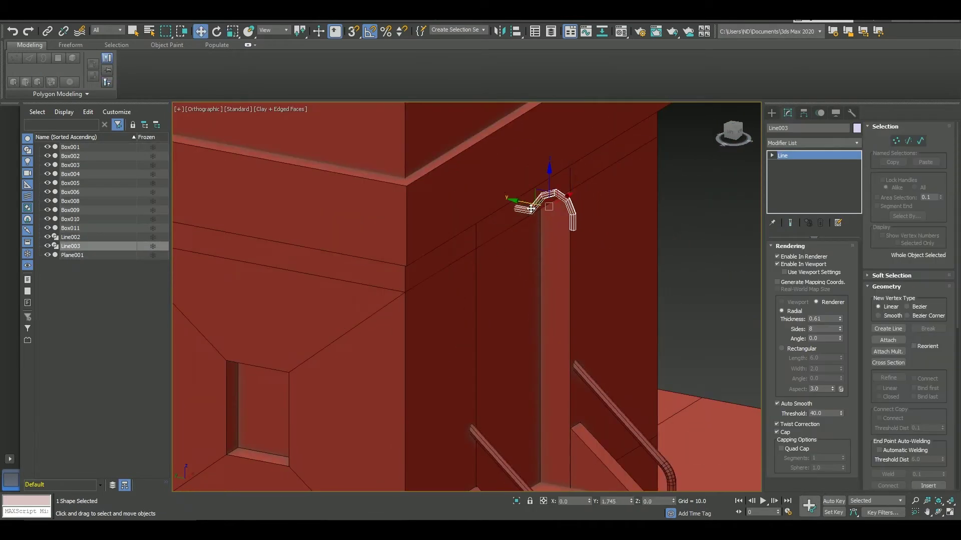
left_click_drag(841, 310, 841, 314)
scroll(551, 240, "down", 3)
Set a left wireframe view and switch the viewport to high-quality shading with occlusion.
middle_click_drag(551, 241, 591, 250, "alt")
key("f")
key("F3")
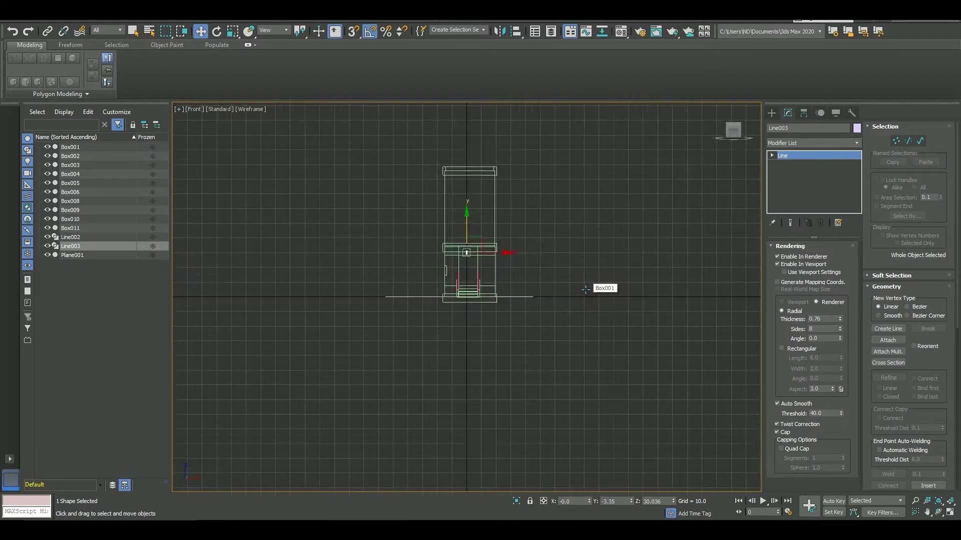
key("l")
left_click(245, 109)
left_click(273, 163)
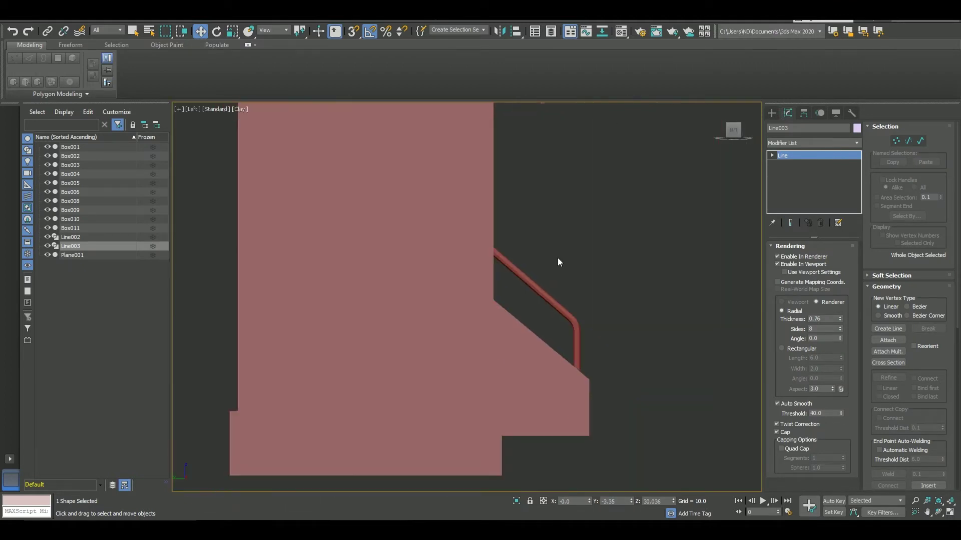
left_click(773, 113)
left_click(217, 109)
left_click(237, 118)
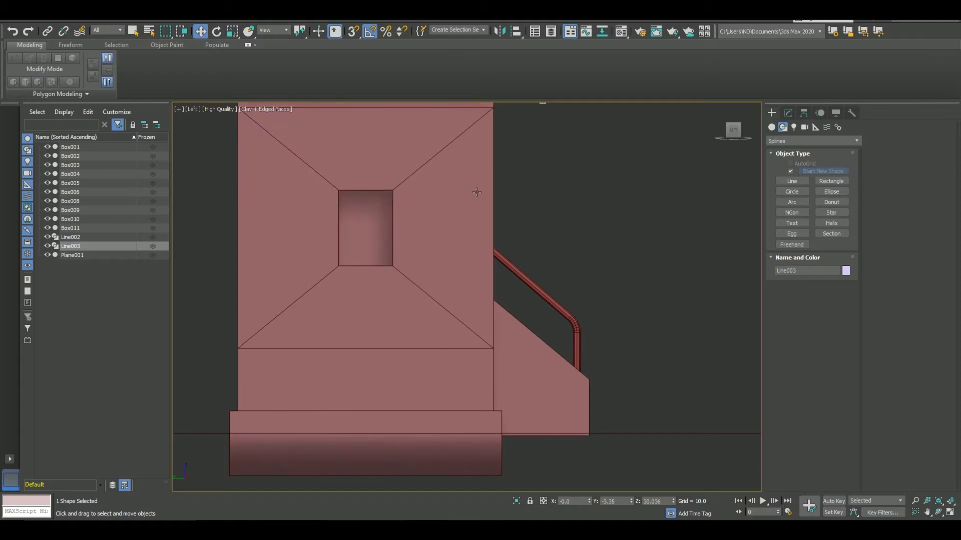
Create a thin upright Box beside the tower.
left_click(772, 127)
left_click(792, 172)
left_click_drag(619, 208, 643, 265)
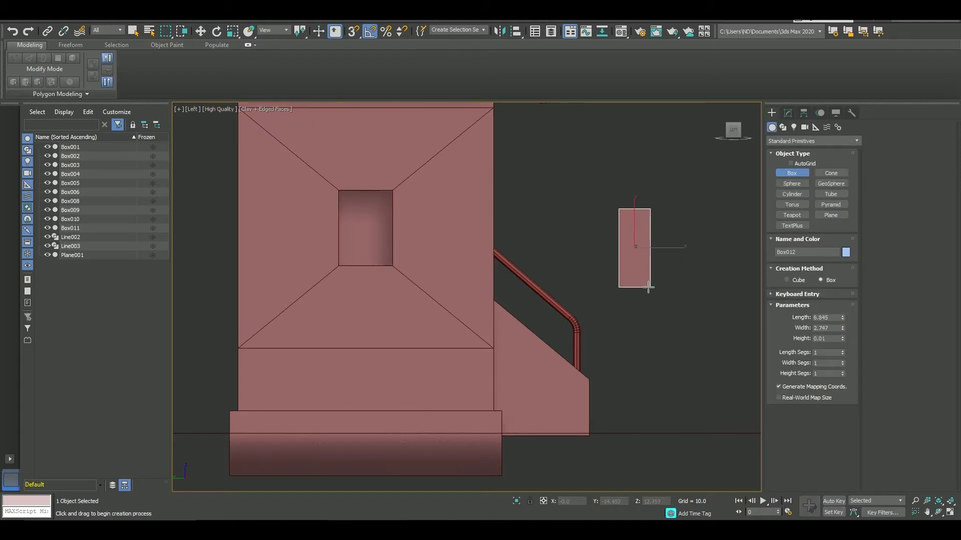
left_click(685, 241)
key("w")
middle_click_drag(686, 242, 572, 262, "alt")
Convert the box to Editable Poly and chamfer the vertices along the slab bottom.
left_click(787, 113)
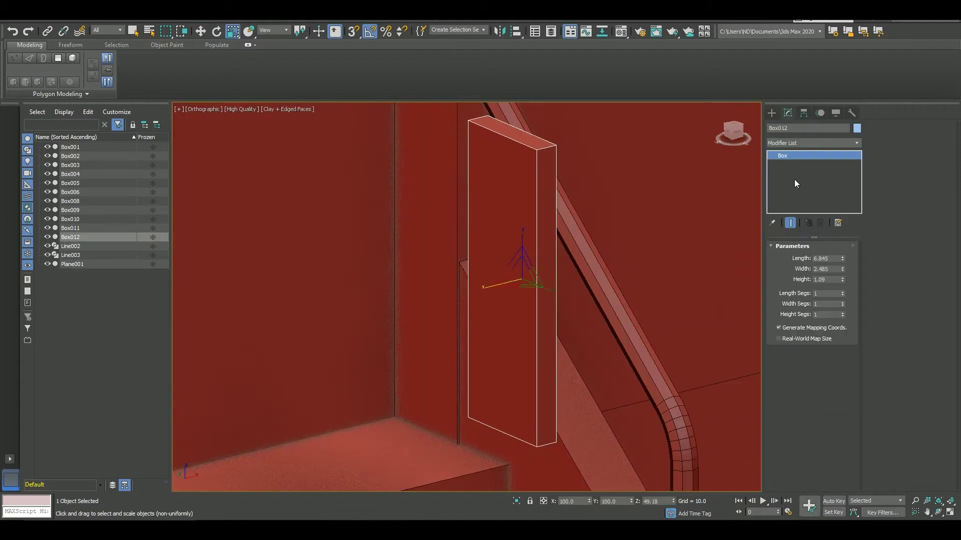
right_click(794, 156)
left_click(792, 232)
key("1")
middle_click_drag(561, 440, 621, 353)
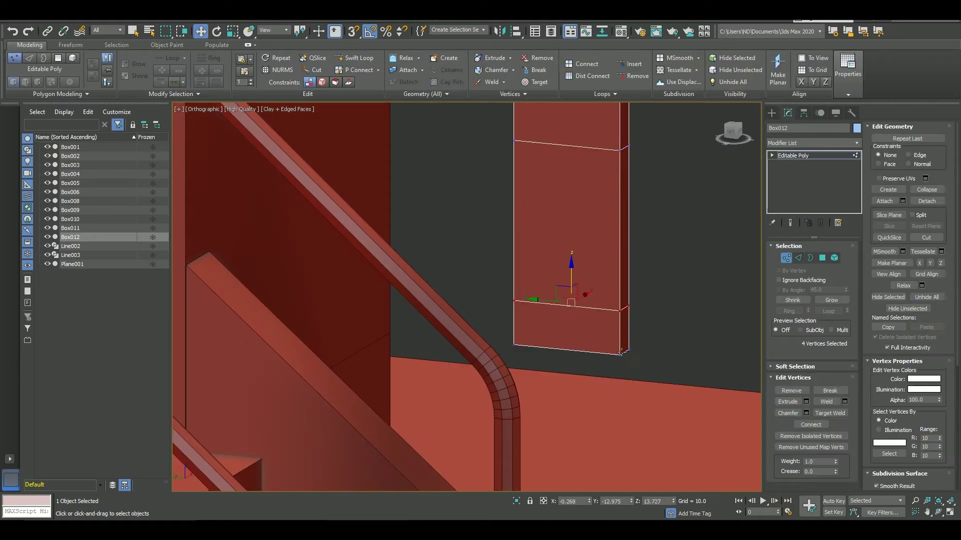
left_click(471, 331)
middle_click_drag(471, 332, 665, 266, "alt")
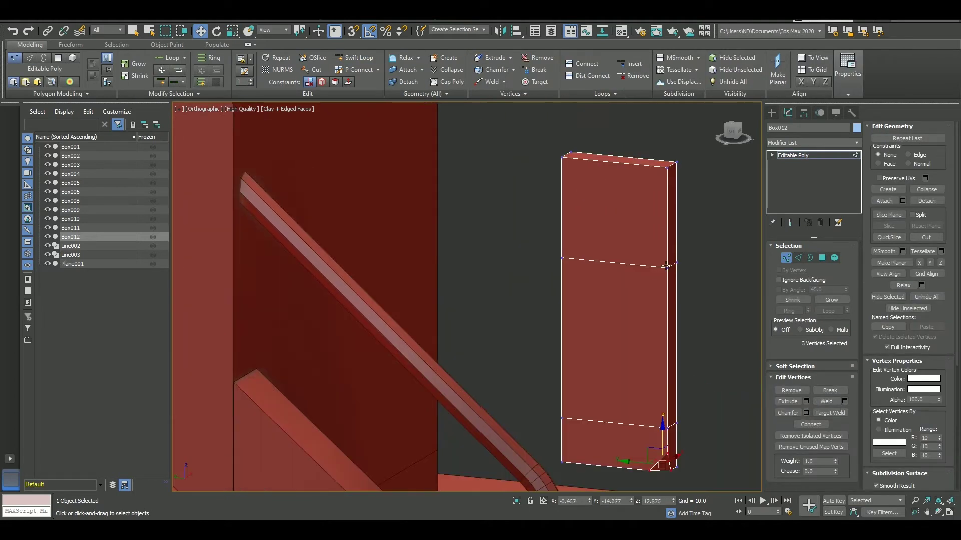
Chamfer two edges by 0.379 and chamfer the slab's top-left corner vertex.
key("2")
left_click(903, 173)
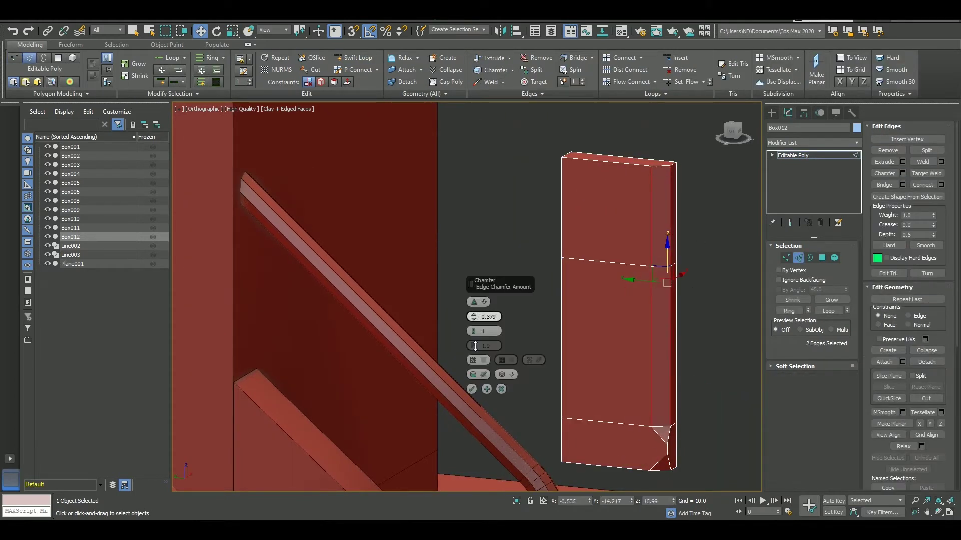
left_click(472, 389)
middle_click_drag(661, 433, 682, 347)
key("1")
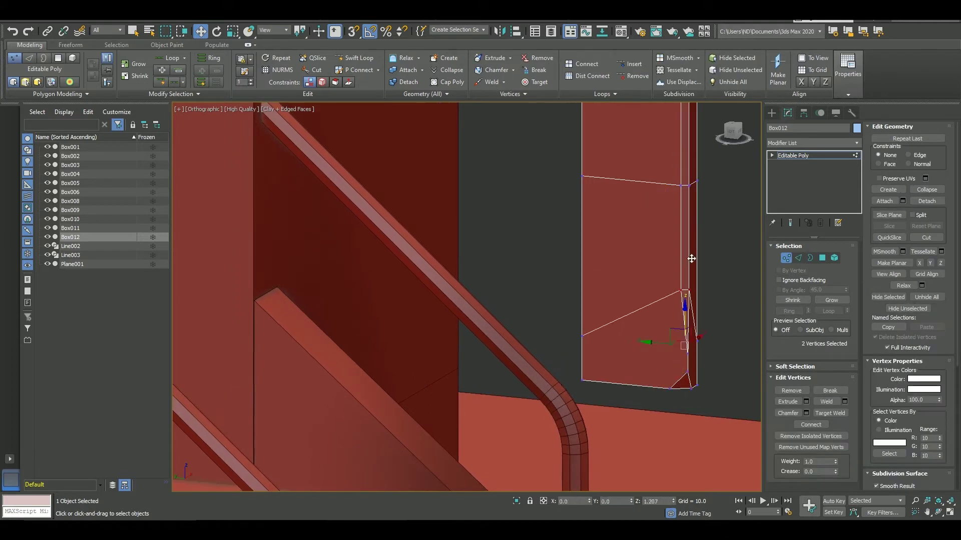
middle_click_drag(673, 158, 663, 268)
left_click(570, 190)
left_click(472, 331)
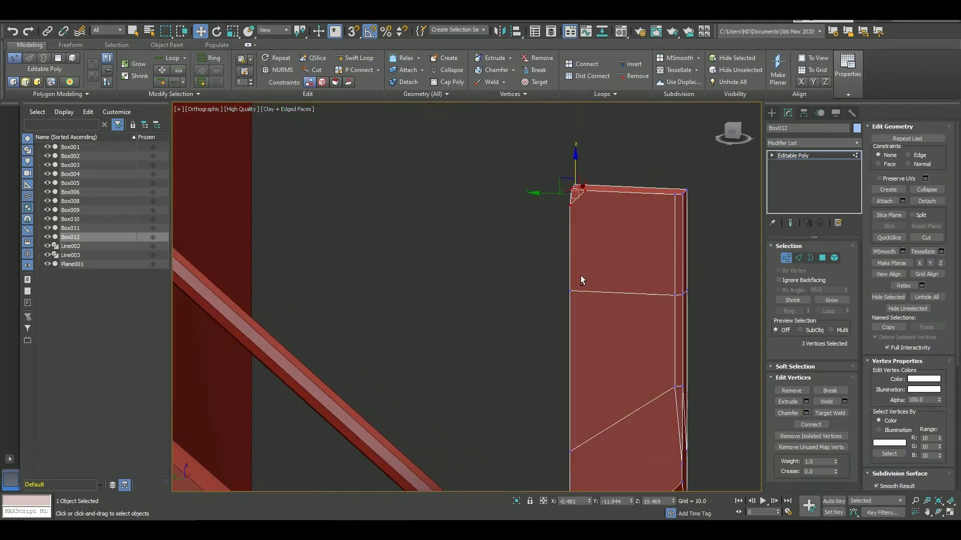
left_click(786, 258)
Shift-move the slab to clone it as Box013 on its right.
scroll(638, 277, "down", 3)
key("1")
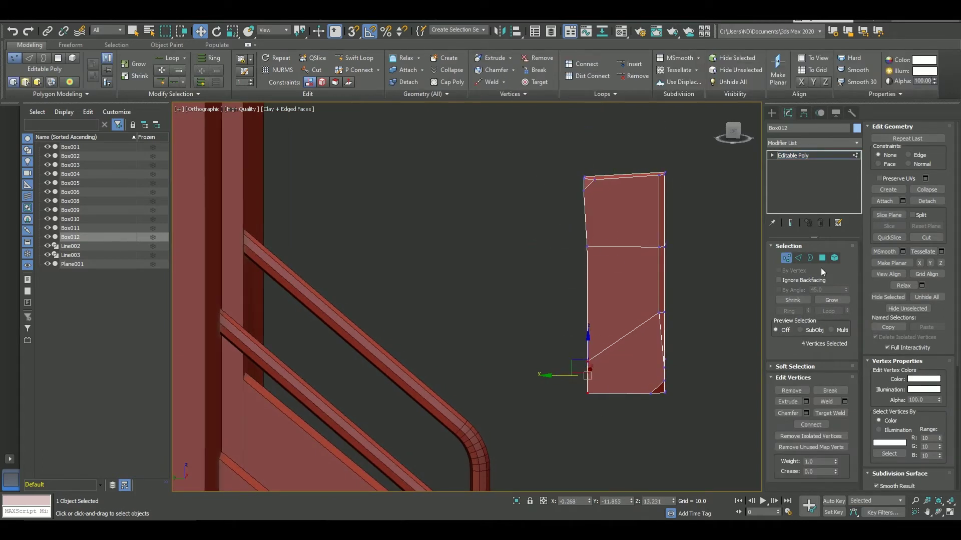
left_click(786, 258)
mouse_move(609, 283)
left_mouse_down("shift")
mouse_move(724, 283)
mouse_move(690, 280)
left_mouse_up("shift")
left_click(495, 307)
Rotate Box013, chamfer two of its corner vertices, and select both slabs.
key("e")
key("1")
mouse_move(685, 175)
middle_mouse_down()
mouse_move(577, 185)
mouse_move(647, 223)
middle_mouse_up()
key("2")
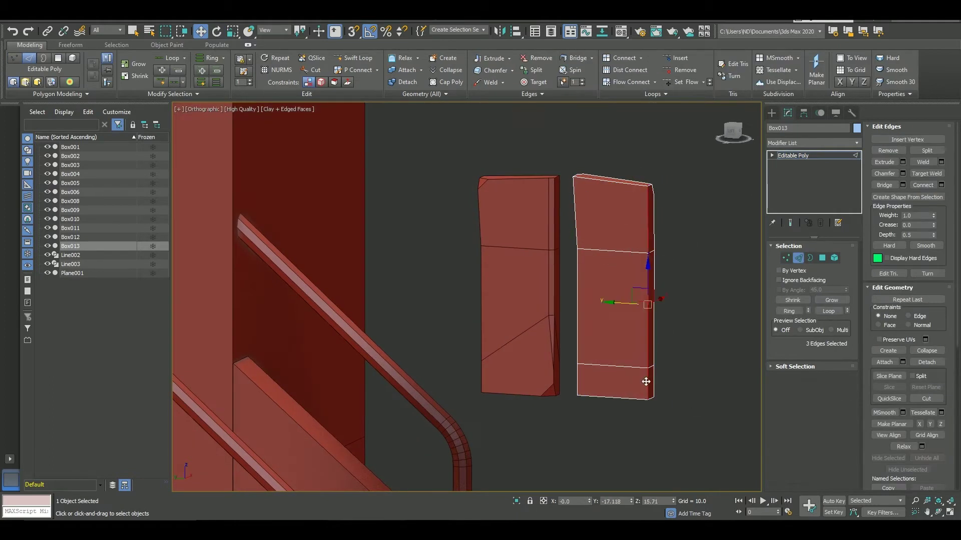
scroll(653, 345, "up", 3)
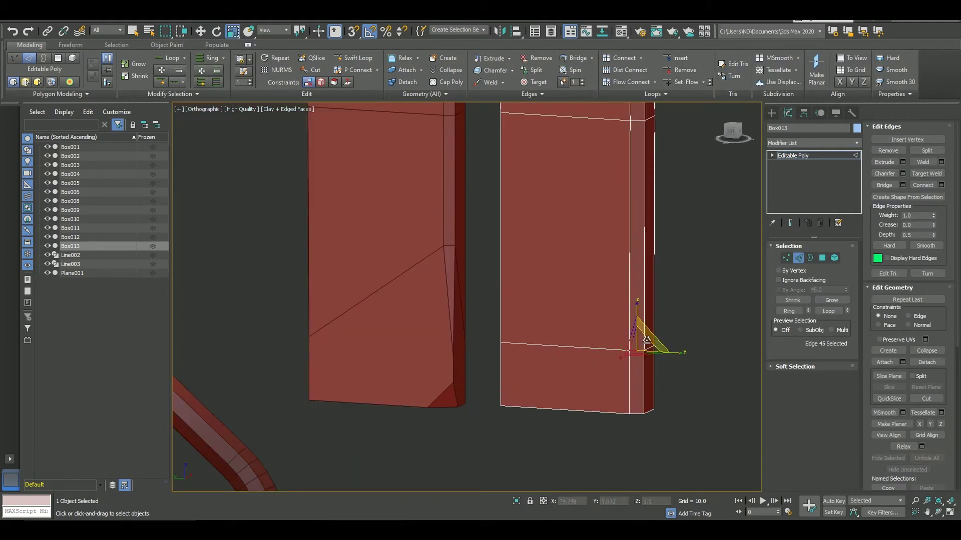
middle_click_drag(636, 371, 656, 448)
key("1")
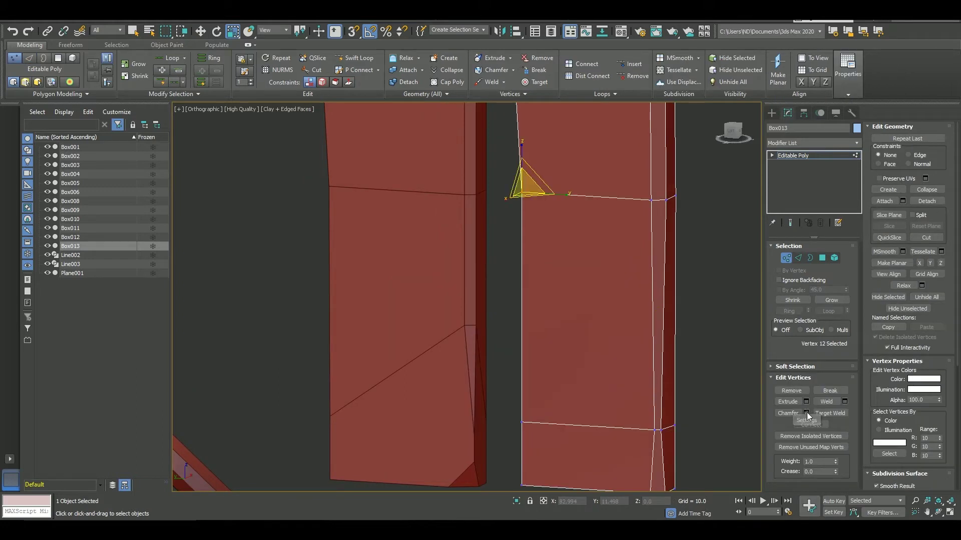
left_click(807, 412)
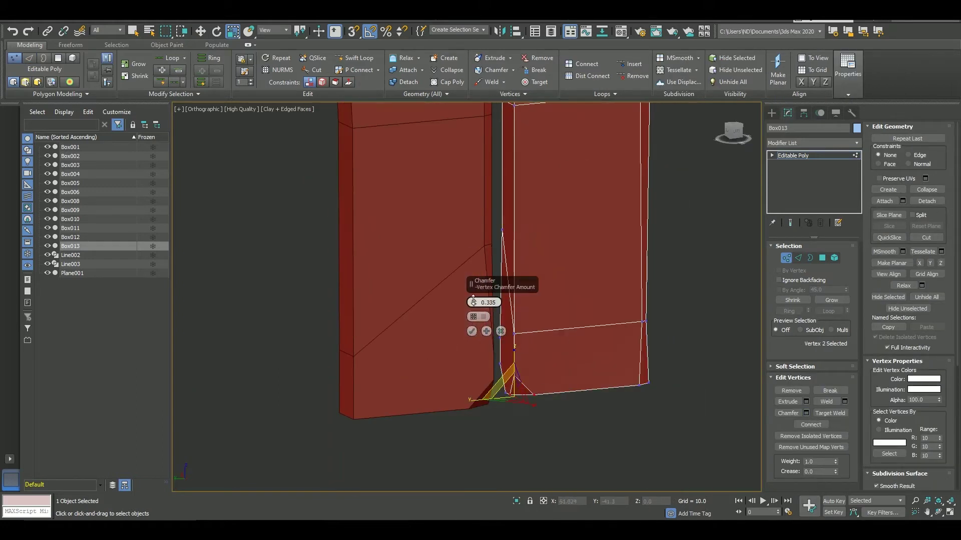
scroll(578, 250, "down", 5)
left_click(578, 250, "ctrl")
Move both slabs into the doorway opening and tilt them about 35 degrees.
scroll(638, 253, "down", 2)
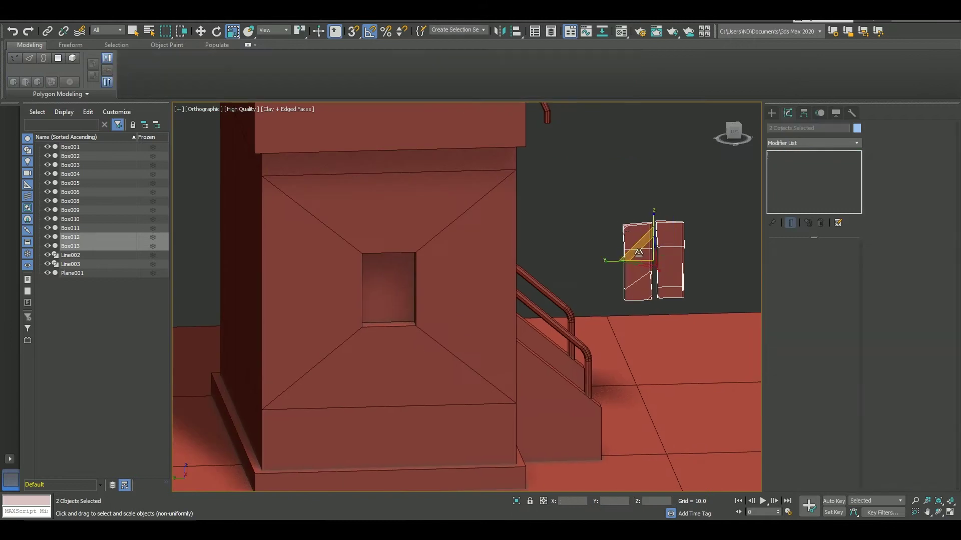
middle_click_drag(638, 253, 620, 268, "alt")
key("w")
left_click_drag(620, 268, 375, 354)
key("z")
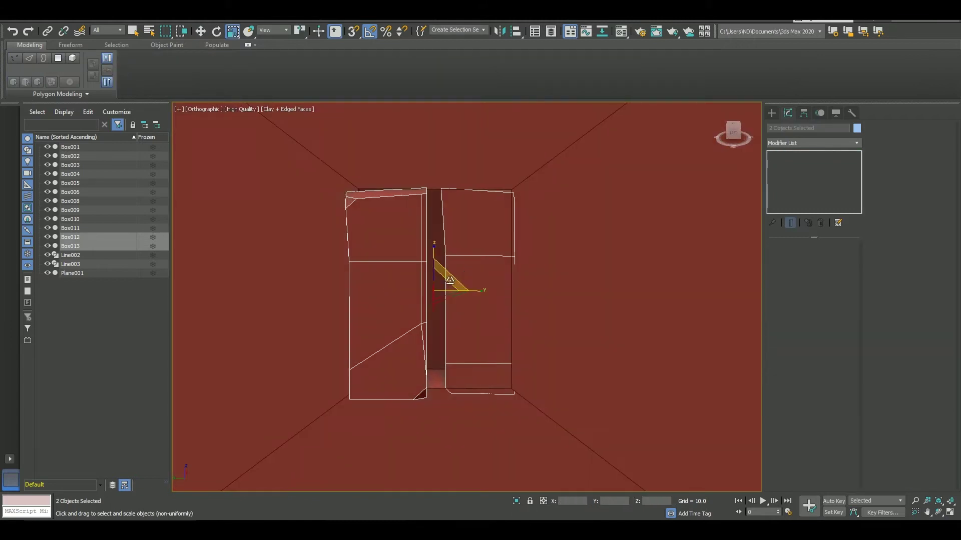
key("e")
left_click_drag(453, 270, 422, 259)
middle_click_drag(421, 259, 451, 280, "alt")
key("r")
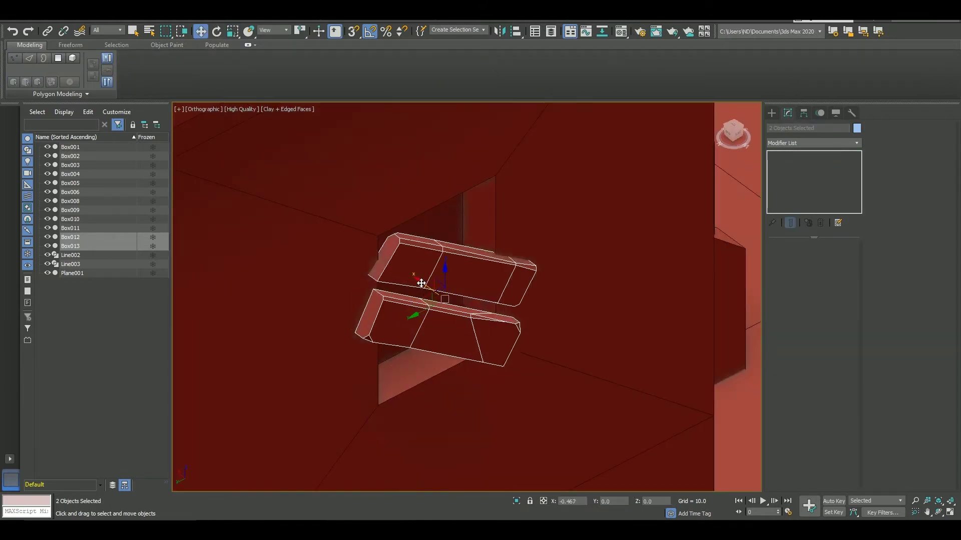
Adjust the slabs' pivots with Affect Pivot Only, then pick one slab and review from the left.
left_click(803, 112)
left_click(811, 195)
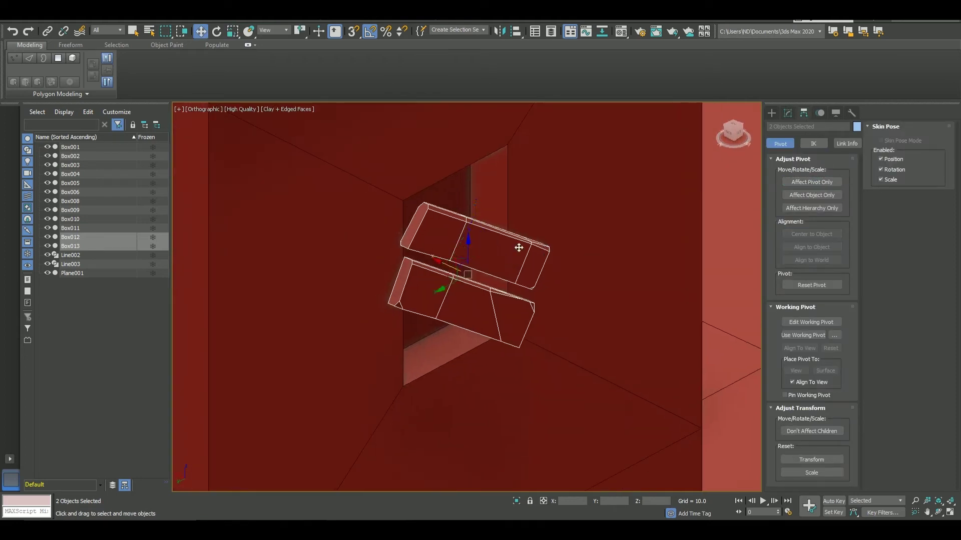
middle_click_drag(450, 281, 415, 323, "alt")
key("w")
left_click(415, 324)
key("l")
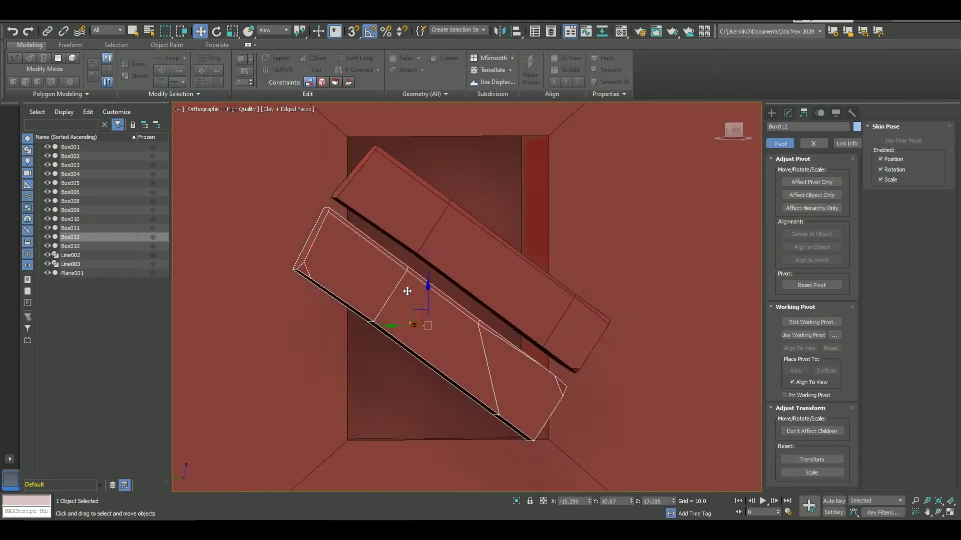
scroll(414, 289, "up", 3)
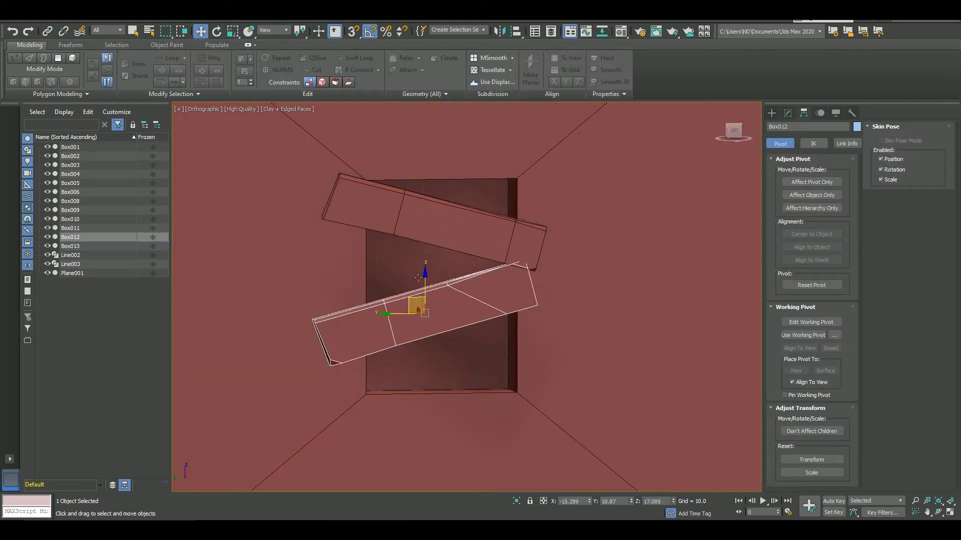
middle_click_drag(415, 289, 509, 255, "alt")
scroll(599, 257, "down", 5)
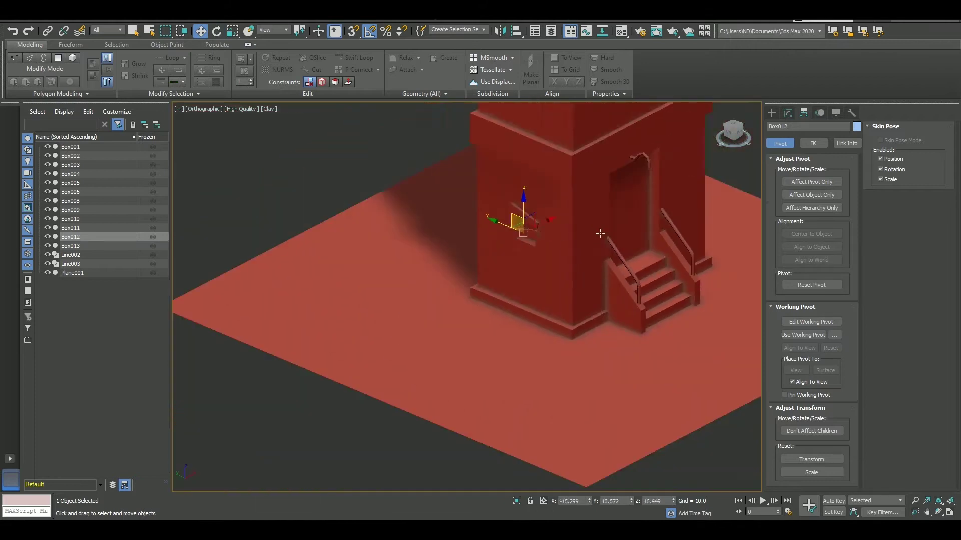
scroll(547, 294, "up", 3)
Connect new edges across the side face of tower block Box003.
scroll(500, 287, "up", 3)
left_click(466, 282)
key("alt+shift+w")
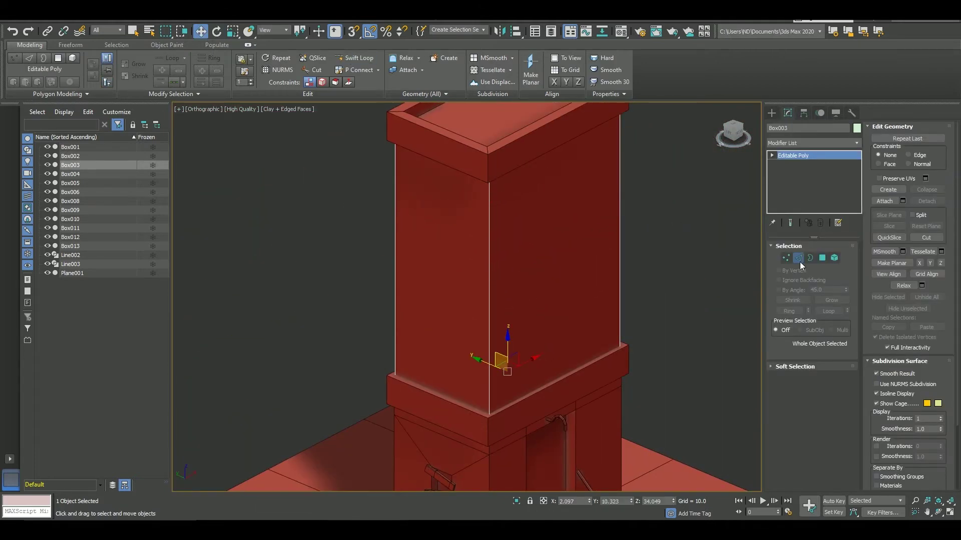
left_click(800, 263)
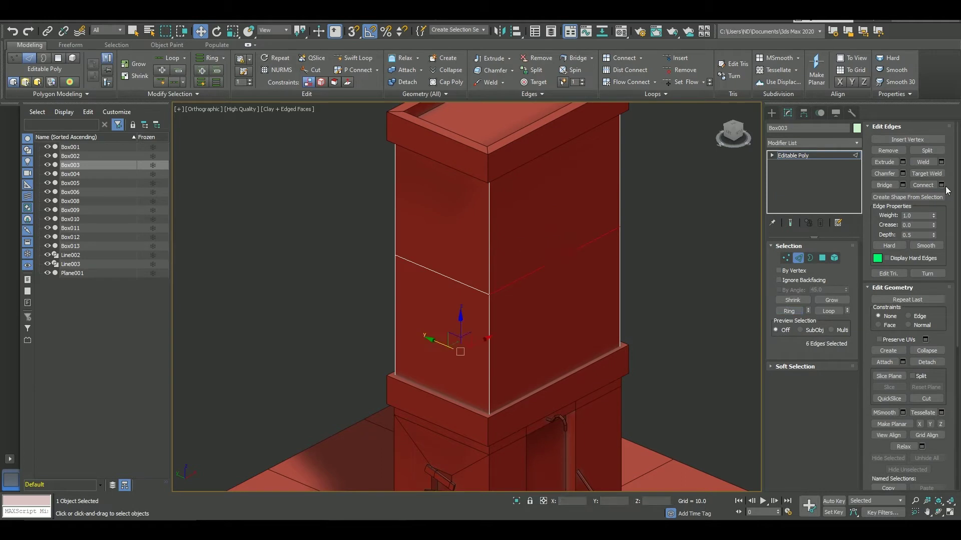
left_click(472, 346)
Inset the four side faces and extrude them inward to -1.5.
key("4")
left_click(554, 243)
right_click(472, 300)
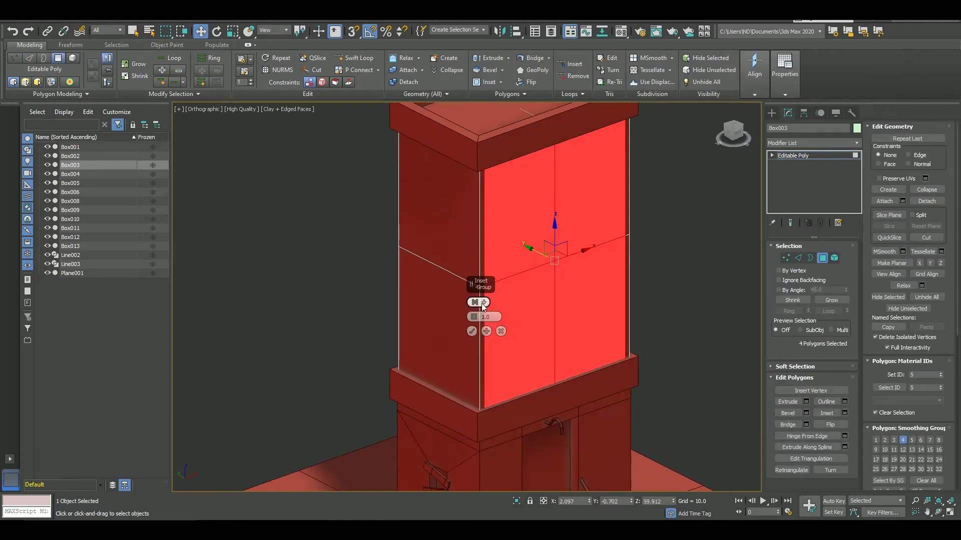
mouse_move(474, 319)
left_mouse_down()
mouse_move(473, 290)
mouse_move(519, 326)
left_mouse_up()
left_click(472, 331)
key("r")
key("shift+e")
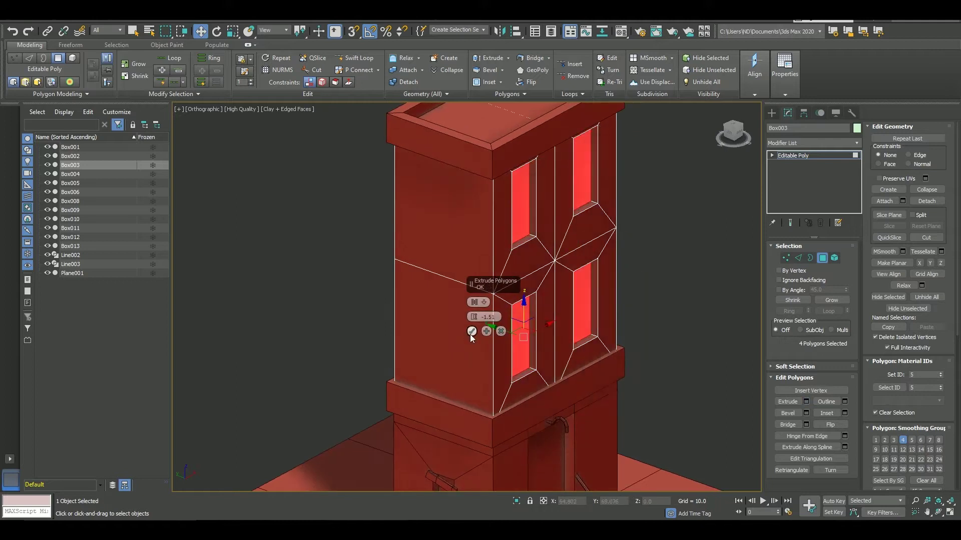
left_click(475, 332)
Shift-move the two plank boxes to clone them as Box014 and Box015.
key("4")
middle_click_drag(476, 332, 486, 386, "alt")
left_click_drag(461, 407, 654, 269, "shift")
Confirm the plank copies and rotate one copied plank to stand upright.
left_click(468, 303)
key("f")
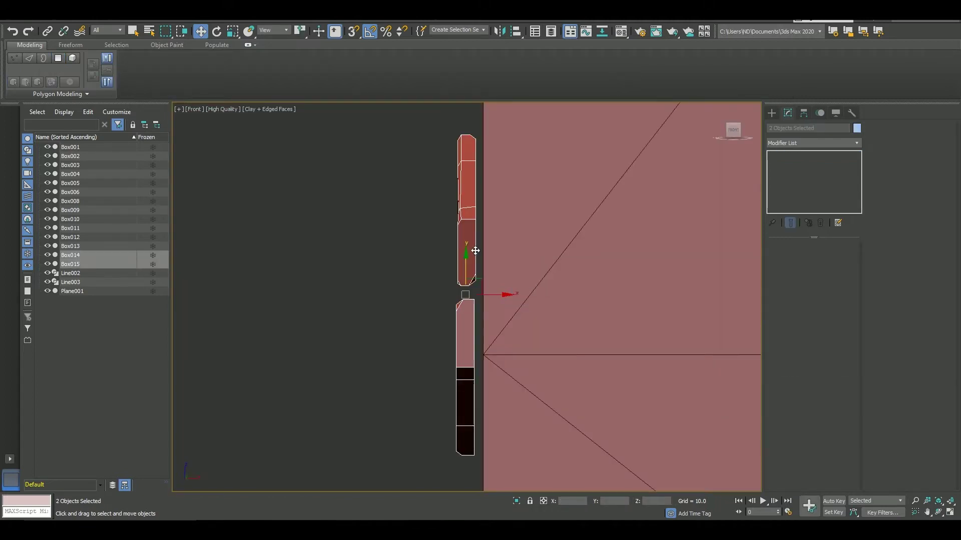
key("z")
scroll(602, 269, "down", 2)
key("e")
scroll(645, 266, "up", 3)
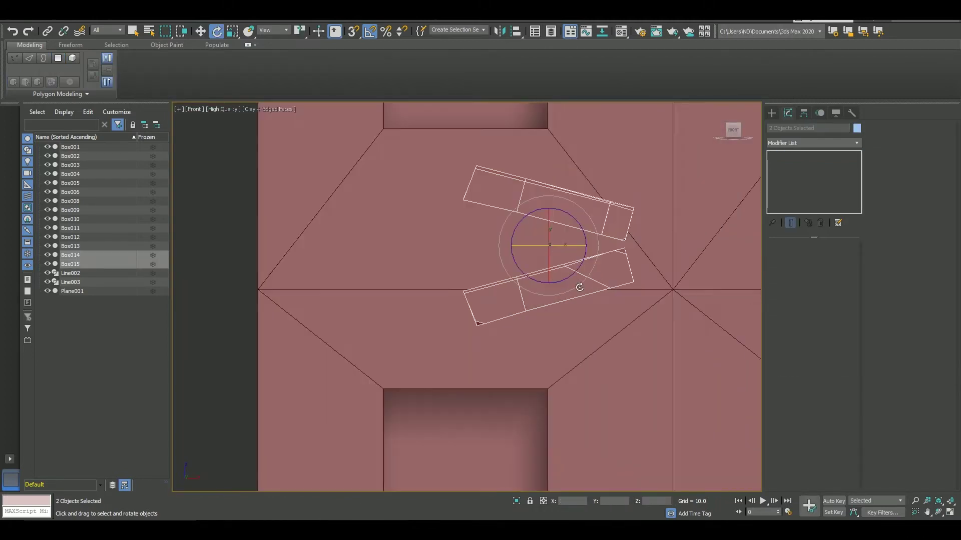
left_click_drag(566, 280, 573, 252)
Move the small box up beside the upright plank.
left_click(597, 226, "ctrl")
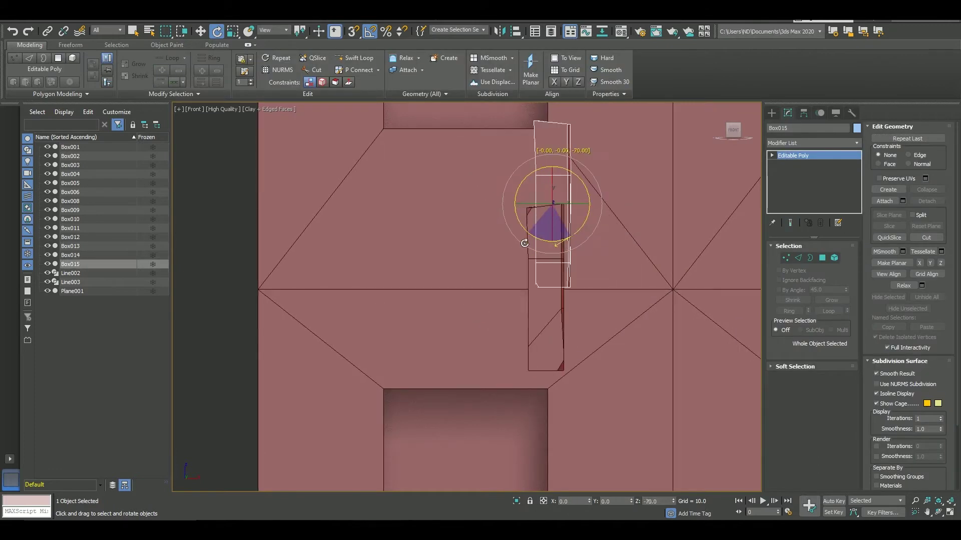
middle_click_drag(597, 226, 599, 271, "alt")
key("alt+q")
key("r")
key("alt+q")
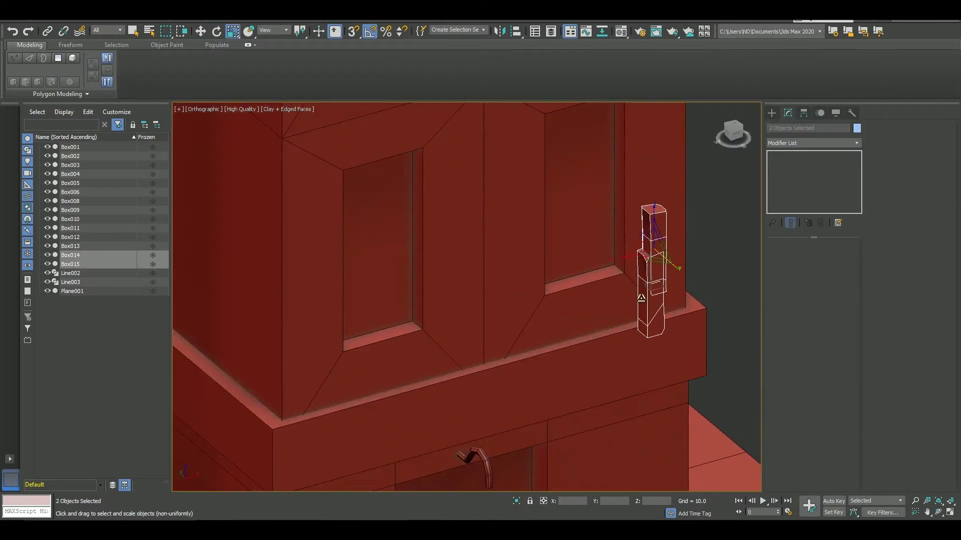
key("f")
key("w")
left_click(596, 343)
mouse_move(584, 297)
left_mouse_down()
mouse_move(573, 178)
mouse_move(593, 235)
left_mouse_up()
Rotate-clone both planks, raising one copy as the header and lowering one as the sill.
left_click(518, 210, "ctrl")
key("e")
key("Return")
key("w")
left_click(578, 167)
left_click_drag(578, 167, 578, 128)
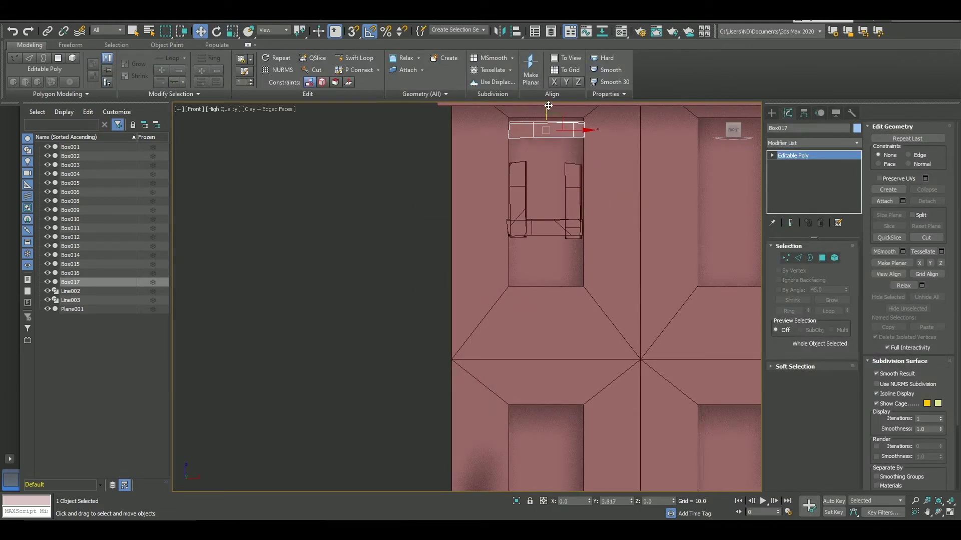
left_click_drag(548, 228, 547, 279)
Shape the left jamb by editing its end vertices.
left_click(575, 230)
key("1")
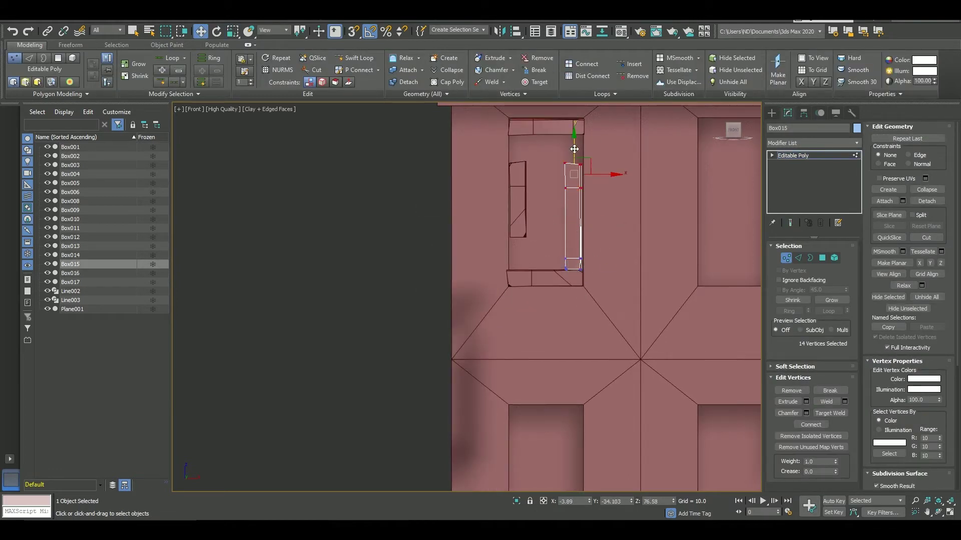
scroll(463, 189, "up", 3)
left_click_drag(422, 196, 479, 262)
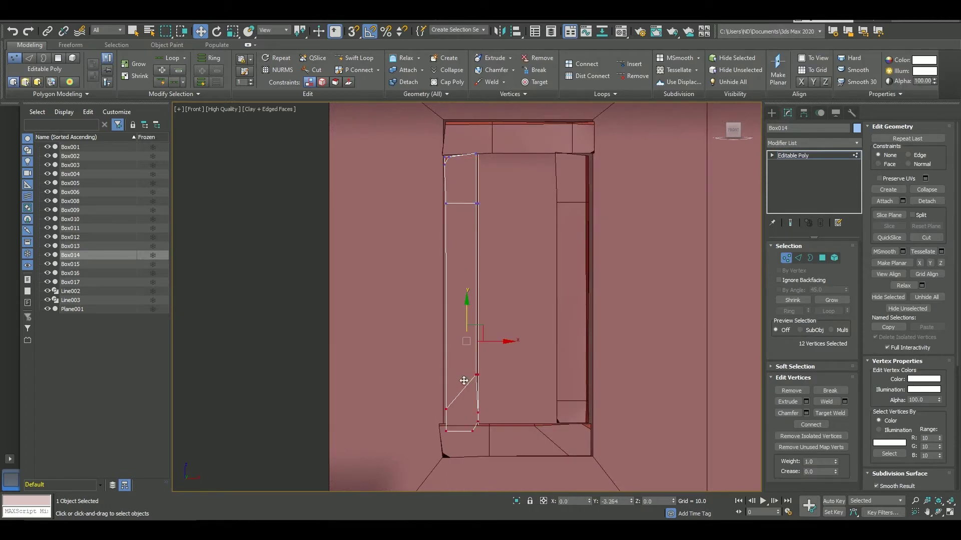
scroll(367, 330, "up", 2)
key("1")
left_click(672, 274)
middle_click_drag(501, 327, 480, 300, "alt")
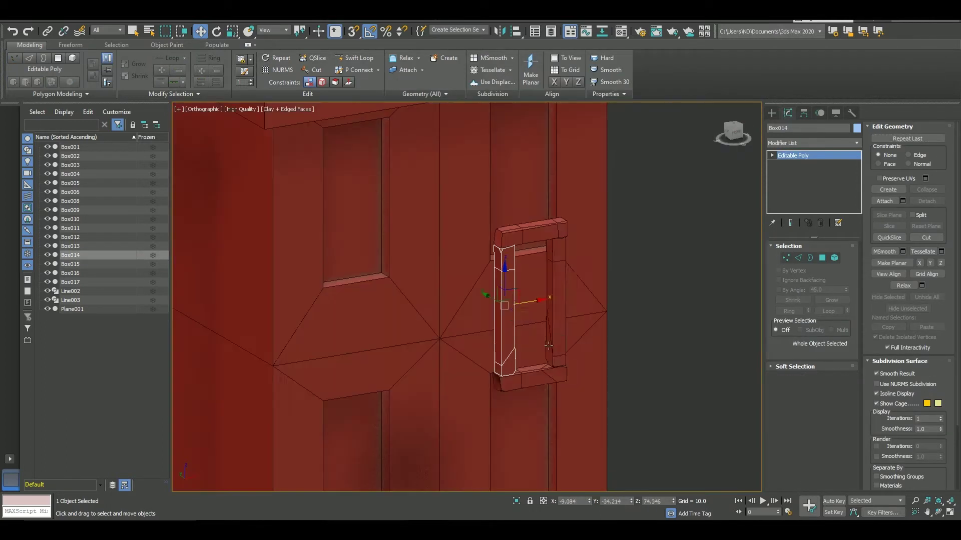
Move the four frame pieces into the upper window recess and scale them to fit.
left_click_drag(450, 210, 575, 410)
scroll(489, 279, "up", 3)
mouse_move(277, 296)
middle_mouse_down("alt")
mouse_move(407, 258)
mouse_move(501, 253)
middle_mouse_up("alt")
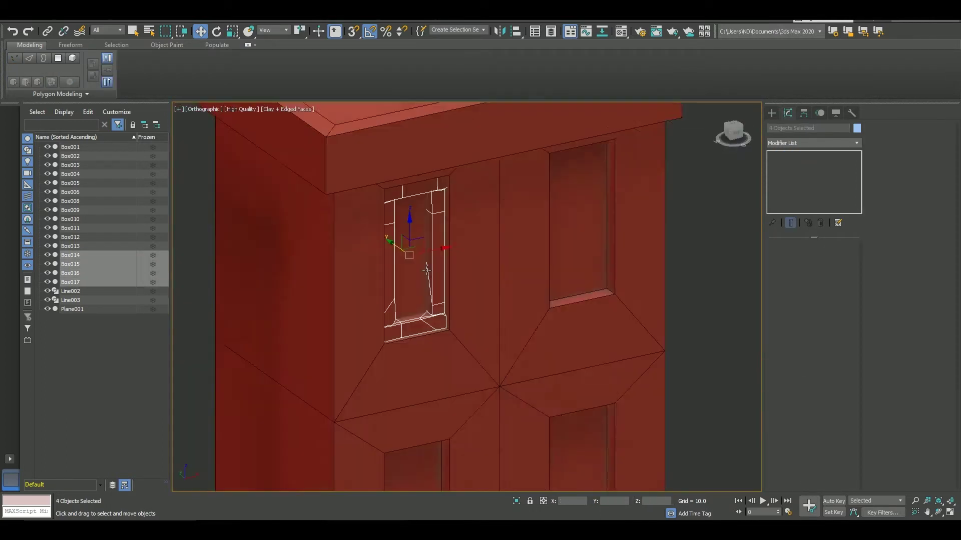
key("r")
scroll(509, 251, "up", 2)
left_click(458, 222)
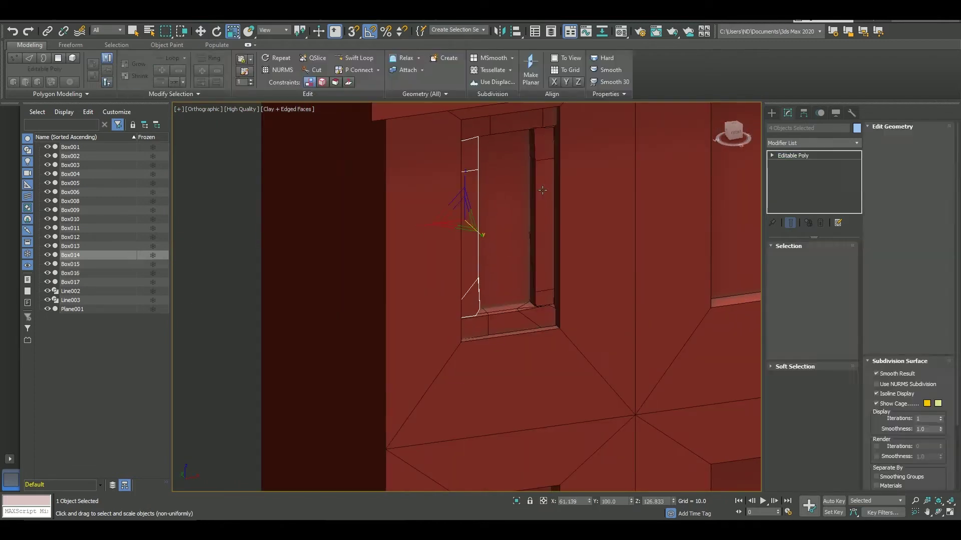
middle_click_drag(458, 222, 465, 235, "alt")
View the wall straight on and select all four frame pieces Box014–Box017.
scroll(527, 336, "up", 3)
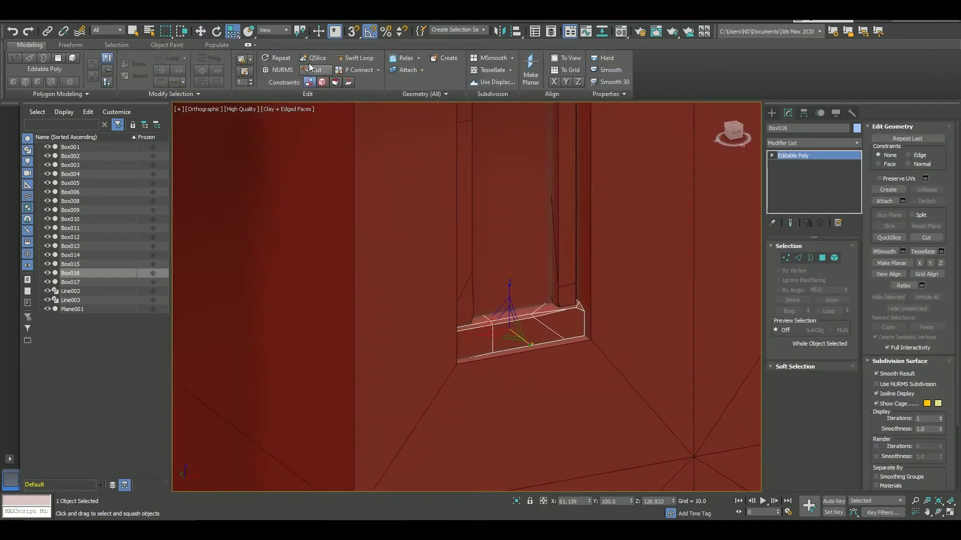
scroll(502, 323, "down", 2)
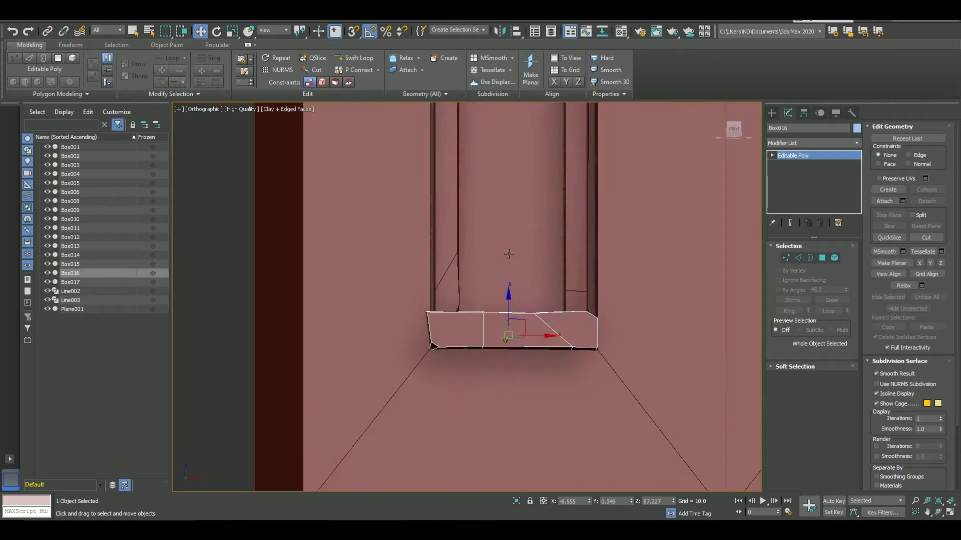
scroll(505, 320, "down", 3)
left_click_drag(566, 155, 524, 314)
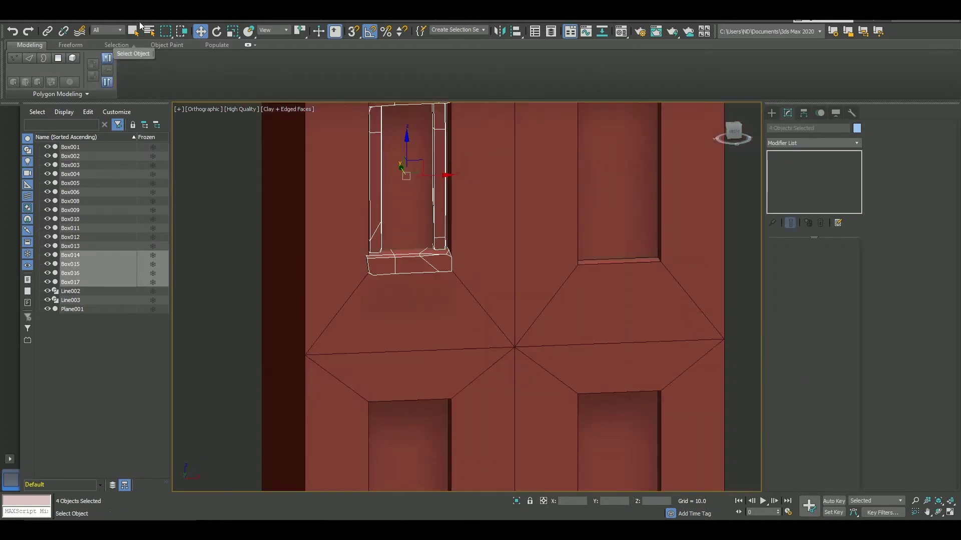
left_click(488, 280)
left_click_drag(370, 247, 562, 248, "shift")
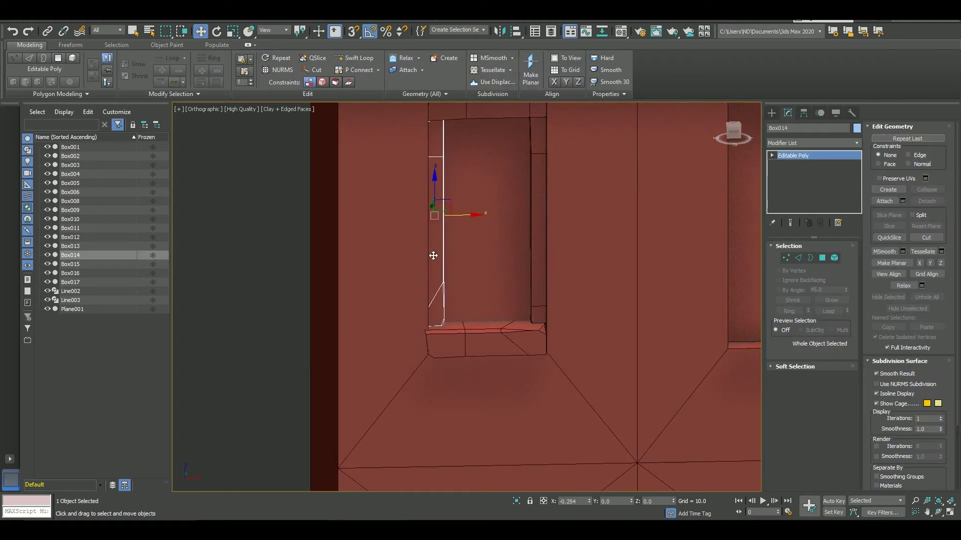
middle_click_drag(433, 256, 451, 287)
Group the frame pieces and copy the window frames down to the lower windows.
left_click(489, 384, "ctrl")
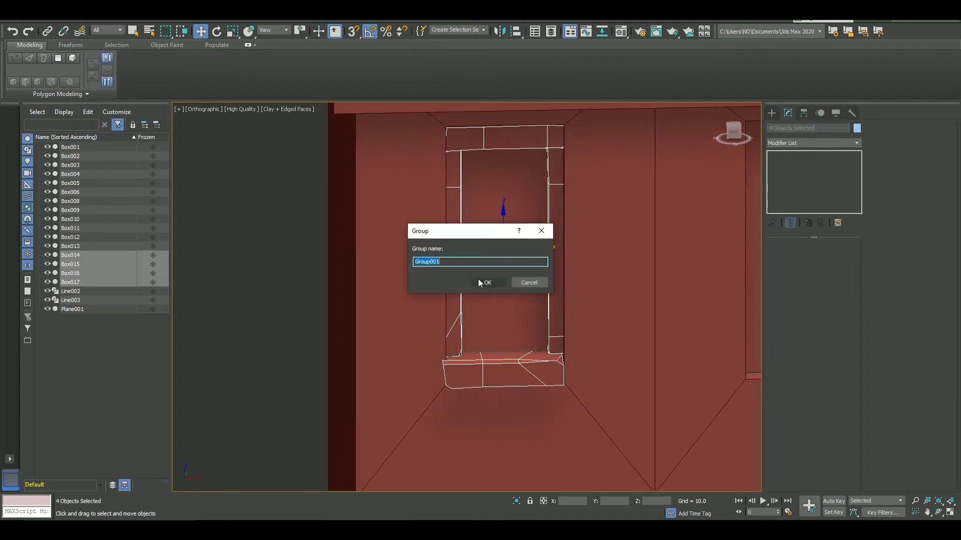
left_click_drag(543, 255, 551, 392, "shift")
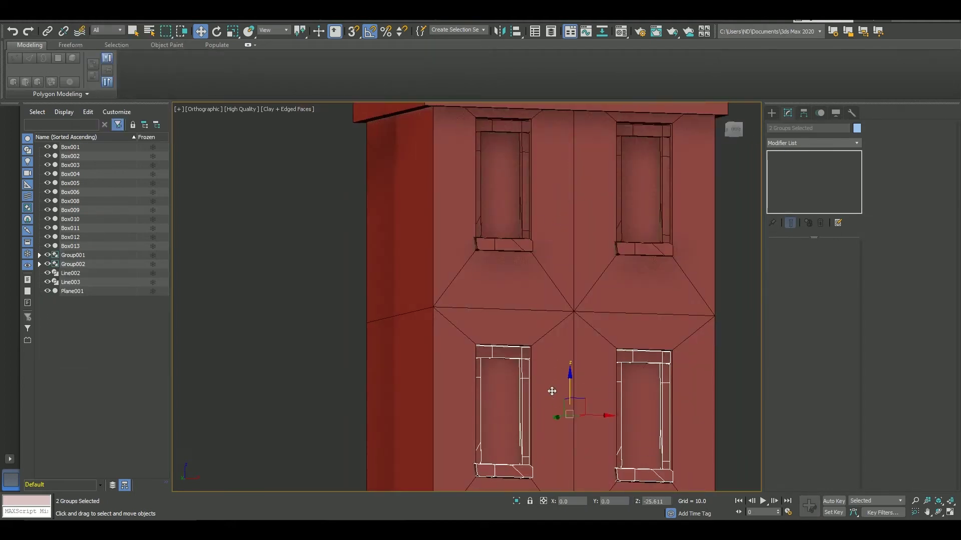
left_click(491, 308)
middle_click_drag(491, 308, 515, 276, "alt")
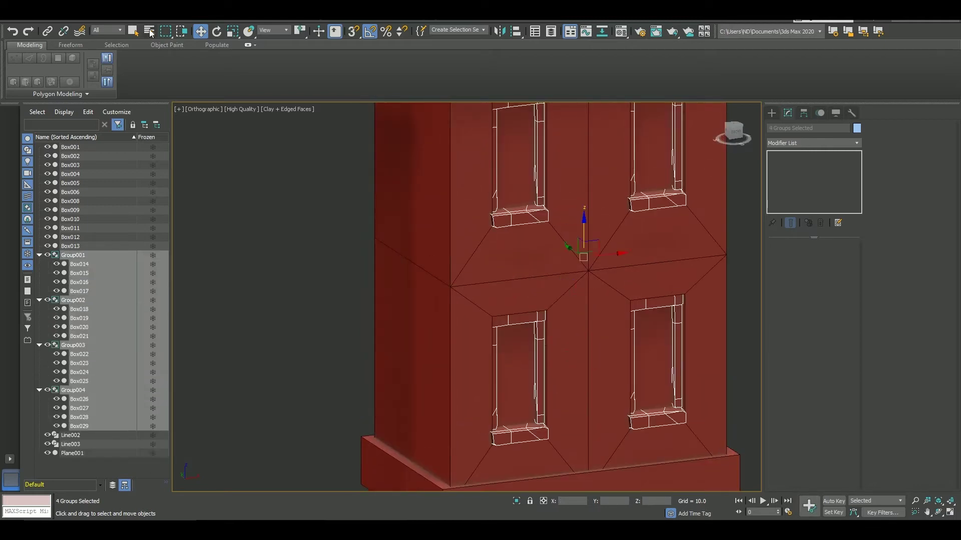
scroll(515, 276, "up", 2)
Rotate a copied sill and another copied frame piece into place.
left_click(520, 218)
key("z")
middle_click_drag(583, 311, 696, 332)
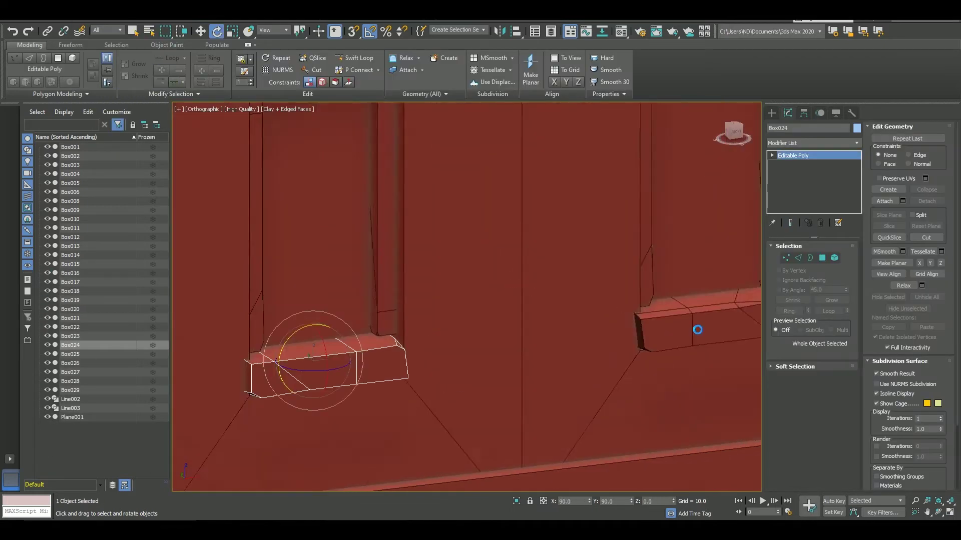
left_click(696, 332)
key("z")
left_click_drag(615, 320, 635, 330)
scroll(592, 328, "down", 3)
Tilt the window sills at an angle so they sit crooked.
key("e")
left_click(619, 290)
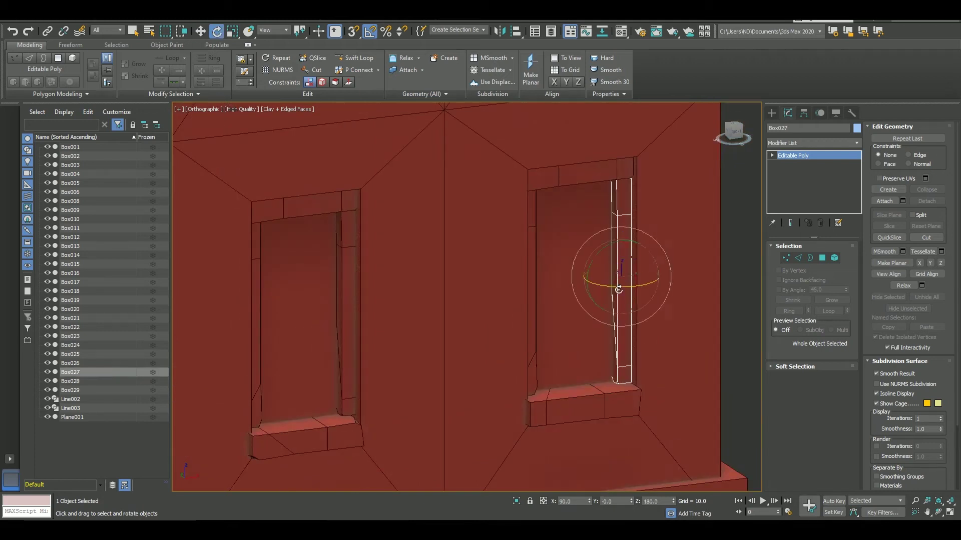
scroll(584, 223, "down", 3)
left_click(573, 266)
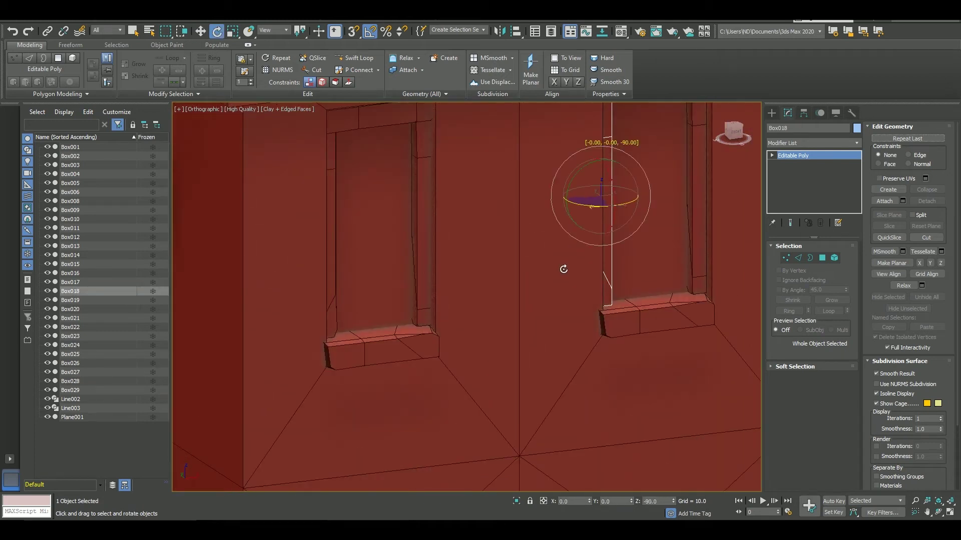
scroll(563, 273, "down", 3)
scroll(487, 278, "up", 2)
middle_click_drag(562, 272, 520, 451)
left_click(513, 242)
scroll(513, 242, "up", 4)
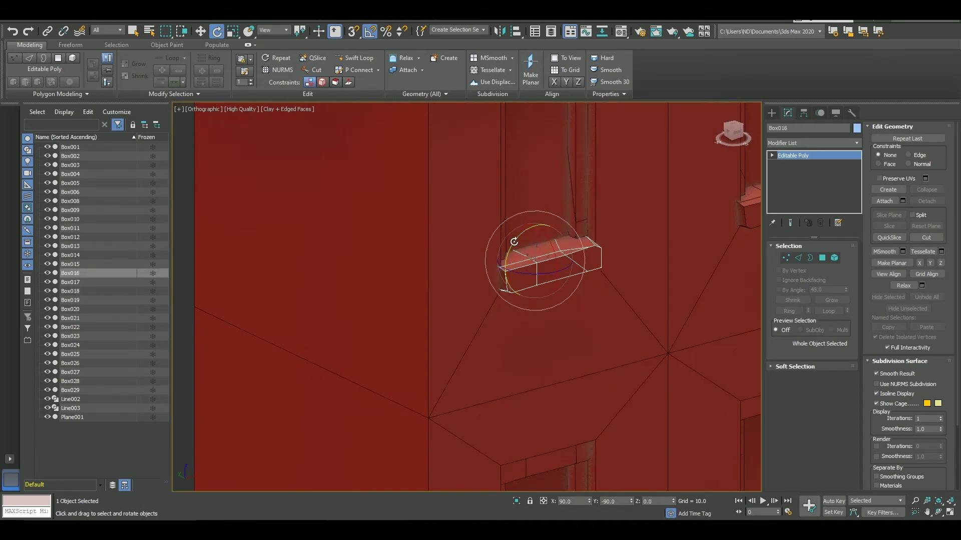
scroll(627, 240, "down", 3)
scroll(575, 251, "down", 3)
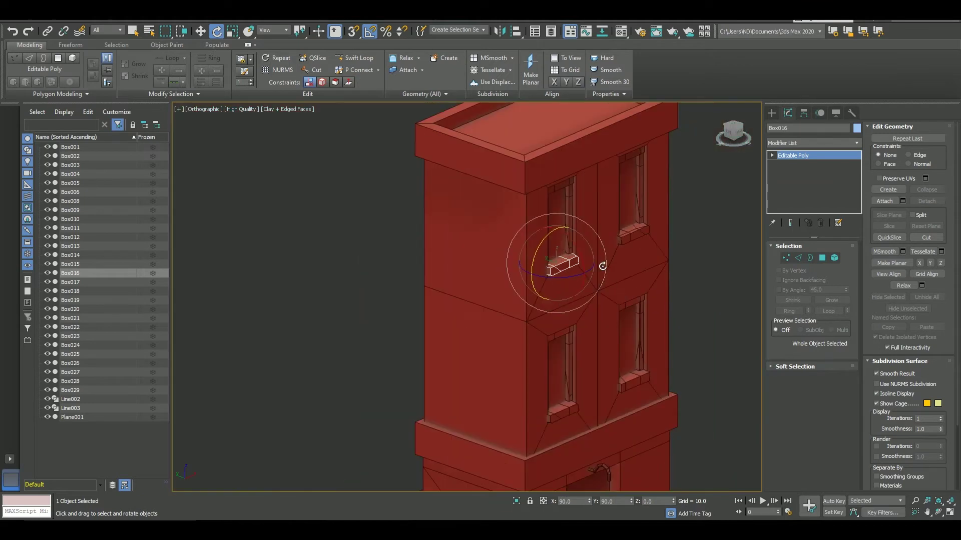
Shift-move a copy of the tower's top slab upward, creating Box030.
middle_click_drag(576, 151, 575, 345)
left_click(576, 280)
scroll(580, 272, "up", 2)
scroll(580, 271, "down", 3)
key("w")
mouse_move(554, 220)
left_mouse_down("shift")
mouse_move(567, 221)
mouse_move(572, 177)
left_mouse_up("shift")
key("Return")
scroll(553, 214, "up", 3)
Scale the copied slab Box030 up into a taller box on the roof.
key("r")
left_click(576, 210)
key("w")
left_click(823, 258)
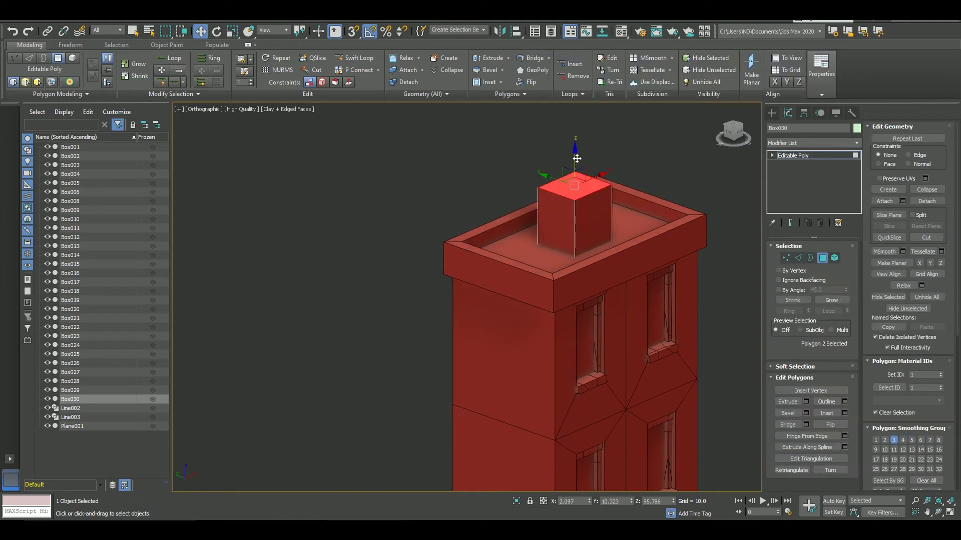
scroll(611, 260, "up", 3)
scroll(611, 260, "up", 1)
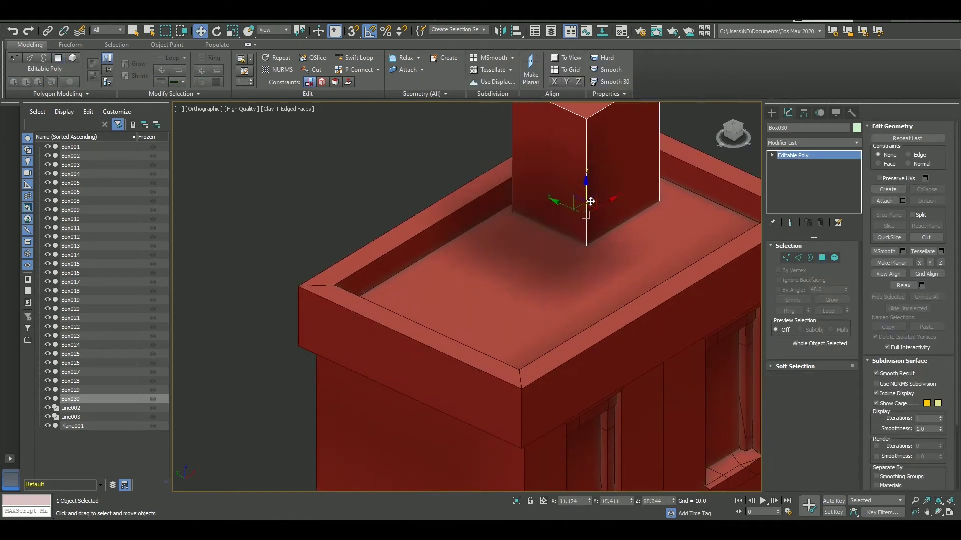
Inset one side face of Box030 and push it inward as a recessed doorway.
left_click(578, 251)
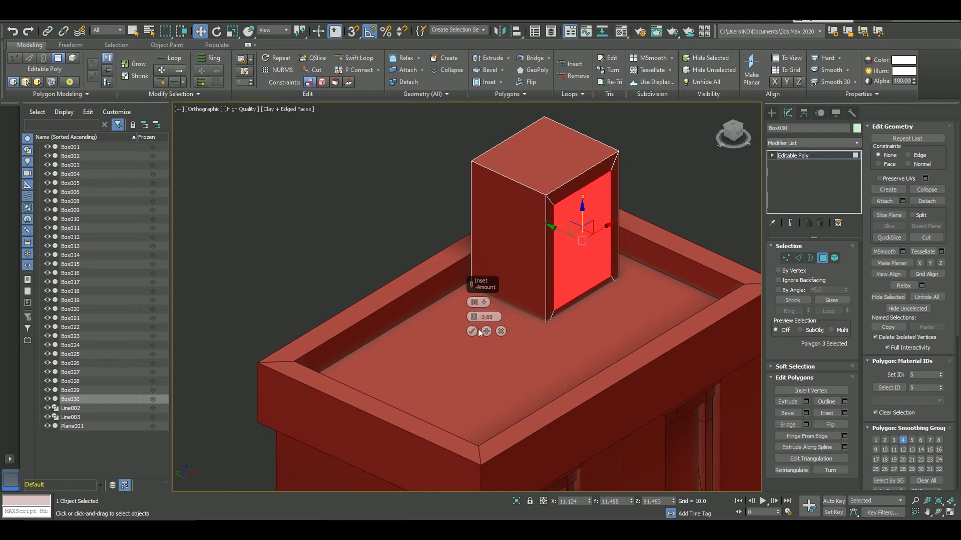
scroll(559, 258, "down", 3)
scroll(559, 258, "up", 3)
key("w")
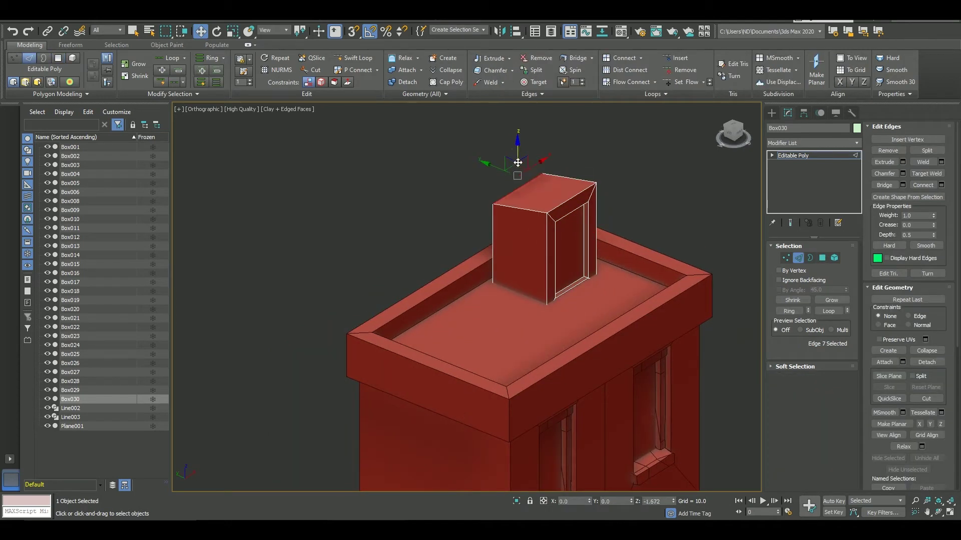
scroll(520, 178, "up", 4)
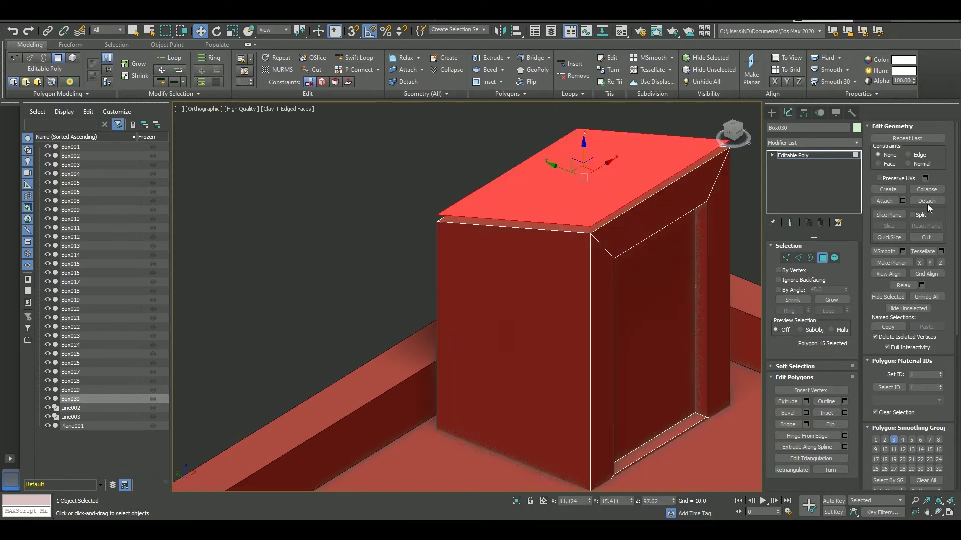
Detach the top face as Object001, give it a 1.0 Shell thickness, and adjust its pivot.
left_click(926, 201)
left_click(811, 143)
key("Return")
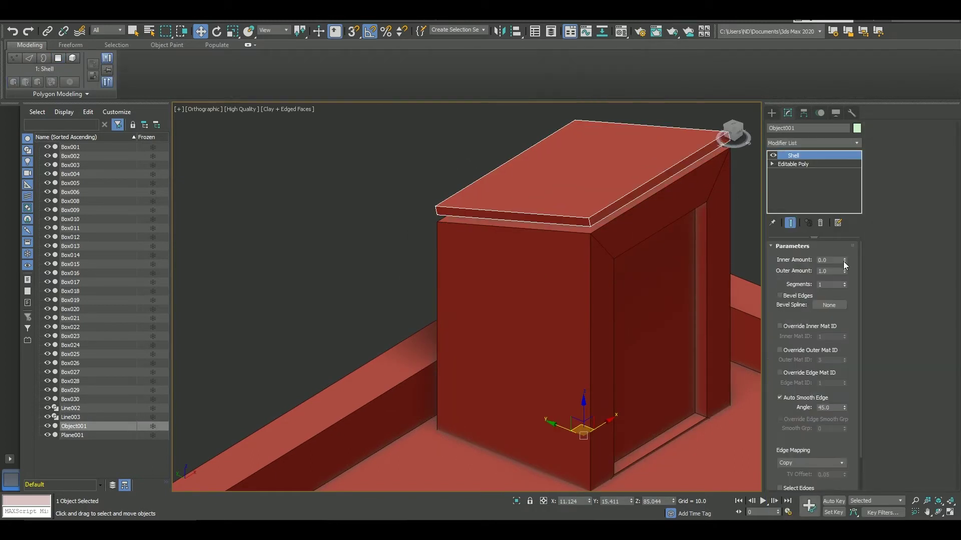
left_click(804, 113)
left_click(804, 182)
left_click(788, 113)
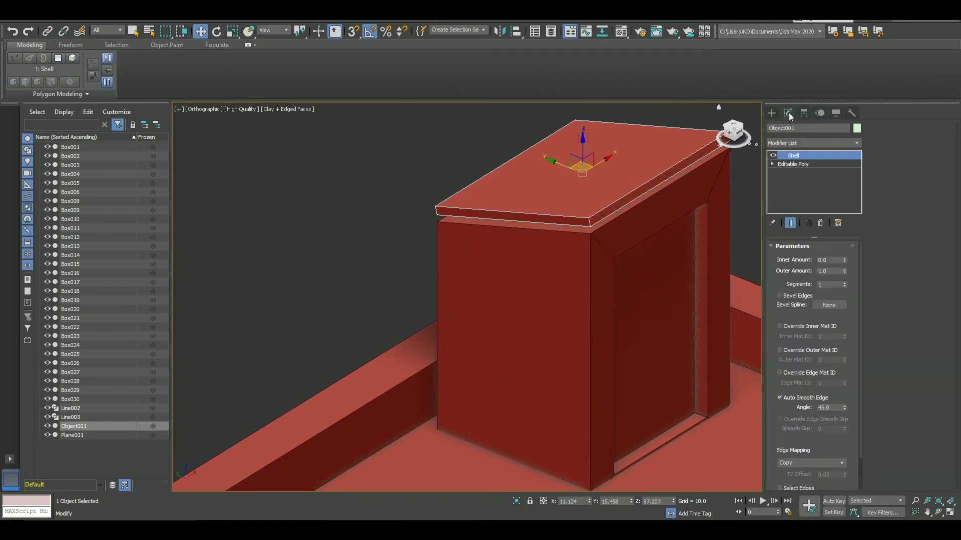
Orbit and zoom to check the new roof cap from the front view.
middle_click_drag(566, 210, 564, 161, "alt")
scroll(600, 177, "down", 10)
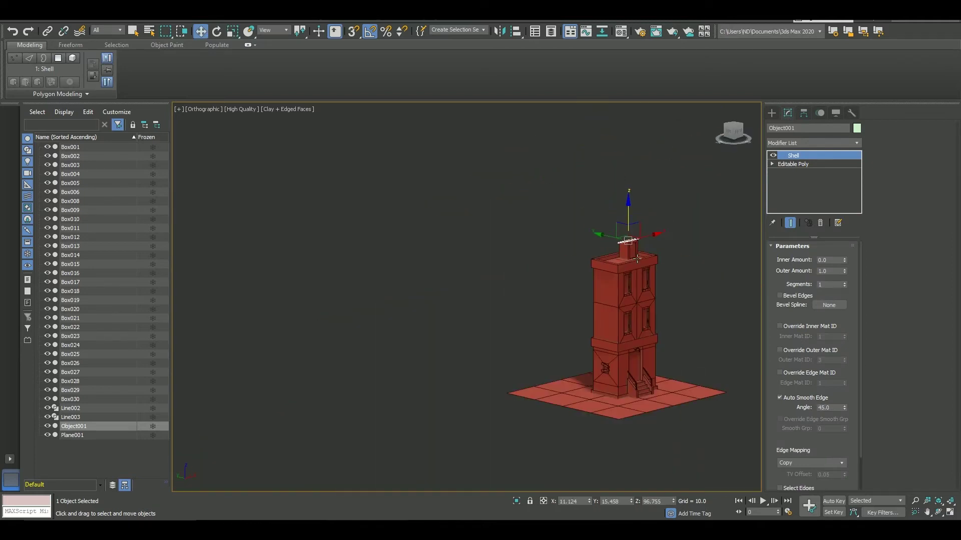
scroll(603, 250, "up", 6)
key("f")
scroll(607, 318, "down", 4)
Start a Line shape for the drainpipe in the Left view in wireframe.
middle_click_drag(606, 318, 586, 148)
left_click(771, 113)
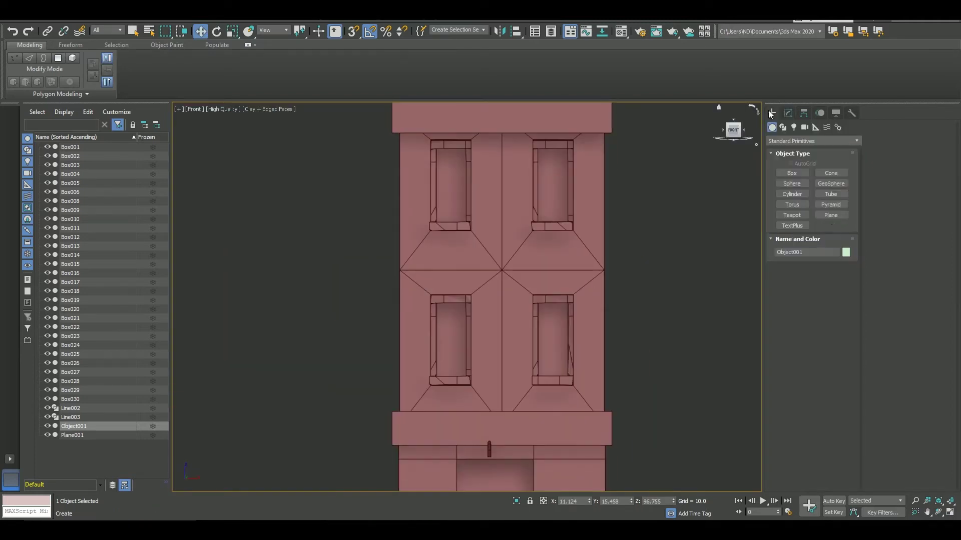
left_click(783, 127)
left_click(792, 181)
key("l")
scroll(532, 168, "down", 4)
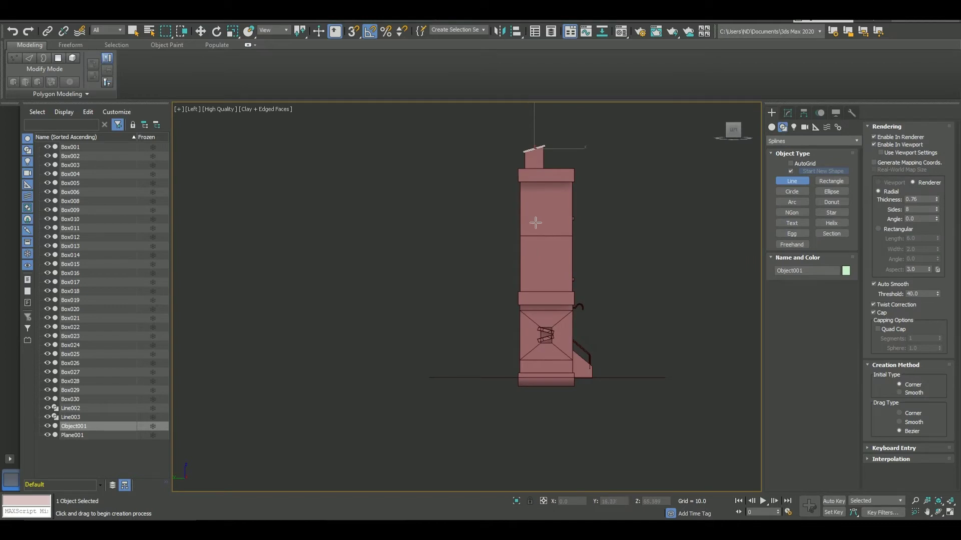
scroll(536, 223, "up", 3)
scroll(560, 190, "up", 2)
key("F3")
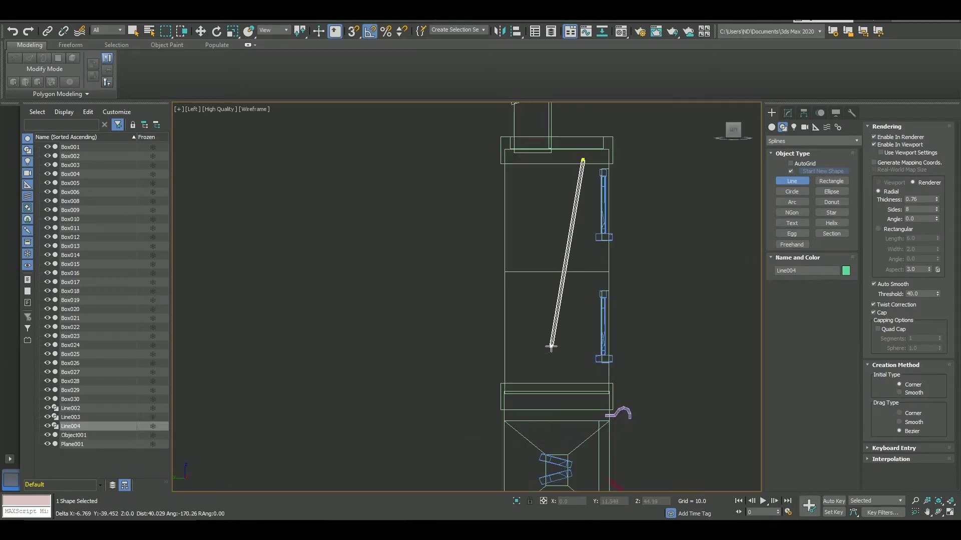
Draw the drainpipe Line004 down the tower's side, rendered as a 1.36-thick tube.
left_click(503, 370)
middle_click_drag(508, 483, 524, 339)
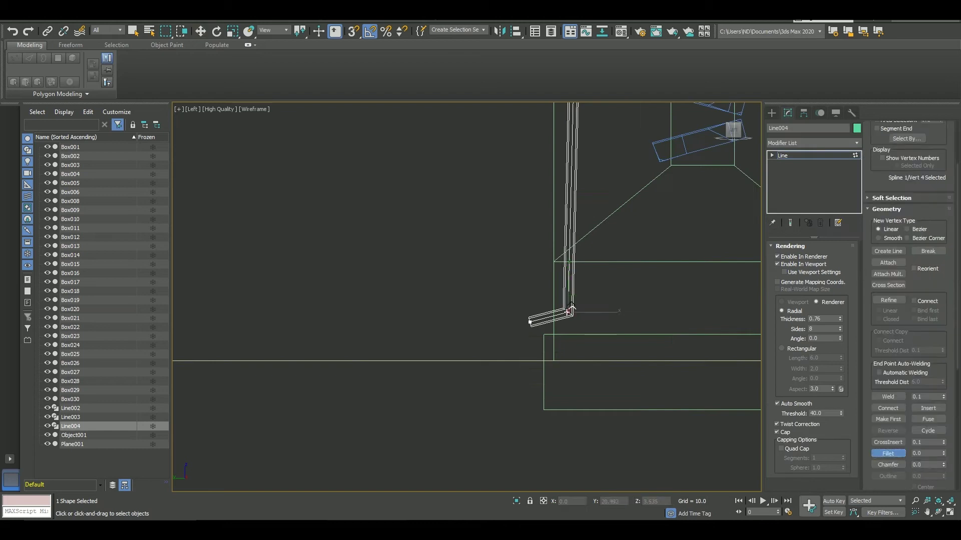
key("F3")
mouse_move(598, 272)
middle_mouse_down("alt")
mouse_move(591, 263)
mouse_move(569, 267)
middle_mouse_up("alt")
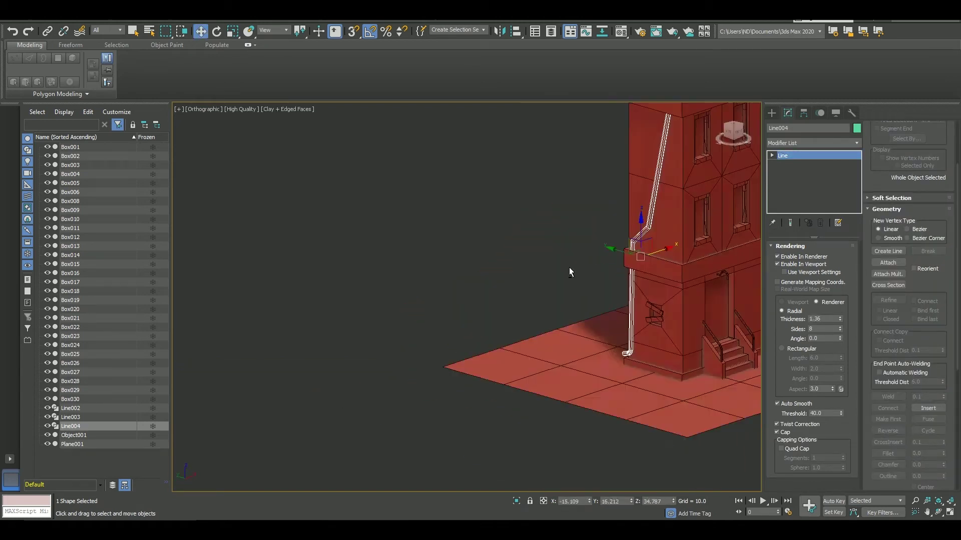
scroll(404, 229, "down", 3)
left_click(404, 229)
scroll(635, 328, "up", 8)
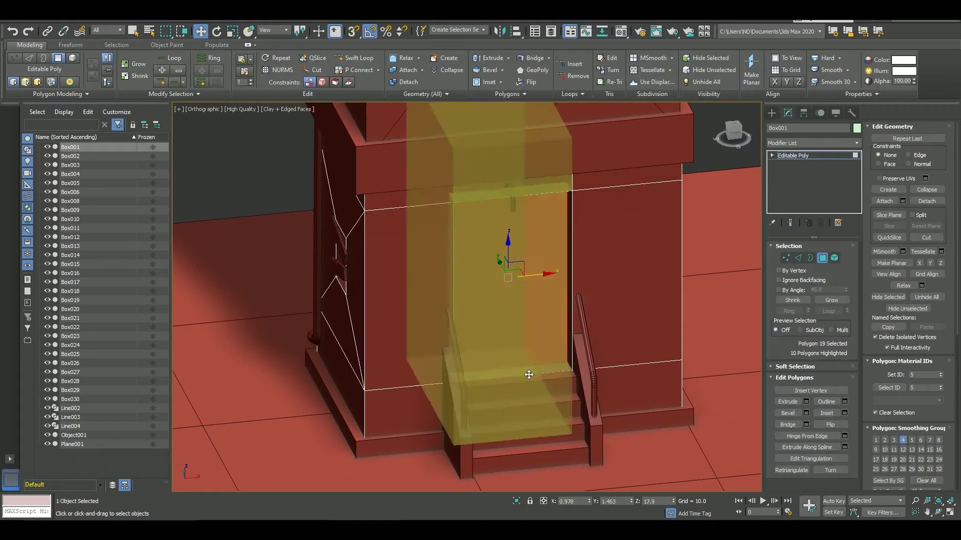
Add edge loops around the ground-floor doorway and adjust their vertices.
key("4")
mouse_move(509, 193)
left_mouse_down()
mouse_move(495, 392)
mouse_move(514, 311)
left_mouse_up()
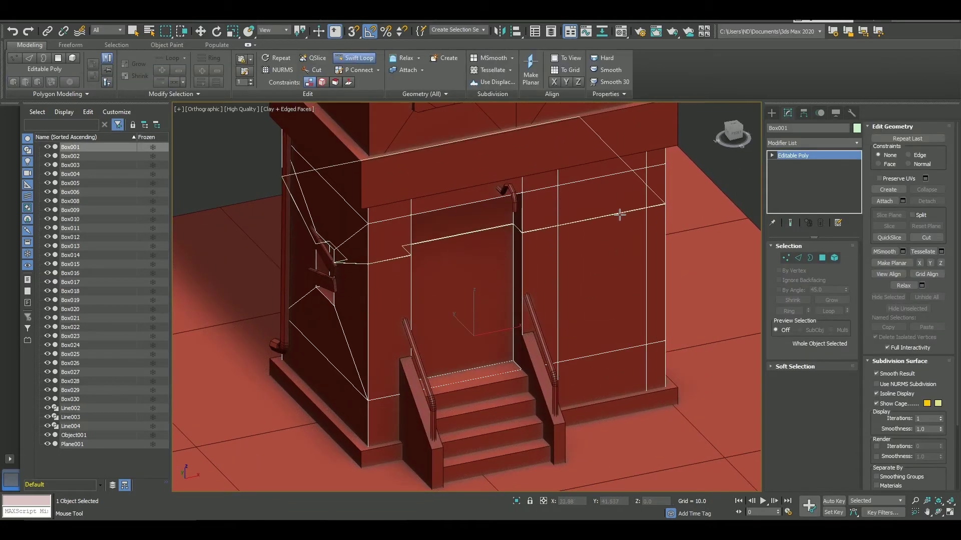
left_click(786, 258)
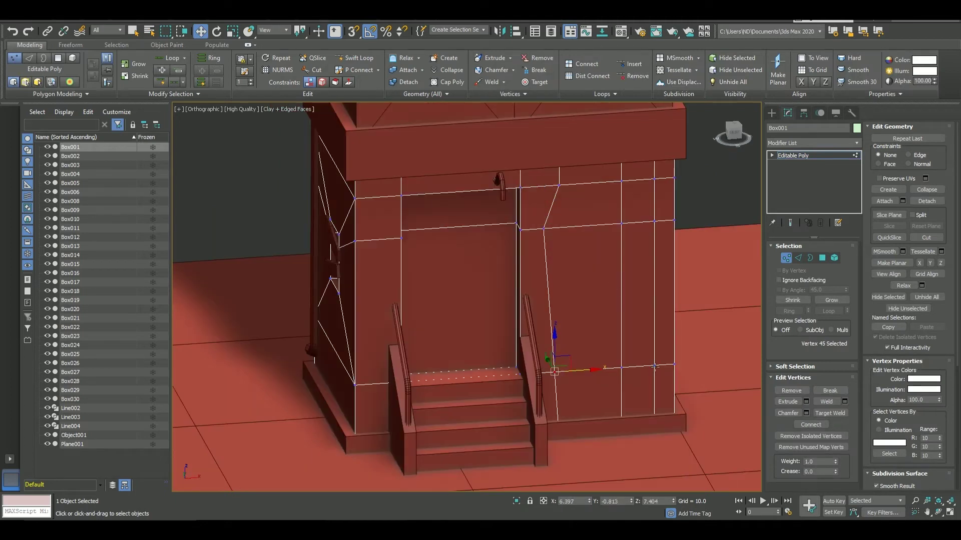
key("ctrl+4")
scroll(671, 331, "up", 3)
key("ctrl+1")
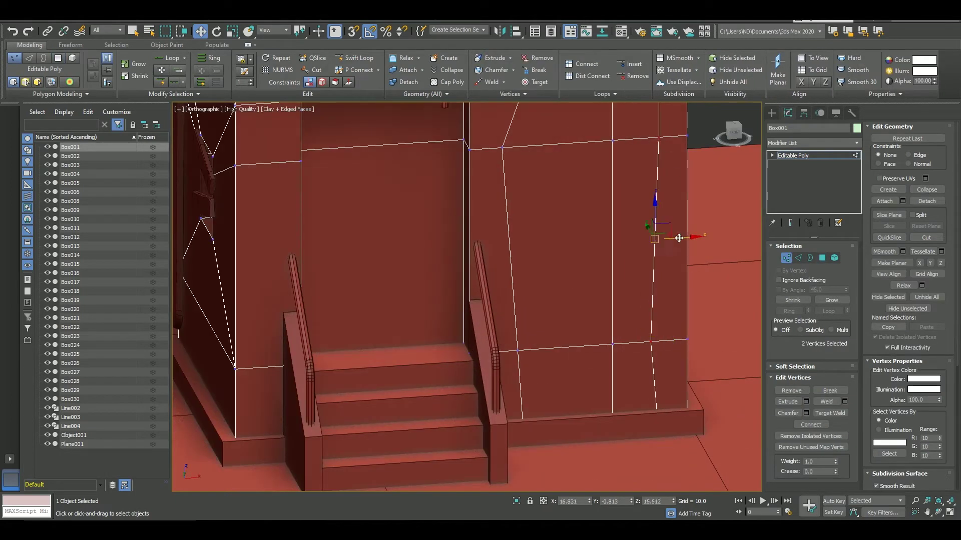
Extrude three wall faces beside the door inward by -1.23.
left_click(822, 258)
middle_click_drag(551, 280, 473, 302, "alt")
key("shift+e")
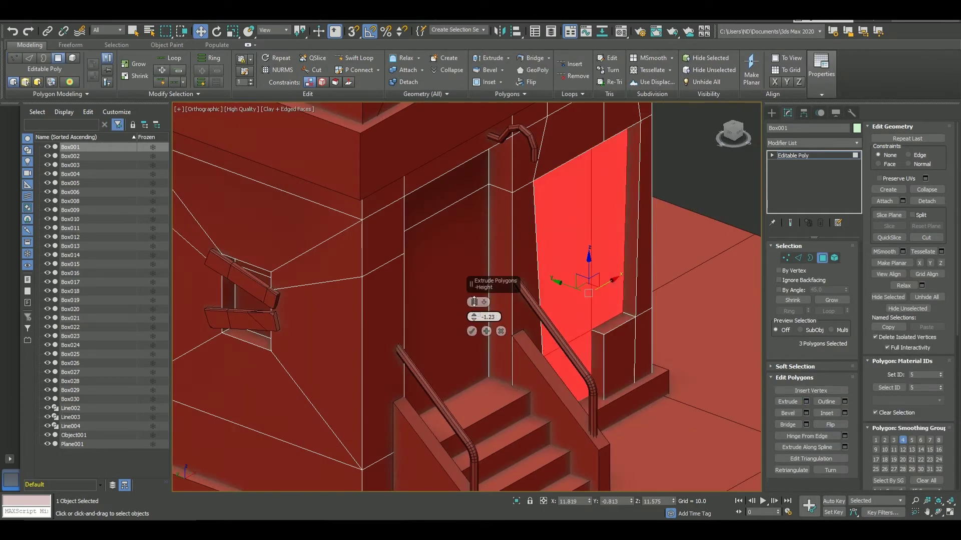
key("l")
left_click(772, 112)
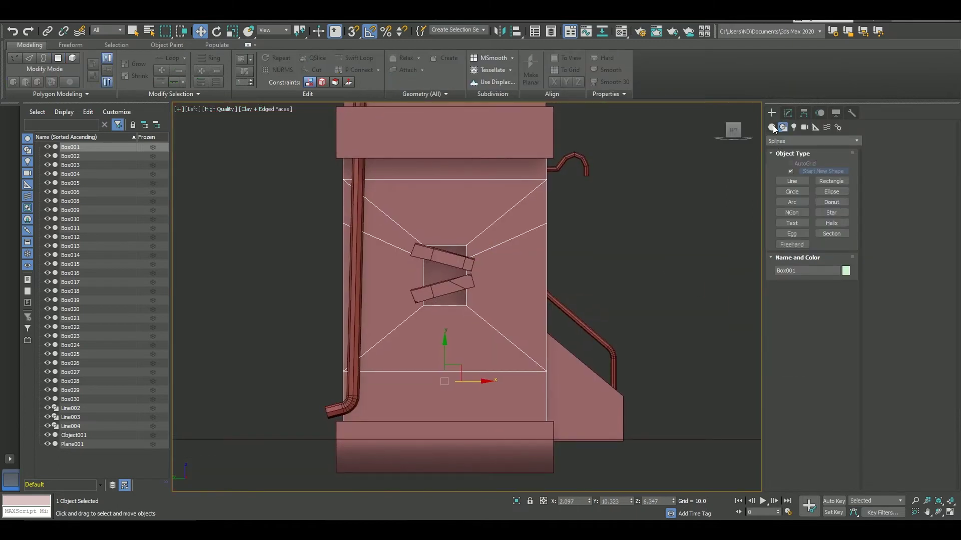
Create a 1-segment plane sized as an awning above the front door.
left_click(772, 127)
key("shift+z")
left_click(830, 215)
left_click_drag(576, 353, 711, 357)
mouse_move(650, 371)
left_mouse_down()
mouse_move(650, 239)
mouse_move(568, 197)
left_mouse_up()
left_click_drag(510, 229, 498, 238)
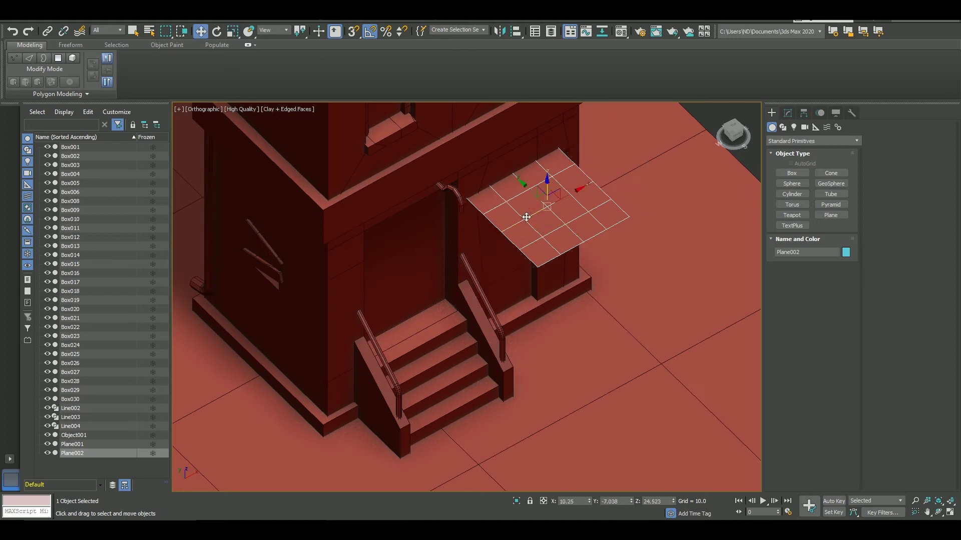
key("w")
left_click(787, 113)
left_click(825, 285)
type("1")
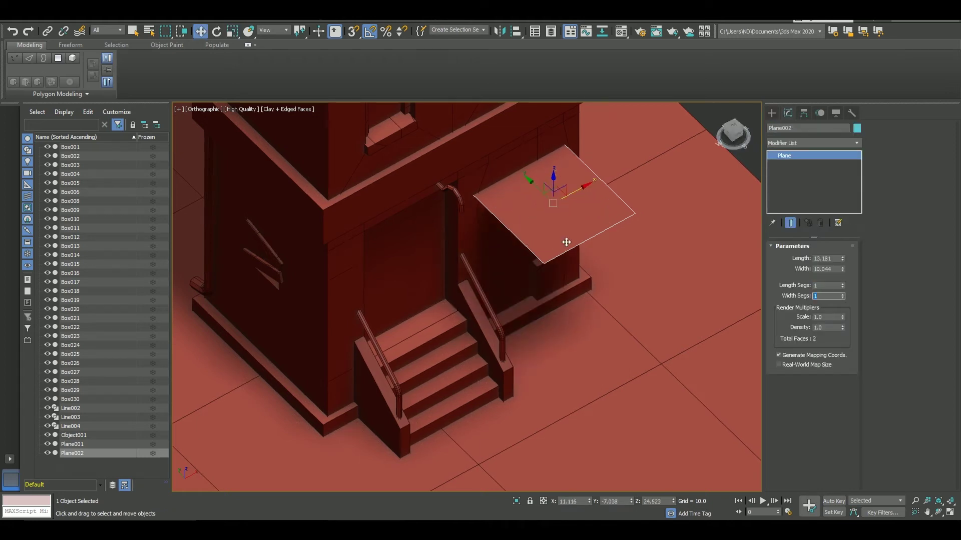
Convert the plane to Editable Poly and bend its front edge down into a chamfered lip.
right_click(785, 156)
left_click(800, 226)
key("2")
key("ctrl+a")
middle_click_drag(583, 240, 588, 200, "alt")
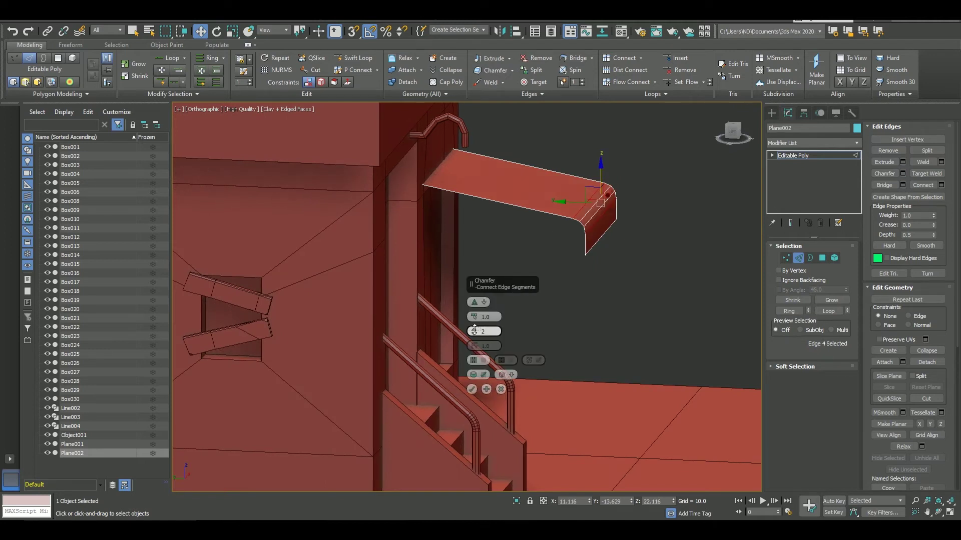
scroll(596, 271, "down", 5)
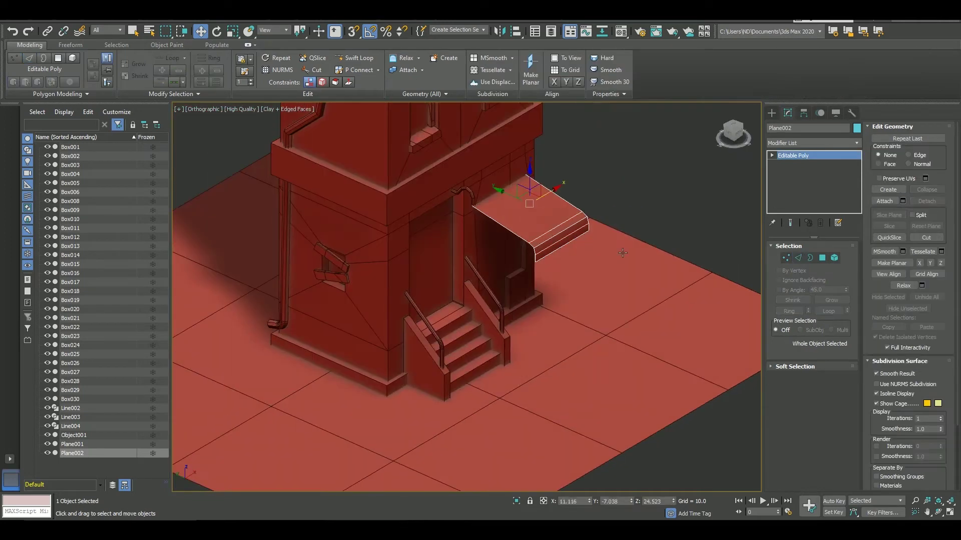
Draw a thin rod line under the awning in the left view.
key("l")
left_click(771, 112)
left_click(682, 245)
right_click(681, 245)
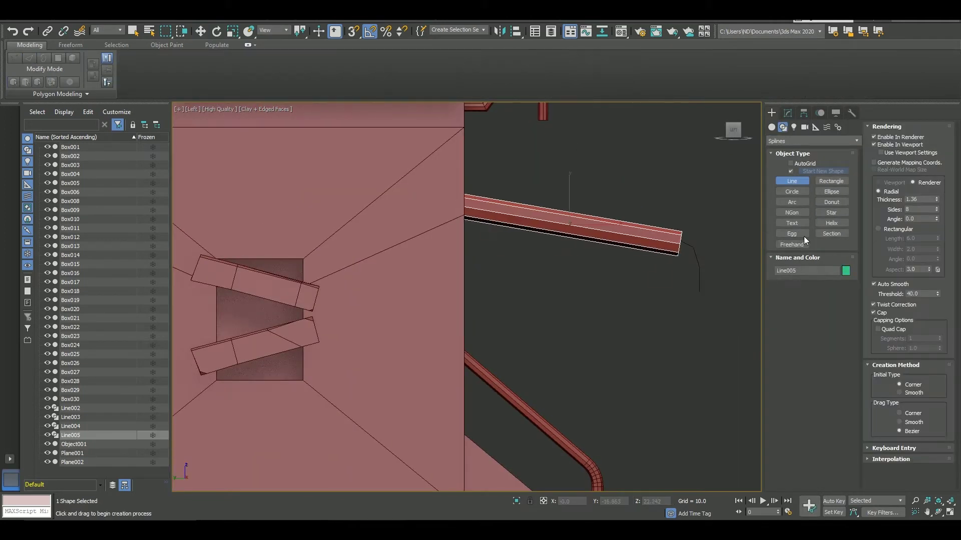
left_click(788, 113)
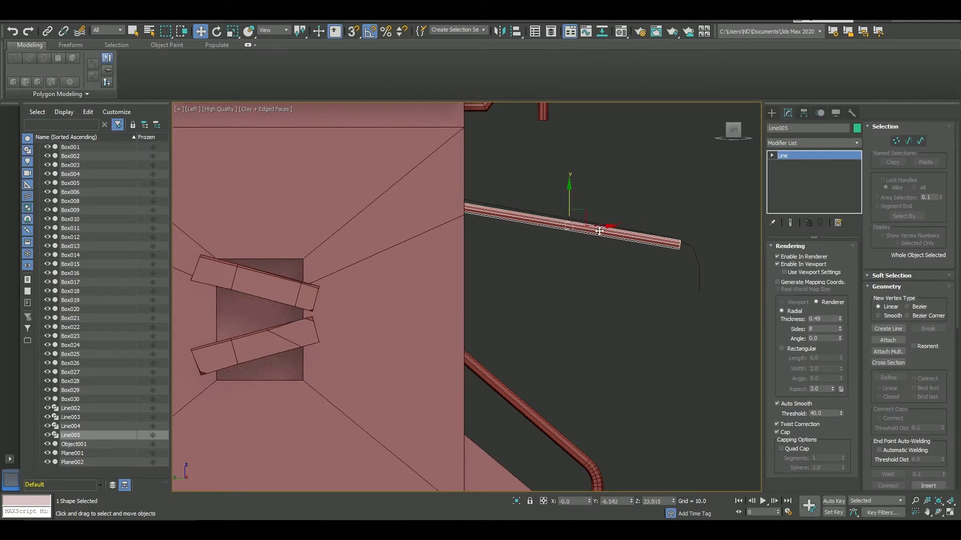
key("1")
Draw a second rod line, Line006, from the awning edge.
middle_click_drag(681, 216, 577, 247, "alt")
key("e")
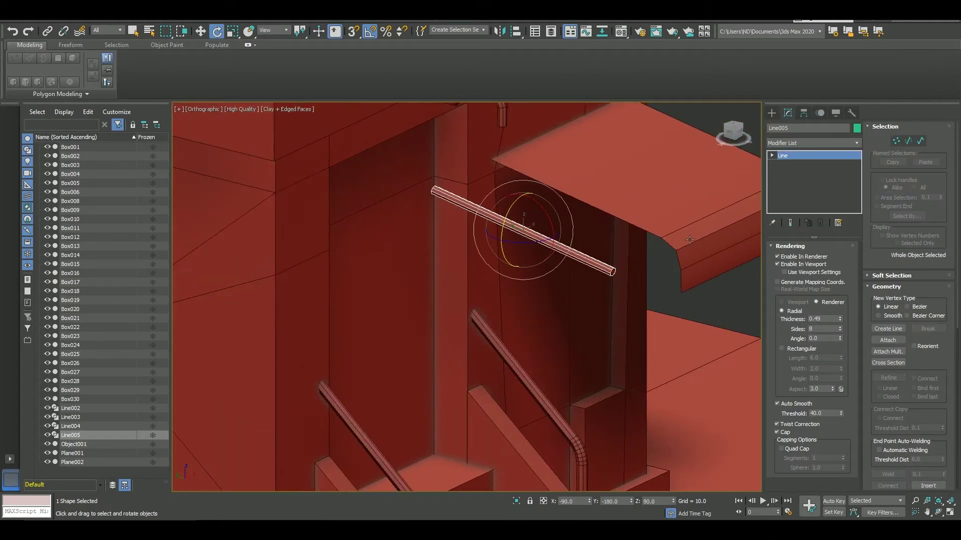
key("l")
left_click(771, 113)
left_click(783, 128)
left_click(792, 181)
left_click(537, 292)
left_click(669, 293)
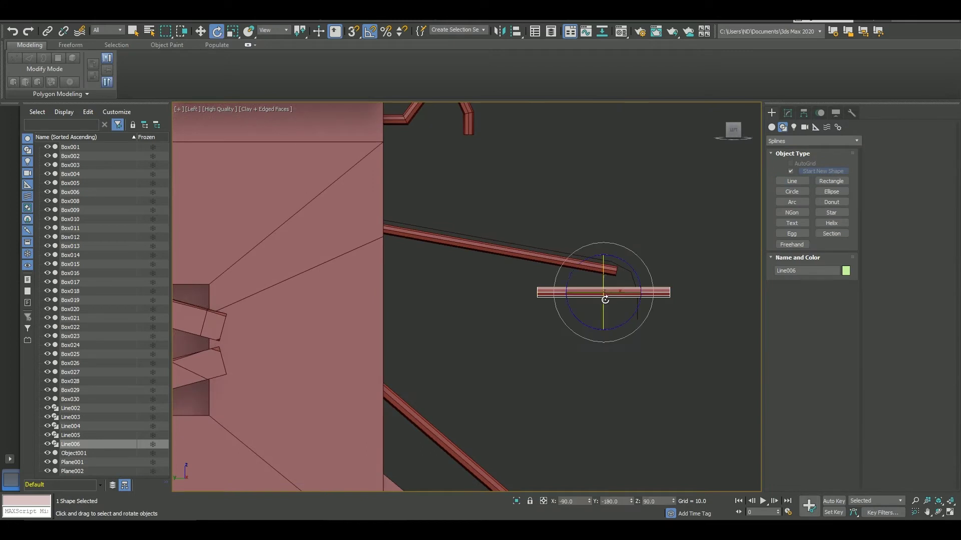
mouse_move(636, 260)
middle_mouse_down("alt")
mouse_move(632, 270)
mouse_move(608, 258)
middle_mouse_up("alt")
Select the first rail, Line005, and bring its end at the awning into view.
scroll(626, 268, "up", 5)
key("F4")
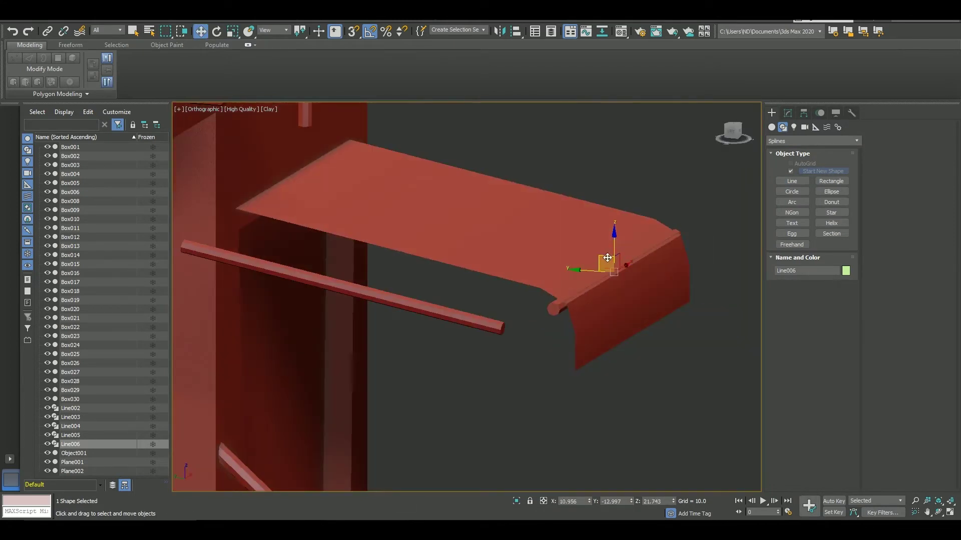
scroll(467, 315, "up", 3)
mouse_move(508, 272)
middle_mouse_down("alt")
mouse_move(521, 280)
mouse_move(531, 247)
middle_mouse_up("alt")
left_click(617, 304)
left_click(802, 156)
scroll(532, 247, "down", 3)
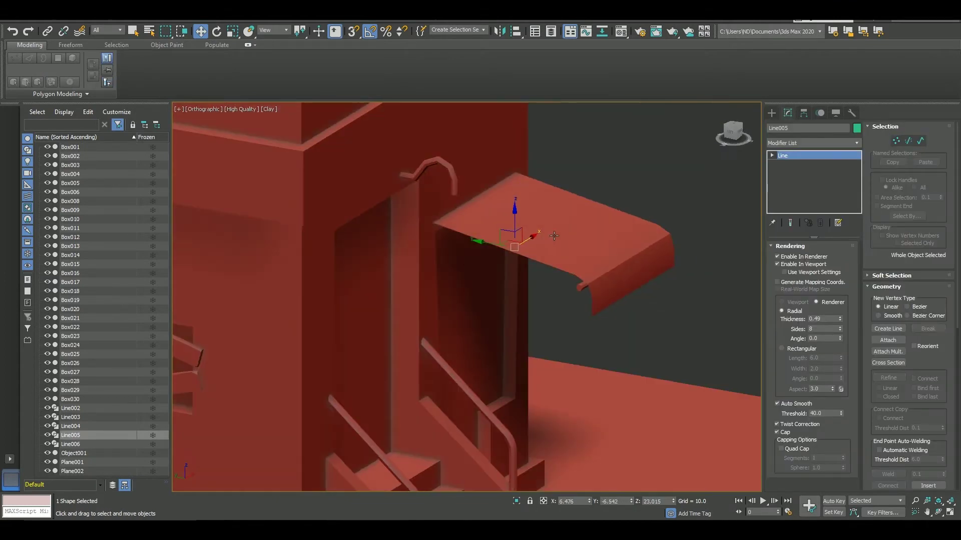
Move Line005's far end vertex to the wall and slim its Rendering Thickness to 0.34.
key("1")
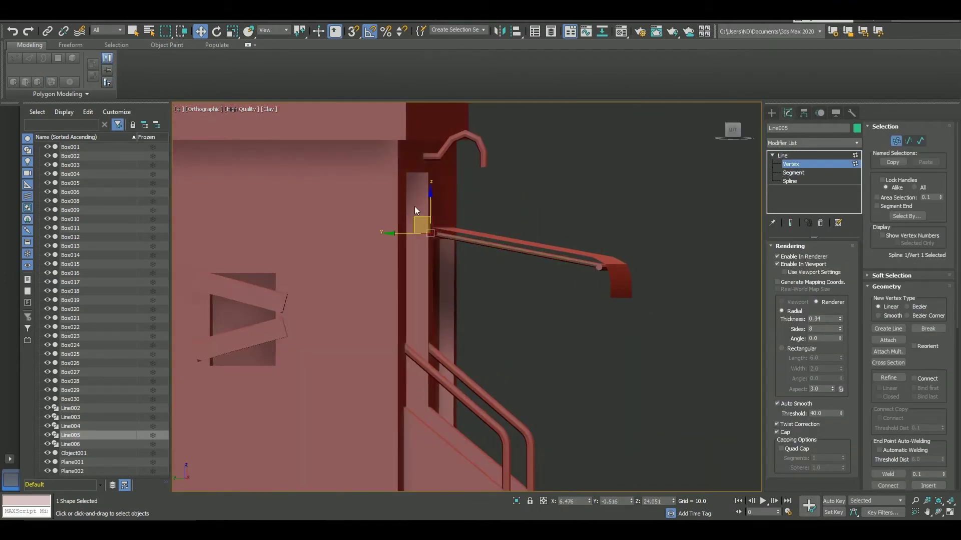
mouse_move(415, 211)
middle_mouse_down("alt")
mouse_move(530, 283)
mouse_move(445, 300)
mouse_move(491, 316)
mouse_move(553, 312)
mouse_move(575, 280)
middle_mouse_up("alt")
left_click(553, 312)
key("1")
scroll(575, 280, "down", 5)
scroll(588, 286, "up", 6)
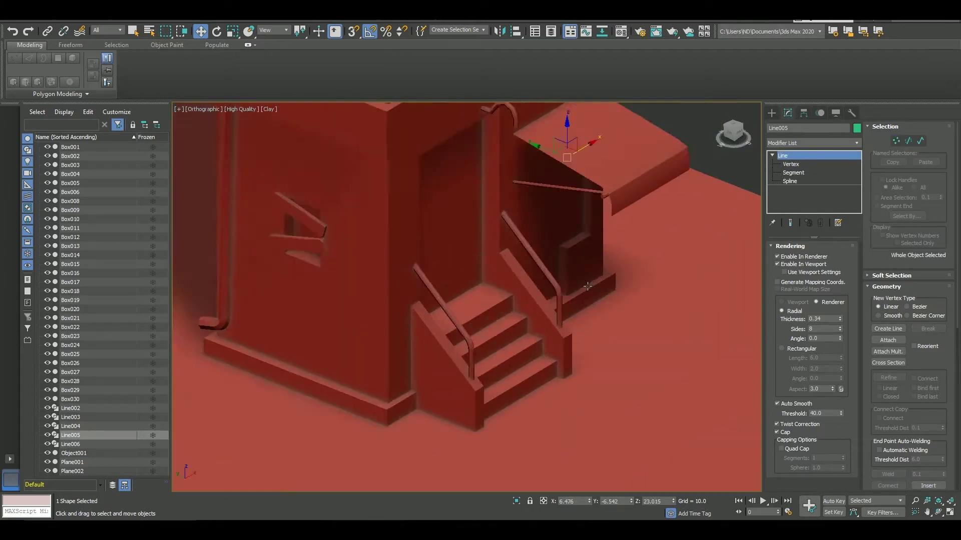
scroll(587, 286, "up", 3)
left_click(772, 113)
Draw a flat box slab, Box031, beside the stairs.
left_click(792, 173)
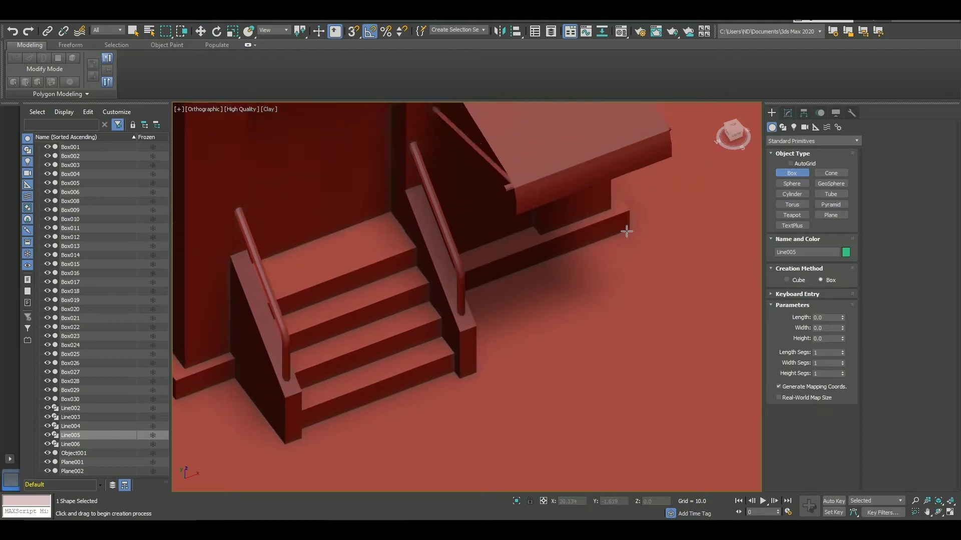
middle_click_drag(626, 232, 575, 264, "alt")
left_click_drag(575, 263, 655, 294)
key("w")
left_click(514, 214)
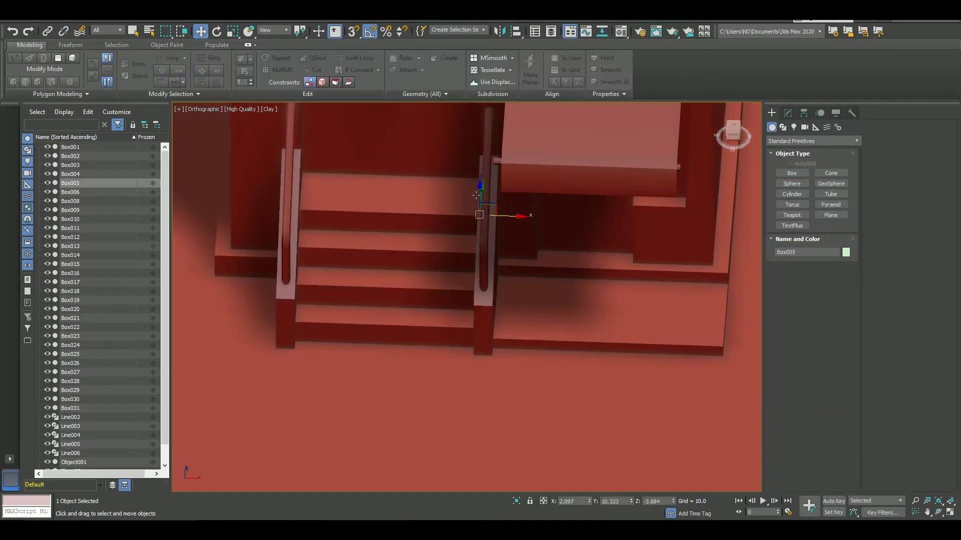
mouse_move(514, 214)
middle_mouse_down("alt")
mouse_move(480, 187)
mouse_move(635, 199)
middle_mouse_up("alt")
scroll(480, 202, "down", 3)
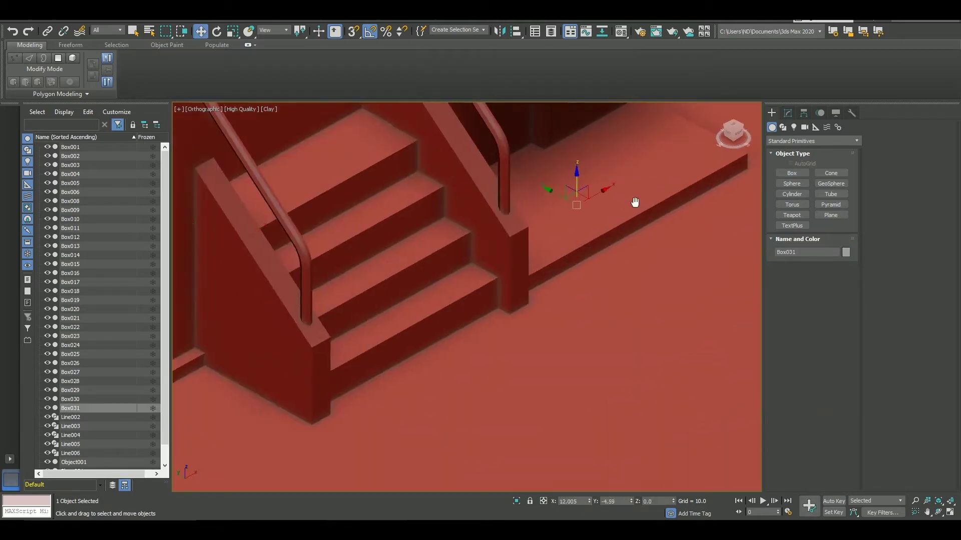
Make Box031 an editable poly and cut two jagged crack lines across its top.
left_click(604, 263)
key("1")
key("F4")
key("alt+c")
scroll(535, 339, "up", 5)
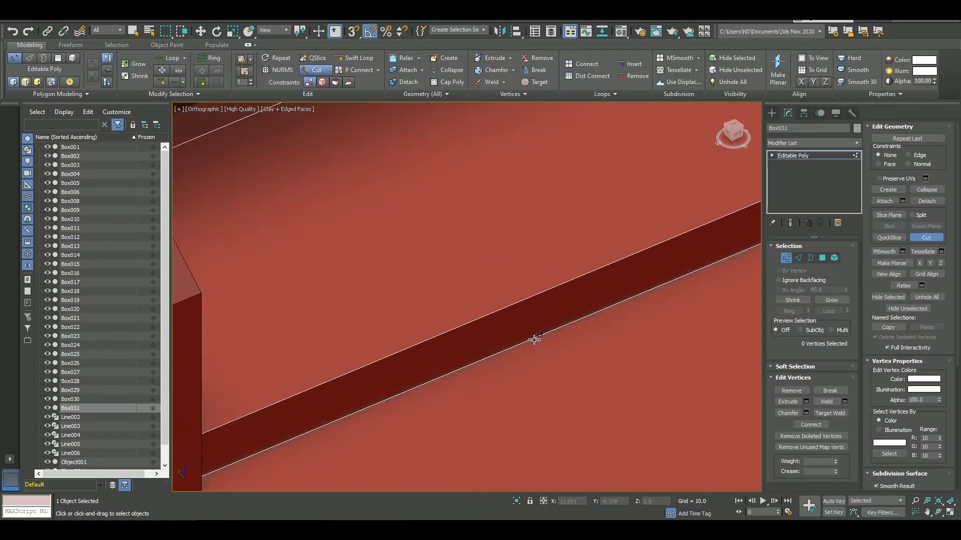
right_click(330, 148)
middle_click_drag(330, 149, 727, 200, "alt")
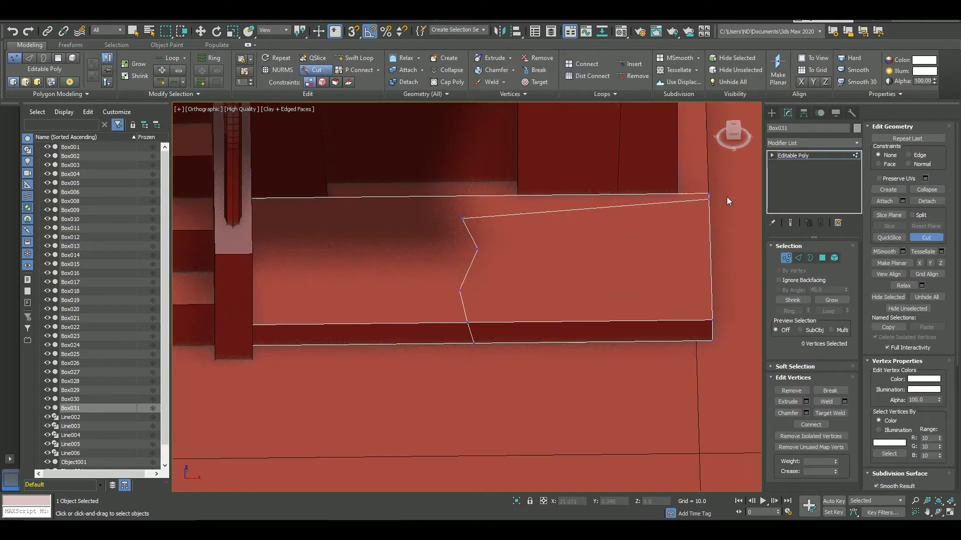
right_click(456, 218)
middle_click_drag(456, 218, 594, 204, "alt")
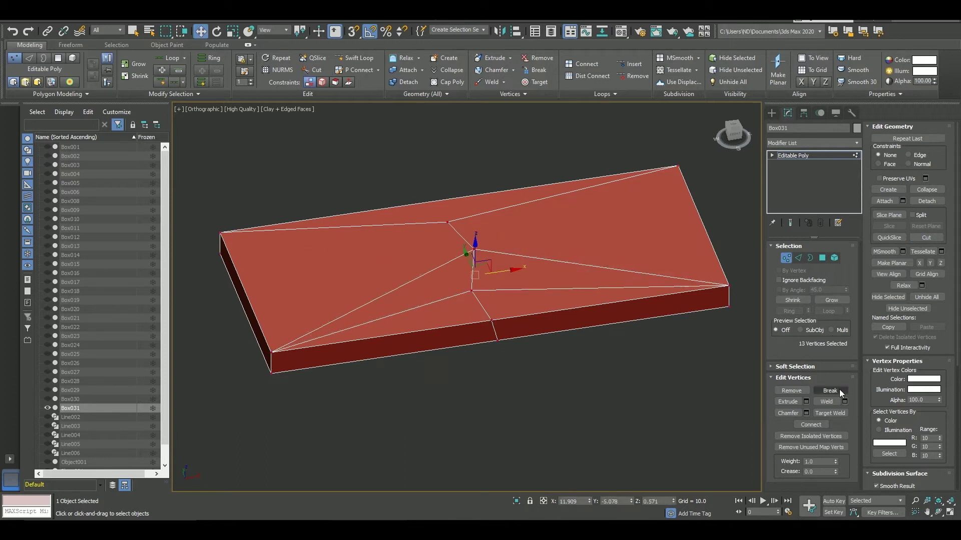
Chamfer the slab's crack edges and inspect the resulting groove.
key("2")
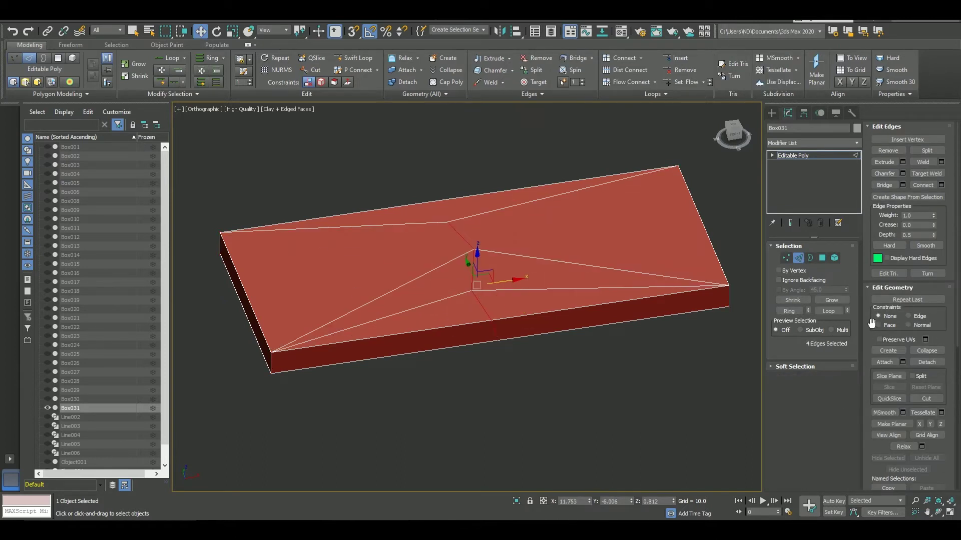
left_click(472, 389)
scroll(494, 336, "up", 5)
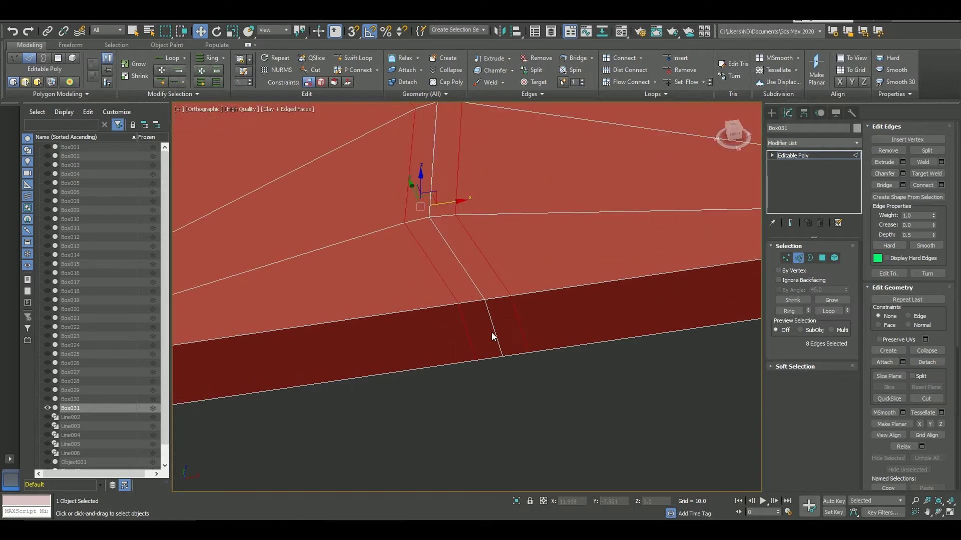
mouse_move(493, 337)
middle_mouse_down("alt")
mouse_move(551, 300)
mouse_move(632, 297)
middle_mouse_up("alt")
key("4")
key("2")
left_click(580, 310)
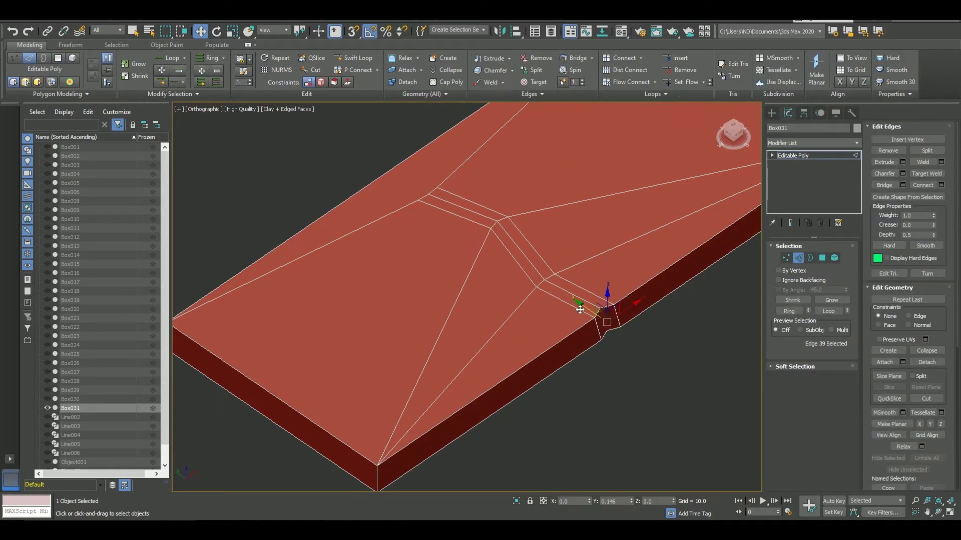
scroll(430, 194, "up", 4)
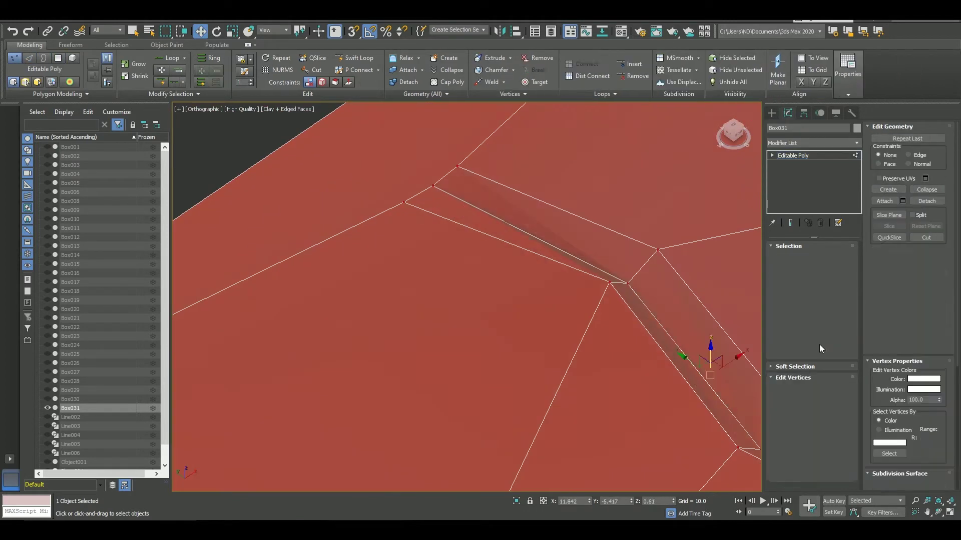
Target Weld a stray crack vertex into its neighbour.
key("1")
left_click_drag(457, 167, 433, 186)
scroll(583, 229, "down", 2)
key("w")
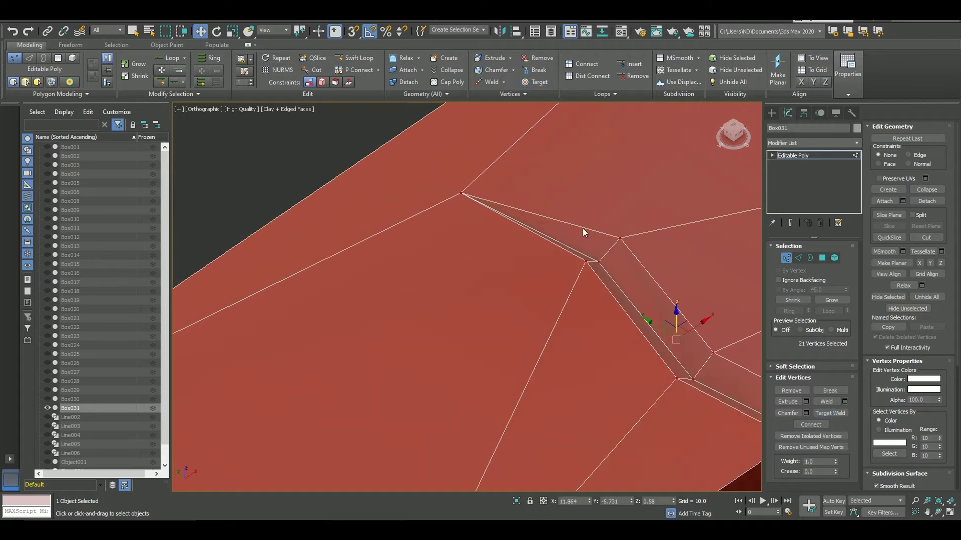
middle_click_drag(577, 273, 650, 280, "alt")
Check the slab's polygon shading with edged faces hidden, then restore them.
key("4")
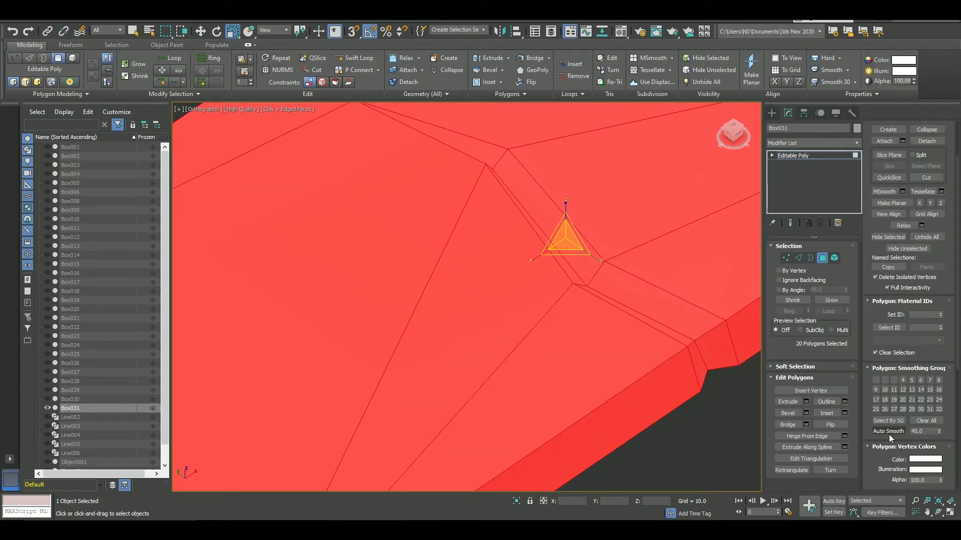
key("F4")
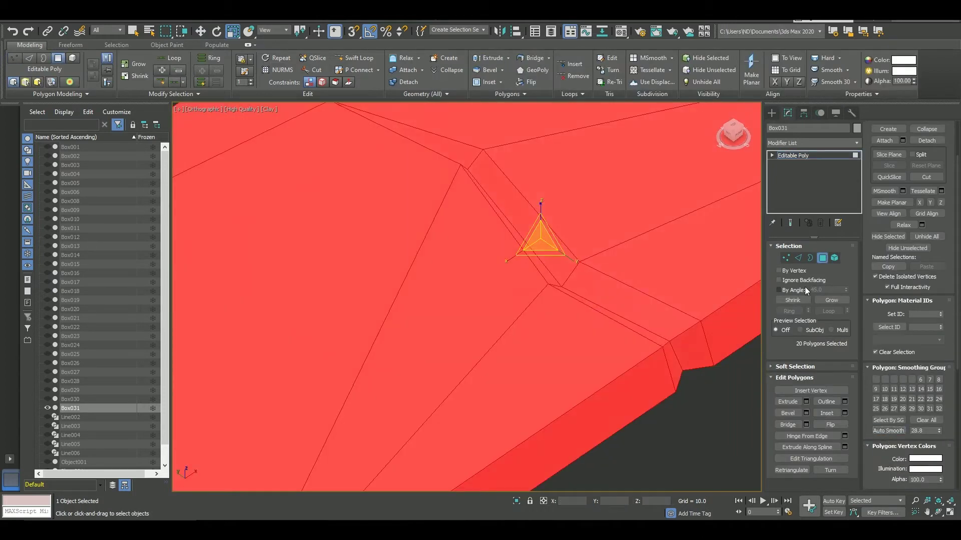
scroll(649, 279, "down", 4)
scroll(677, 332, "down", 4)
key("4")
key("F4")
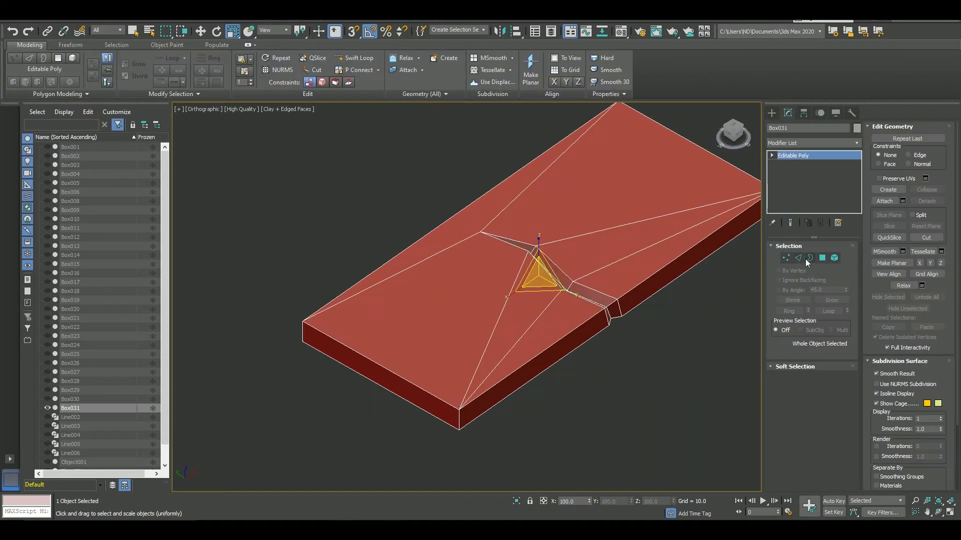
Select the remaining edges along the crack and chamfer them.
key("2")
middle_click_drag(578, 327, 565, 331)
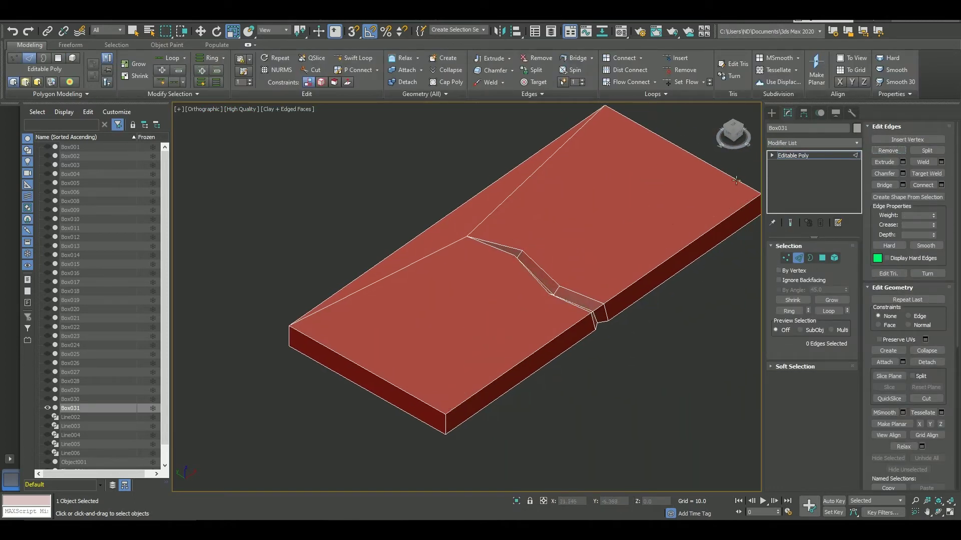
left_click(903, 173)
scroll(596, 311, "up", 5)
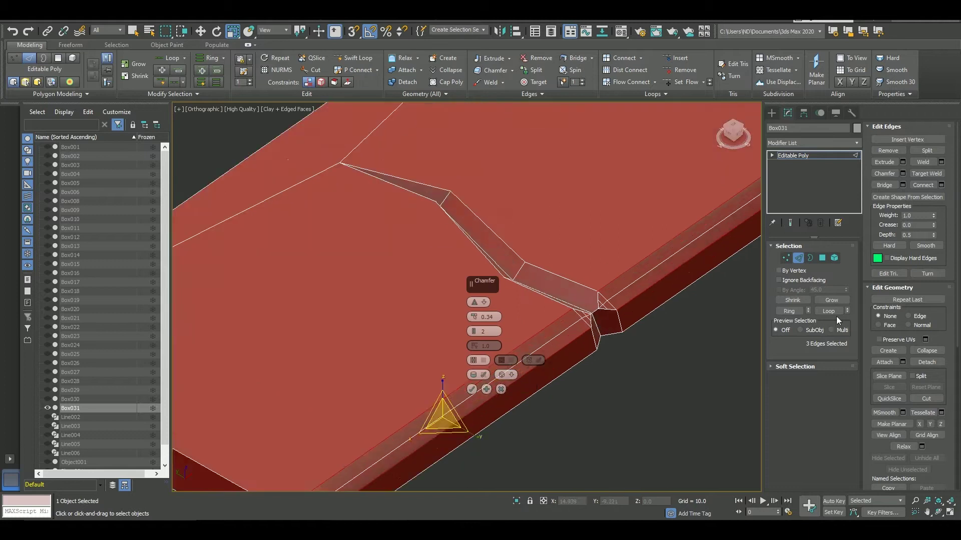
left_click(471, 390)
middle_click_drag(501, 300, 238, 422)
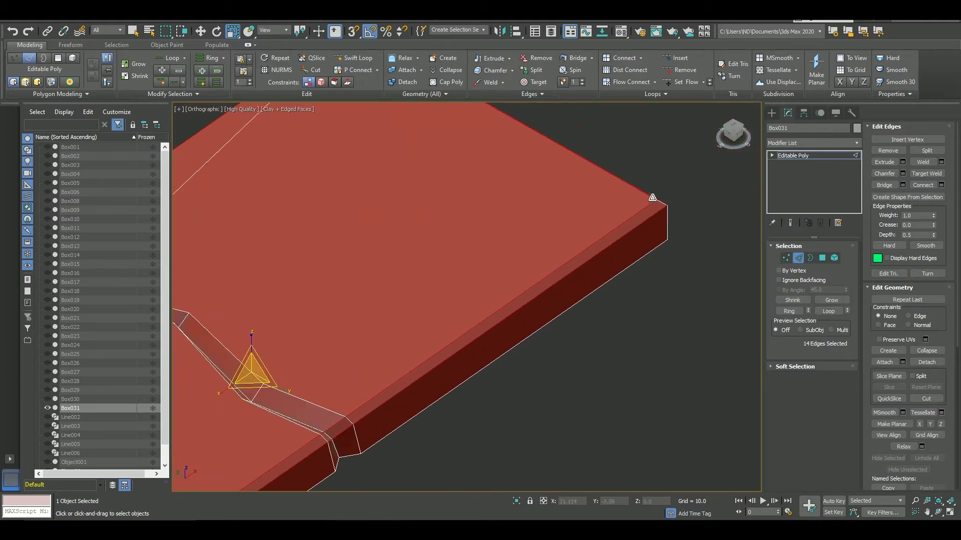
Unhide the rest of the scene and pick a corner vertex of the slab.
key("1")
key("1")
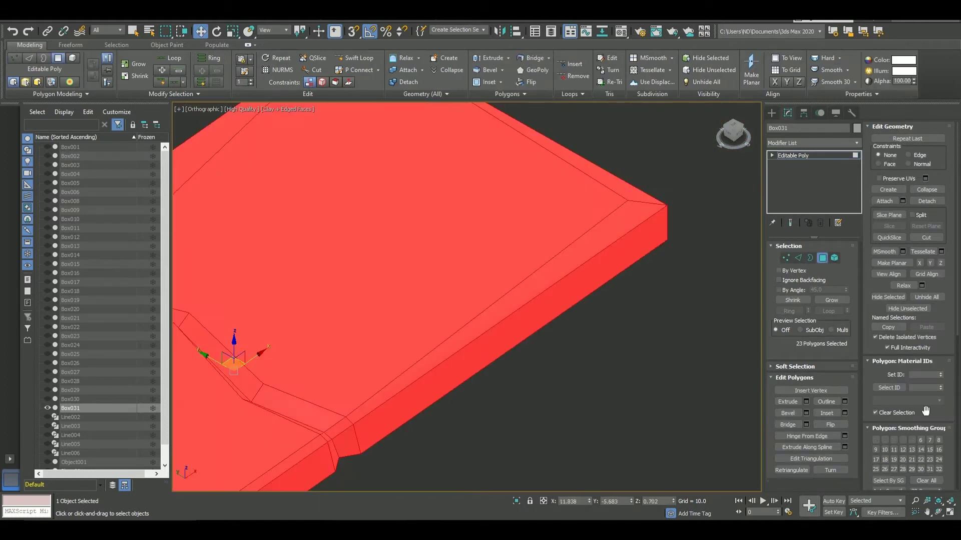
key("F4")
key("z")
key("alt+q")
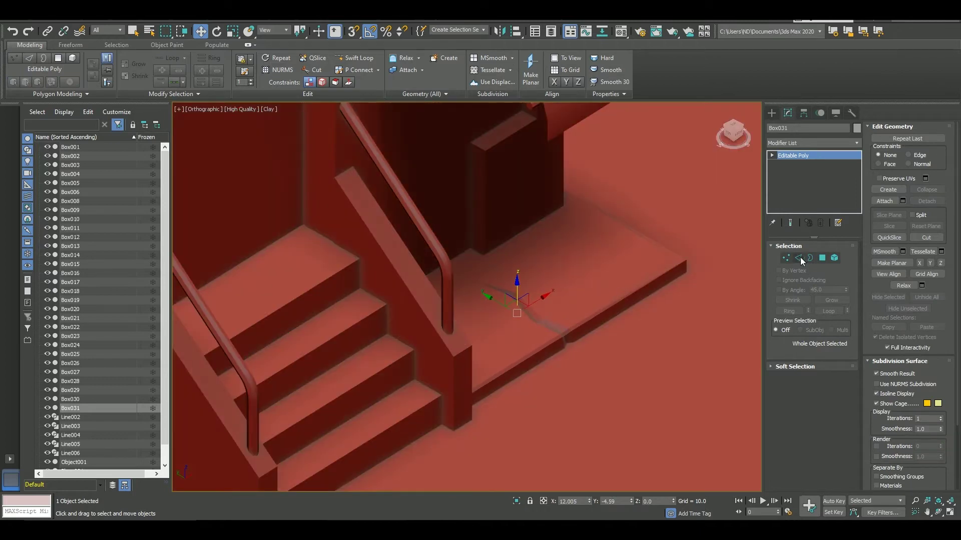
key("1")
left_click(677, 269)
scroll(677, 243, "up", 3)
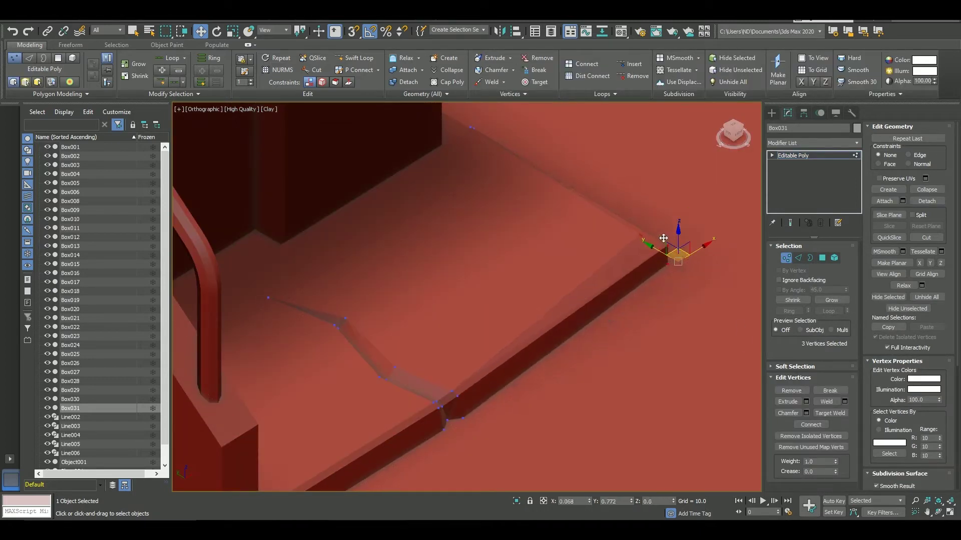
scroll(589, 273, "down", 3)
scroll(589, 272, "down", 2)
Exit sub-object mode on the slab and select the window sill.
key("1")
scroll(519, 243, "down", 2)
scroll(519, 242, "down", 2)
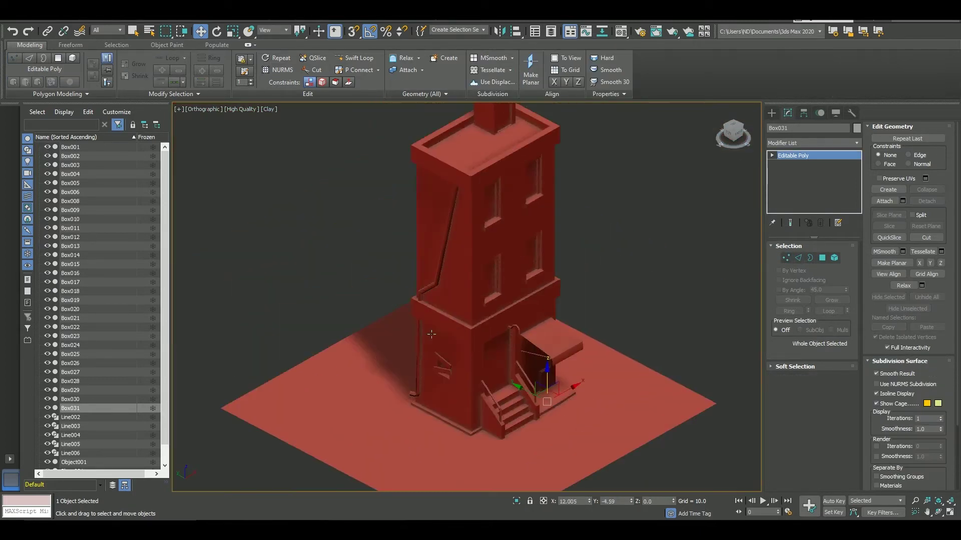
scroll(466, 260, "up", 8)
left_click(484, 300)
key("F4")
In a wireframe side view, Shift-copy the slat downward into a stack of slats.
scroll(509, 298, "up", 1)
key("r")
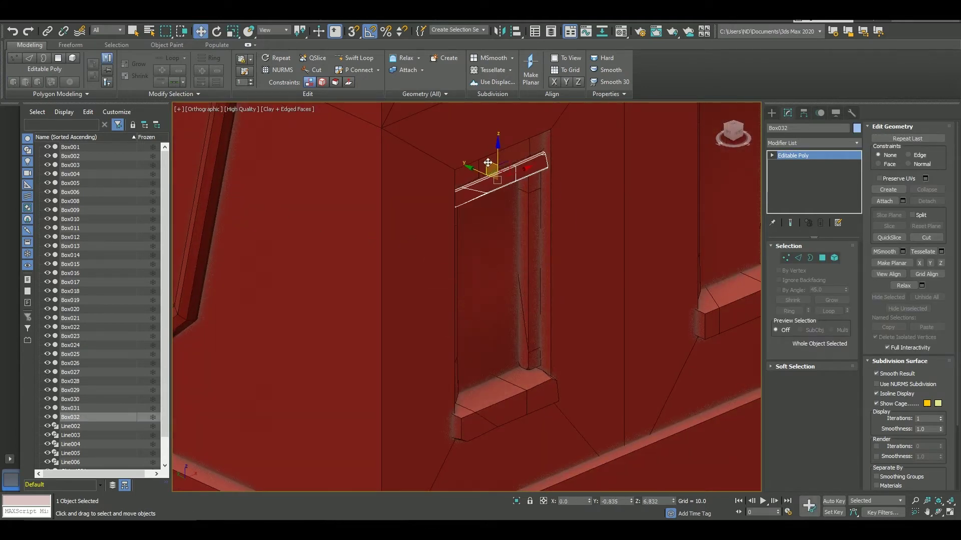
key("l")
key("F3")
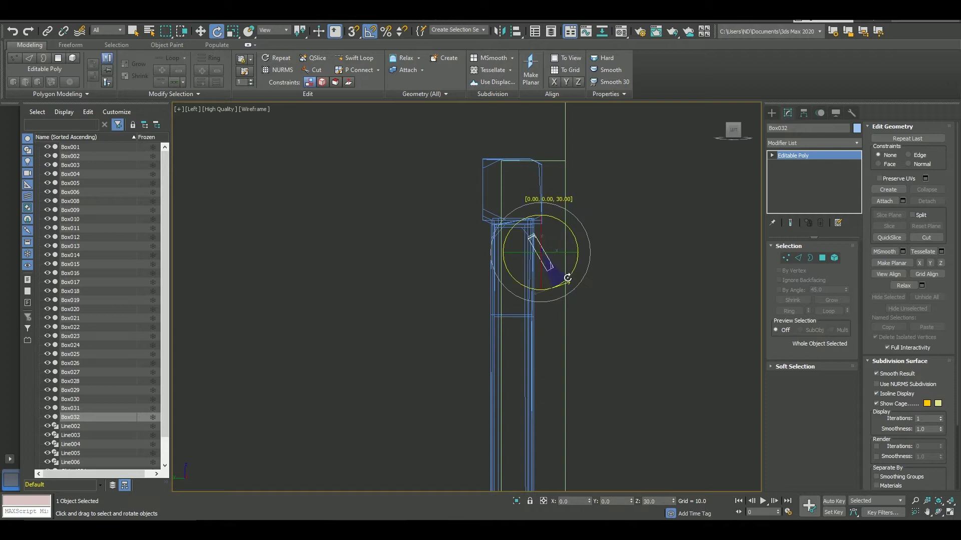
key("w")
left_click_drag(555, 271, 553, 313, "shift")
key("Return")
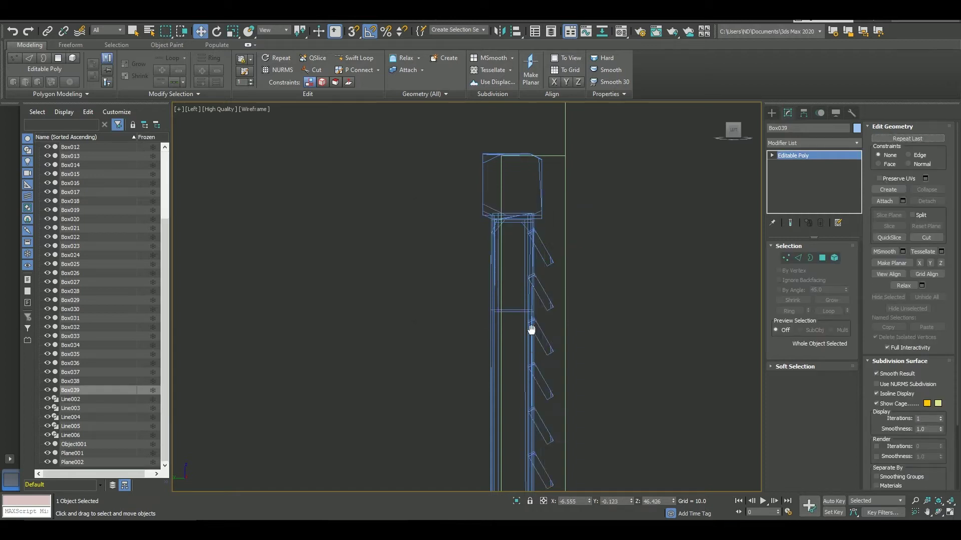
Tilt two of the slats to a new angle in the perspective view.
key("F3")
middle_click_drag(549, 309, 545, 303, "alt")
scroll(529, 346, "up", 3)
left_click(529, 346)
left_click(536, 253, "ctrl")
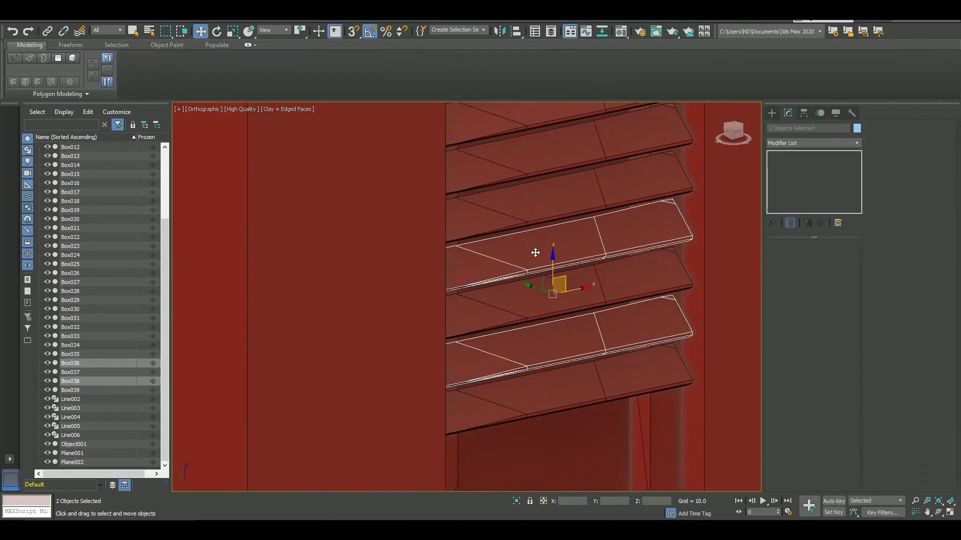
key("e")
left_click_drag(538, 258, 579, 363)
Adjust individual slats slightly out of line with angle snap off.
left_click(536, 382)
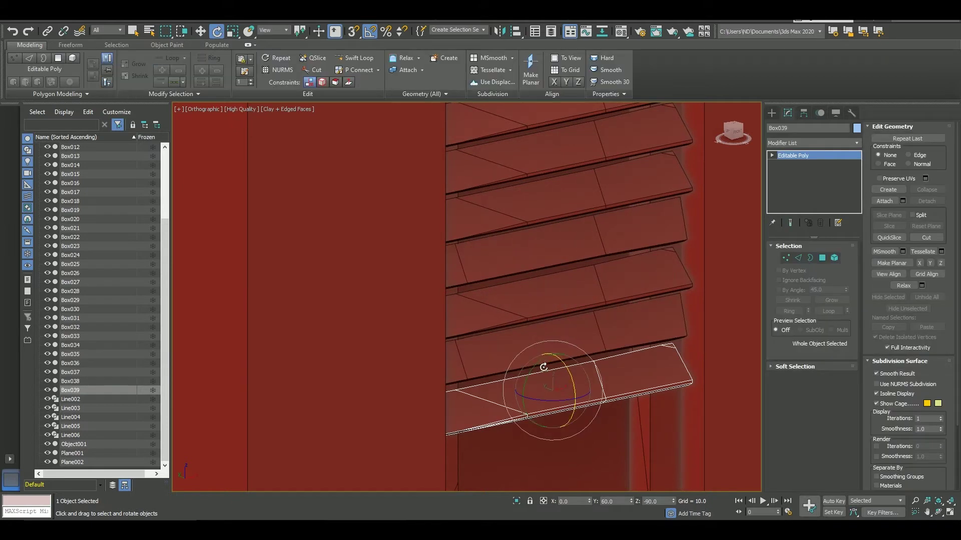
key("a")
left_click(550, 280)
key("w")
mouse_move(556, 260)
left_mouse_down()
mouse_move(582, 236)
mouse_move(537, 230)
left_mouse_up()
left_click(581, 235)
key("e")
Test-clone slats Box032–Box039 to the neighbouring window, undo it, and select everything.
scroll(545, 244, "down", 2)
left_click(553, 177)
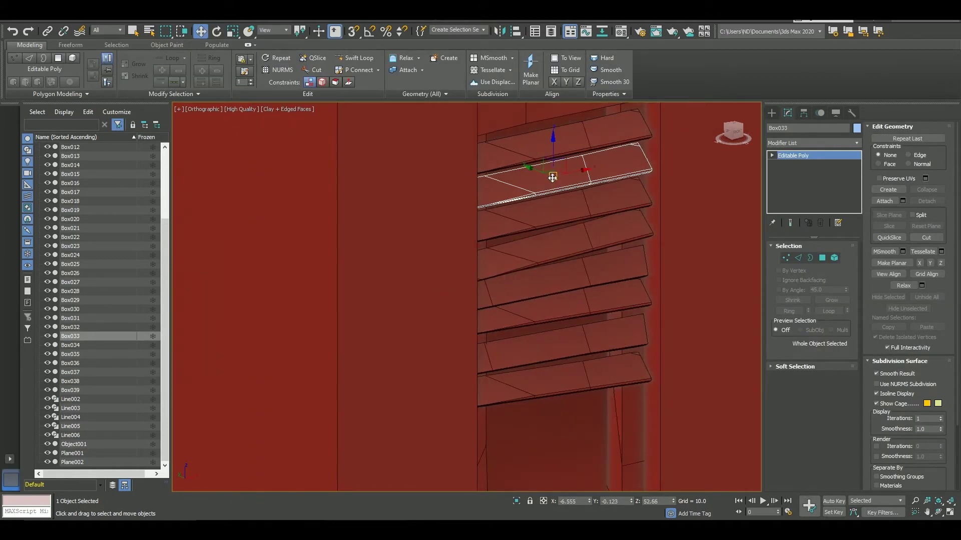
left_click_drag(666, 120, 500, 395)
scroll(545, 201, "down", 4)
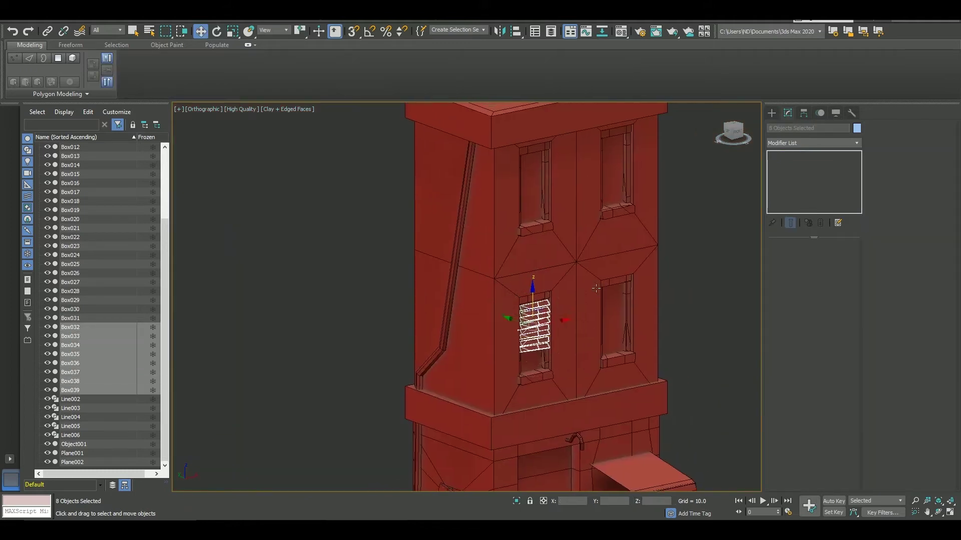
key("w")
scroll(545, 181, "up", 2)
left_click_drag(460, 188, 646, 182, "shift")
key("ctrl+z")
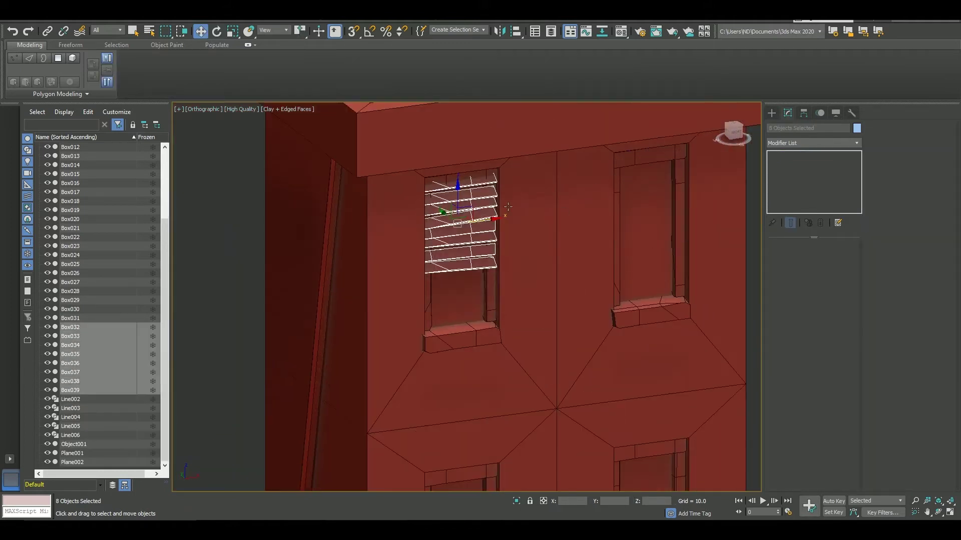
middle_click_drag(460, 189, 346, 228, "alt")
key("ctrl+a")
Scale up the selected window opening polygons on the tower wall.
key("z")
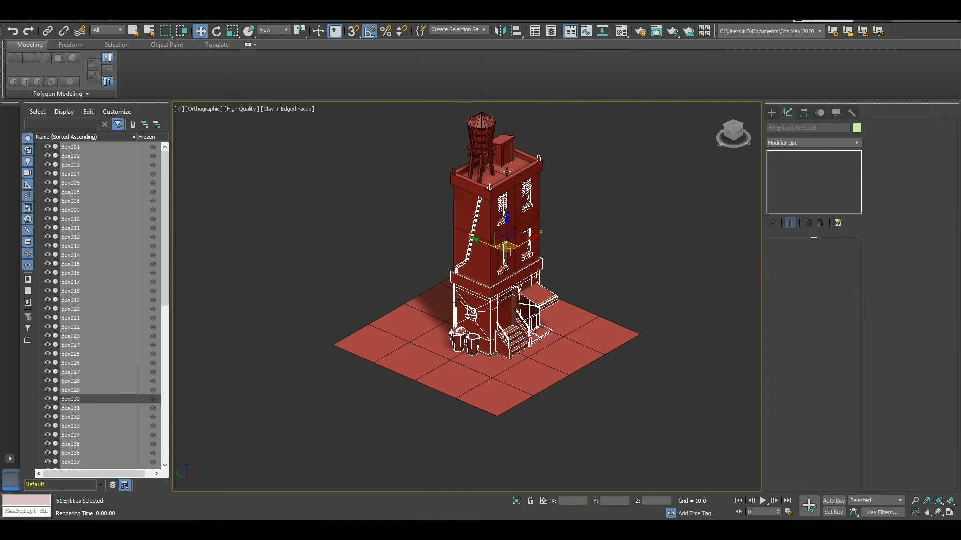
key("r")
key("F4")
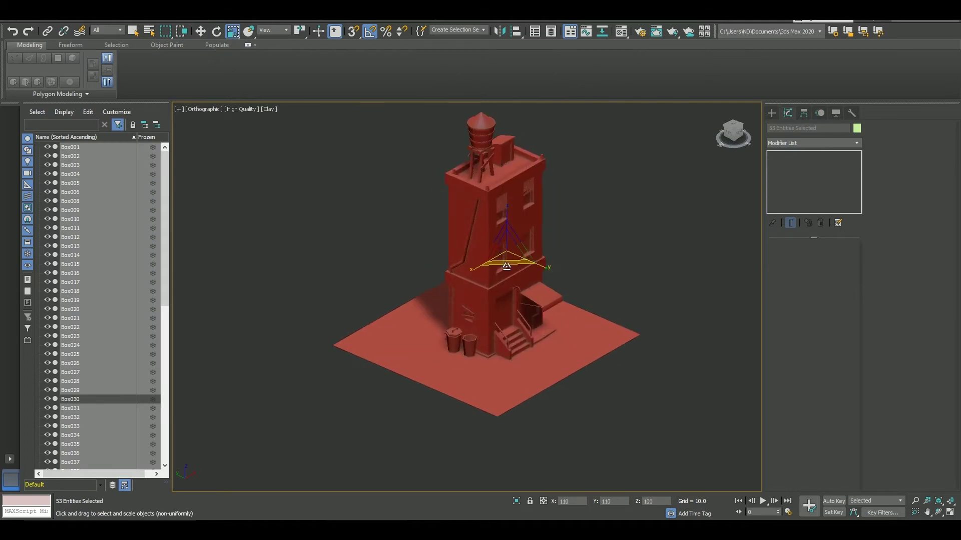
scroll(552, 232, "up", 3)
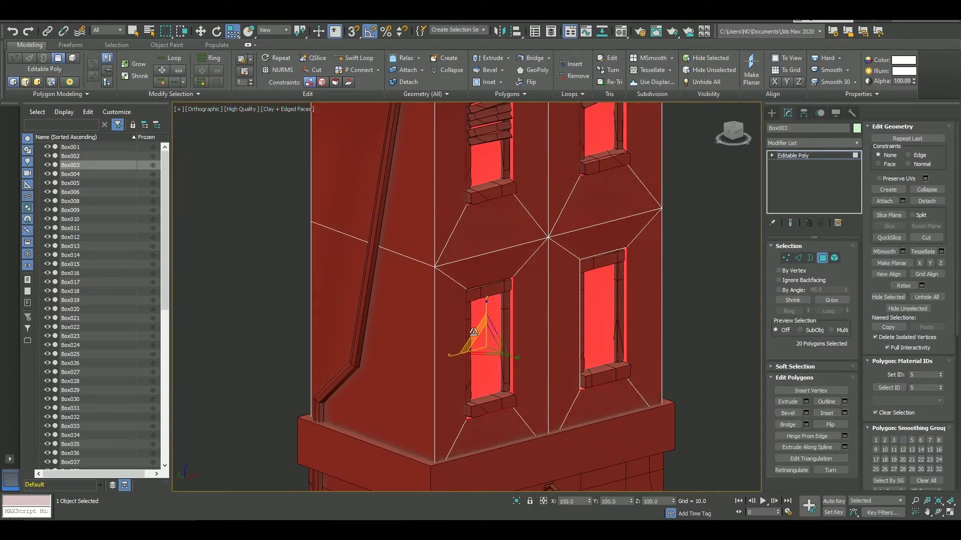
left_click_drag(473, 332, 471, 325)
mouse_move(699, 316)
middle_mouse_down("alt")
mouse_move(656, 259)
mouse_move(610, 276)
middle_mouse_up("alt")
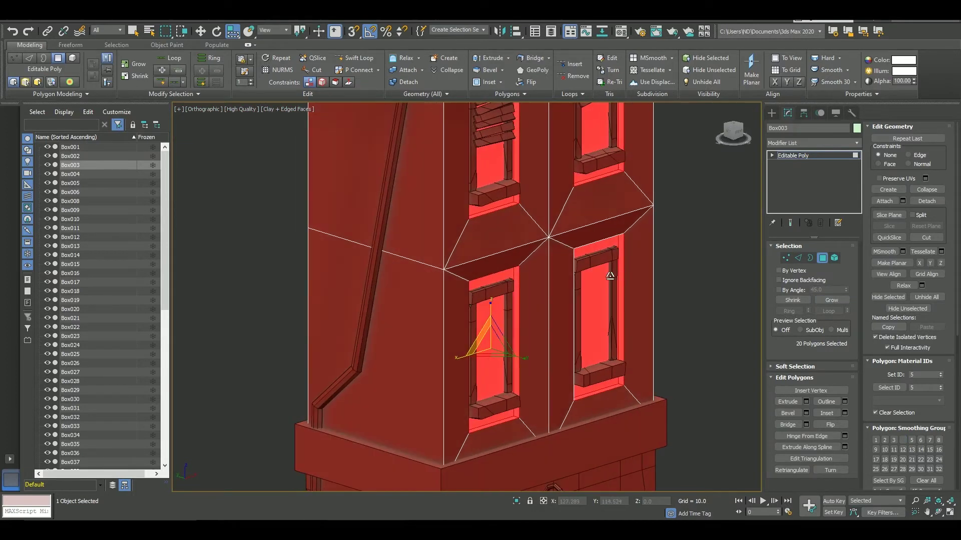
key("4")
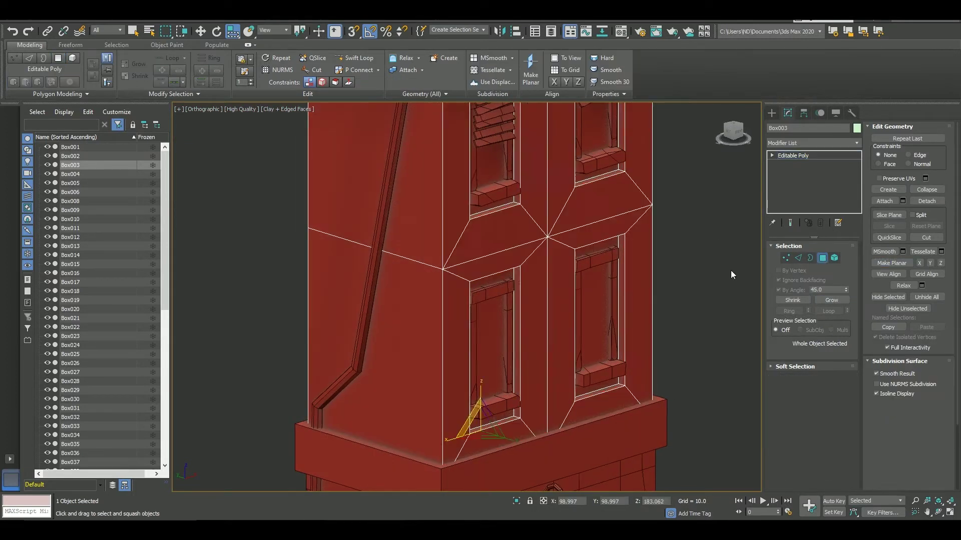
In Front view, select the lower window sill and the window frame Box026.
key("f")
scroll(600, 222, "up", 10)
key("r")
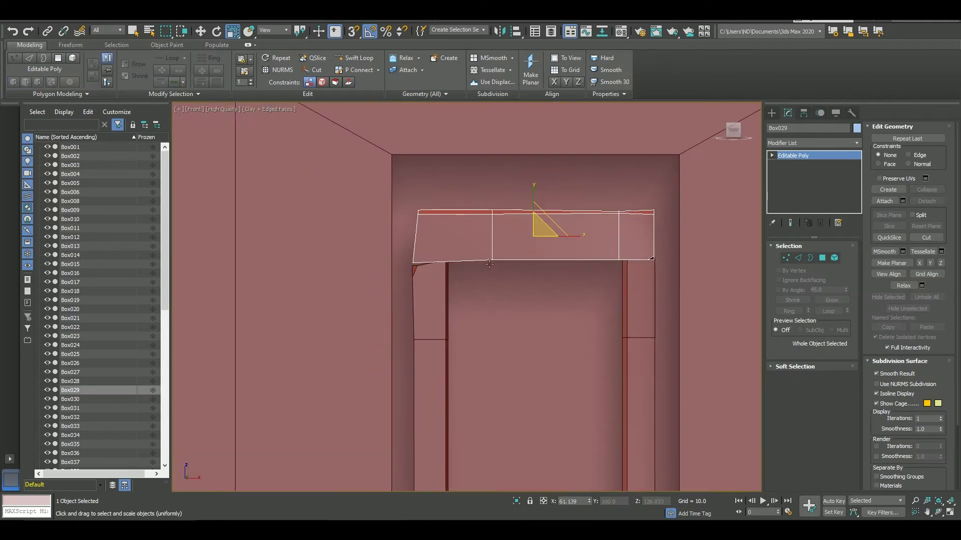
scroll(489, 264, "down", 5)
key("w")
mouse_move(501, 400)
middle_mouse_down()
mouse_move(501, 225)
mouse_move(511, 301)
middle_mouse_up()
left_click(507, 352)
key("r")
left_click(456, 226)
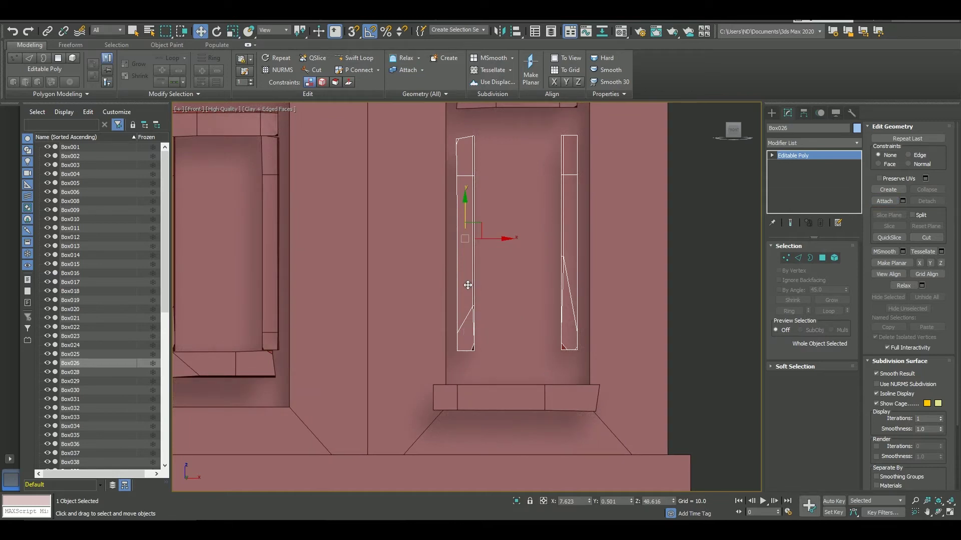
Move Box026's vertices and top strip element so the frame fits the enlarged opening.
key("4")
left_click(466, 264)
left_click(575, 300)
key("1")
middle_click_drag(546, 189, 557, 159)
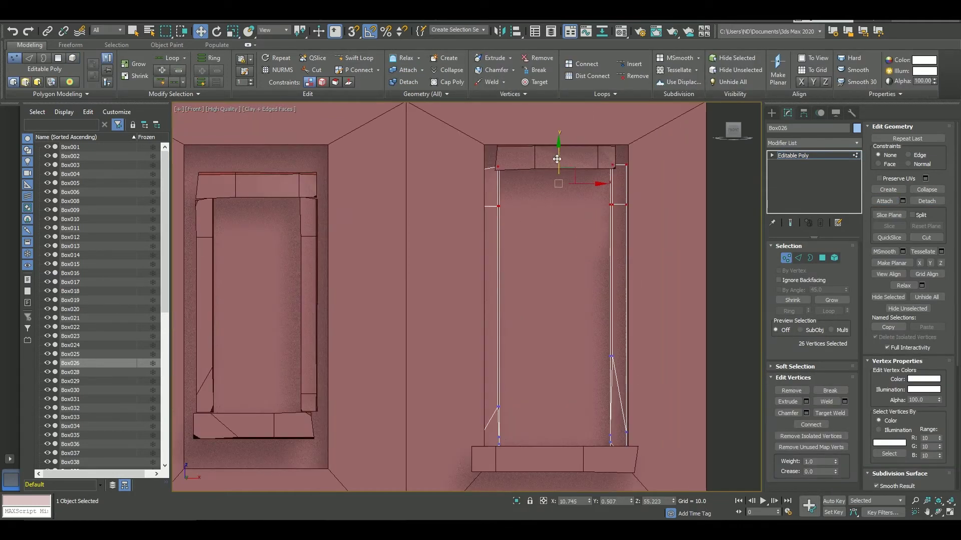
key("5")
left_click(586, 159)
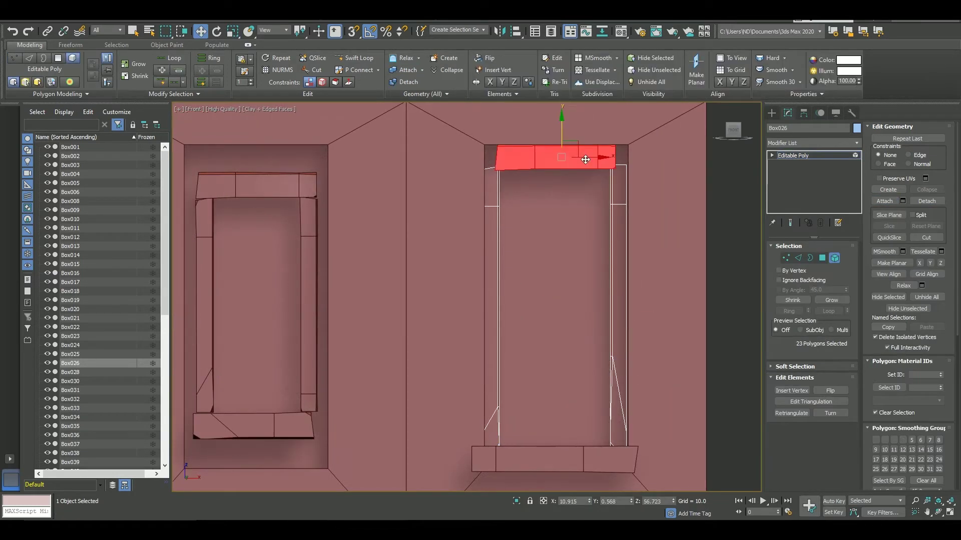
key("5")
scroll(569, 243, "down", 2)
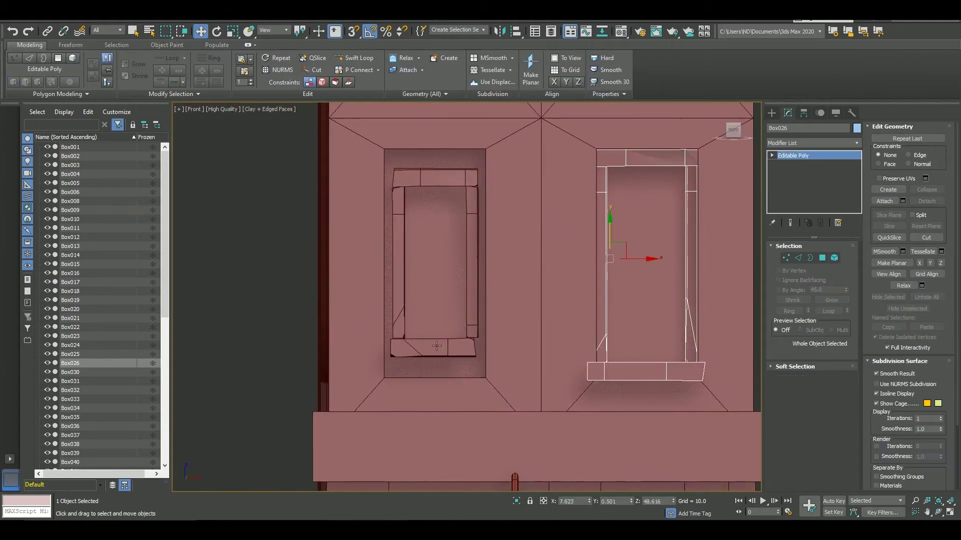
left_click_drag(504, 146, 394, 368)
scroll(394, 369, "down", 3)
Shift-copy the window frame Box026 into the left window opening.
scroll(559, 195, "up", 3)
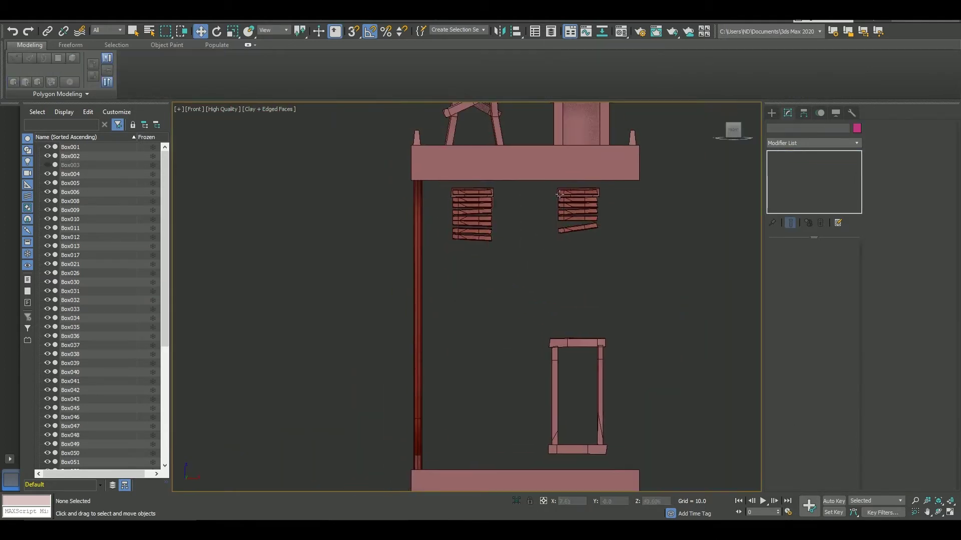
scroll(559, 195, "up", 3)
scroll(425, 210, "down", 4)
left_click(576, 215)
right_click(576, 216)
scroll(533, 277, "up", 4)
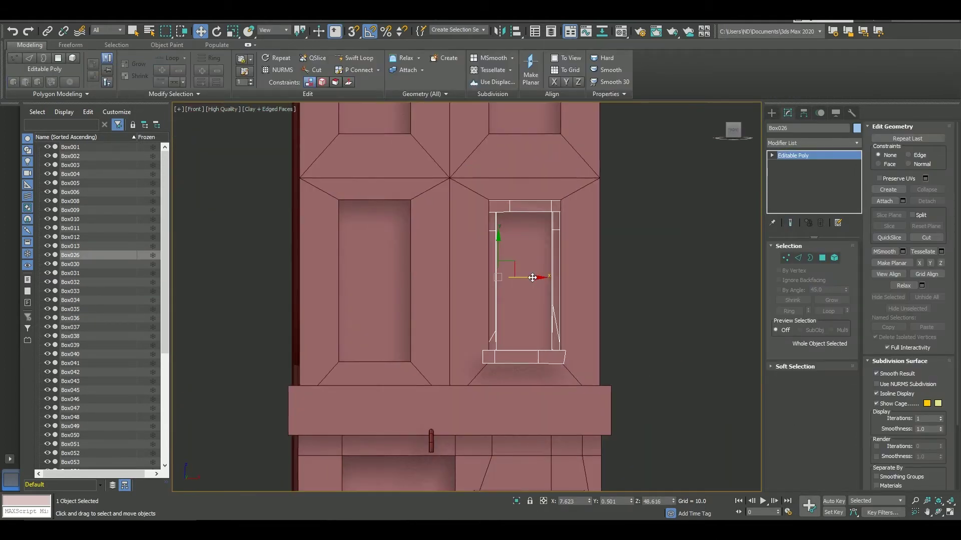
left_click_drag(532, 277, 386, 280, "shift")
Shift-copy both window frames up into the upper openings and confirm Clone Options.
left_click(470, 296)
left_click(555, 281, "ctrl")
scroll(480, 328, "down", 2)
left_click_drag(481, 328, 486, 104, "shift")
left_click(489, 304)
scroll(489, 305, "down", 2)
scroll(400, 200, "up", 3)
Select the upper window slats and the right window's shutters, ending in Front view.
left_click_drag(346, 186, 401, 182)
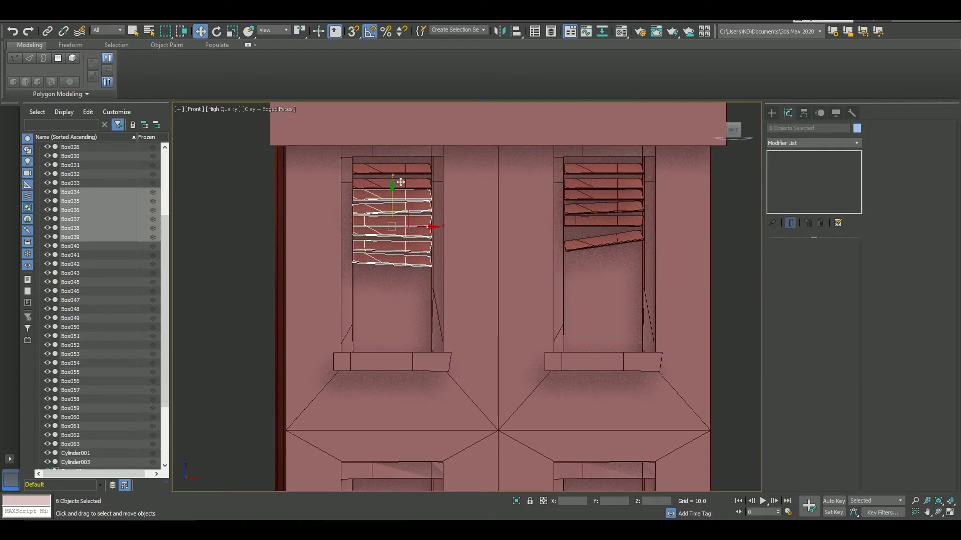
middle_click_drag(400, 183, 367, 214, "alt")
left_click_drag(345, 140, 367, 215, "ctrl")
key("F4")
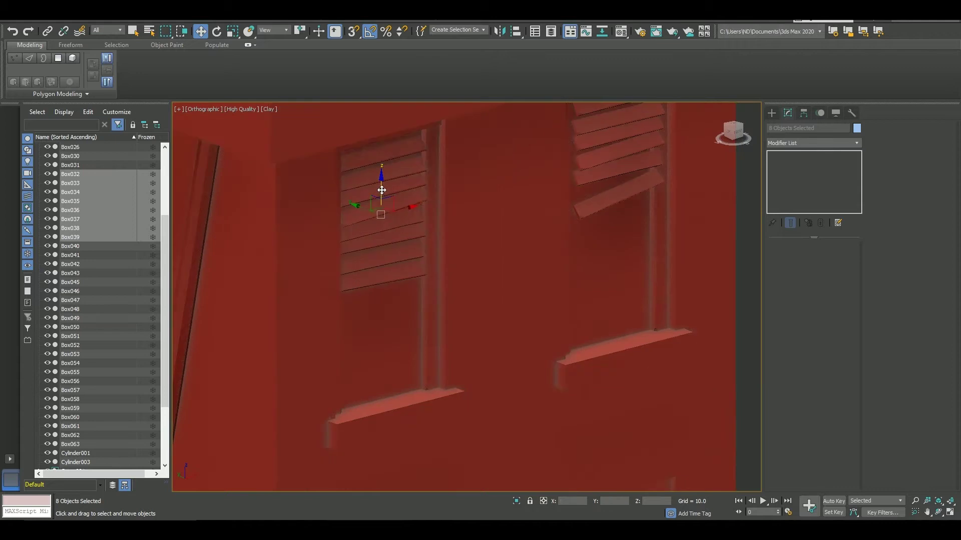
middle_click_drag(382, 195, 370, 270, "alt")
left_click_drag(590, 195, 632, 249)
key("f")
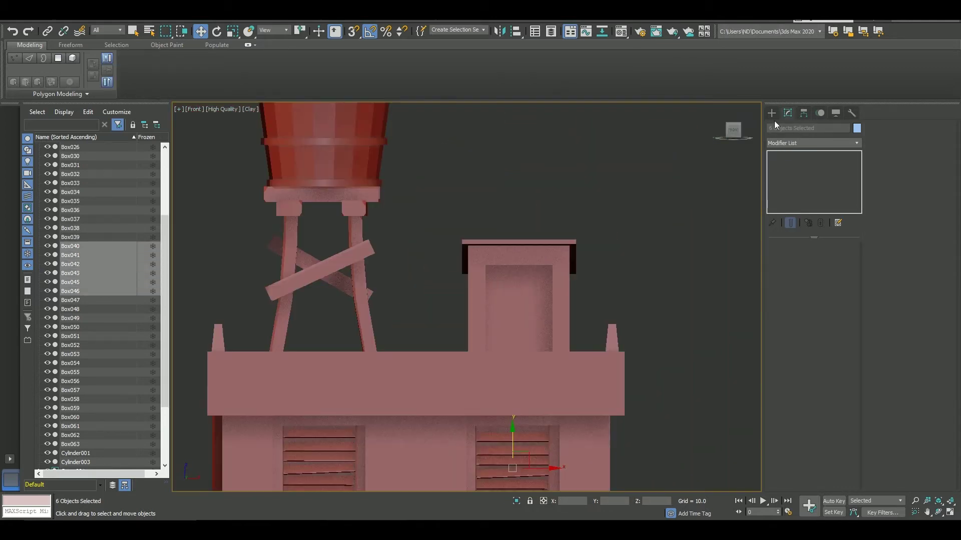
Draw the vertical antenna post as a line on the chimney box.
left_click(771, 113)
left_click(783, 127)
left_click(792, 182)
left_click(561, 340)
left_click(561, 220)
right_click(519, 216)
left_click(511, 226)
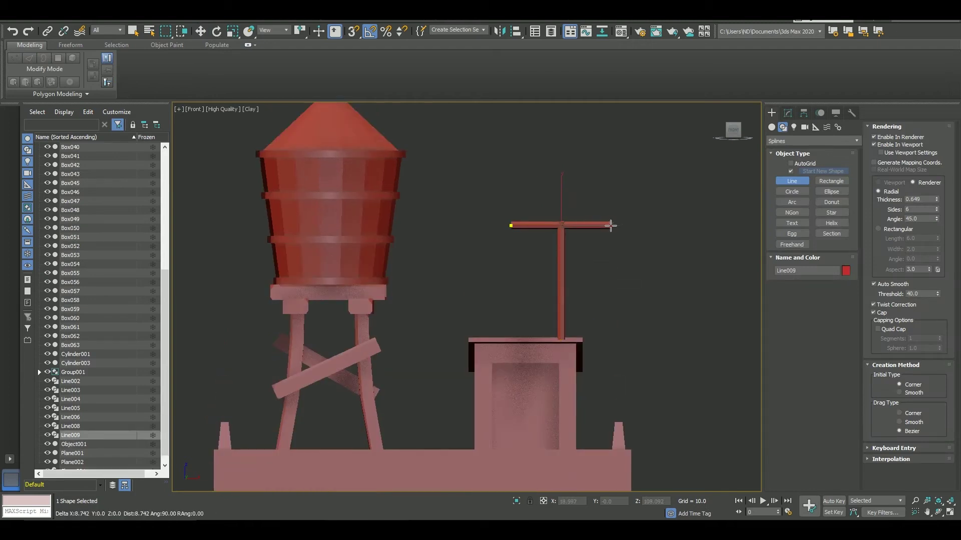
Draw a horizontal crossbar line and move it into place on the post.
right_click(603, 226)
left_click(520, 235)
right_click(602, 199)
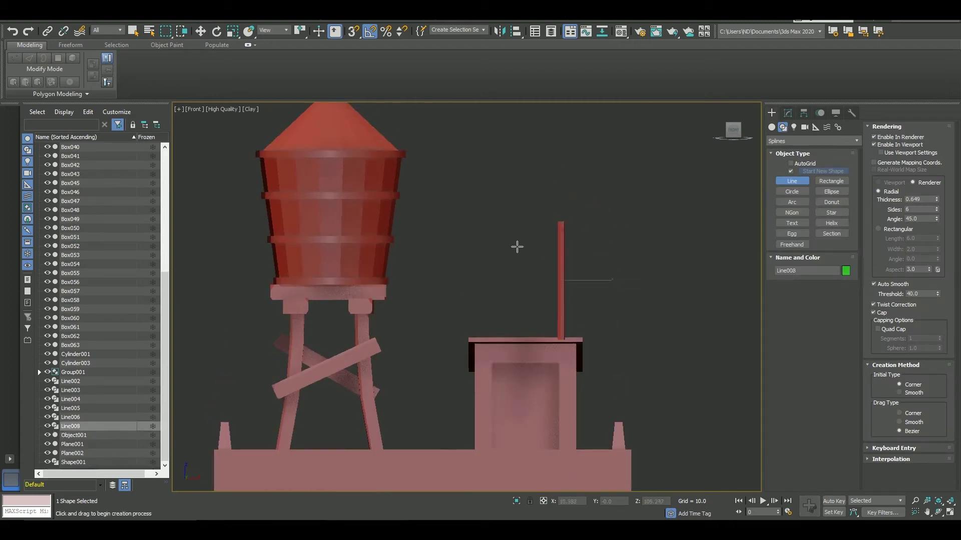
left_click(516, 247)
right_click(612, 227)
key("F3")
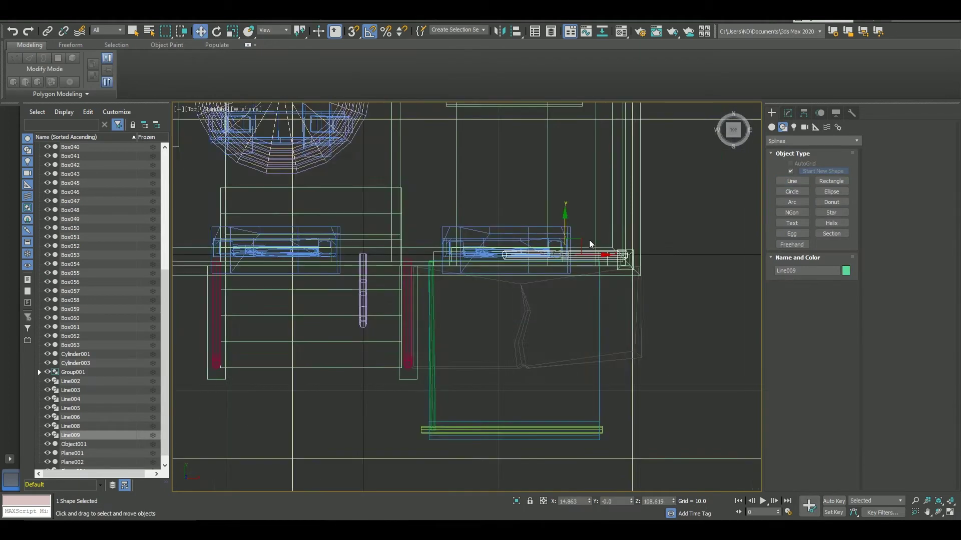
middle_click_drag(589, 239, 515, 230, "alt")
Draw a new bar in Top view and clone copies of it along the crossbar.
key("t")
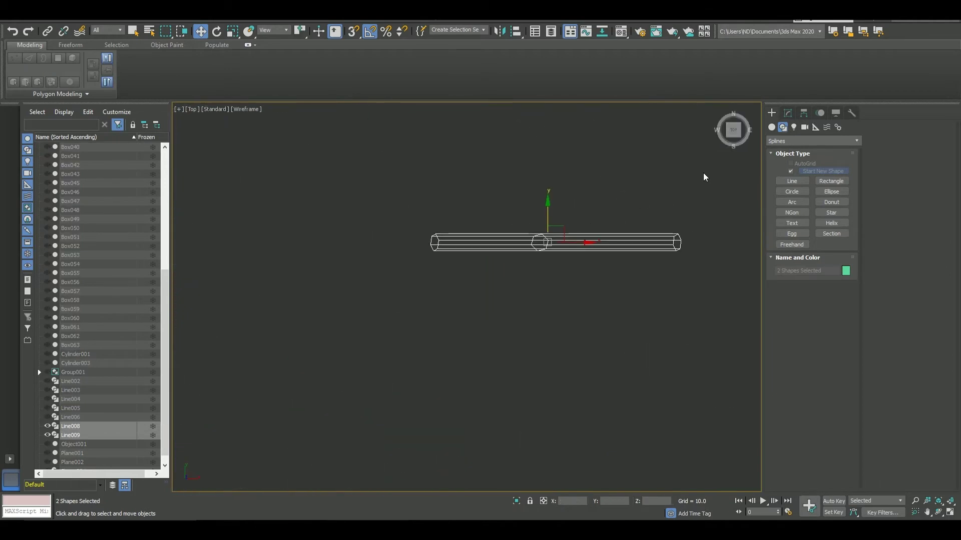
left_click(792, 181)
left_click(666, 310)
left_click(667, 127)
right_click(667, 128)
middle_click_drag(667, 127, 667, 202, "alt")
key("f")
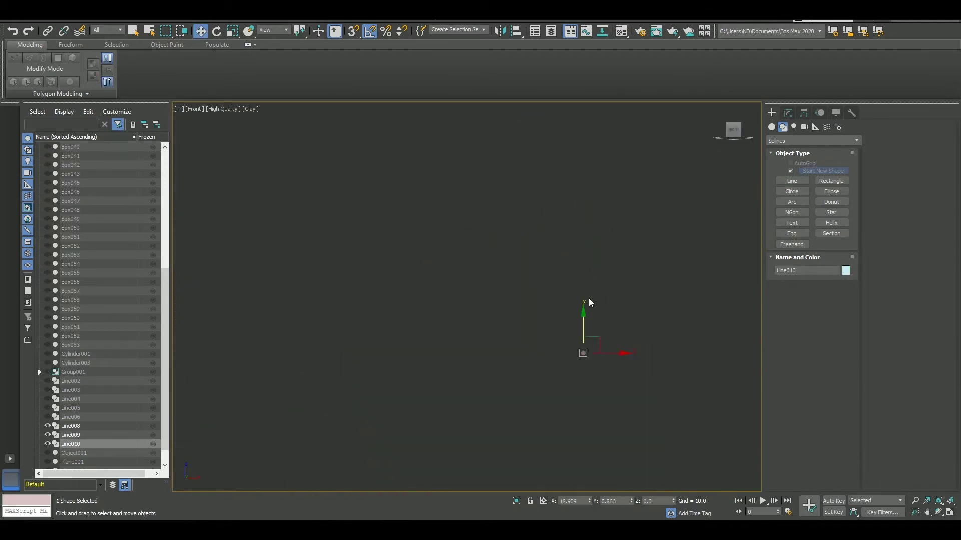
mouse_move(599, 136)
middle_mouse_down("alt")
mouse_move(526, 198)
mouse_move(607, 208)
middle_mouse_up("alt")
scroll(691, 172, "down", 3)
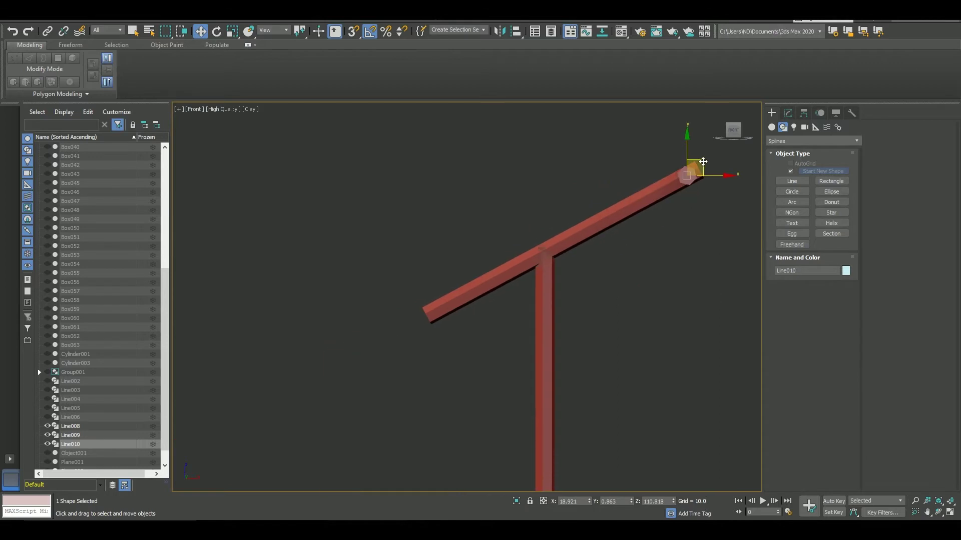
left_click_drag(691, 168, 466, 295, "shift")
key("Return")
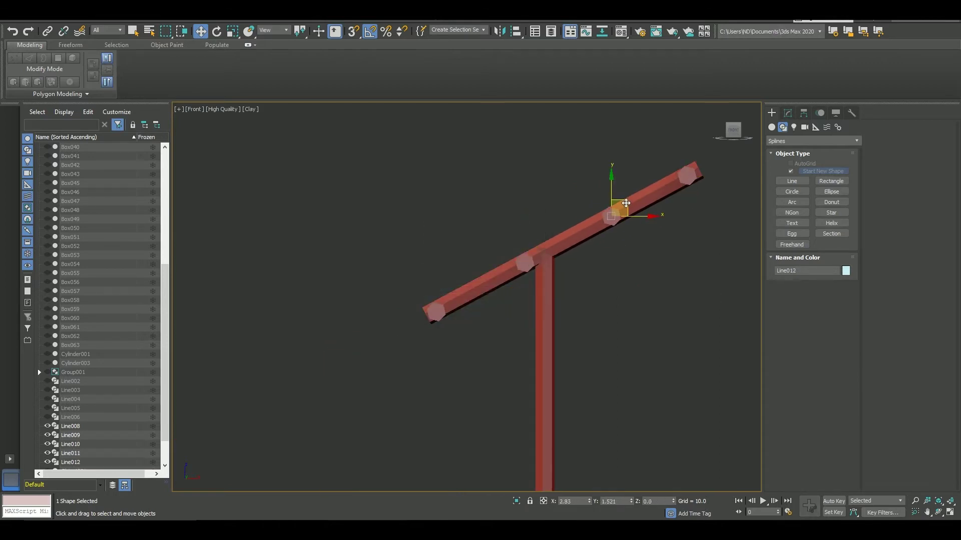
Attach the antenna bars together into a single shape.
middle_click_drag(514, 268, 612, 211, "alt")
left_click_drag(550, 190, 575, 247)
scroll(603, 251, "down", 3)
middle_click_drag(603, 252, 566, 256, "alt")
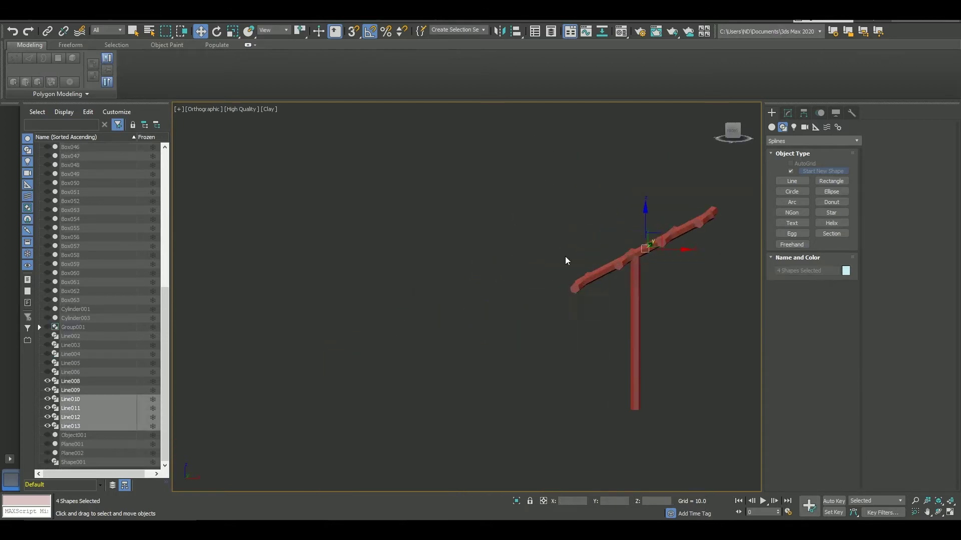
left_click(565, 257)
left_click(787, 113)
middle_click_drag(650, 280, 734, 288, "alt")
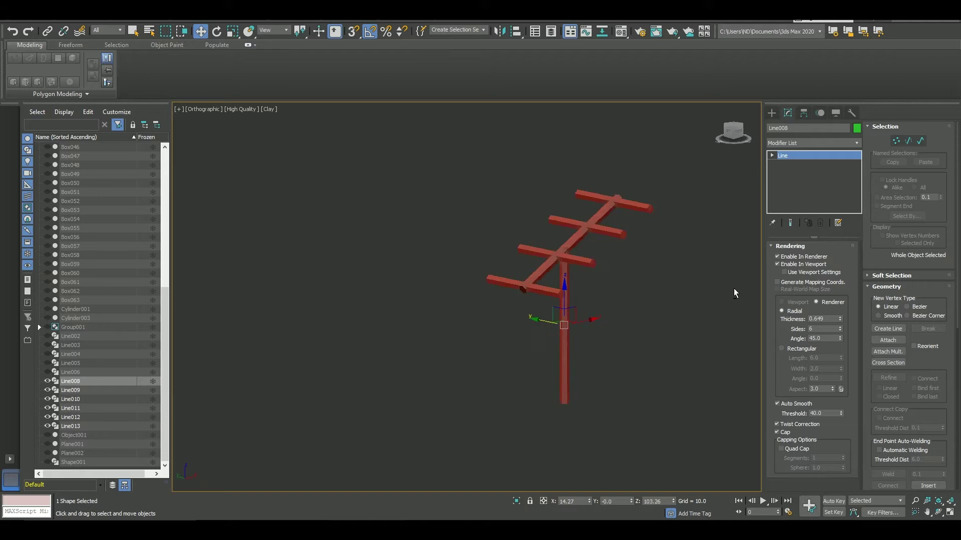
left_click(603, 264)
Group the three antenna lines as Group002 and exit Isolate to show the whole building.
key("w")
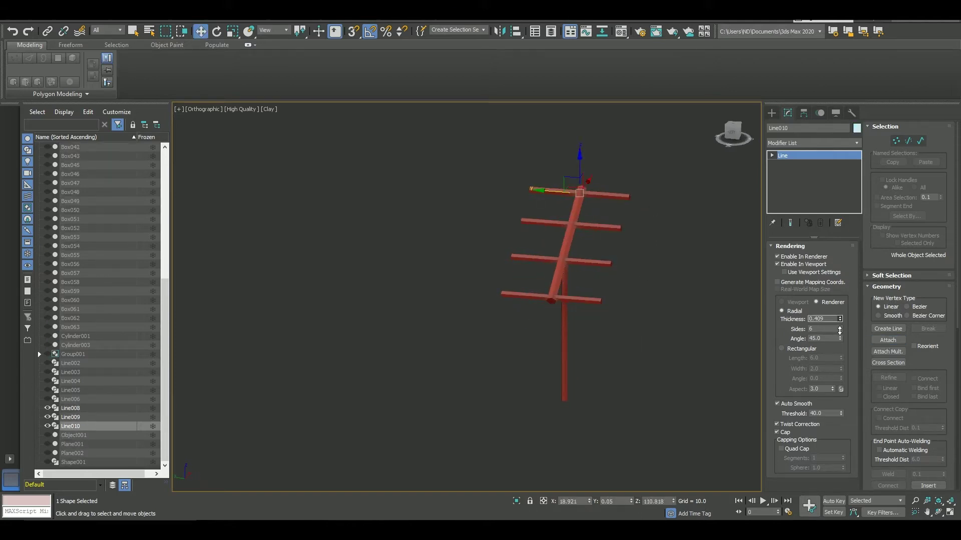
mouse_move(576, 260)
middle_mouse_down("alt")
mouse_move(560, 215)
mouse_move(583, 294)
middle_mouse_up("alt")
left_click(584, 294)
scroll(583, 295, "down", 3)
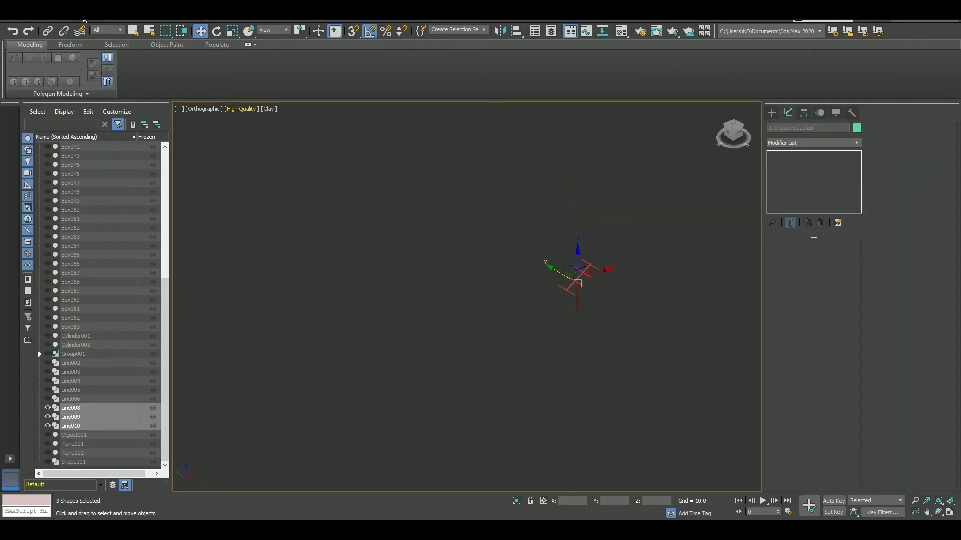
key("alt+q")
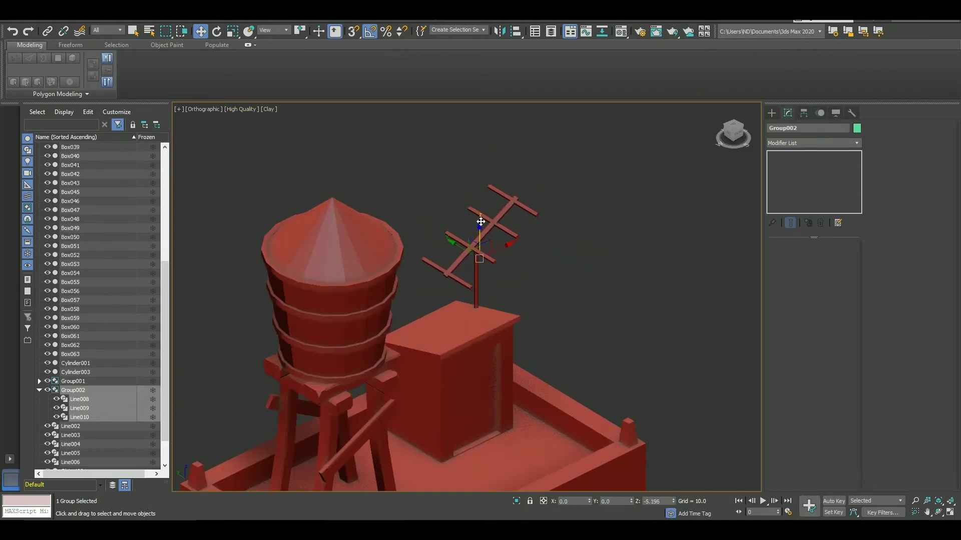
scroll(501, 240, "down", 5)
key("alt+w")
right_click(562, 344)
key("alt+w")
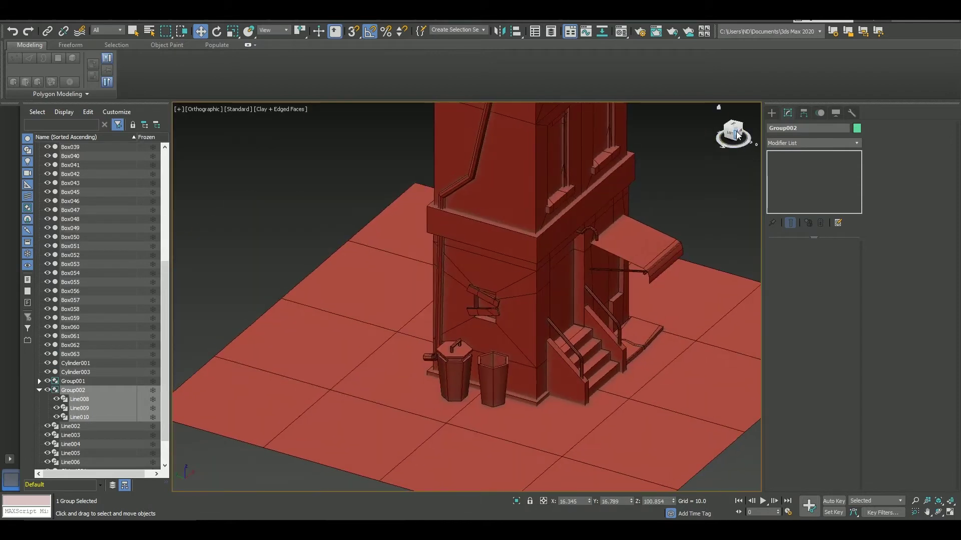
left_click(737, 134)
left_click(719, 107)
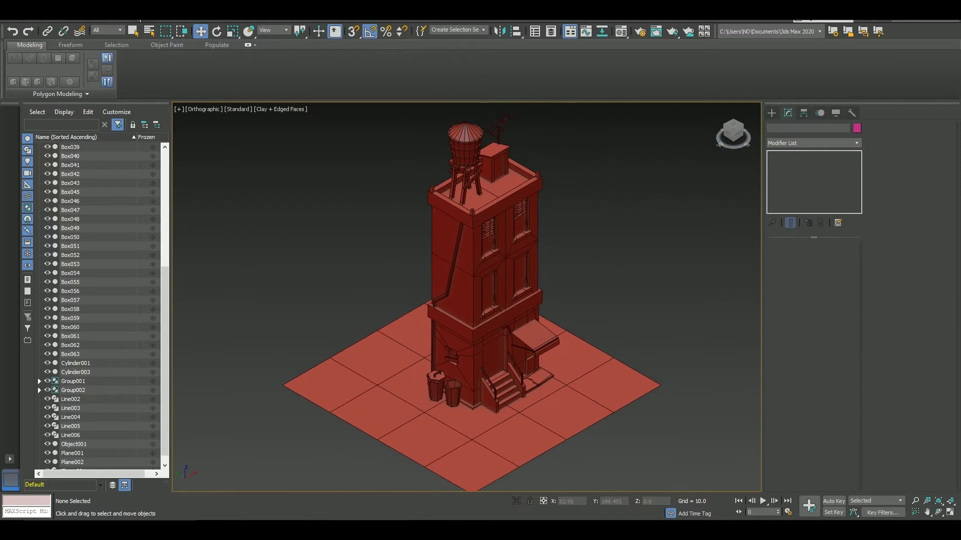
Turn on the safe frame from Render Setup and zoom in on the building in a single viewport.
left_click(305, 19)
left_click(331, 70)
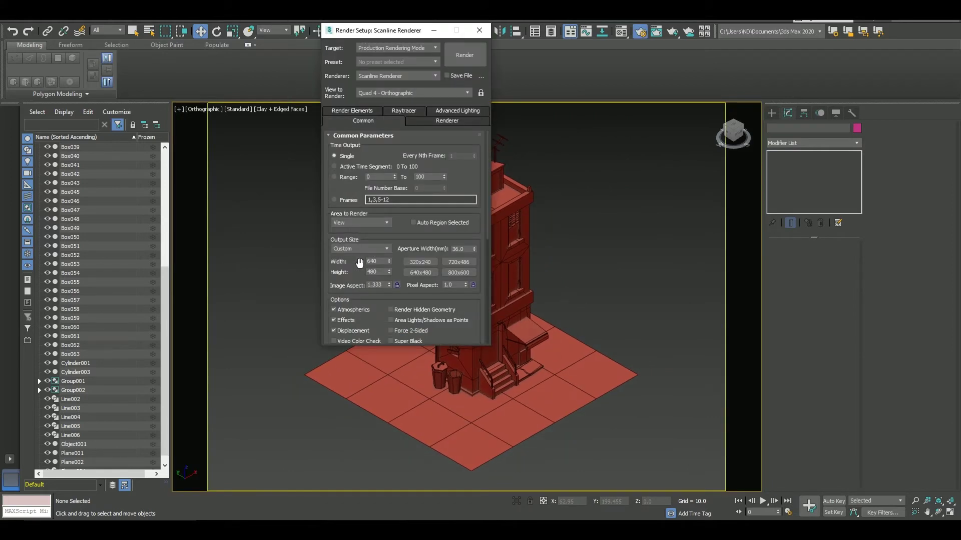
key("shift+f")
left_click(479, 30)
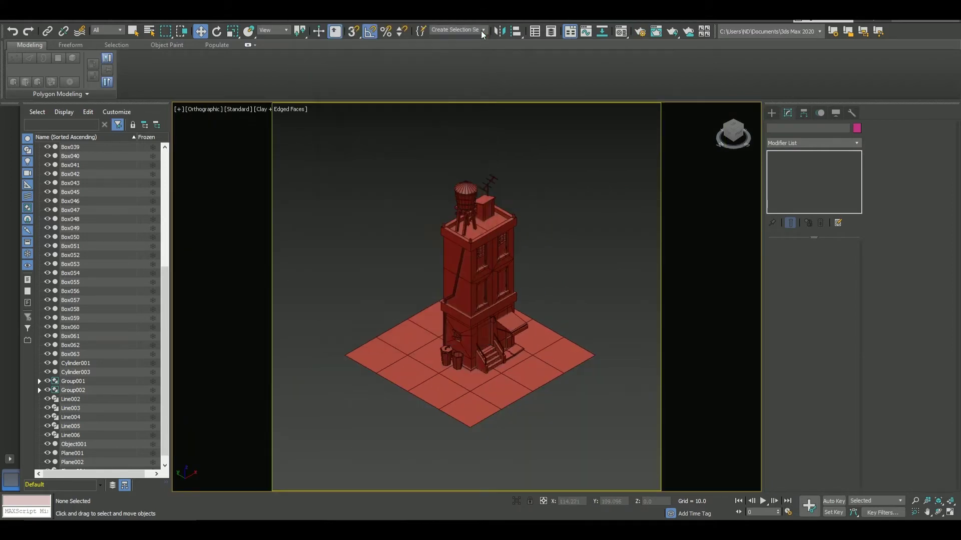
scroll(484, 280, "up", 2)
key("alt+z")
left_click_drag(630, 437, 594, 396)
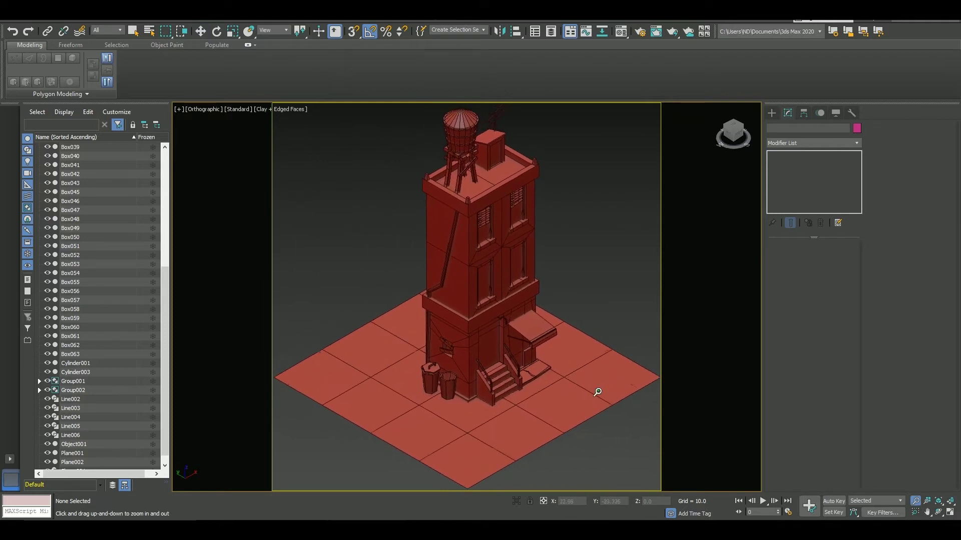
key("alt+w")
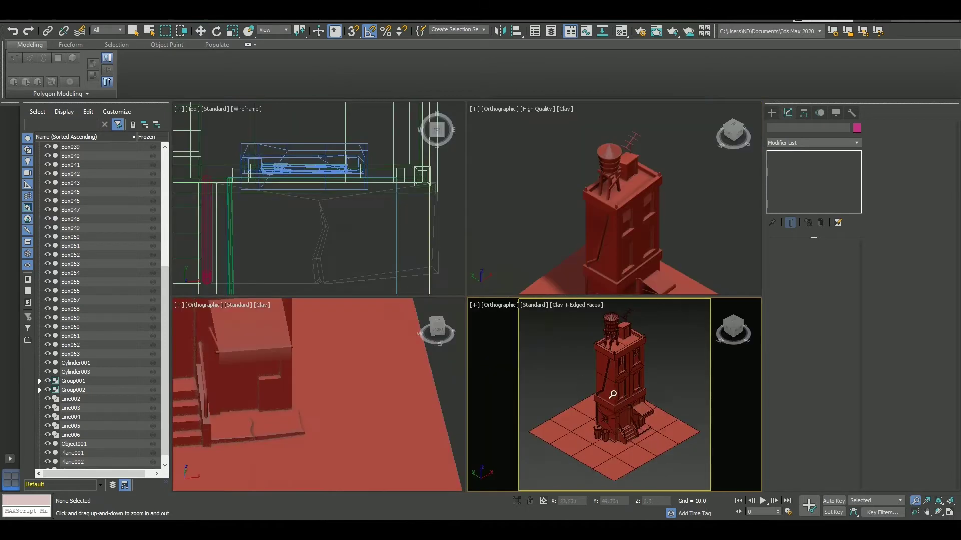
key("alt+w")
left_click_drag(593, 396, 536, 276)
scroll(536, 301, "up", 2)
Scale ground plane Plane001 down toward the building's footprint.
key("w")
left_click(550, 361)
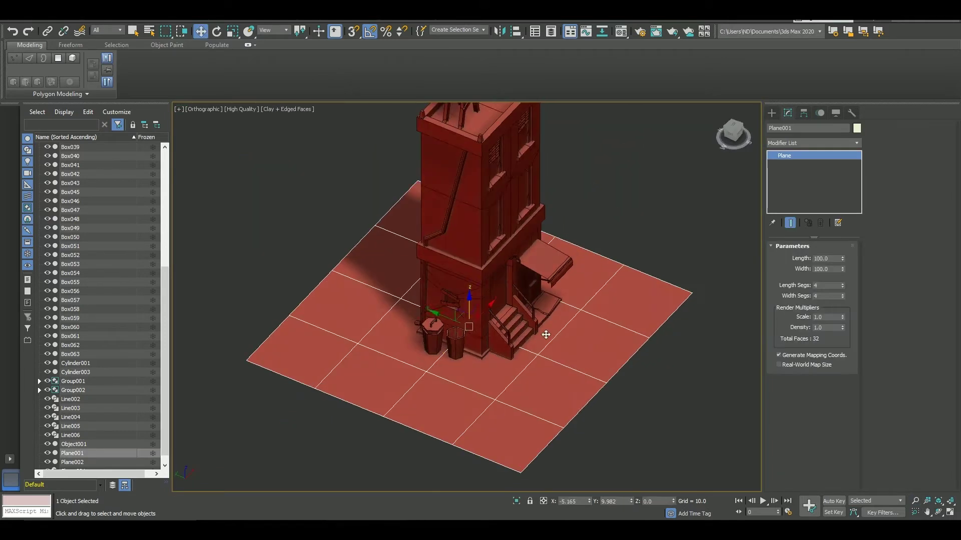
key("r")
mouse_move(480, 340)
left_mouse_down()
mouse_move(473, 323)
mouse_move(472, 332)
left_mouse_up()
key("w")
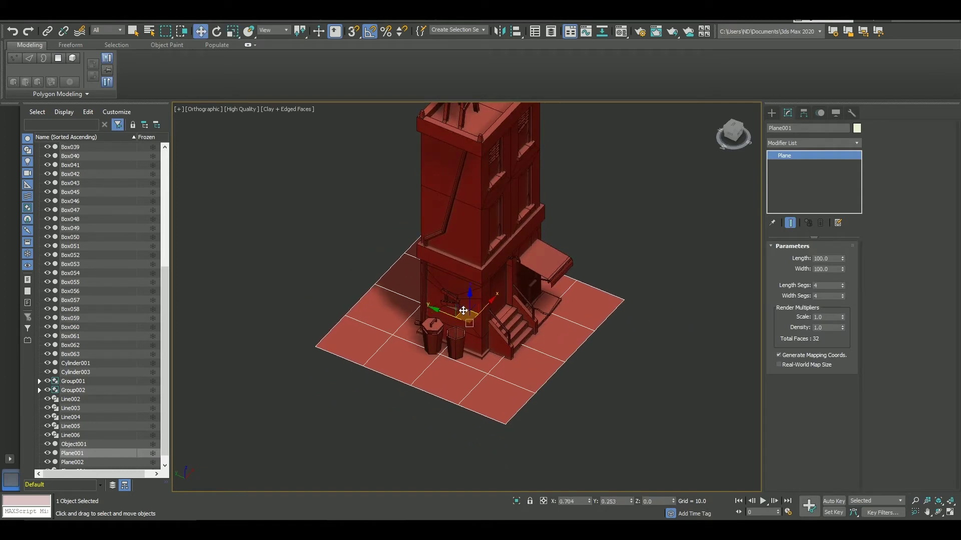
middle_click_drag(471, 332, 496, 306, "alt")
Convert Plane001 to Editable Poly, Shell it to Inner Amount 26.24, and collapse it.
right_click(794, 156)
left_click(815, 224)
left_click(790, 144)
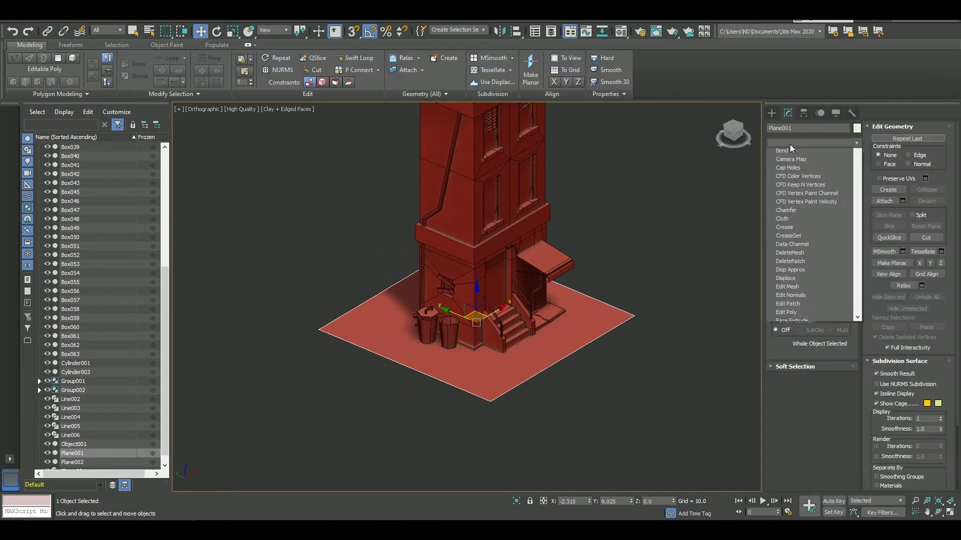
left_click(784, 191)
left_click_drag(845, 260, 845, 220)
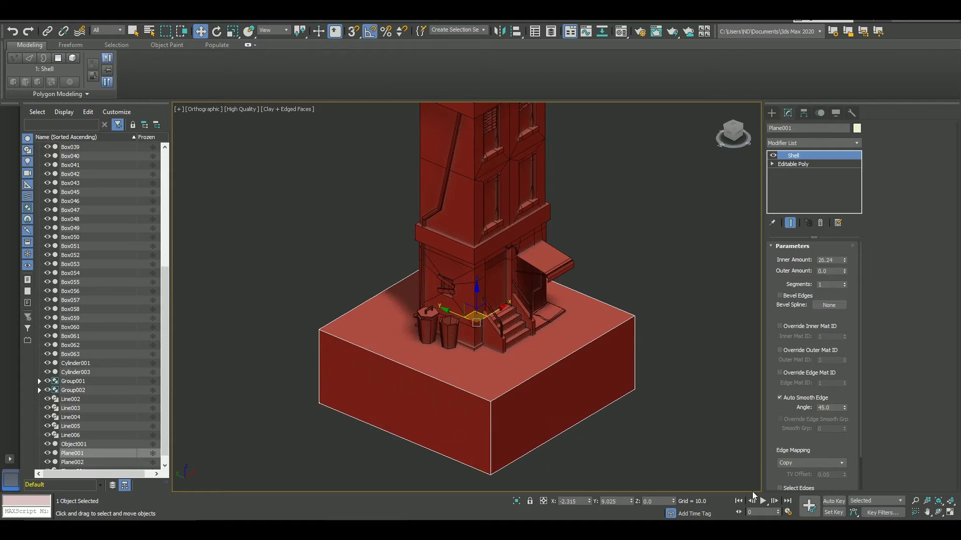
right_click(551, 346)
left_click(660, 459)
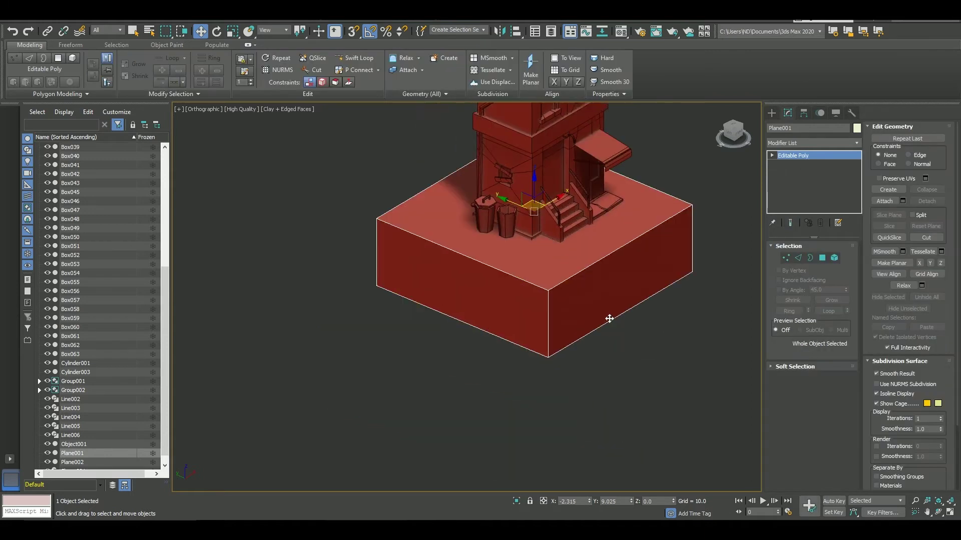
Select all base polygons in Side view, then draw small flat box Box064 beside the base.
mouse_move(606, 317)
middle_mouse_down("alt")
mouse_move(551, 326)
mouse_move(568, 298)
middle_mouse_up("alt")
key("l")
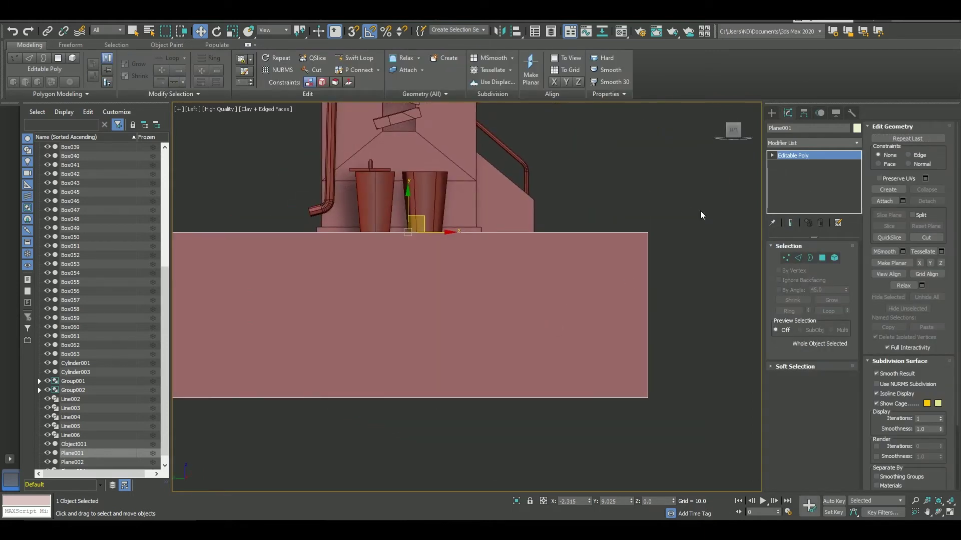
left_click(823, 258)
key("shift+z")
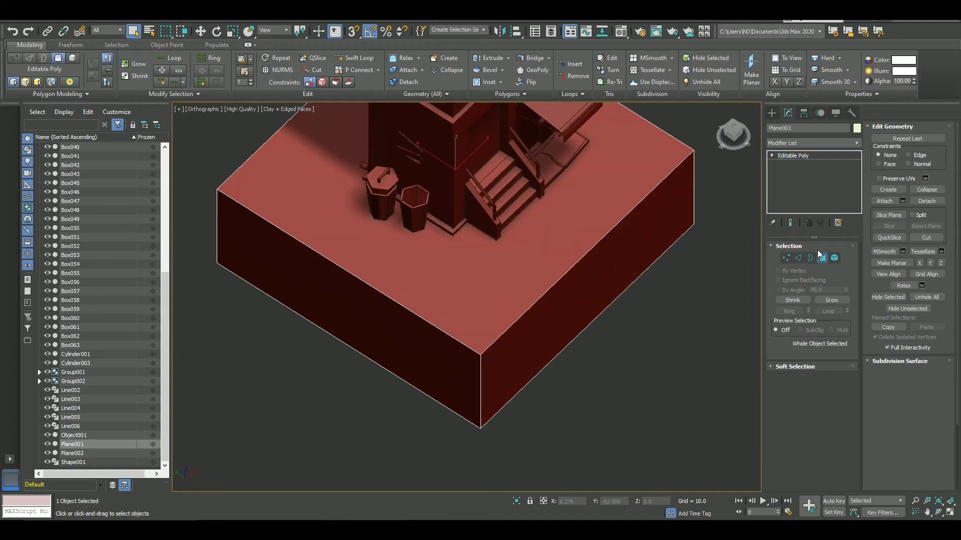
left_click(771, 112)
left_click(791, 172)
left_click_drag(546, 426, 556, 433)
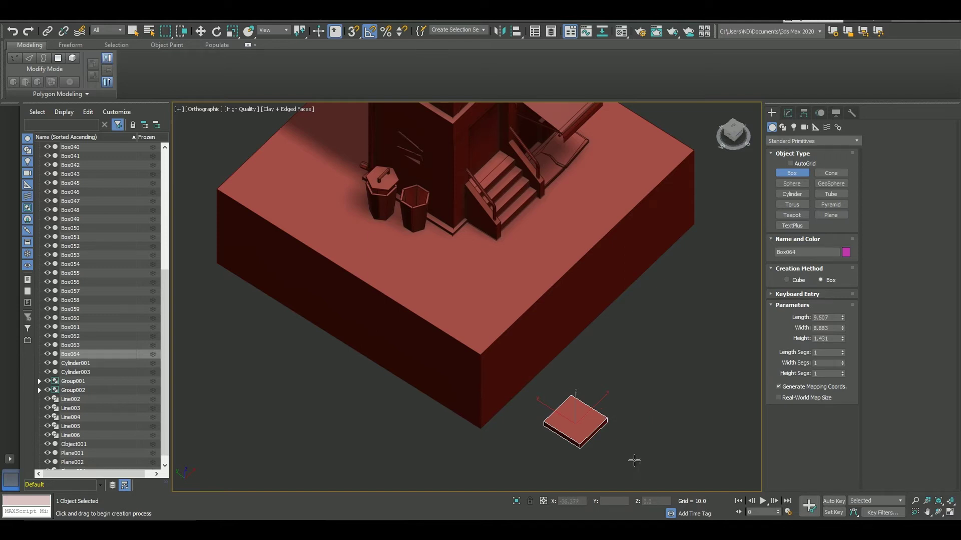
Place Box064 on the base's front corner as Editable Poly and Shift-drag copies along X.
key("w")
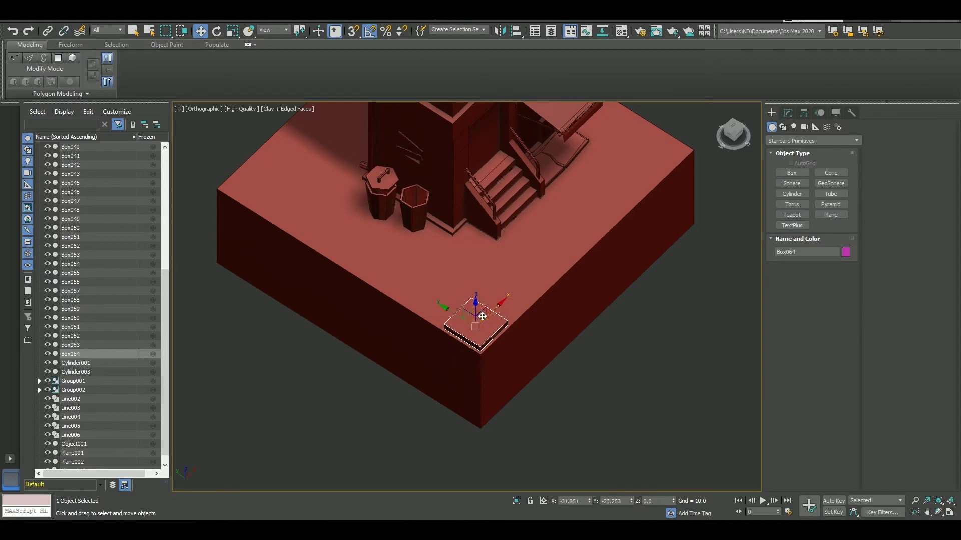
mouse_move(482, 316)
middle_mouse_down("alt")
mouse_move(475, 332)
mouse_move(501, 280)
middle_mouse_up("alt")
scroll(476, 331, "up", 5)
scroll(475, 332, "down", 5)
left_click(788, 112)
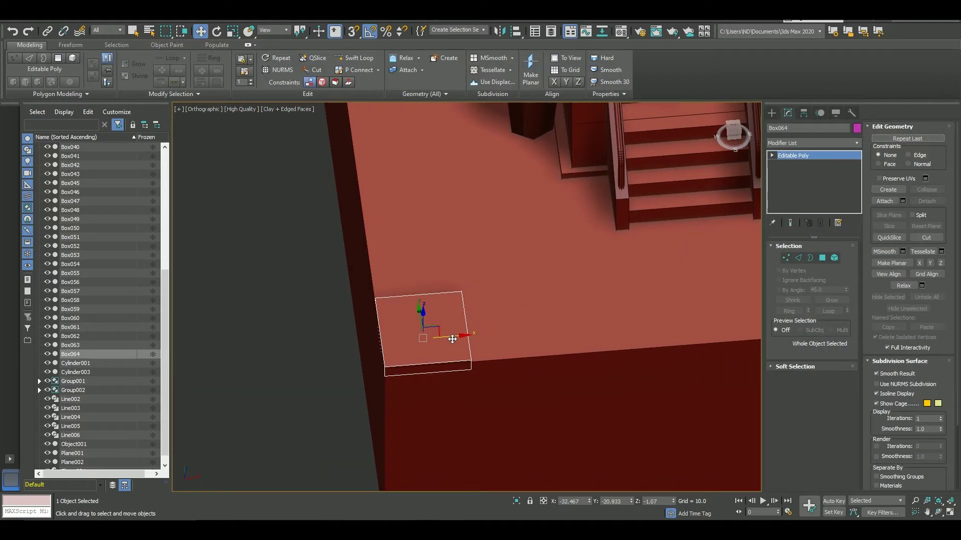
left_click_drag(448, 339, 536, 332, "shift")
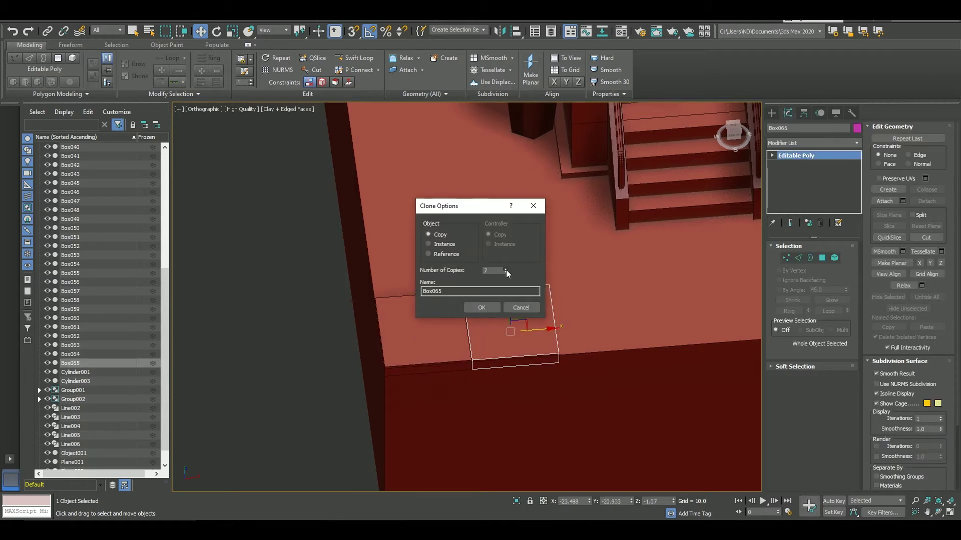
Confirm the tile copies, then add an FFD lattice to the tile row and delete it again.
key("Return")
middle_click_drag(674, 335, 646, 320, "alt")
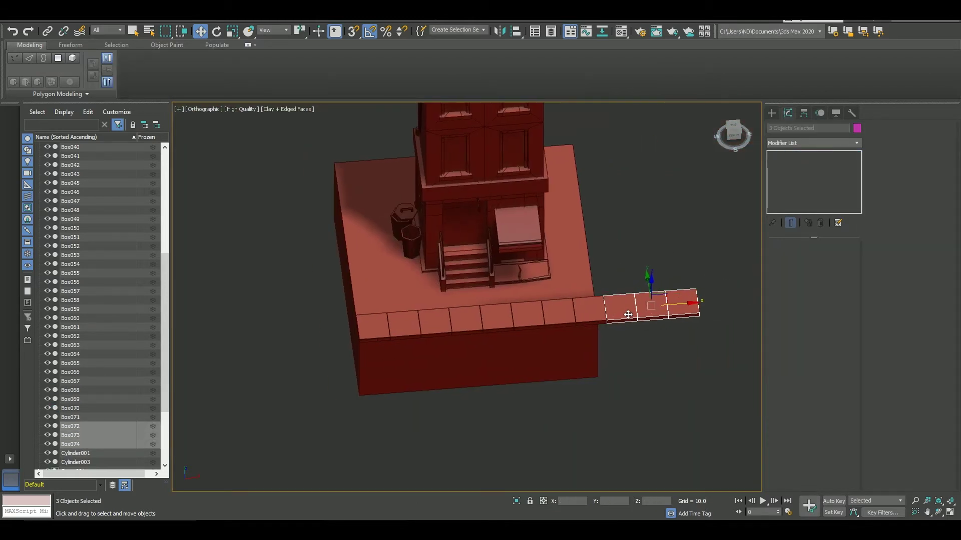
left_click(410, 401)
key("ctrl+z")
left_click(802, 146)
left_click(801, 401)
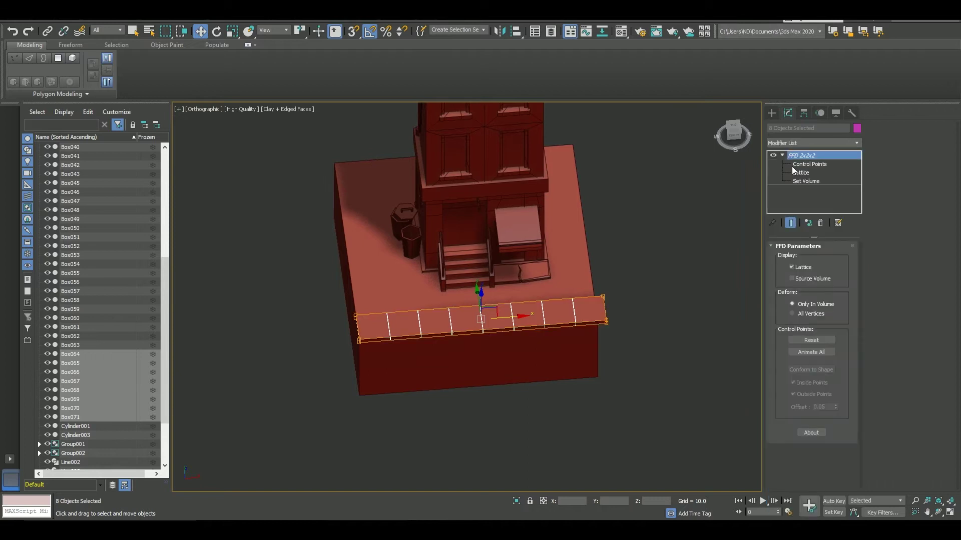
left_click(809, 164)
scroll(610, 306, "up", 4)
middle_click_drag(589, 324, 643, 360, "alt")
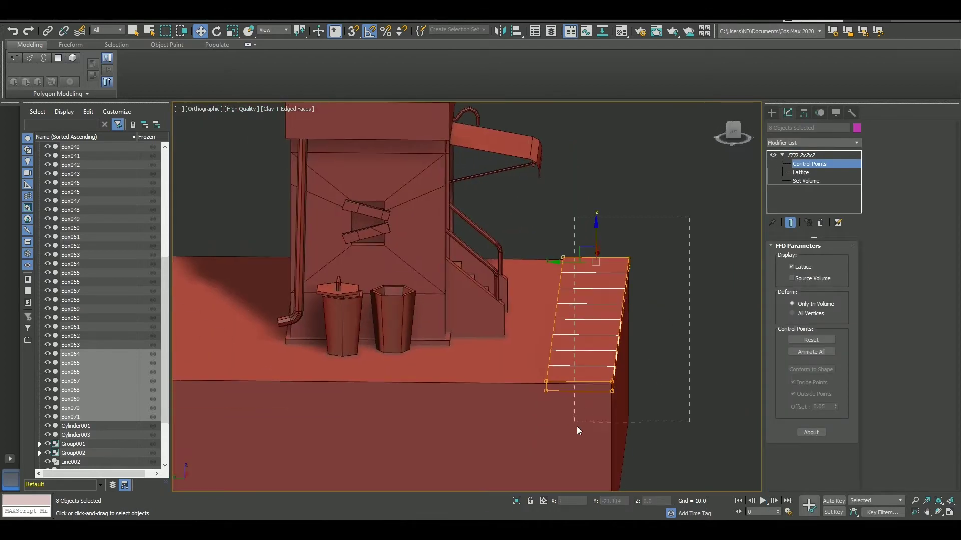
right_click(809, 173)
left_click(826, 243)
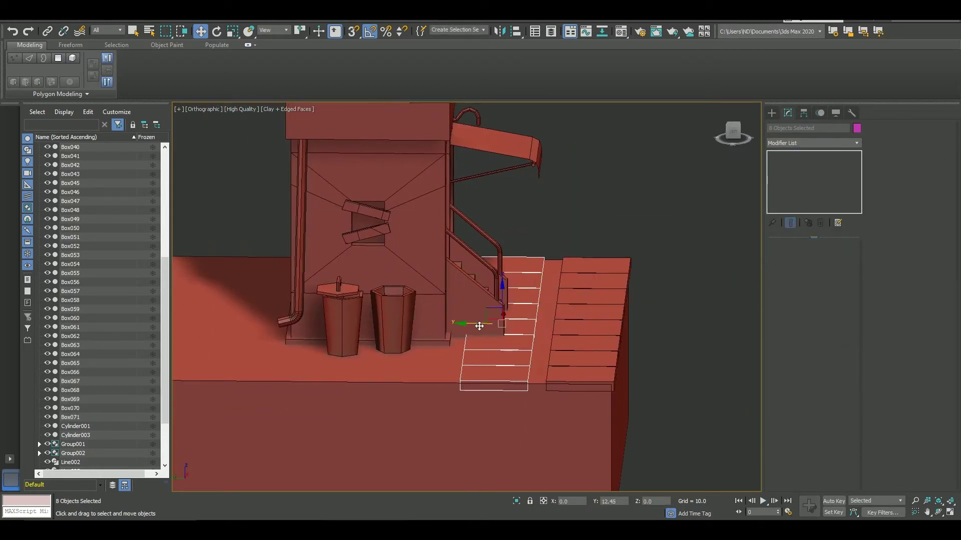
Shift-clone the tile rows forward several times beside the originals.
left_click_drag(561, 341, 493, 340, "shift")
left_click(482, 306)
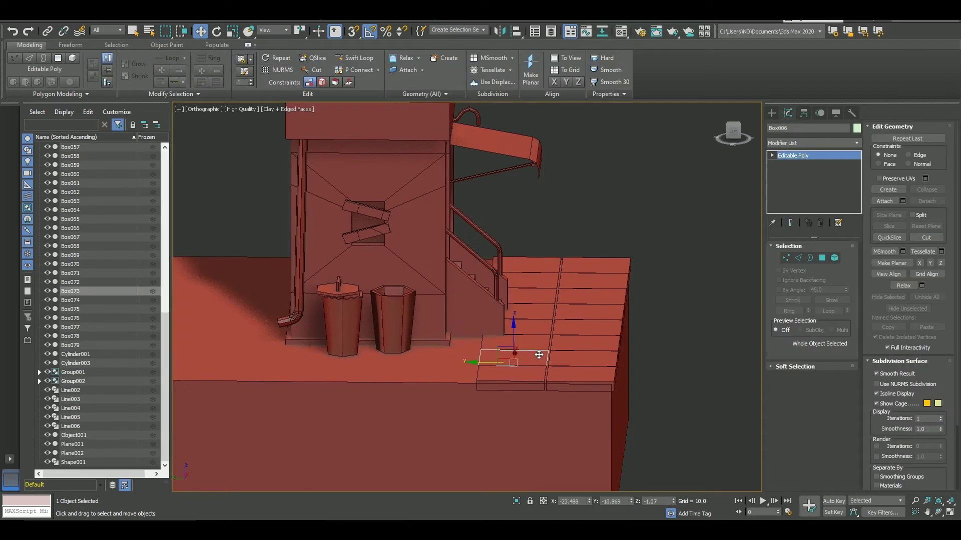
left_click_drag(526, 328, 321, 328, "shift")
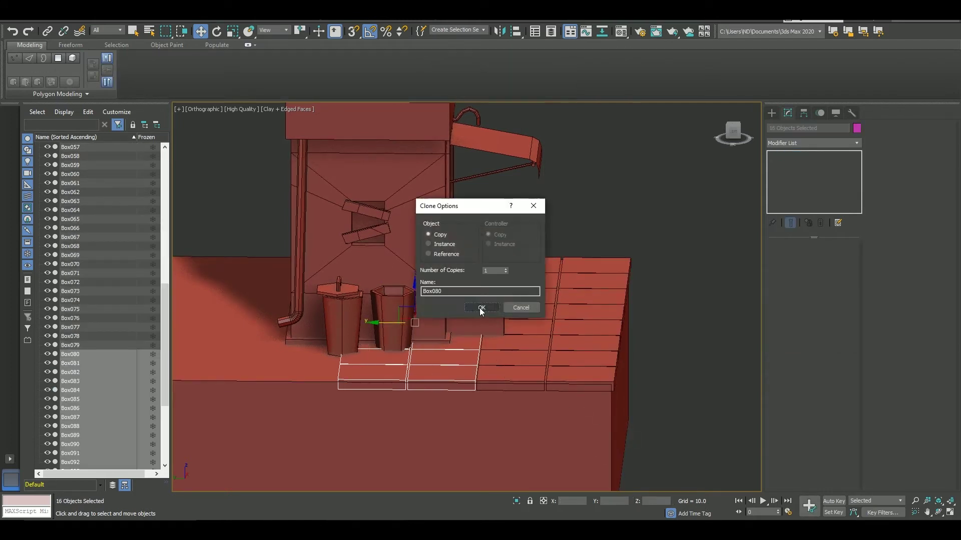
left_click(487, 307)
middle_click_drag(291, 327, 408, 327)
left_click_drag(361, 332, 365, 333, "shift")
left_click(470, 309)
key("l")
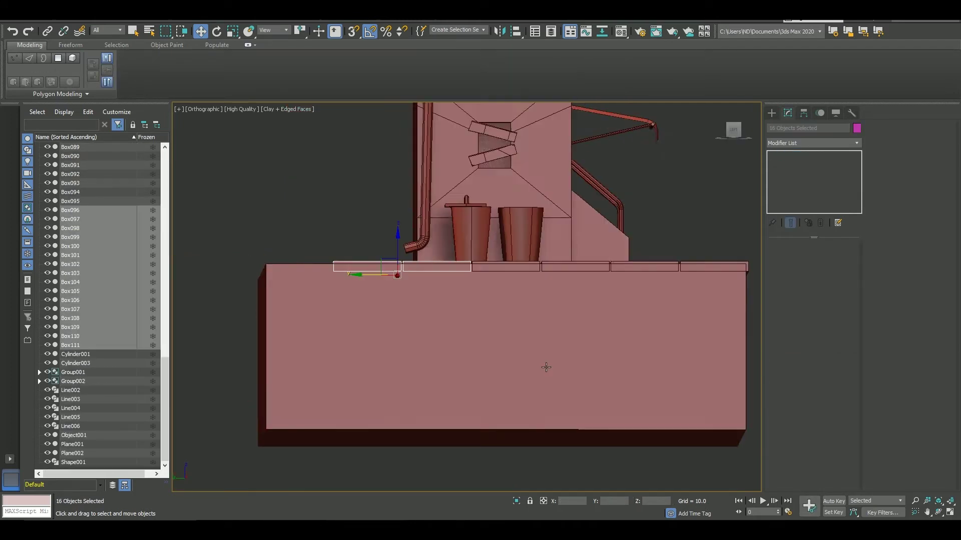
scroll(581, 353, "down", 5)
scroll(541, 330, "up", 8)
Clone the tile rows further out until the 8 × 8 grid covers the base top.
left_click_drag(541, 330, 384, 330, "shift")
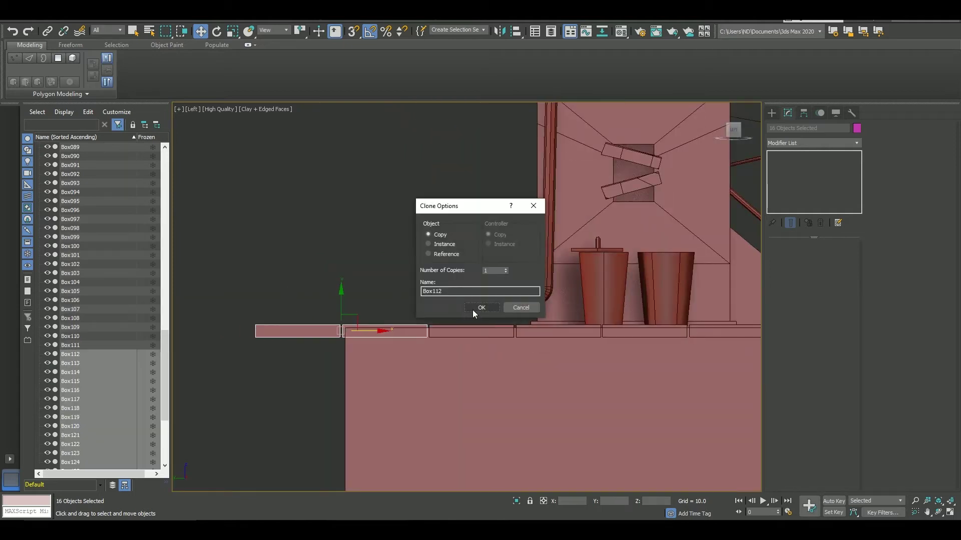
left_click(472, 310)
scroll(650, 341, "down", 3)
left_click_drag(310, 333, 650, 342)
right_click(505, 325)
left_click(586, 347)
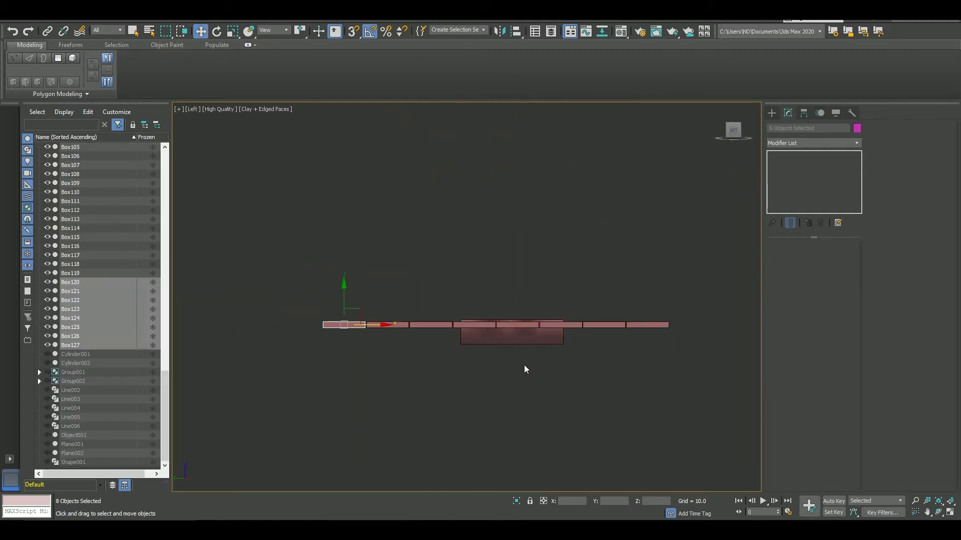
Select the corner tile Box064 and start Attach for the other tiles.
right_click(526, 320)
left_click(550, 407)
left_click(903, 201)
Attach all tiles into Box064 and add Tessellate by faces with tension 0.
key("ctrl+a")
left_click(205, 279)
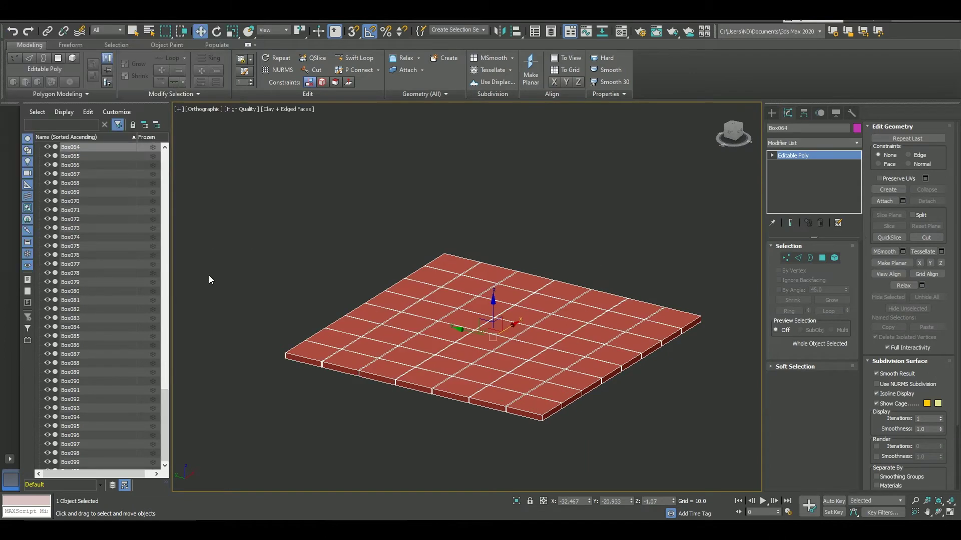
left_click(816, 143)
left_click(790, 340)
left_click(834, 263)
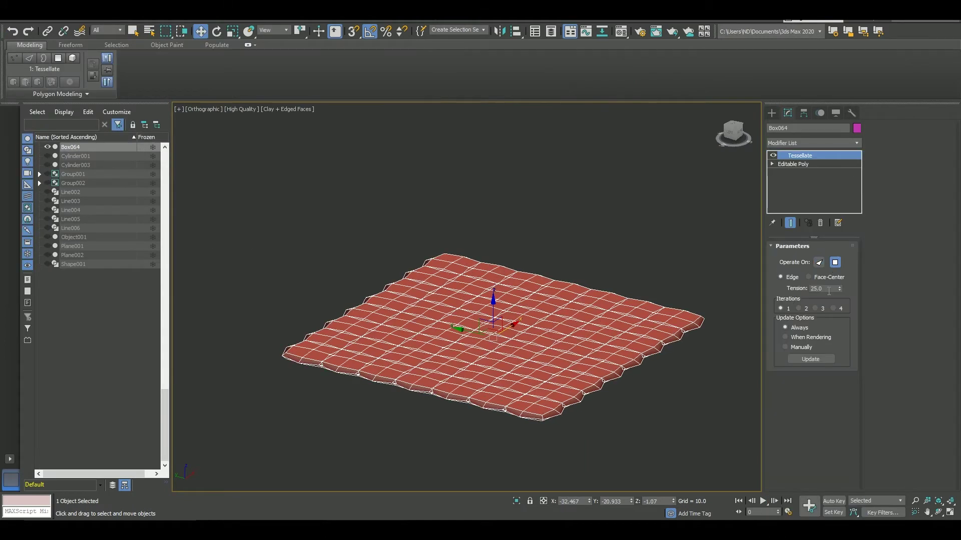
double_click(823, 289)
type("0")
key("Return")
Add a Noise modifier with X strength 0.3 and inspect the distorted tile edges.
left_click(800, 141)
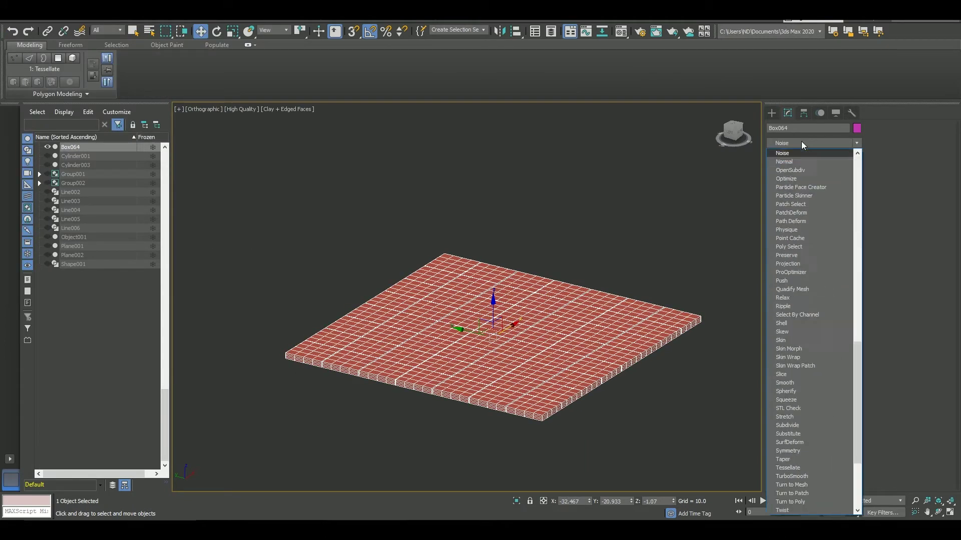
left_click(791, 300)
scroll(641, 301, "up", 5)
double_click(814, 338)
type("0.3")
key("Return")
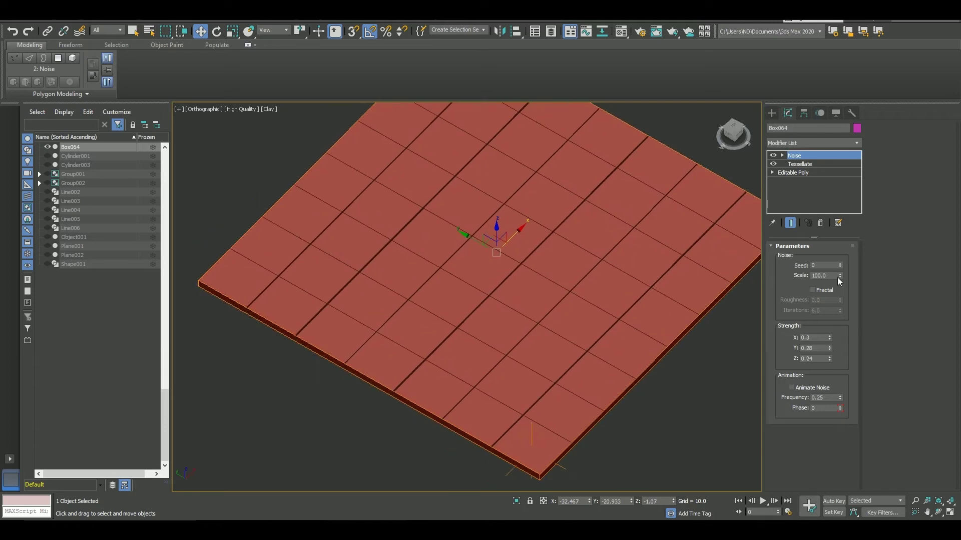
left_click_drag(840, 278, 834, 297)
middle_click_drag(650, 240, 689, 286, "alt")
scroll(551, 301, "up", 3)
key("F4")
Rework the modifier stack, briefly checking the Utilities panel, and re-add a Noise modifier.
right_click(796, 157)
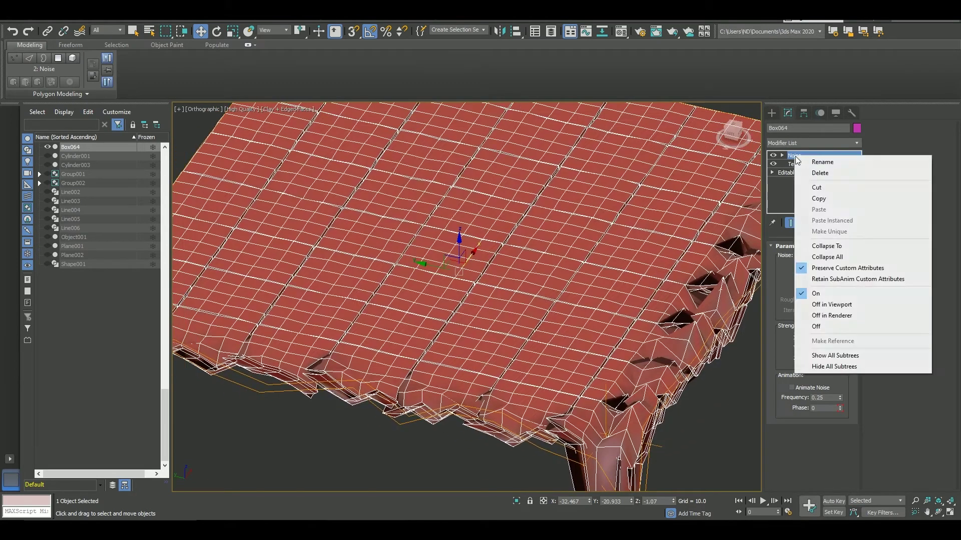
left_click(819, 173)
left_click(852, 112)
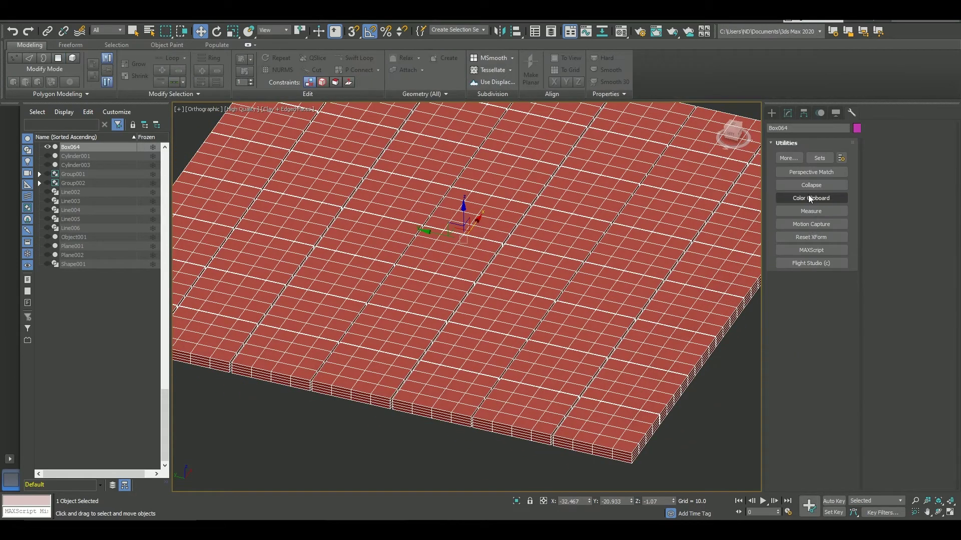
left_click(788, 157)
left_click(523, 362)
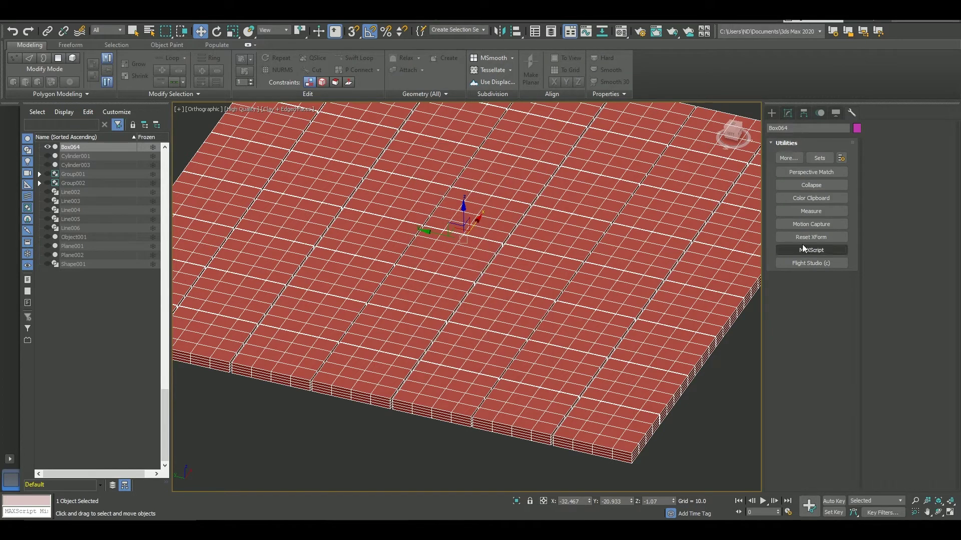
left_click(788, 113)
right_click(795, 153)
left_click(797, 143)
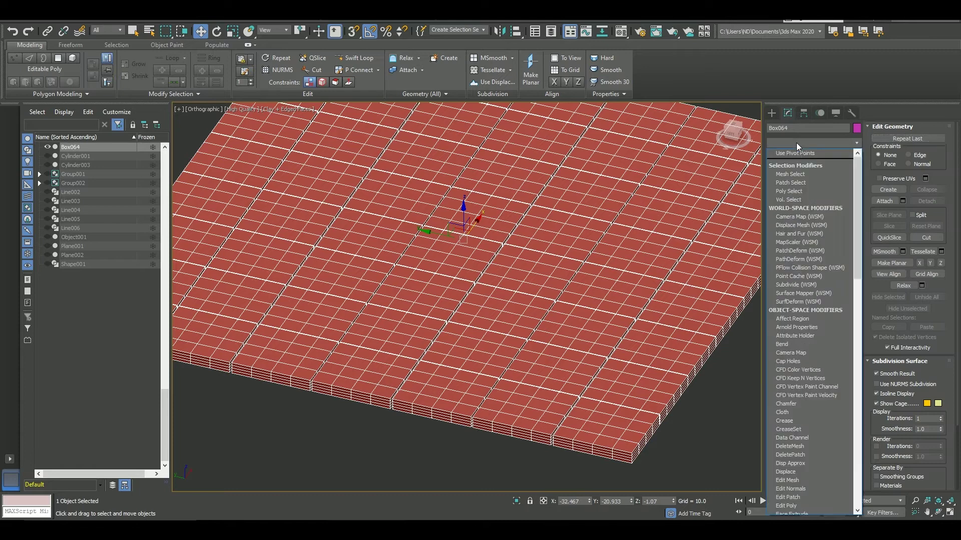
left_click(796, 142)
left_click(797, 143)
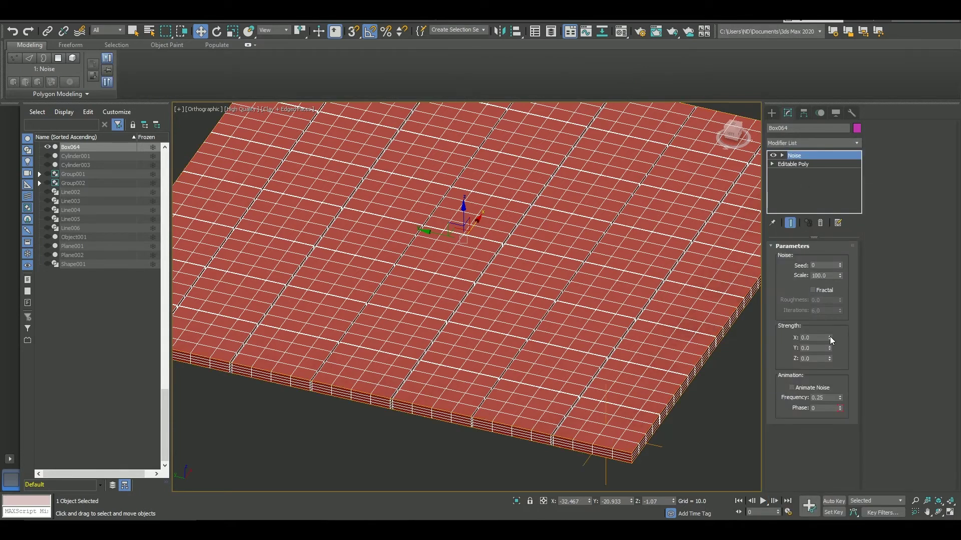
Raise the Noise X, Y and Z strengths and lower the noise scale to 0.9.
left_click_drag(829, 338, 816, 173)
mouse_move(830, 348)
left_mouse_down()
mouse_move(826, 330)
mouse_move(828, 345)
left_mouse_up()
mouse_move(840, 276)
left_mouse_down()
mouse_move(843, 350)
mouse_move(830, 353)
left_mouse_up()
key("F4")
scroll(653, 320, "up", 2)
scroll(653, 319, "up", 4)
Insert Tessellate beneath Noise, set strengths to 0.663, 0.48, 0.12, and check the render.
left_click(793, 164)
left_click(789, 145)
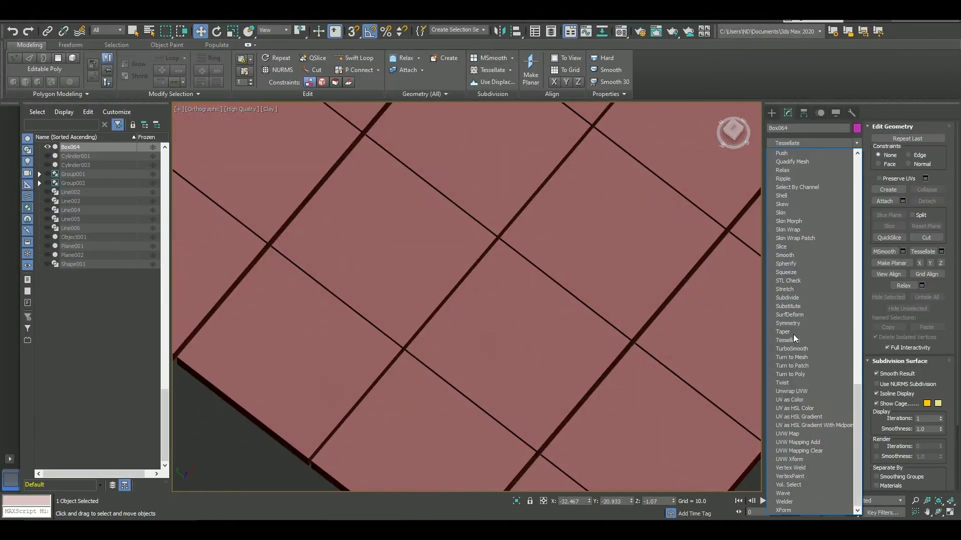
left_click(794, 334)
left_click(794, 155)
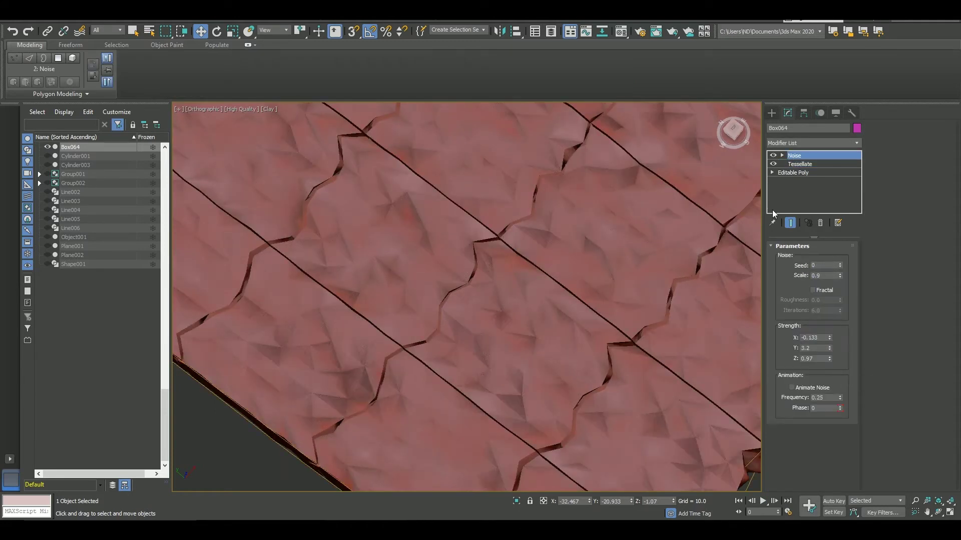
left_click_drag(830, 339, 832, 392)
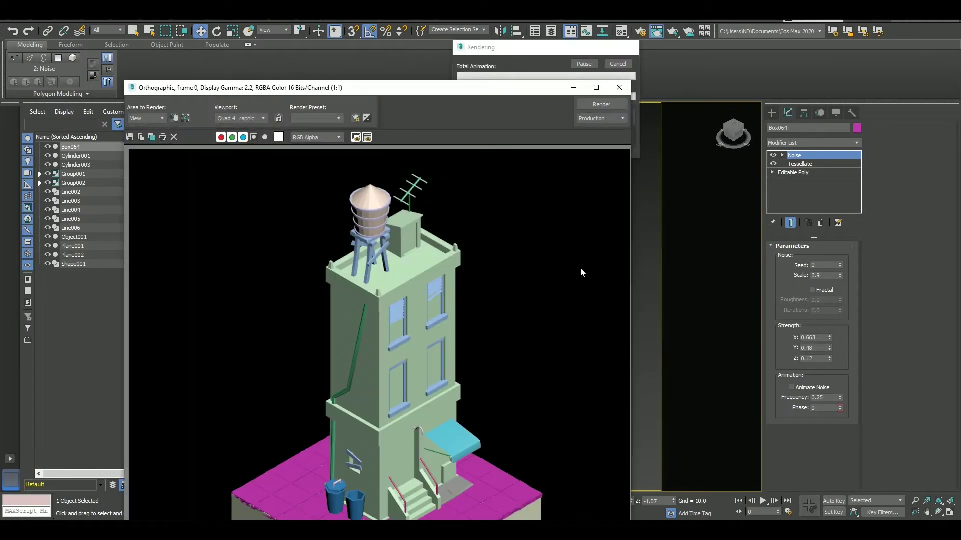
left_click_drag(571, 87, 603, 8)
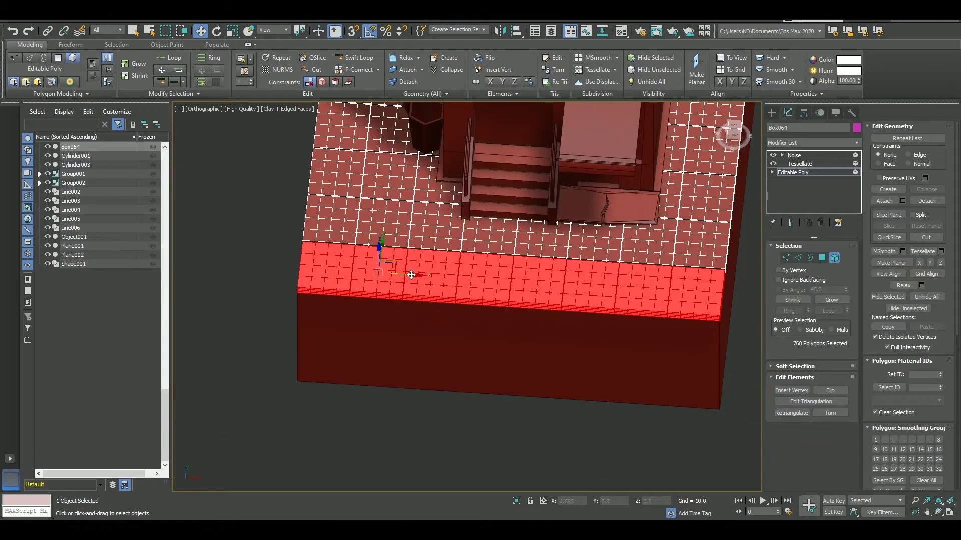
Shift the side polygons along X, then try an FFD 2x2x2 lattice on the tiles and remove it.
left_click_drag(411, 275, 428, 276)
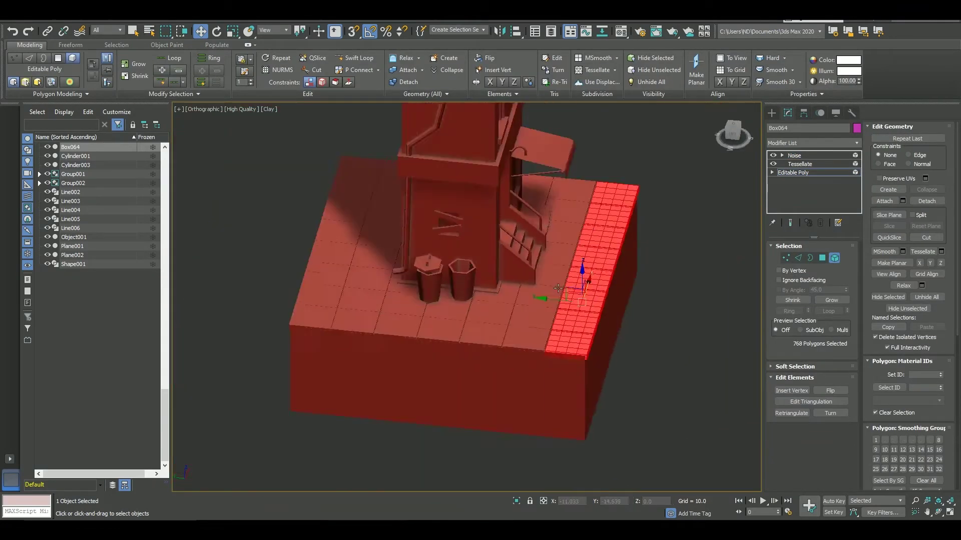
left_click_drag(278, 146, 543, 397)
key("ctrl+b")
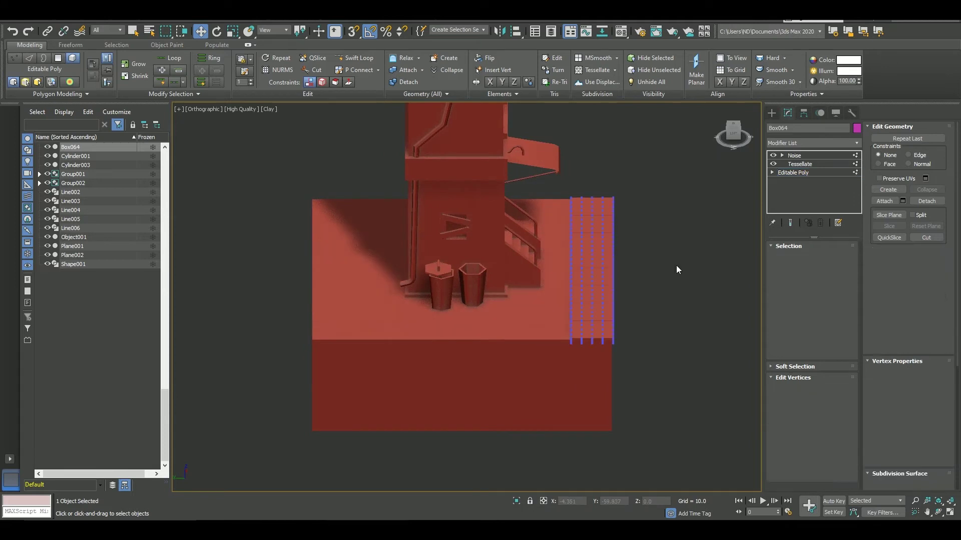
left_click(787, 145)
left_click(791, 182)
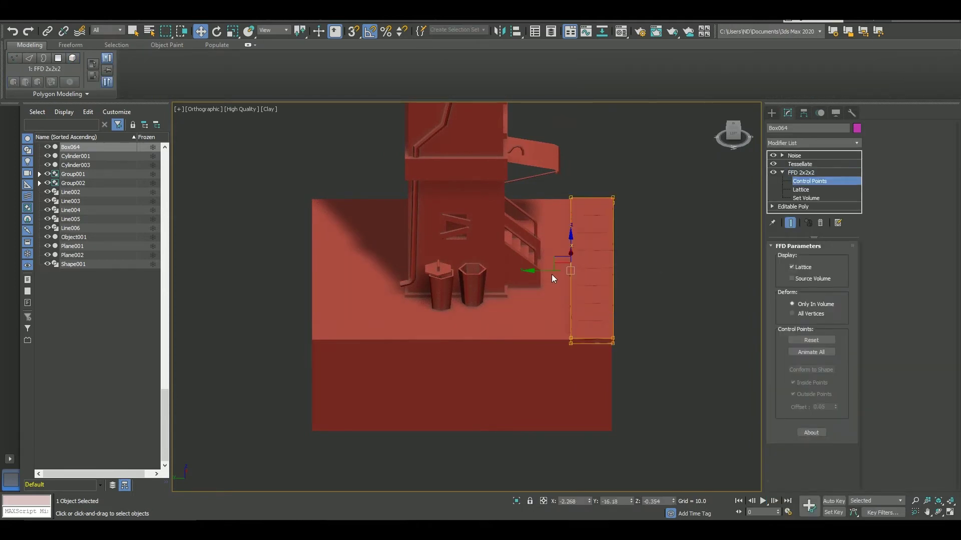
mouse_move(552, 274)
middle_mouse_down("alt")
mouse_move(500, 297)
mouse_move(575, 284)
mouse_move(649, 242)
middle_mouse_up("alt")
left_click_drag(649, 242, 732, 361)
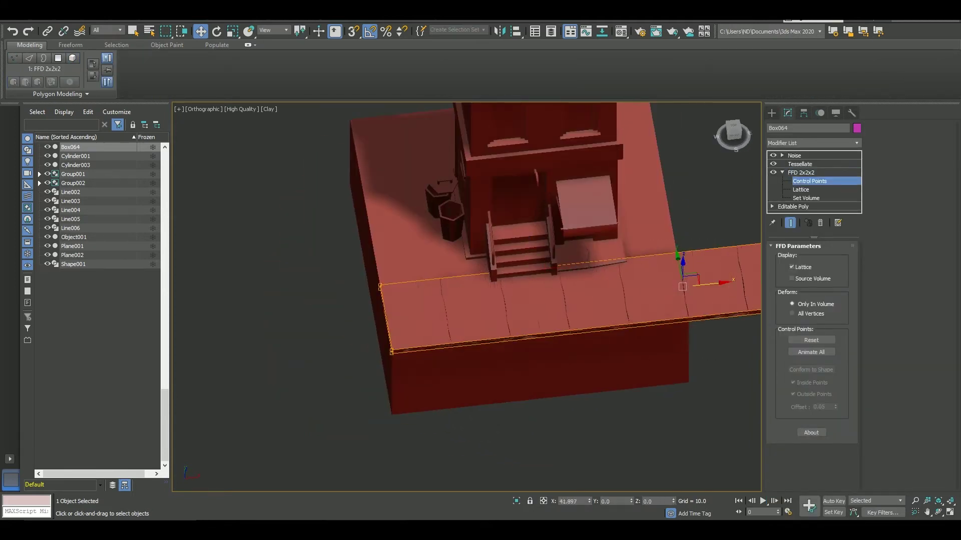
middle_click_drag(651, 301, 507, 318)
right_click(801, 172)
left_click(823, 269)
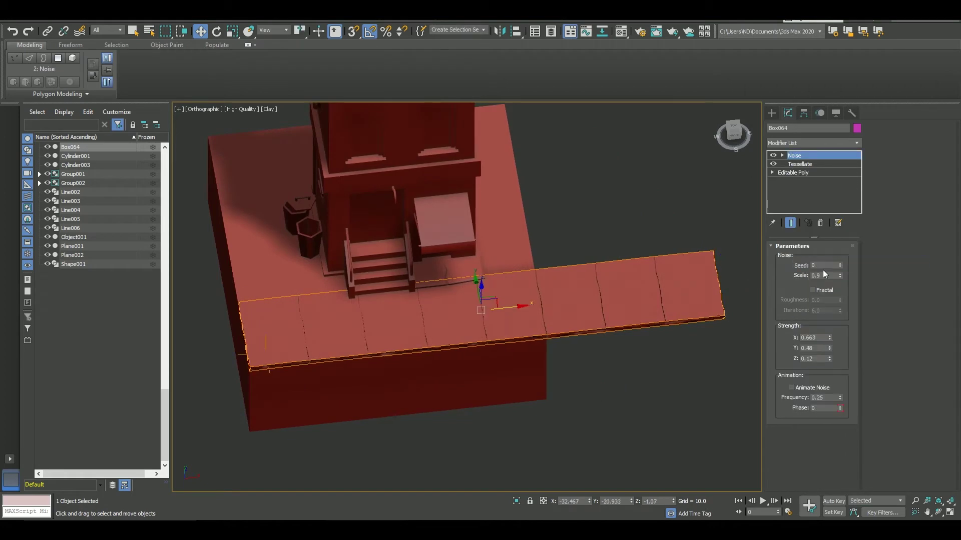
Delete the overhanging strip of paving polygons at polygon level.
left_click(793, 172)
left_click_drag(773, 208, 575, 353)
key("Delete")
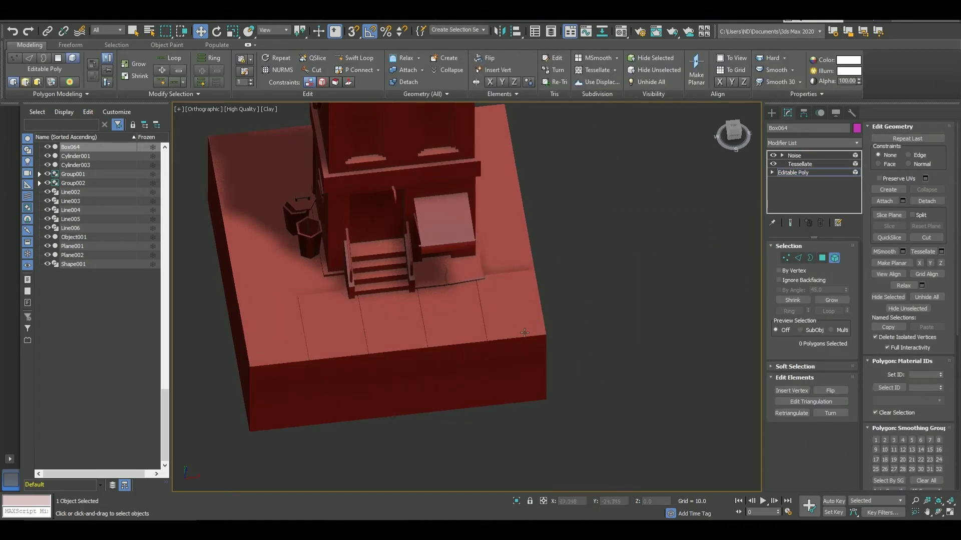
mouse_move(568, 281)
middle_mouse_down("alt")
mouse_move(558, 358)
mouse_move(560, 300)
middle_mouse_up("alt")
left_click(821, 257)
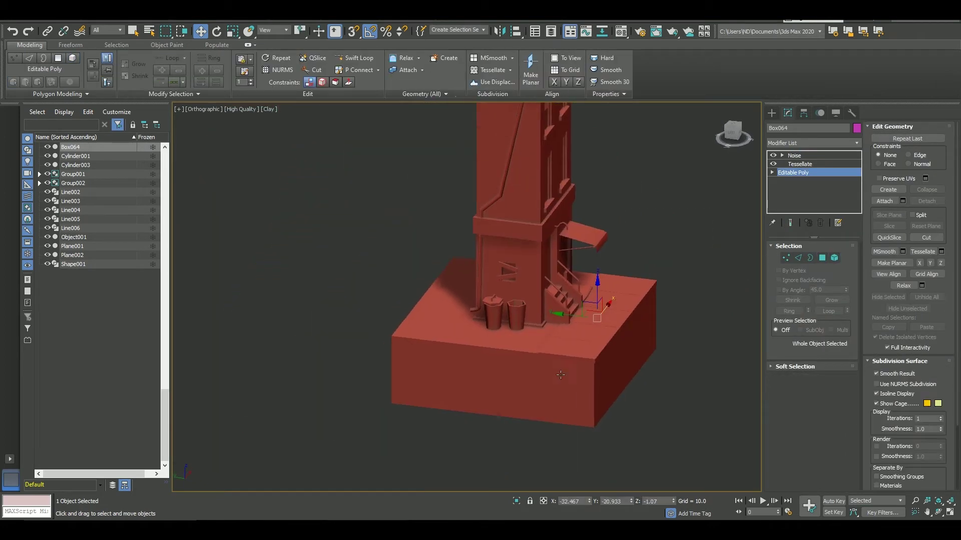
scroll(535, 290, "up", 4)
scroll(536, 290, "down", 5)
Duplicate the tile object, then stretch one tile element with FFD 2x2x2 and collapse it.
left_click_drag(643, 301, 431, 192, "shift")
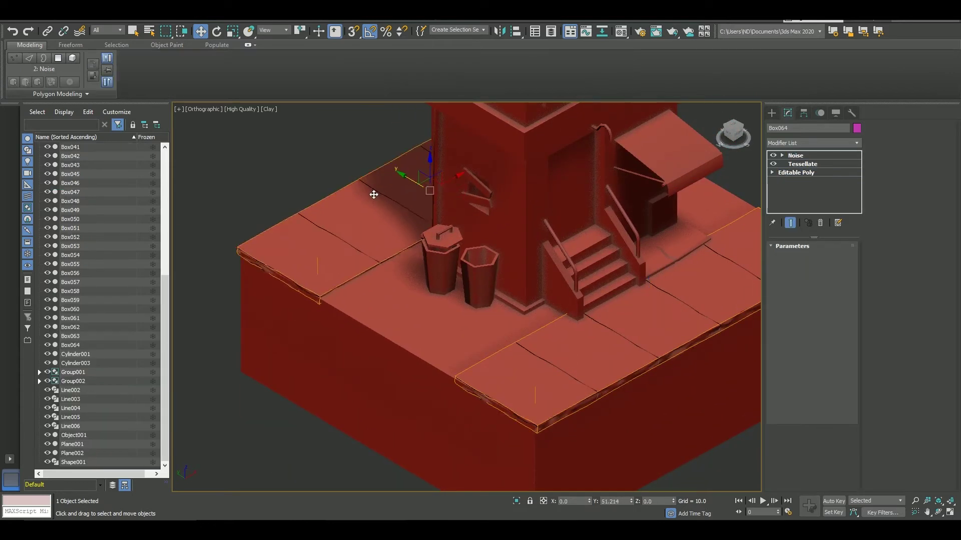
left_click(438, 342)
key("5")
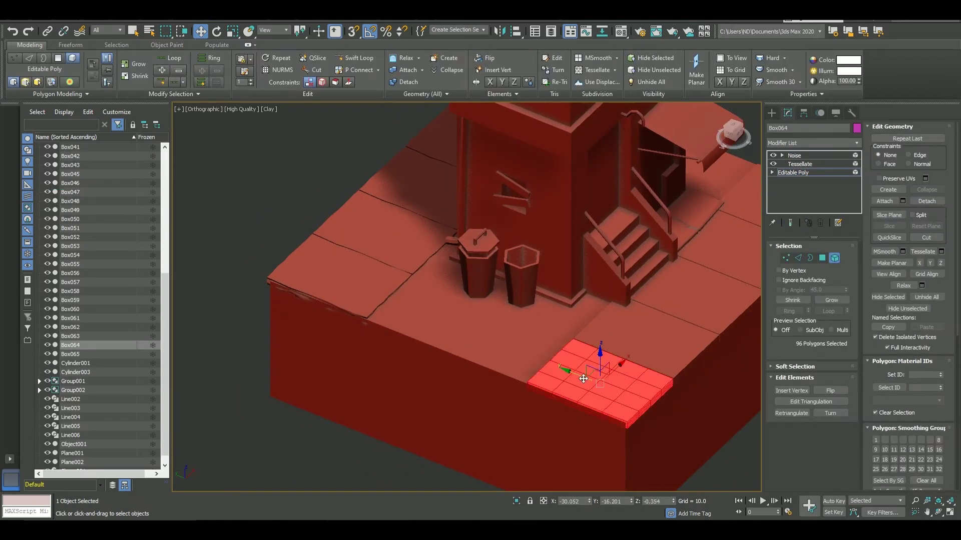
left_click(800, 142)
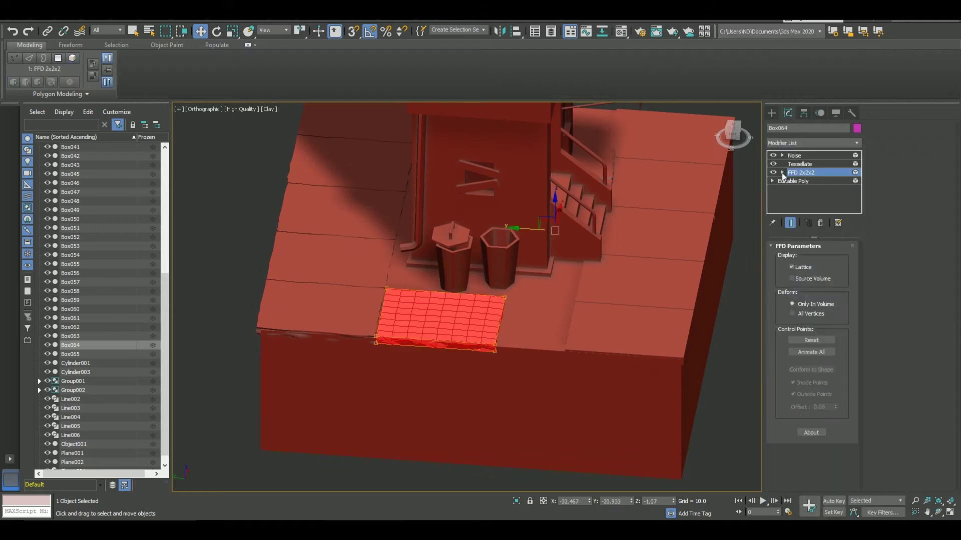
key("f")
left_click_drag(481, 322, 570, 320)
right_click(801, 172)
left_click(811, 235)
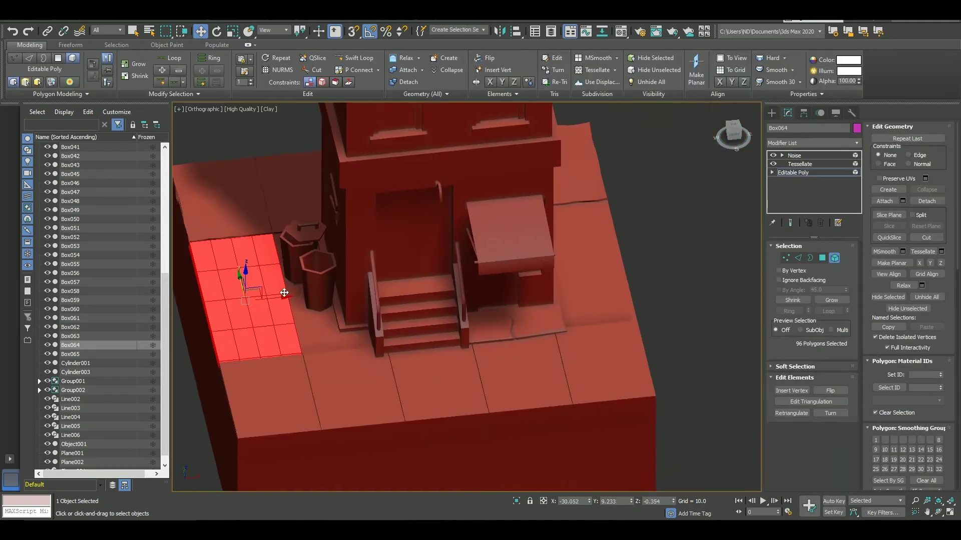
Clone the stretched tile as an element into the empty corner and inspect the filled corners.
left_click_drag(247, 274, 612, 286, "shift")
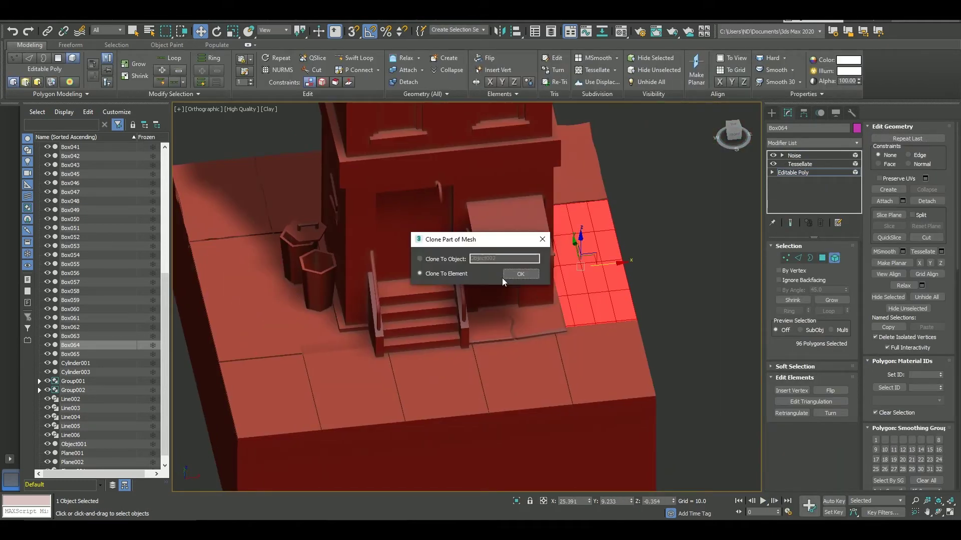
left_click(522, 273)
left_click(800, 172)
left_click(805, 155)
middle_click_drag(450, 300, 489, 326, "alt")
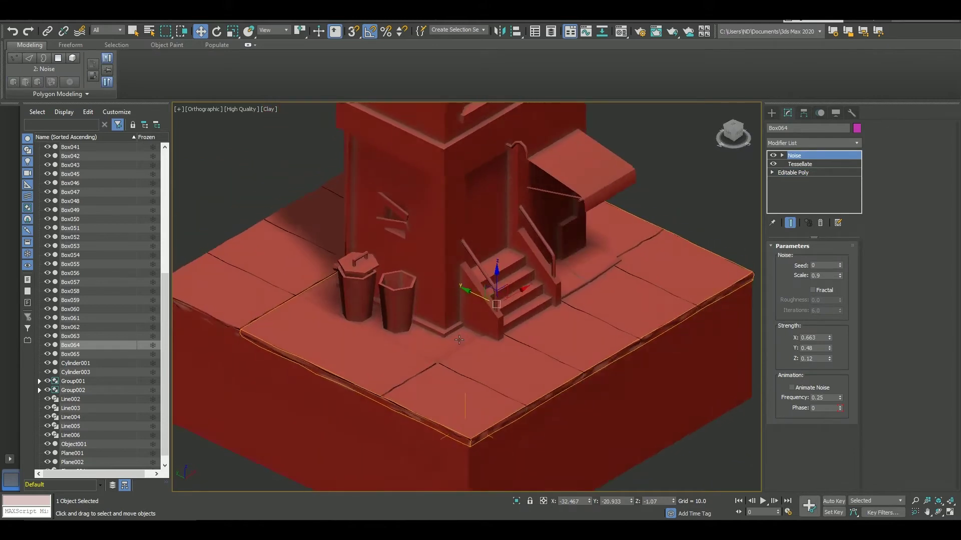
scroll(525, 373, "up", 3)
middle_click_drag(525, 372, 502, 349)
scroll(502, 346, "down", 3)
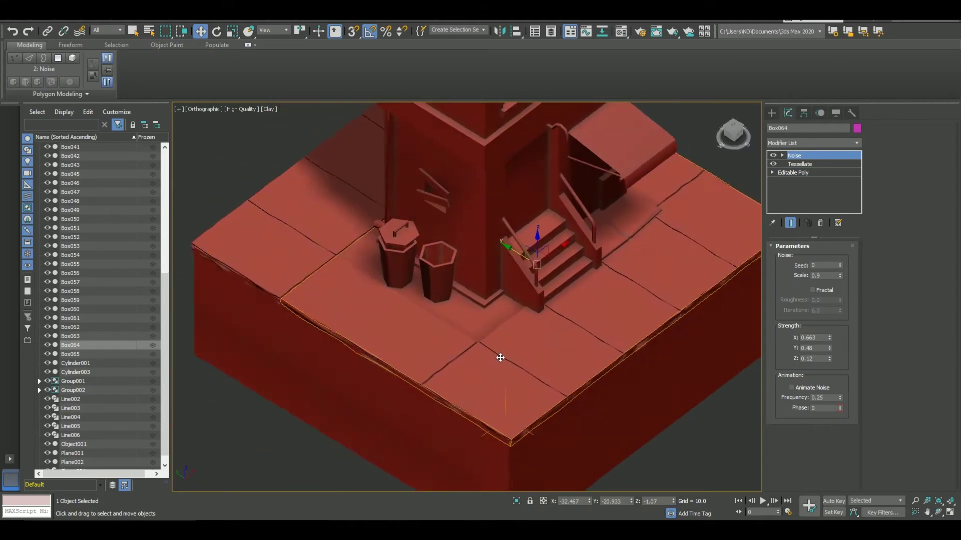
left_click(551, 322)
key("F4")
scroll(702, 385, "up", 2)
Switch to the Left view and pick the Standard Primitives Cylinder tool.
key("4")
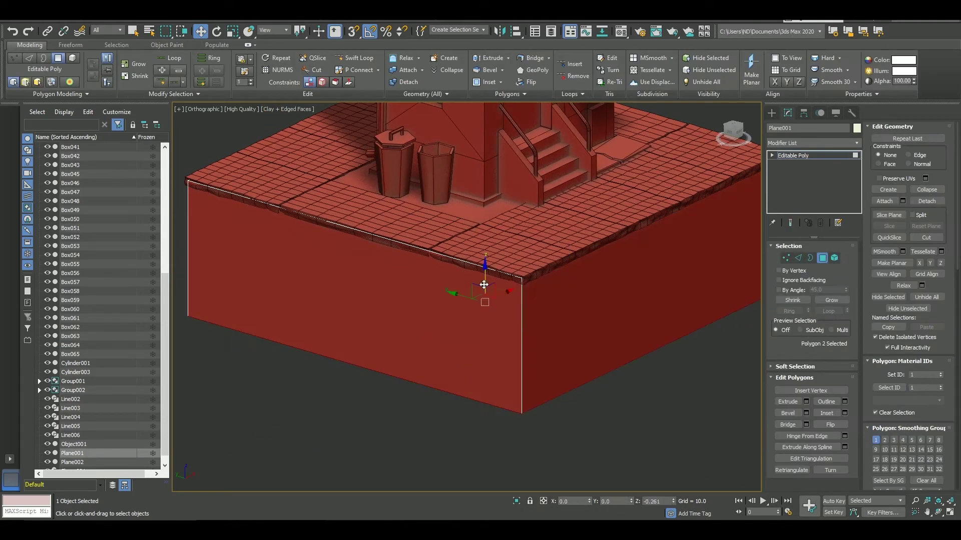
middle_click_drag(483, 275, 504, 344, "alt")
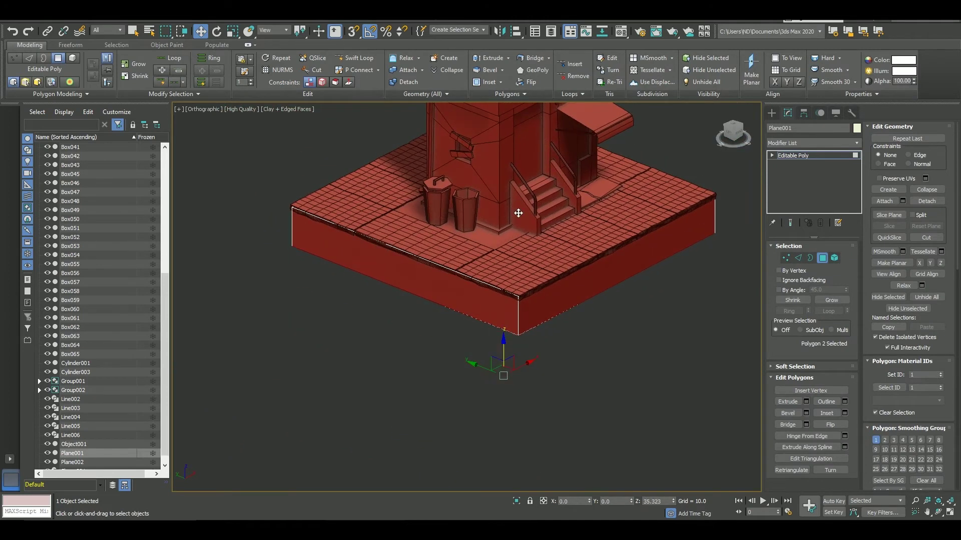
key("l")
left_click(771, 113)
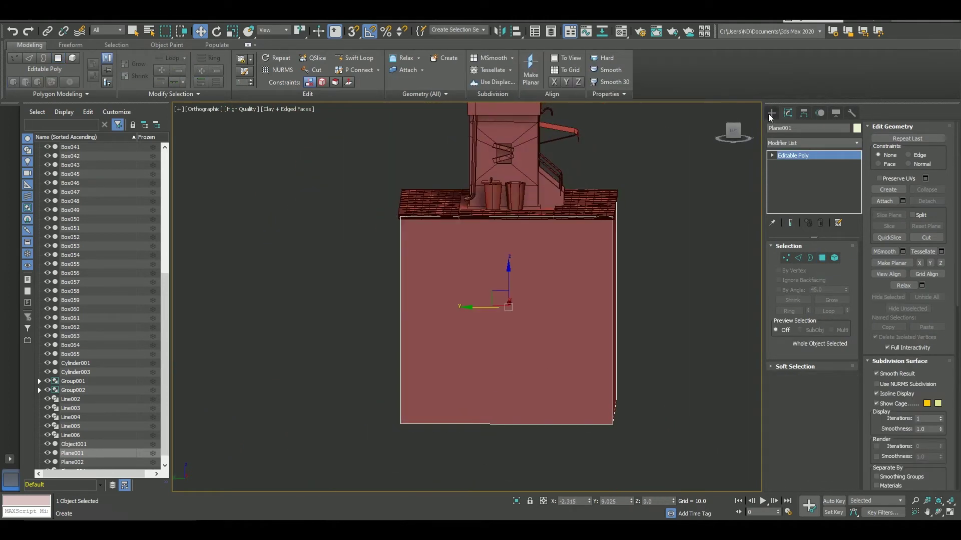
left_click(791, 193)
key("l")
Draw a large Cylinder004 over the base's side, set its height, and orbit to view it.
left_click_drag(565, 300, 668, 391)
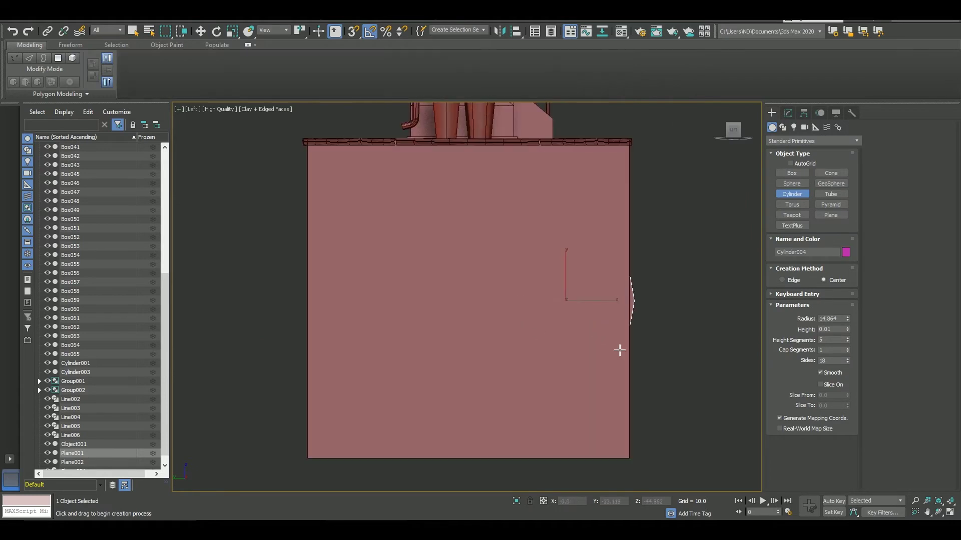
key("F3")
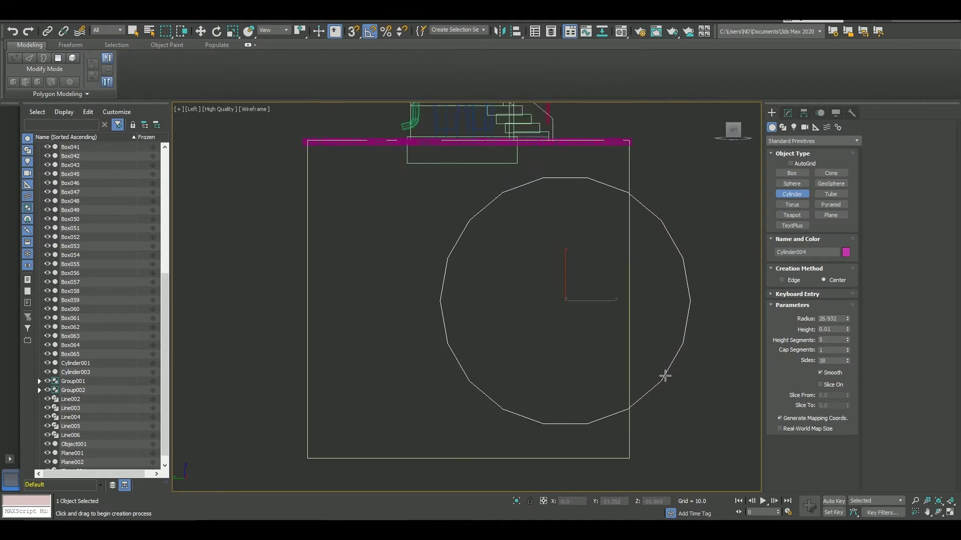
left_click(666, 376)
mouse_move(607, 285)
middle_mouse_down("alt")
mouse_move(624, 286)
mouse_move(508, 275)
middle_mouse_up("alt")
key("F3")
Select the base's top plate in scale mode and view its modifier stack.
key("r")
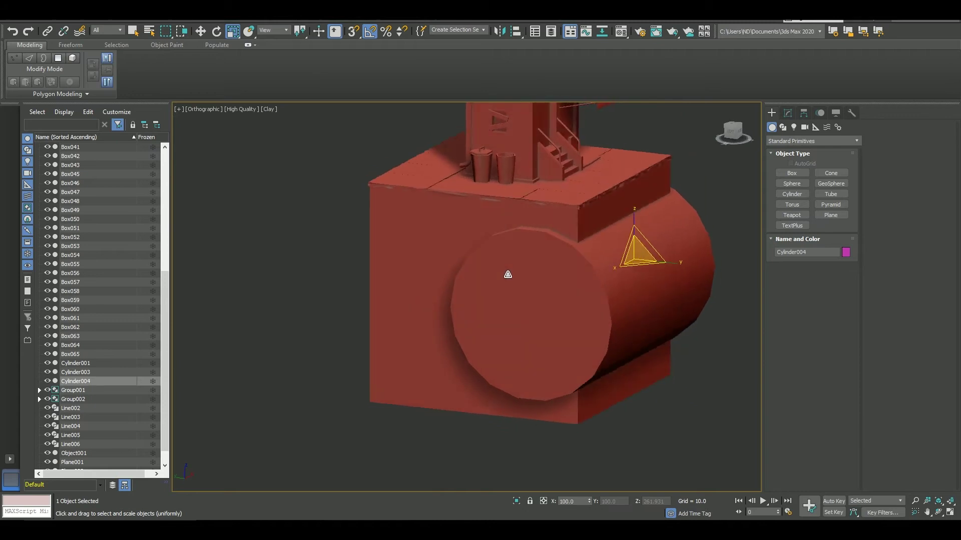
left_click(600, 190)
left_click(787, 113)
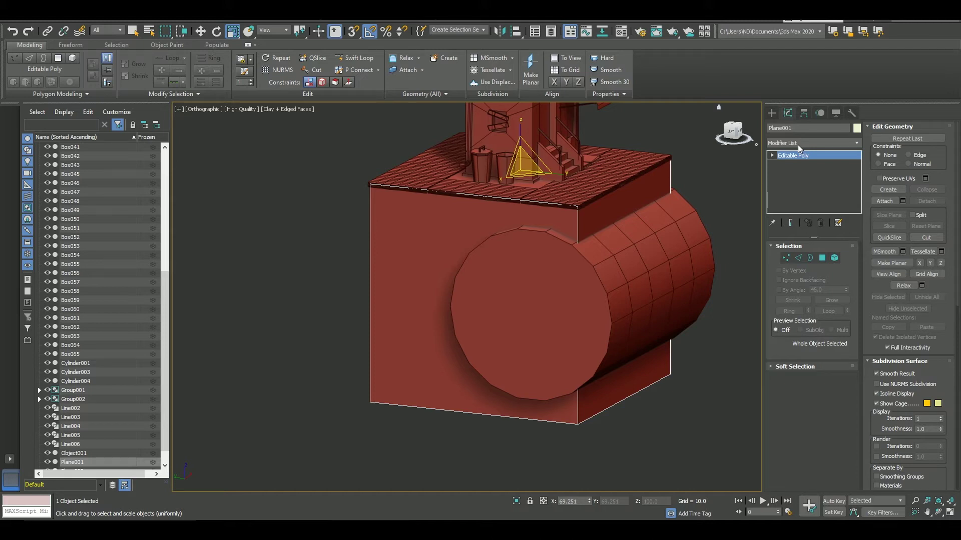
Orbit and zoom to frame the base block and the cylinder.
mouse_move(732, 183)
middle_mouse_down("alt")
mouse_move(600, 253)
mouse_move(583, 276)
middle_mouse_up("alt")
scroll(580, 280, "up", 2)
scroll(553, 295, "up", 1)
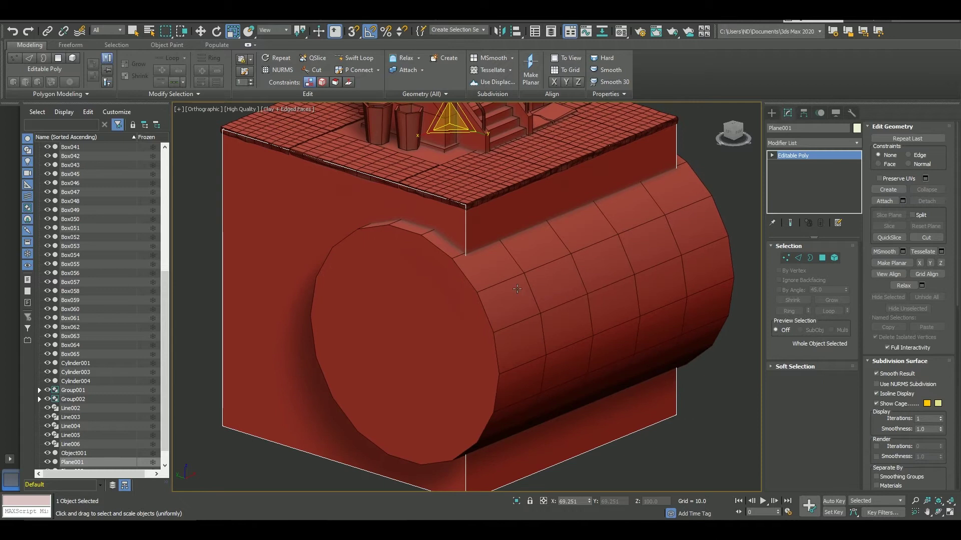
left_click(788, 146)
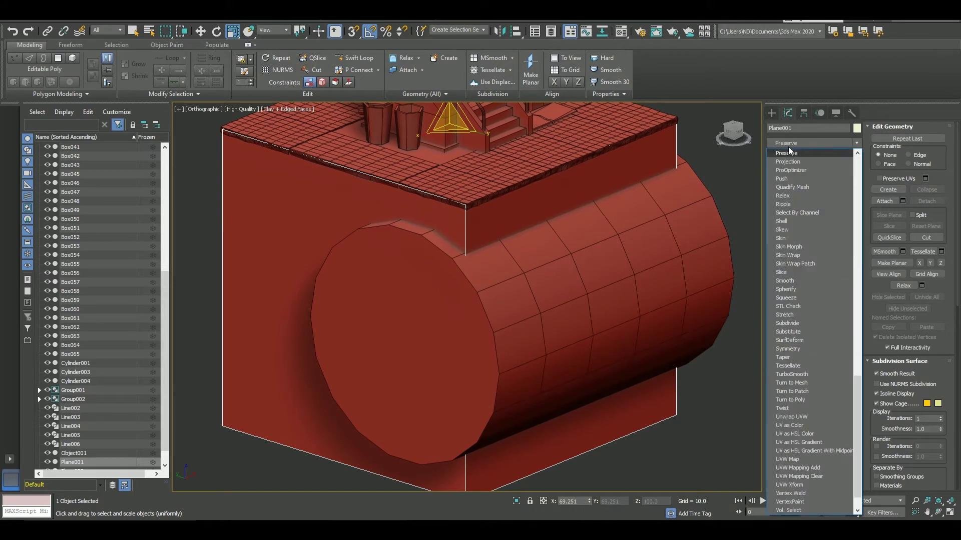
left_click(788, 146)
Add a ProBoolean Subtraction to the base block, picking the cylinder as the cutter.
left_click(776, 119)
left_click(785, 140)
left_click(786, 148)
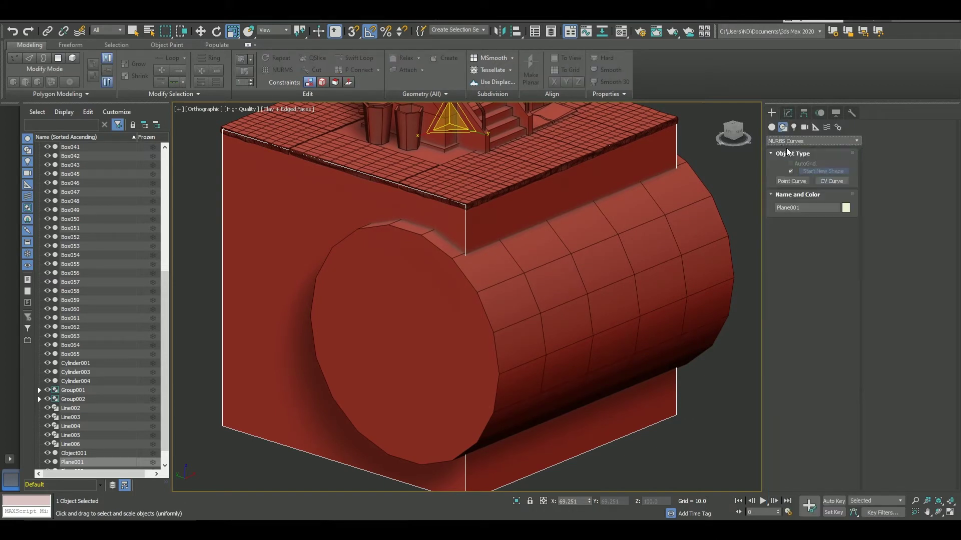
left_click(771, 128)
left_click(786, 141)
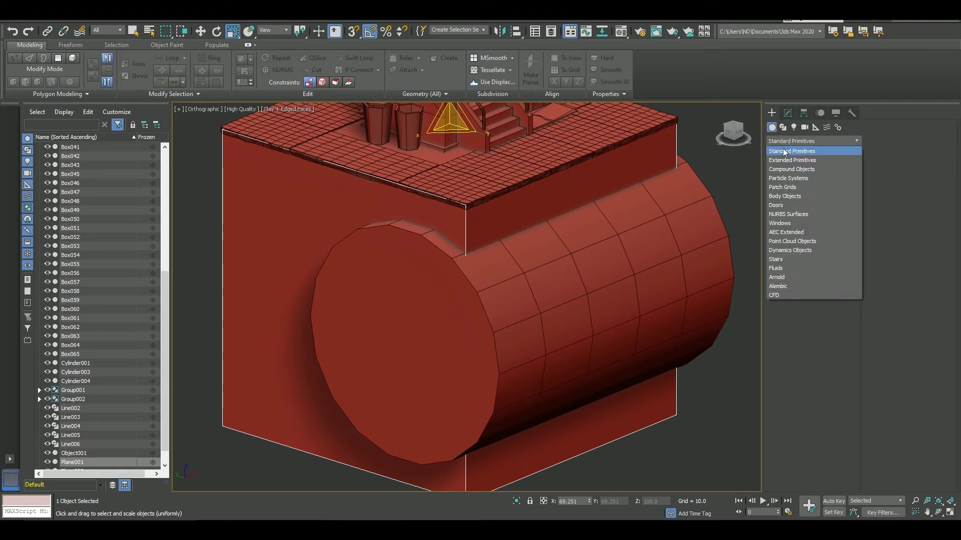
left_click(815, 173)
left_click(831, 215)
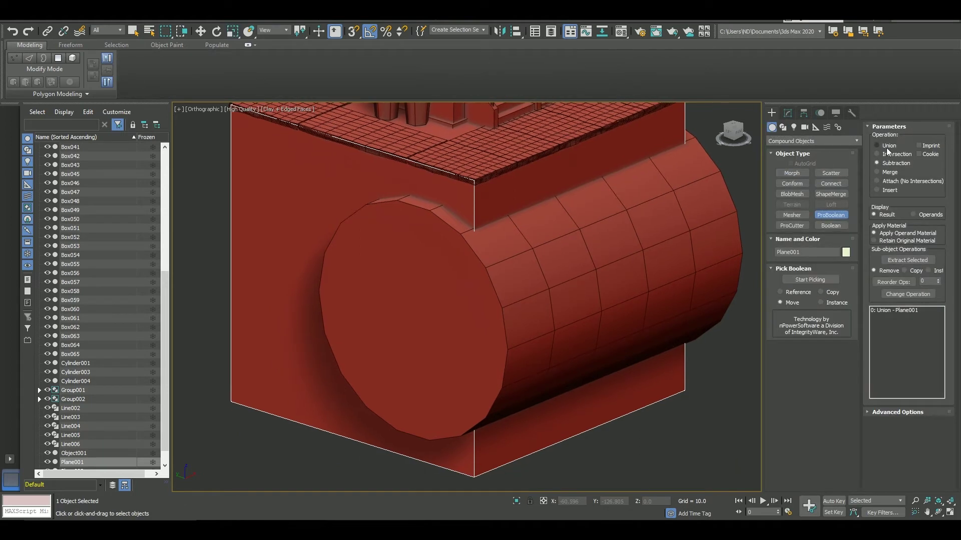
left_click(691, 250)
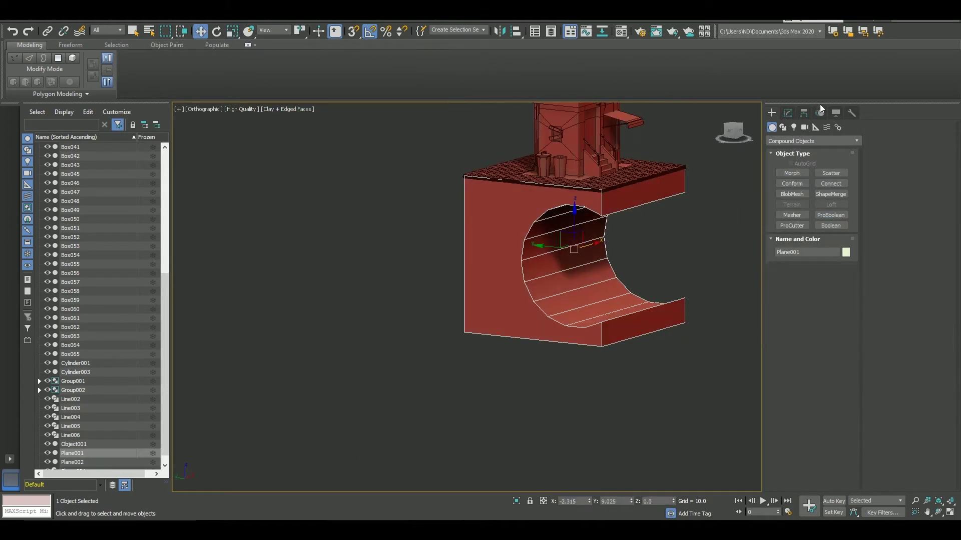
Convert the carved block to Editable Poly and enter Vertex mode in the Left view.
left_click(788, 113)
right_click(788, 160)
left_click(820, 216)
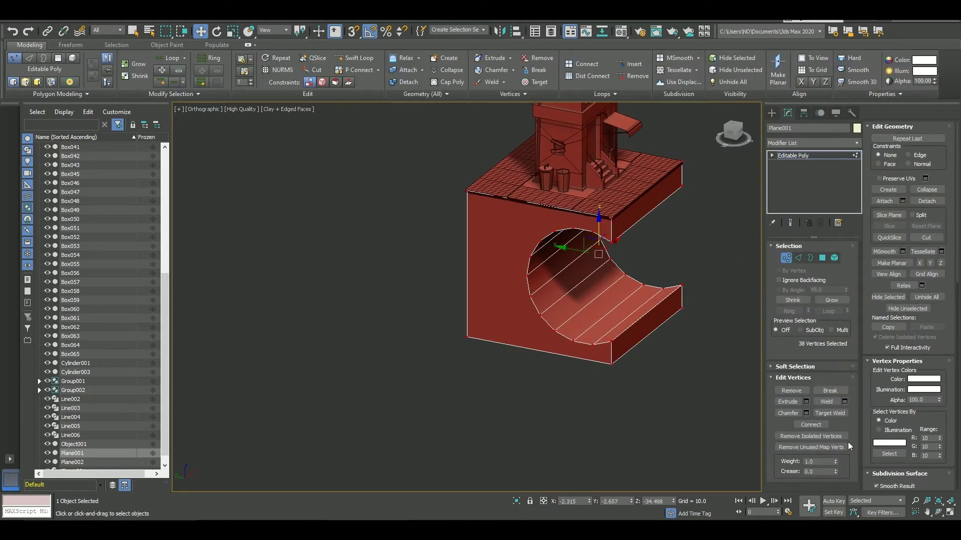
left_click(785, 258)
key("l")
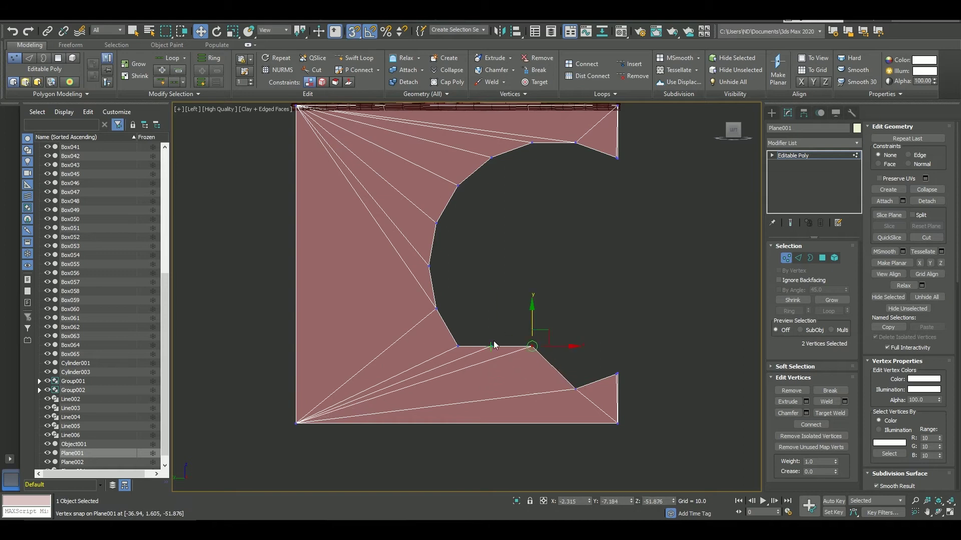
Select the vertices along the tunnel profile and the tunnel floor polygon.
mouse_move(494, 345)
middle_mouse_down("alt")
mouse_move(615, 296)
mouse_move(624, 354)
middle_mouse_up("alt")
left_click(625, 354, "ctrl")
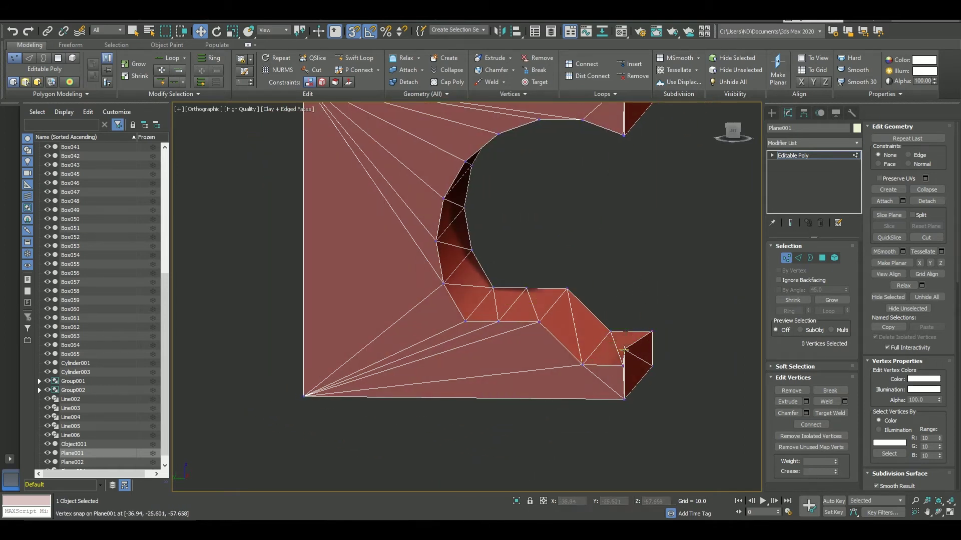
middle_click_drag(656, 255, 777, 261, "alt")
key("4")
mouse_move(651, 281)
middle_mouse_down("alt")
mouse_move(716, 298)
mouse_move(681, 290)
mouse_move(662, 302)
middle_mouse_up("alt")
left_click(598, 315)
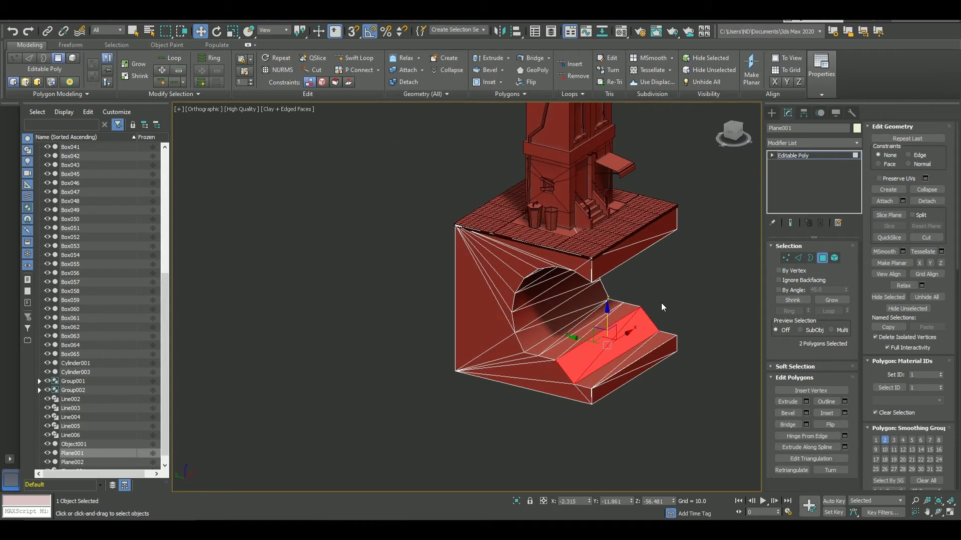
Snap the lower cutout vertices level in the Left view, then exit sub-object editing.
key("l")
key("1")
left_click_drag(567, 260, 639, 227)
scroll(711, 234, "down", 4)
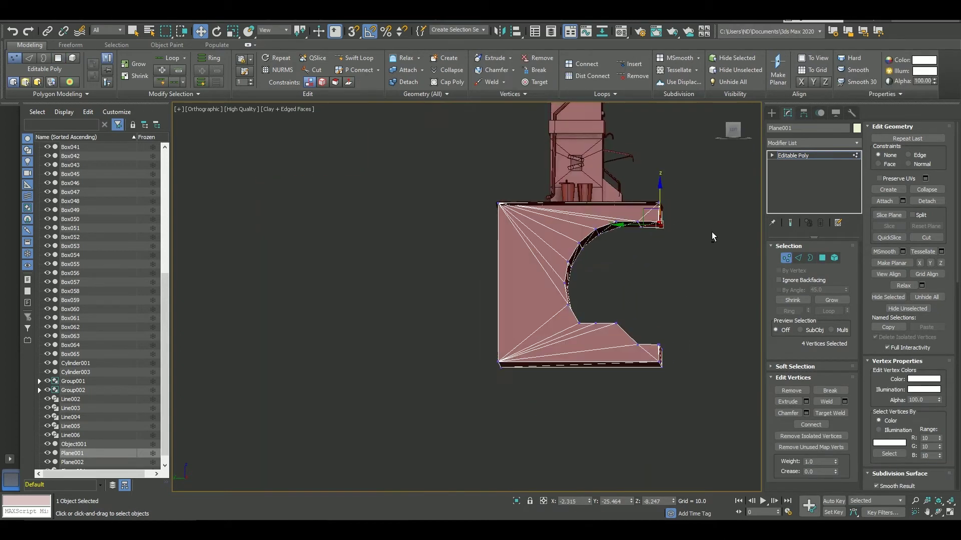
middle_click_drag(607, 273, 697, 256, "alt")
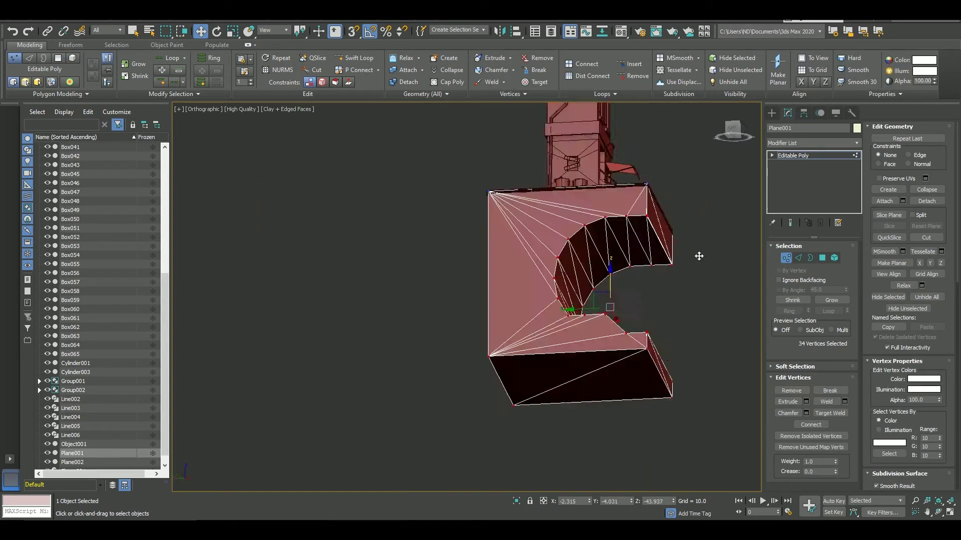
left_click(786, 258)
left_click(771, 112)
Draw a small cylinder in the Left view and place it below the paving edge.
key("l")
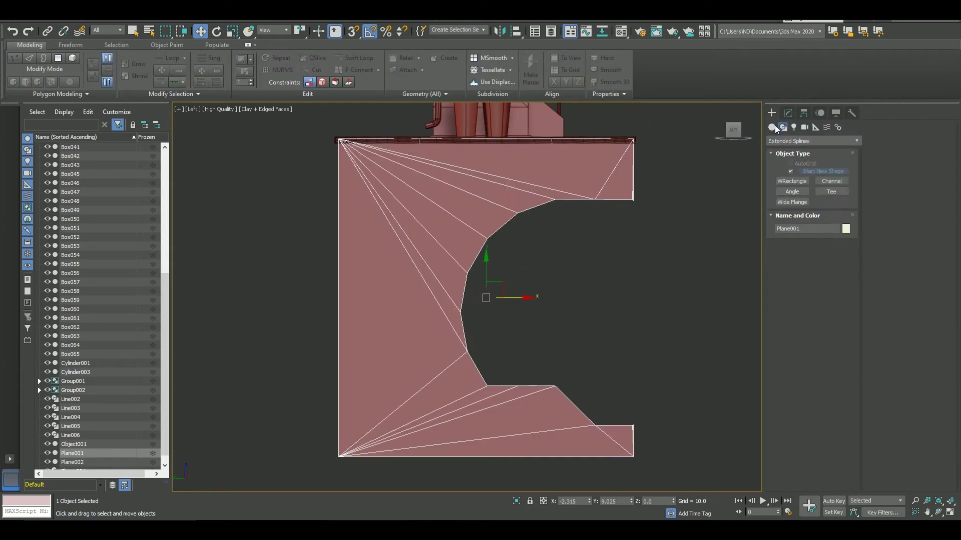
left_click(790, 141)
left_click_drag(623, 300, 641, 301)
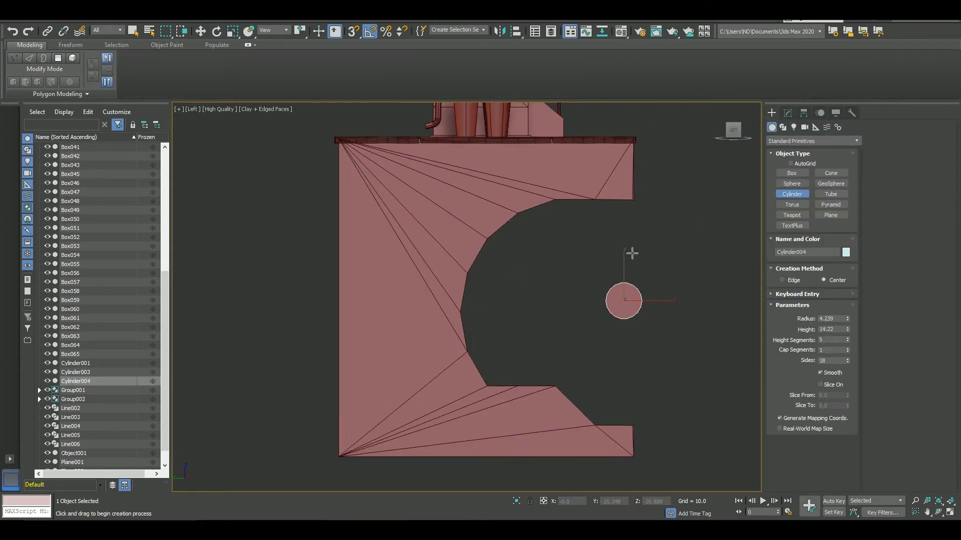
key("w")
middle_click_drag(632, 253, 635, 263, "alt")
middle_click_drag(518, 226, 476, 264, "alt")
scroll(635, 208, "down", 2)
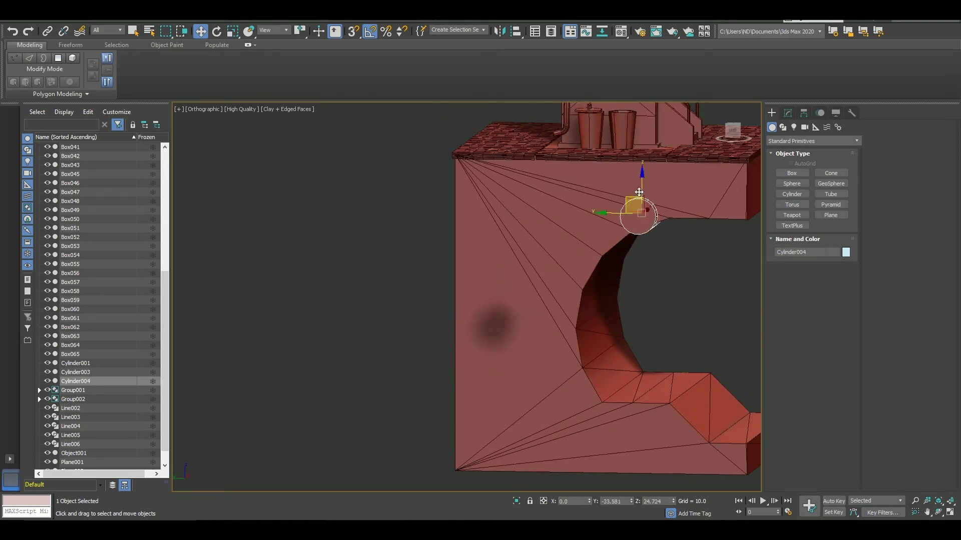
middle_click_drag(635, 208, 581, 249, "alt")
scroll(510, 272, "up", 3)
key("r")
middle_click_drag(509, 273, 519, 273, "alt")
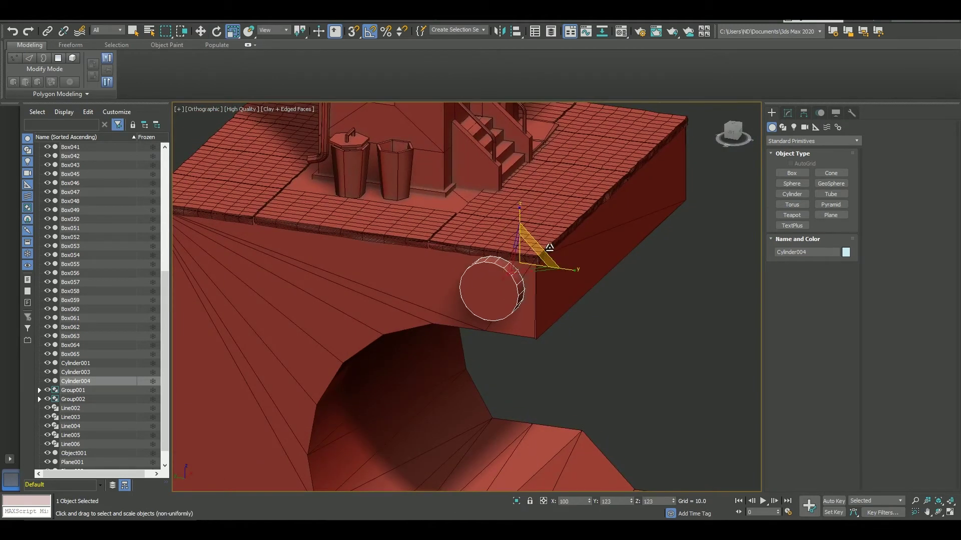
Reselect the new cylinder and frame it from the side.
left_click(788, 112)
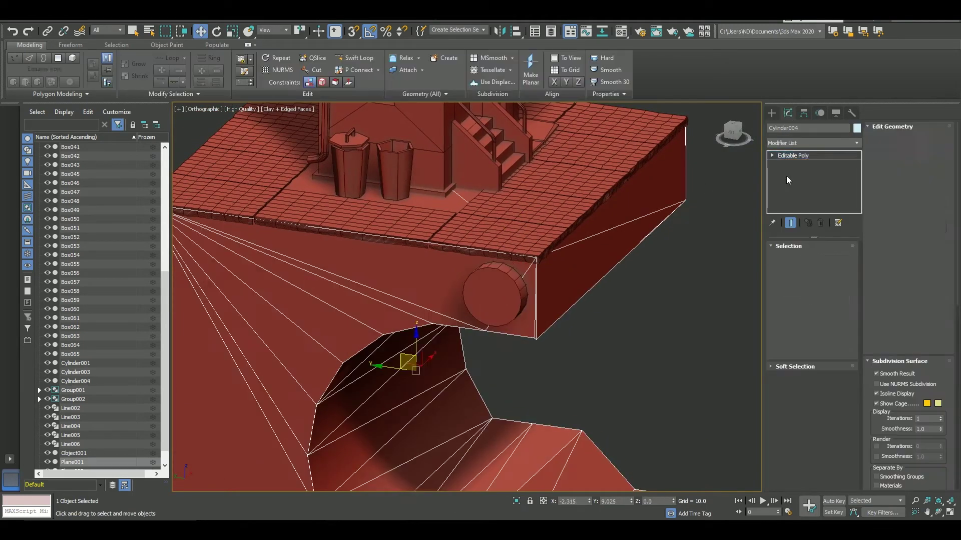
left_click(503, 294)
mouse_move(503, 295)
middle_mouse_down("alt")
mouse_move(576, 304)
mouse_move(591, 281)
middle_mouse_up("alt")
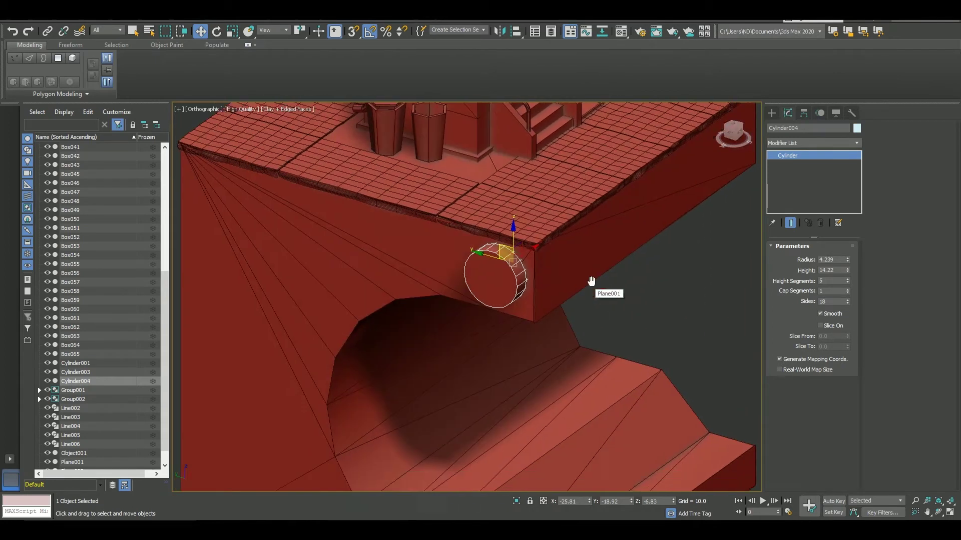
scroll(591, 282, "down", 5)
scroll(587, 262, "down", 1)
scroll(575, 322, "down", 3)
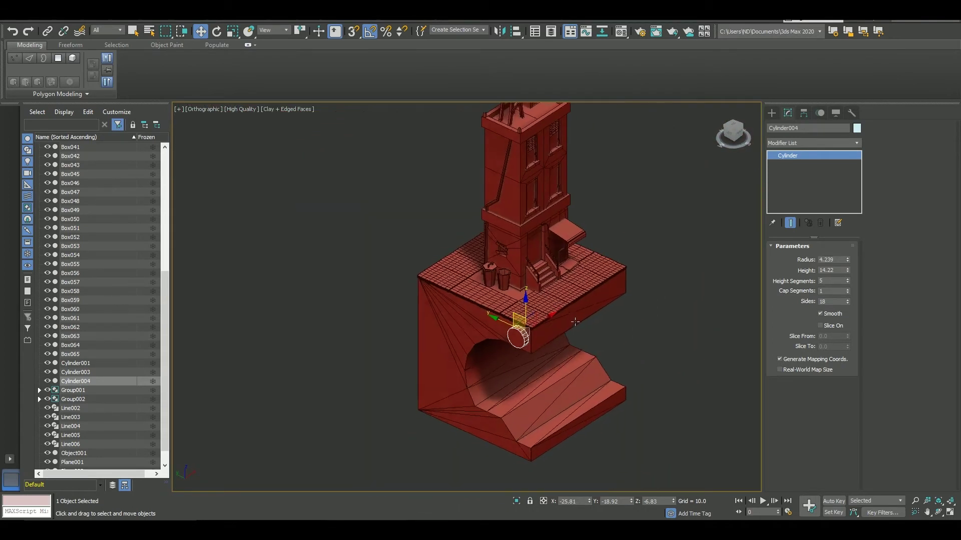
middle_click_drag(526, 378, 501, 373, "alt")
scroll(516, 332, "up", 3)
scroll(516, 333, "up", 2)
Convert the cylinder to Editable Poly and extrude its outer end cap by 10.
right_click(789, 156)
left_click(825, 232)
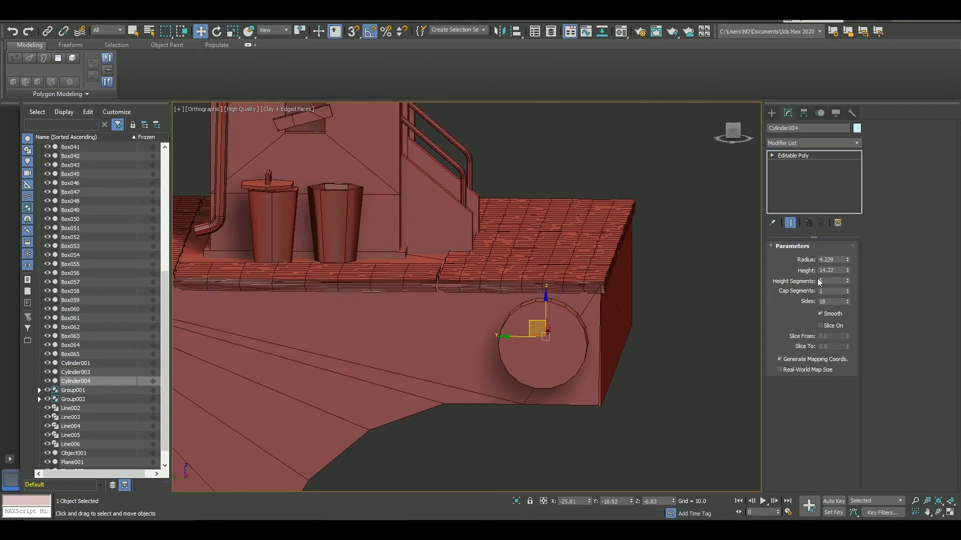
key("4")
left_click(472, 331)
middle_click_drag(472, 334, 502, 377, "alt")
key("shift+e")
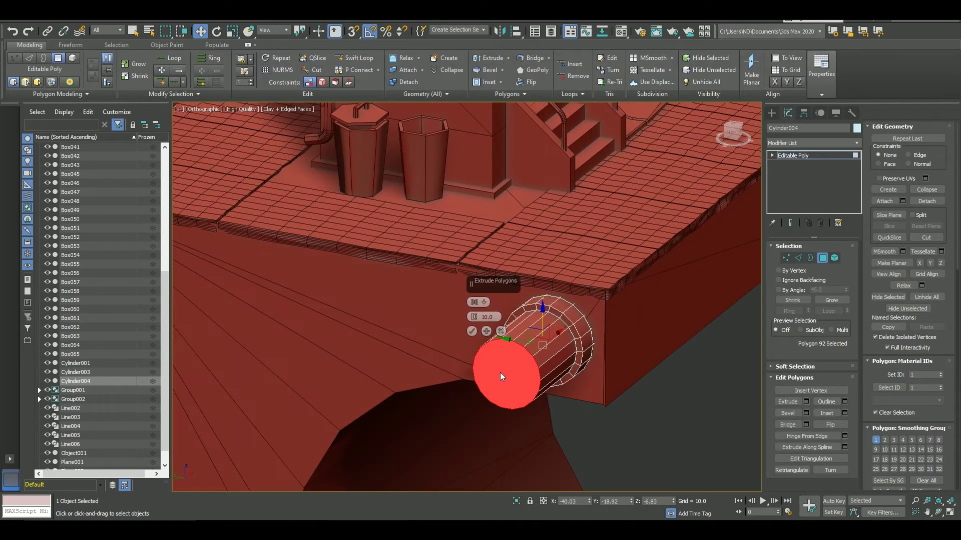
scroll(487, 427, "down", 2)
left_click(822, 258)
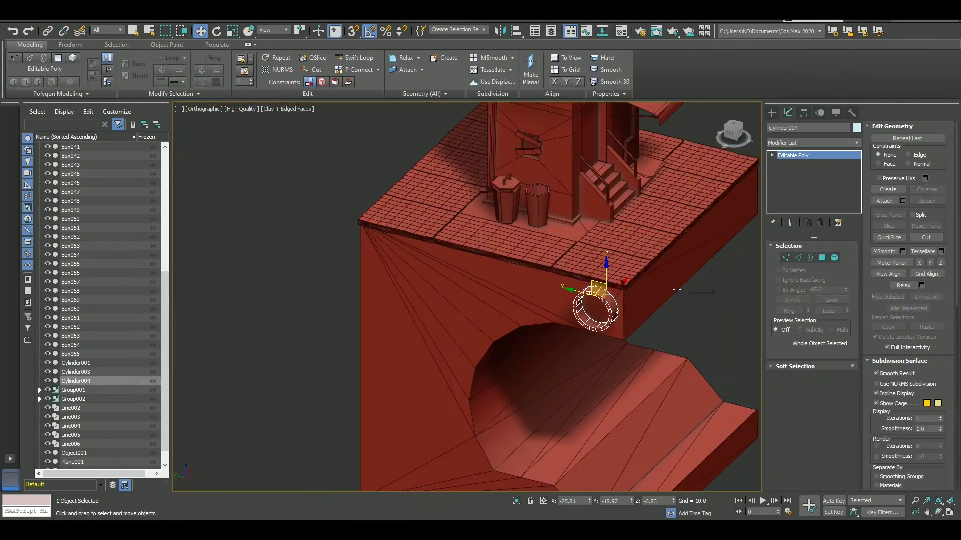
scroll(681, 308, "down", 2)
middle_click_drag(681, 308, 566, 334, "alt")
Create a box in the Left view and select its side polygon.
key("l")
left_click(772, 113)
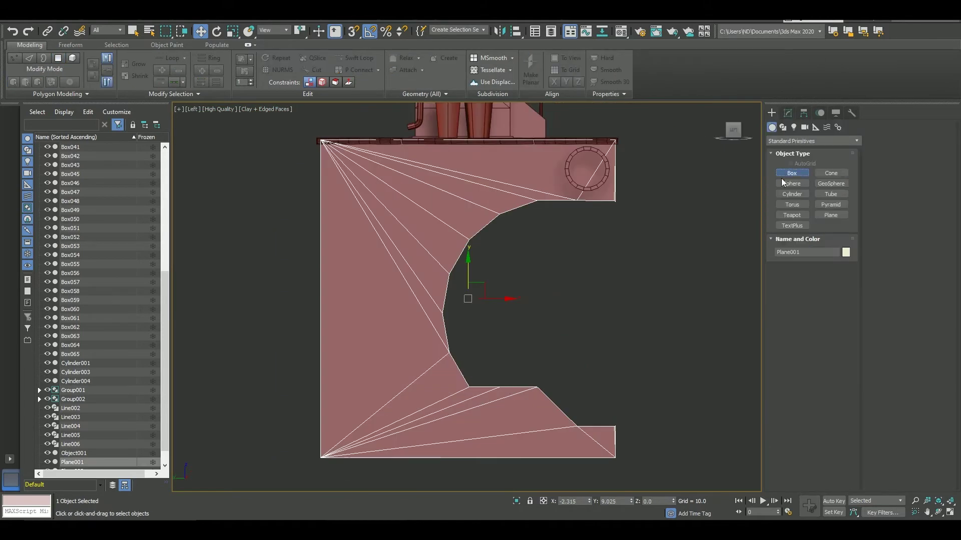
left_click(792, 173)
left_click(787, 112)
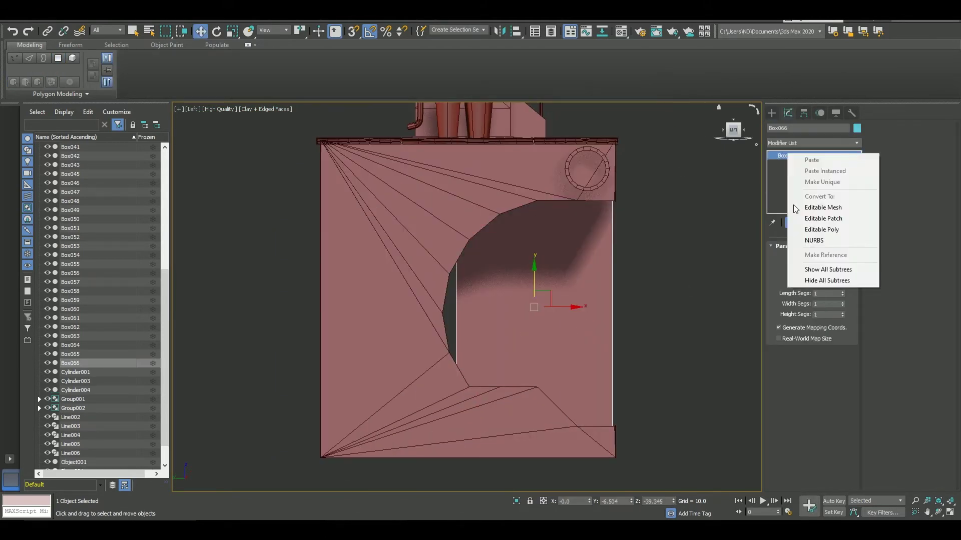
key("1")
mouse_move(536, 365)
middle_mouse_down("alt")
mouse_move(505, 311)
mouse_move(632, 306)
mouse_move(562, 356)
mouse_move(567, 310)
mouse_move(517, 249)
middle_mouse_up("alt")
key("1")
key("4")
left_click(516, 249)
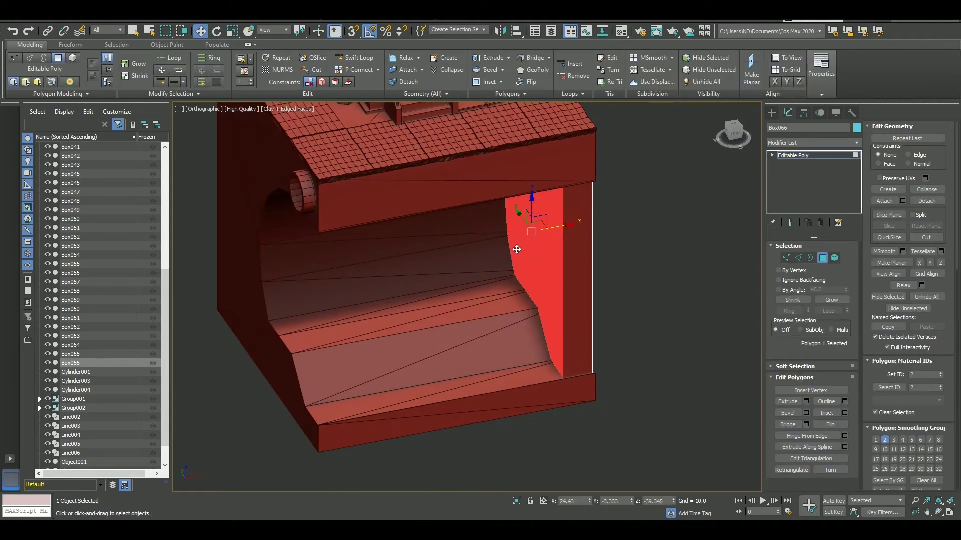
Inspect the wall piece in wireframe, cycling through its vertex, edge and polygon levels.
key("l")
key("4")
key("z")
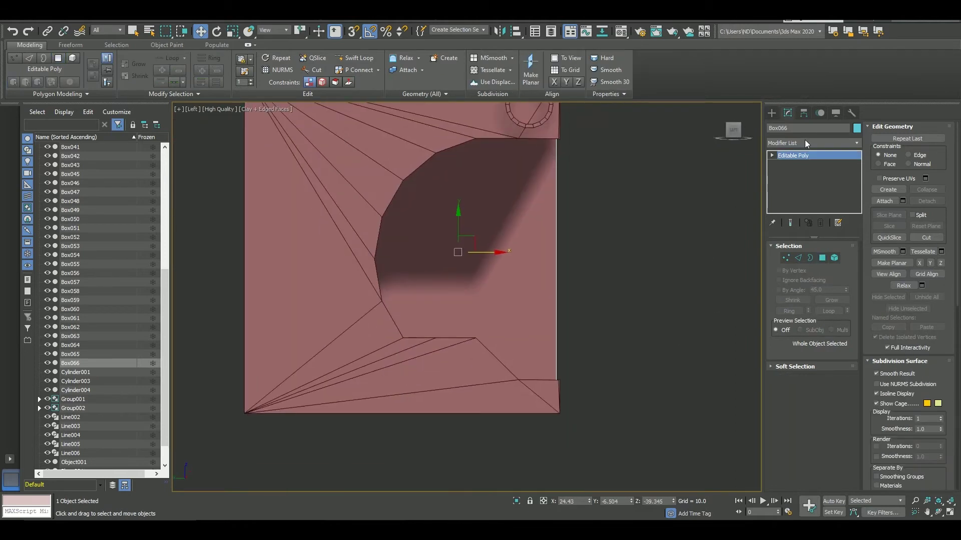
left_click(771, 113)
left_click(788, 113)
key("F3")
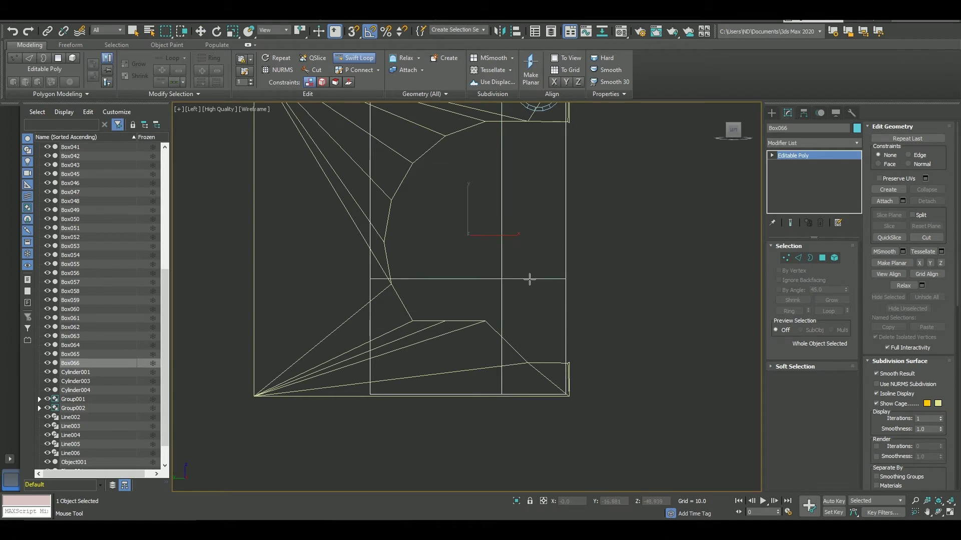
left_click(785, 258)
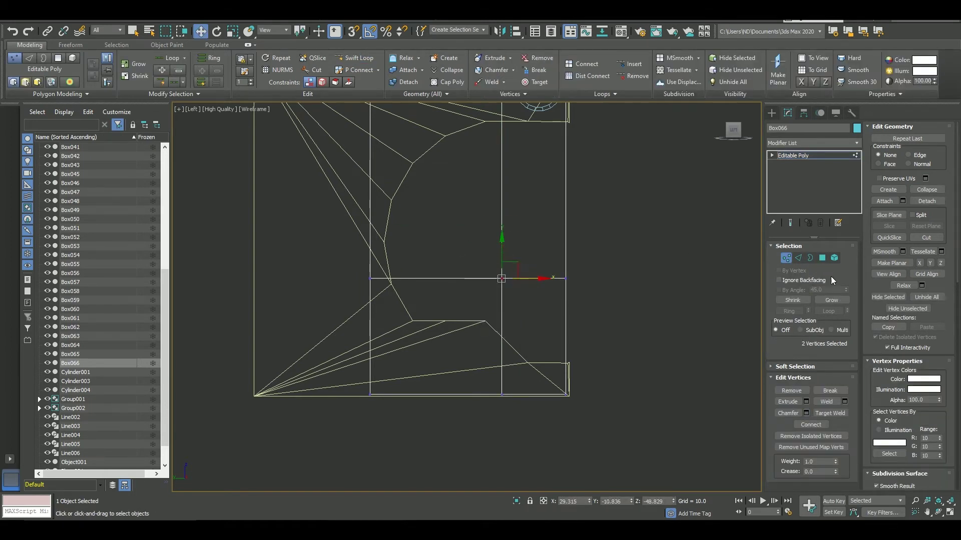
key("4")
key("2")
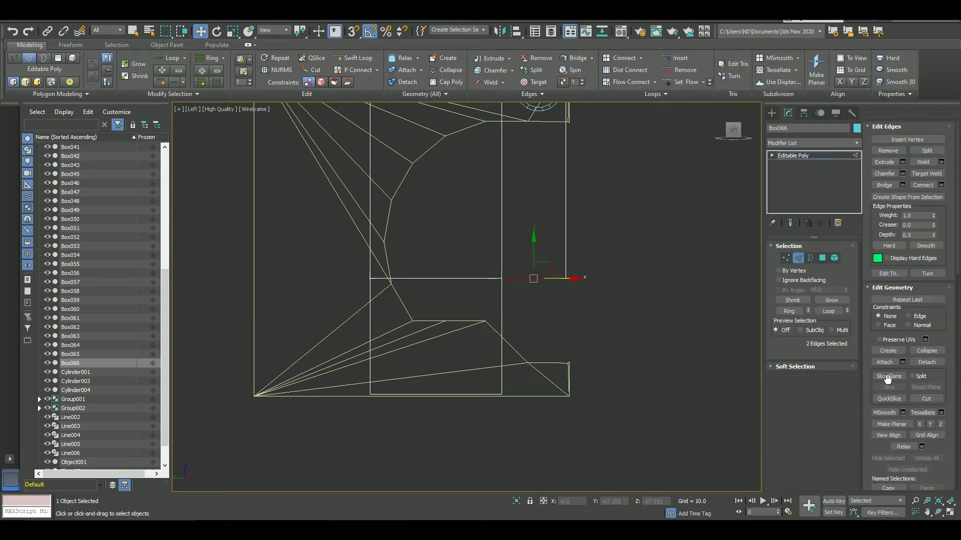
key("1")
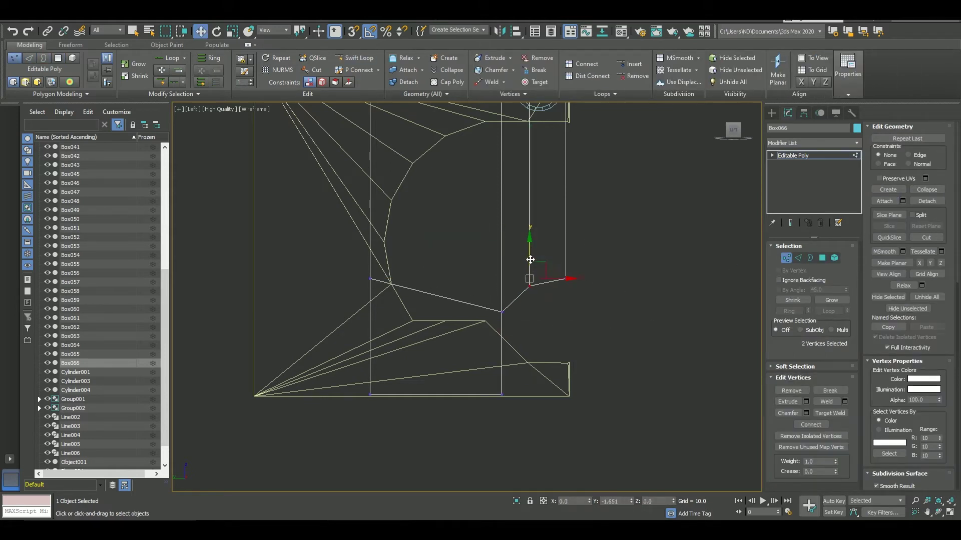
key("4")
key("6")
key("F3")
Select the vertices at the notch corner on Box066 and return to the Left view.
mouse_move(575, 325)
middle_mouse_down("alt")
mouse_move(523, 354)
mouse_move(582, 318)
middle_mouse_up("alt")
scroll(582, 318, "up", 3)
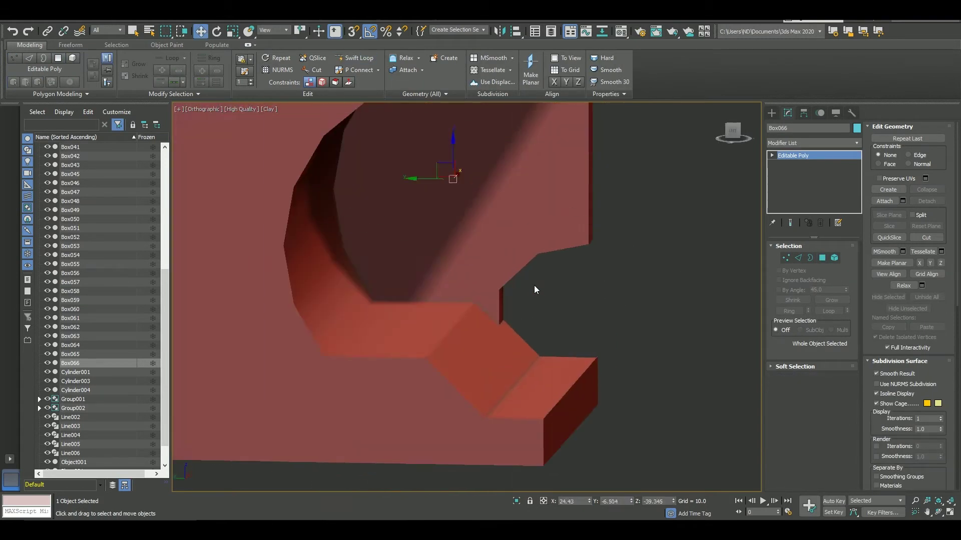
key("1")
left_click_drag(519, 289, 527, 268)
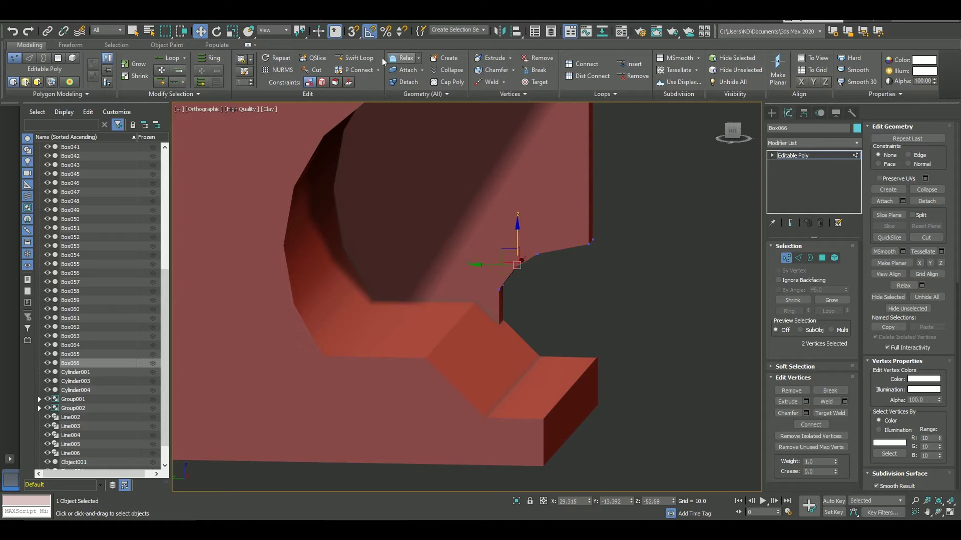
mouse_move(480, 236)
middle_mouse_down("alt")
mouse_move(519, 279)
mouse_move(601, 278)
middle_mouse_up("alt")
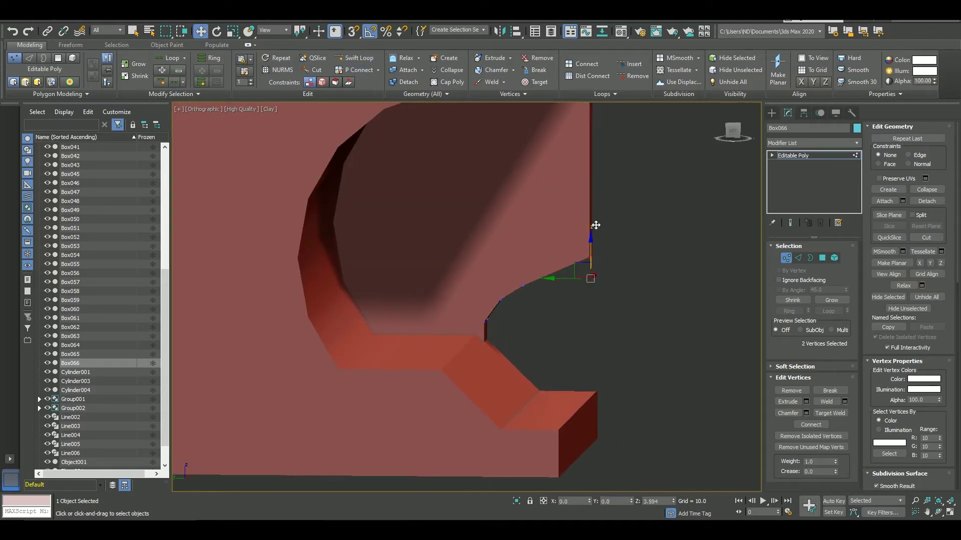
middle_click_drag(595, 225, 551, 286, "alt")
key("l")
scroll(489, 279, "up", 3)
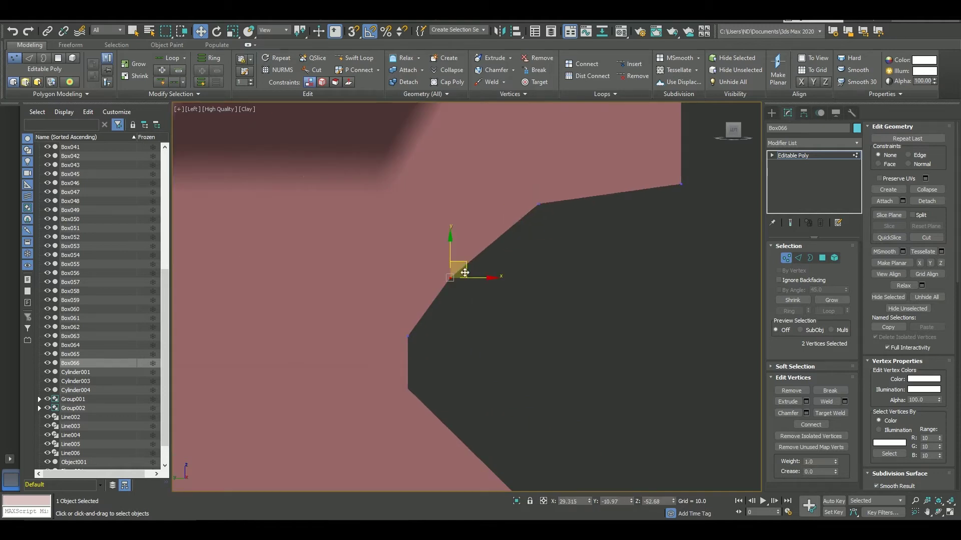
Move the notch vertices up so the edge slopes cleanly into the opening.
middle_click_drag(560, 209, 562, 254)
left_click_drag(682, 228, 691, 171)
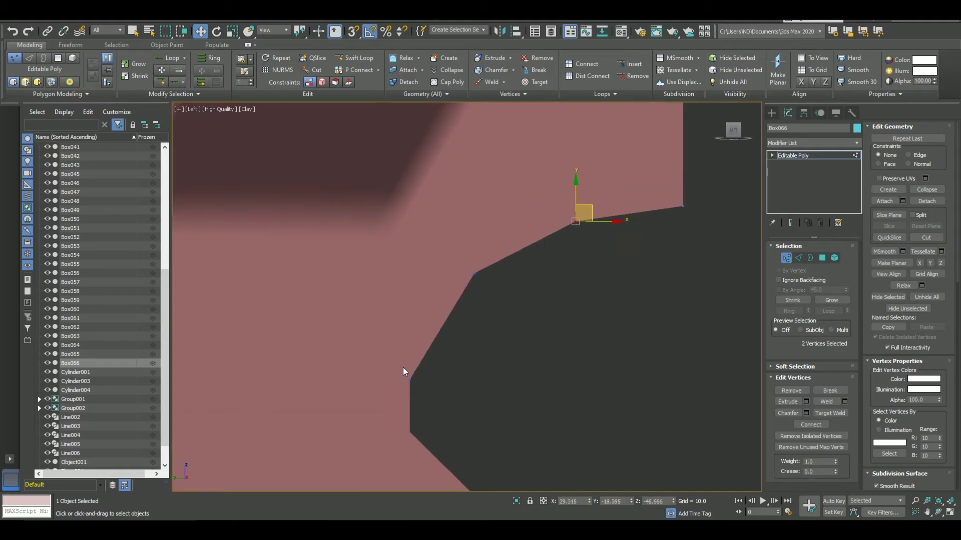
mouse_move(474, 280)
middle_mouse_down("alt")
mouse_move(527, 313)
mouse_move(562, 284)
middle_mouse_up("alt")
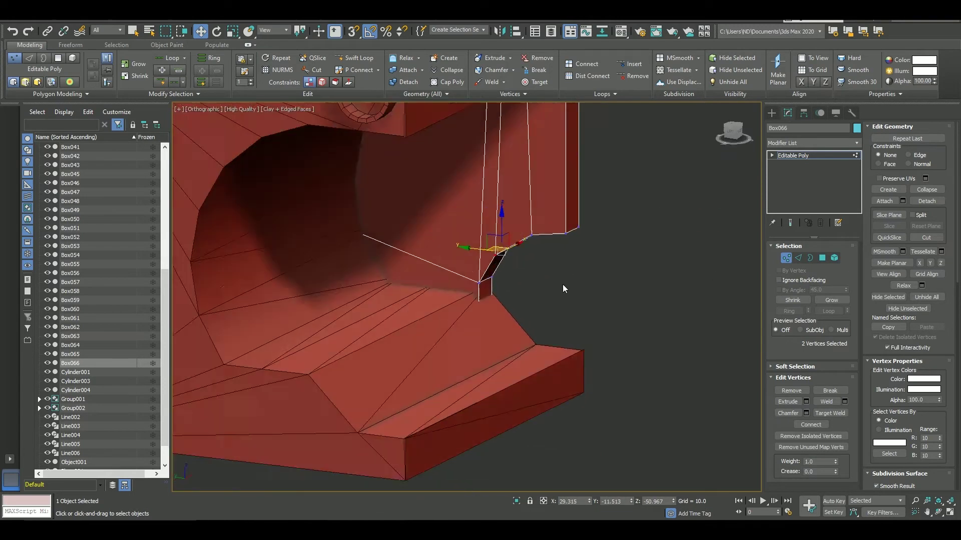
left_click(771, 113)
left_click(797, 173)
Draw a slab box along the tunnel floor, convert it to Editable Poly and select its top vertices.
key("l")
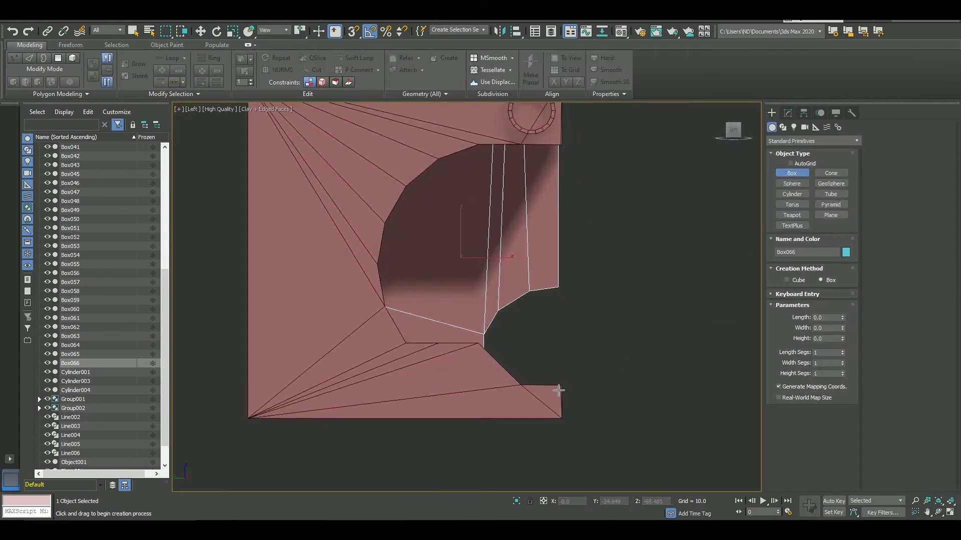
left_click_drag(487, 398, 566, 322)
mouse_move(551, 350)
middle_mouse_down("alt")
mouse_move(533, 308)
mouse_move(636, 328)
middle_mouse_up("alt")
right_click(638, 327)
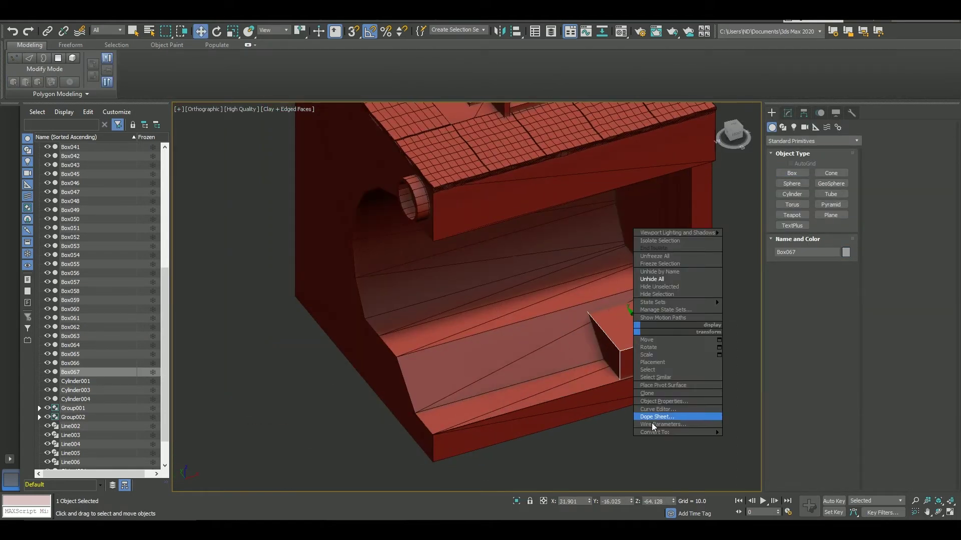
left_click(758, 447)
right_click(672, 346)
left_click(773, 453)
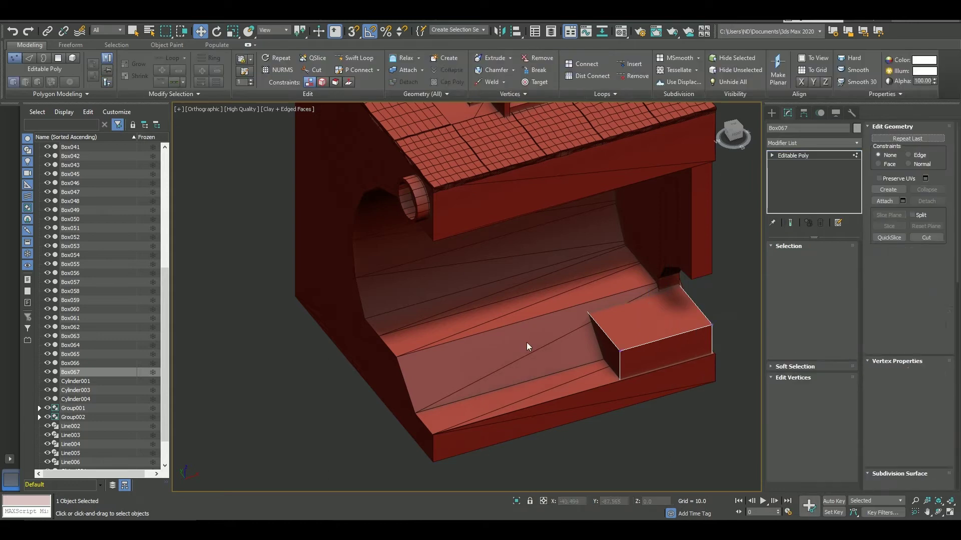
key("1")
middle_click_drag(526, 342, 547, 247, "alt")
left_click_drag(547, 247, 633, 431)
mouse_move(424, 358)
middle_mouse_down("alt")
mouse_move(505, 339)
mouse_move(589, 360)
middle_mouse_up("alt")
Create a thin 8-sided cylinder post (radius 1.185, height 18.82) and move it under the notch.
left_click(771, 112)
left_click(792, 195)
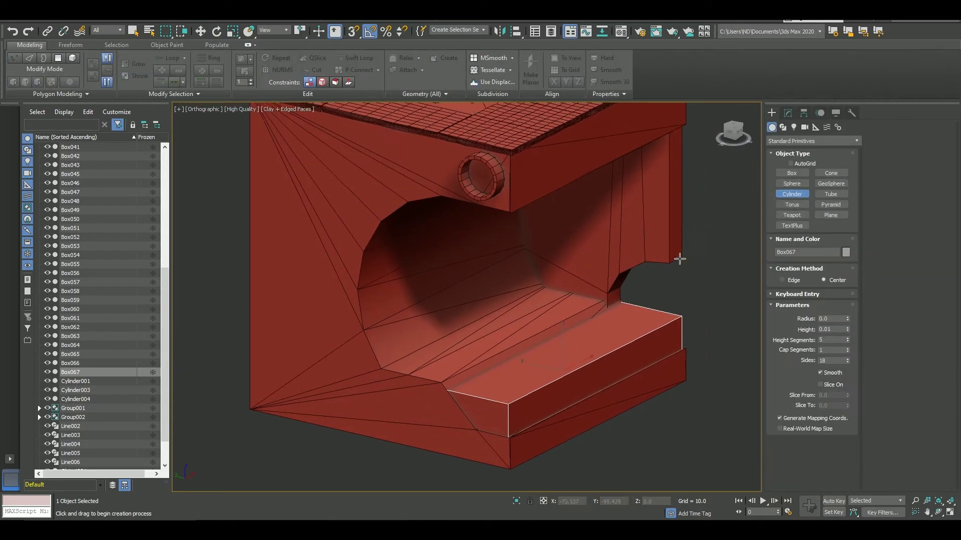
middle_click_drag(677, 257, 678, 367, "alt")
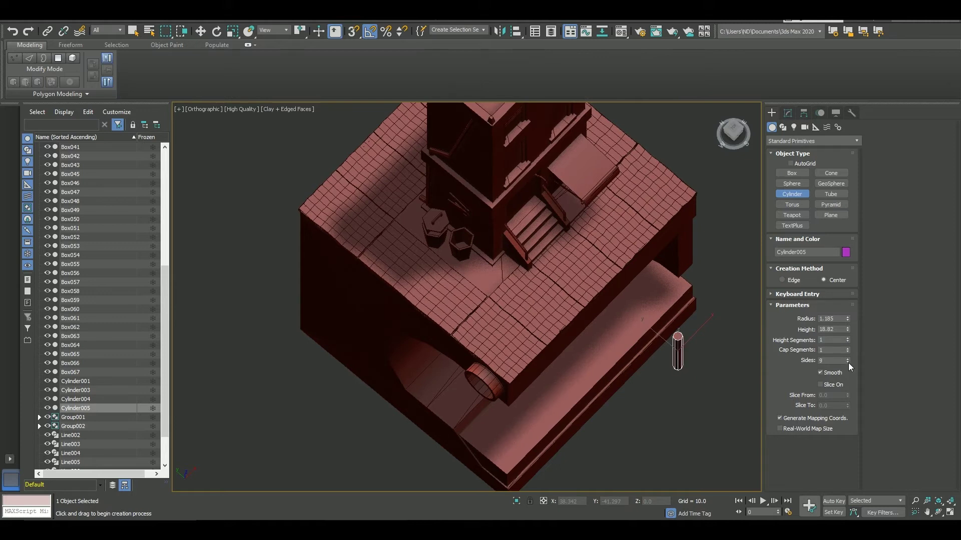
key("w")
scroll(678, 350, "up", 8)
middle_click_drag(643, 332, 641, 181)
key("F4")
left_click(788, 114)
middle_click_drag(679, 398, 672, 305)
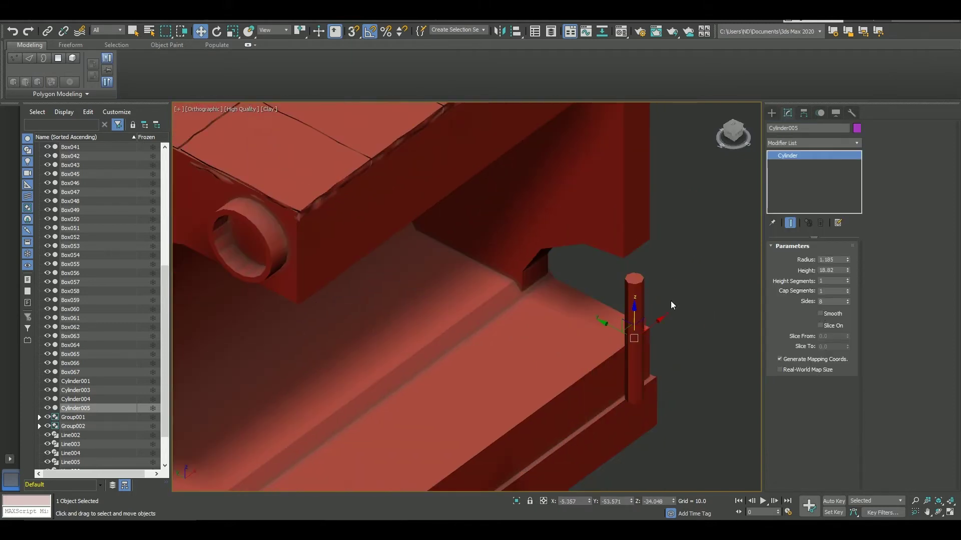
middle_click_drag(609, 138, 620, 136, "alt")
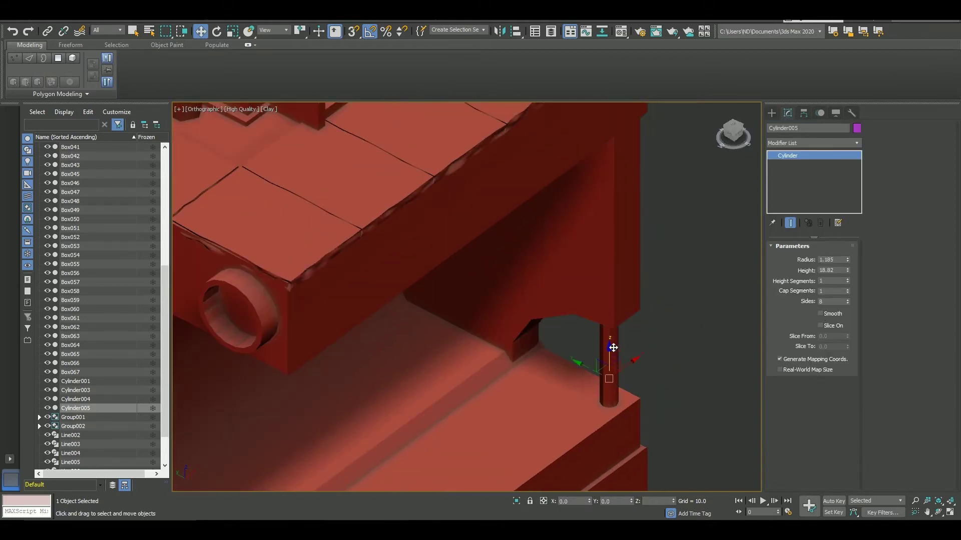
mouse_move(613, 348)
middle_mouse_down("alt")
mouse_move(619, 353)
mouse_move(589, 324)
middle_mouse_up("alt")
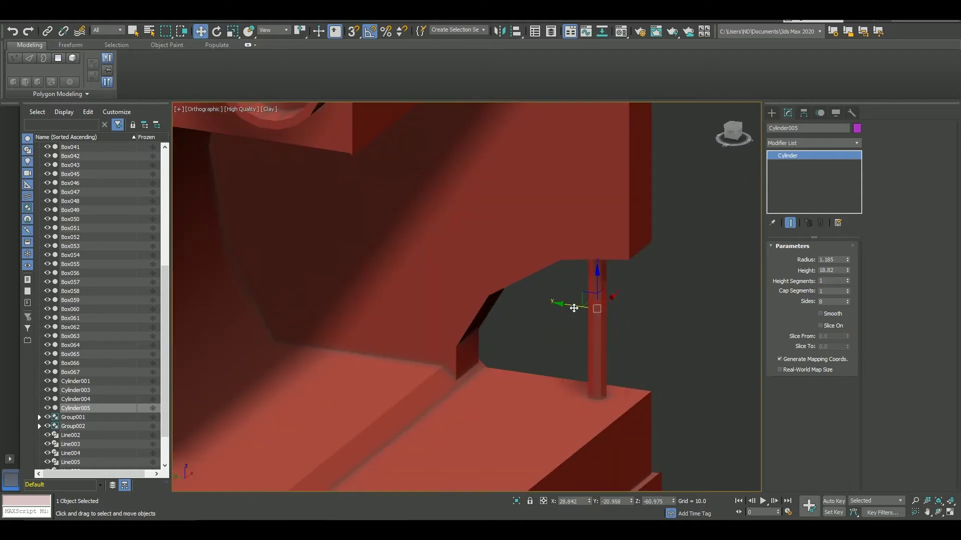
Shift-copy the post beside the first one and check both in wireframe.
middle_click_drag(509, 296, 574, 279, "alt")
left_click(613, 255, "ctrl")
key("F3")
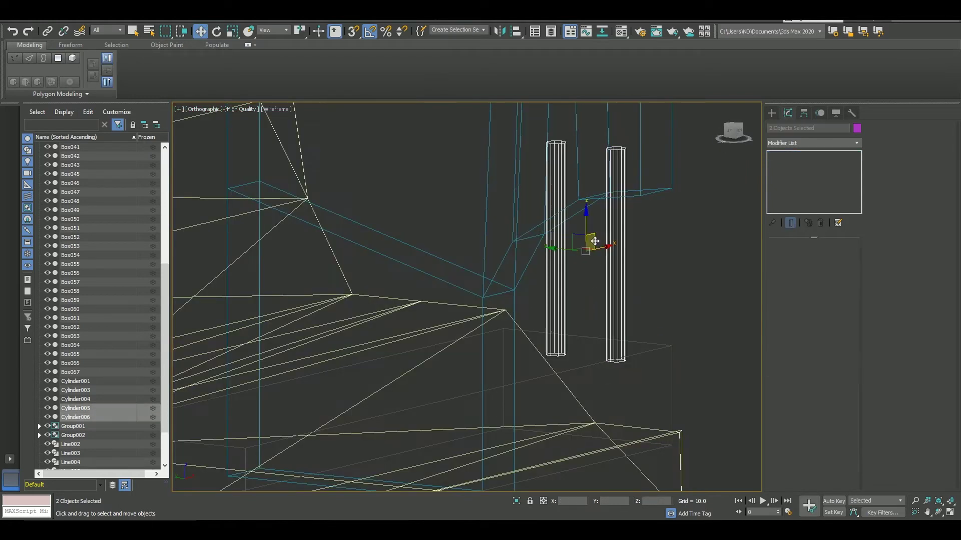
key("F3")
key("r")
key("F3")
mouse_move(586, 327)
middle_mouse_down("alt")
mouse_move(565, 235)
mouse_move(608, 246)
middle_mouse_up("alt")
key("F3")
Convert the second post to Editable Poly and select the eight vertices at its break.
left_click(556, 295)
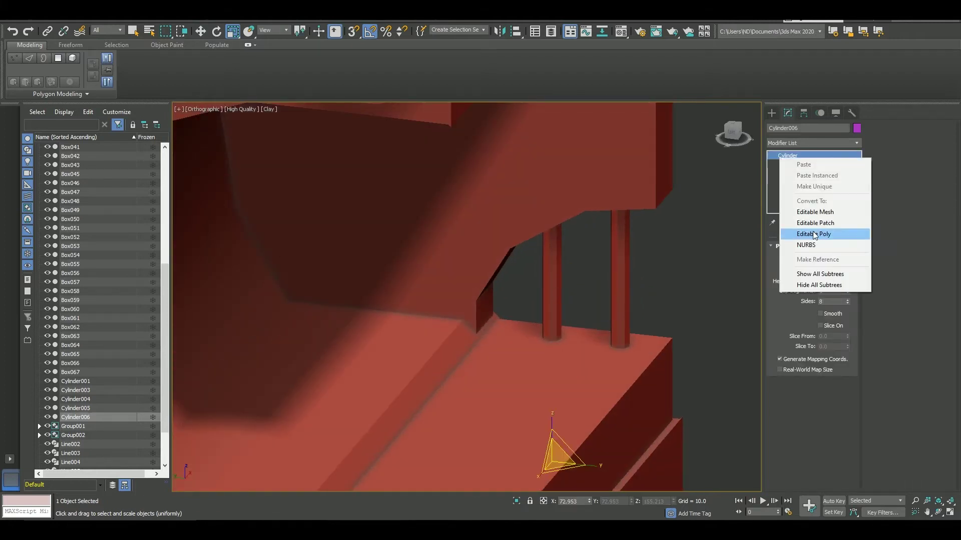
left_click(813, 234)
scroll(553, 260, "up", 3)
key("4")
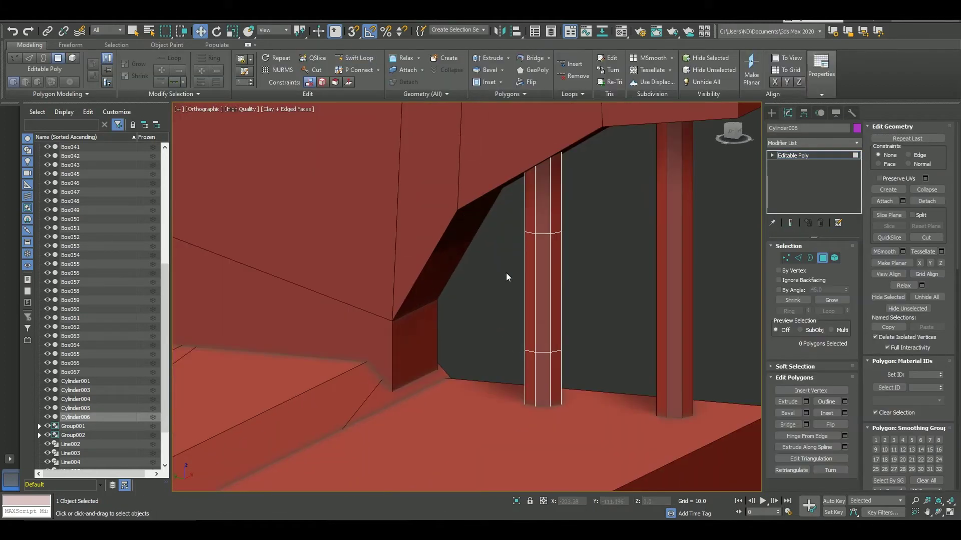
left_click(785, 258)
left_click_drag(515, 335, 571, 358)
scroll(510, 199, "up", 2)
scroll(571, 253, "up", 2)
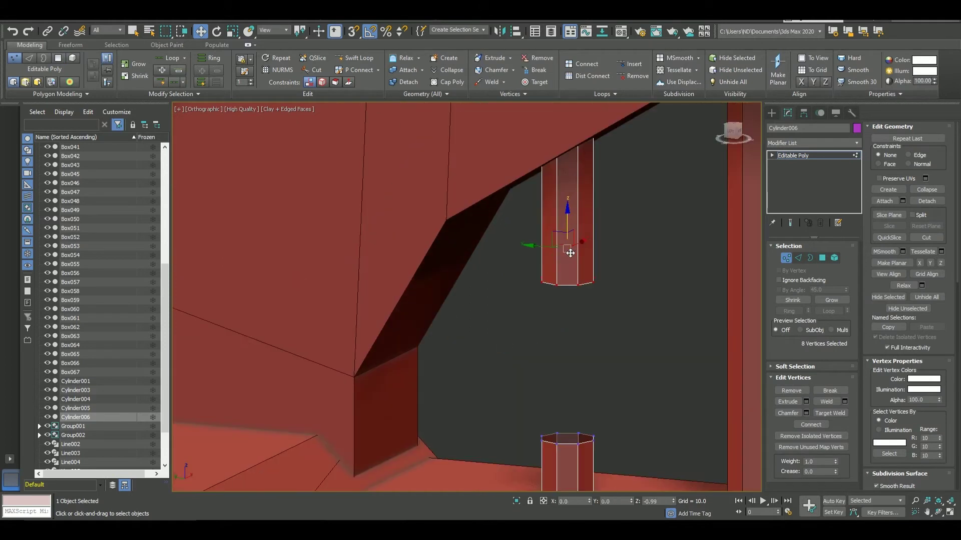
Select the break's open rim and rotate the end vertices into angled broken stubs.
key("3")
left_click_drag(513, 235, 639, 459)
middle_click_drag(566, 350, 565, 296)
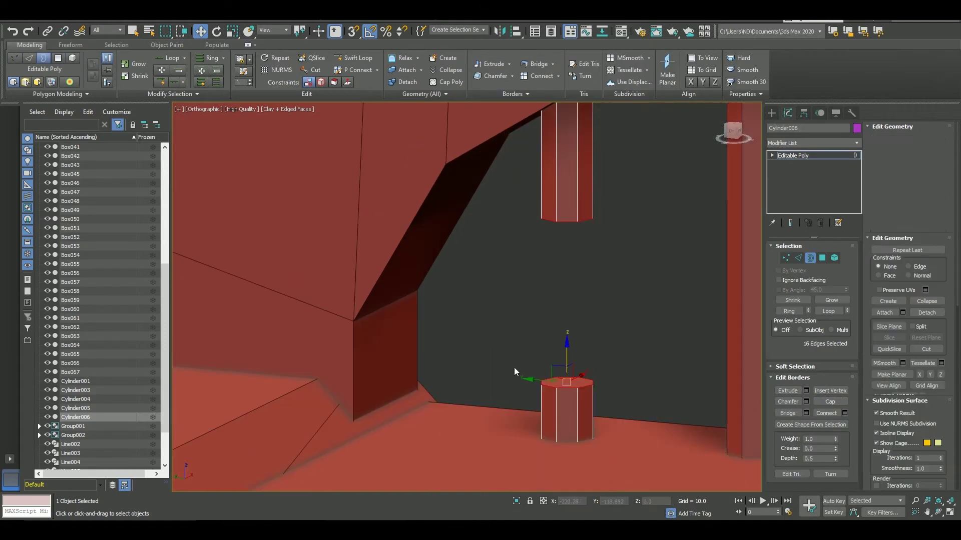
key("1")
key("e")
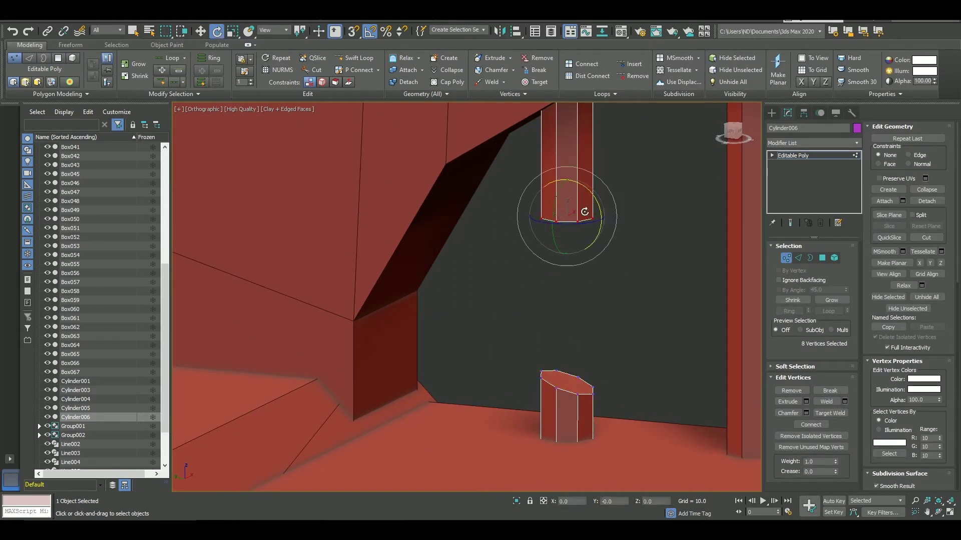
scroll(608, 286, "down", 3)
key("1")
key("w")
key("F4")
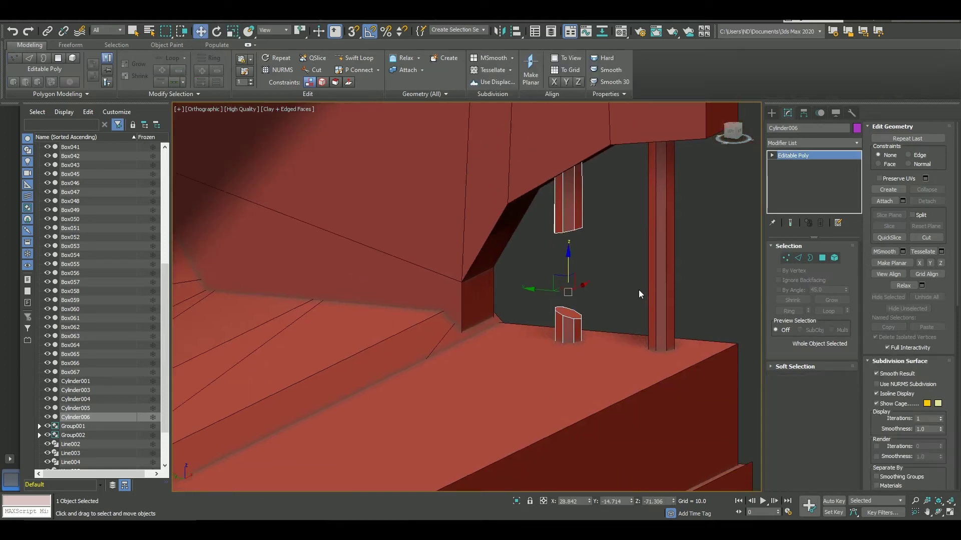
Zoom out and frame the whole building inside the render safe frame.
middle_click_drag(639, 289, 635, 390, "alt")
scroll(636, 391, "down", 10)
key("F4")
key("shift+f")
middle_click_drag(592, 361, 546, 300)
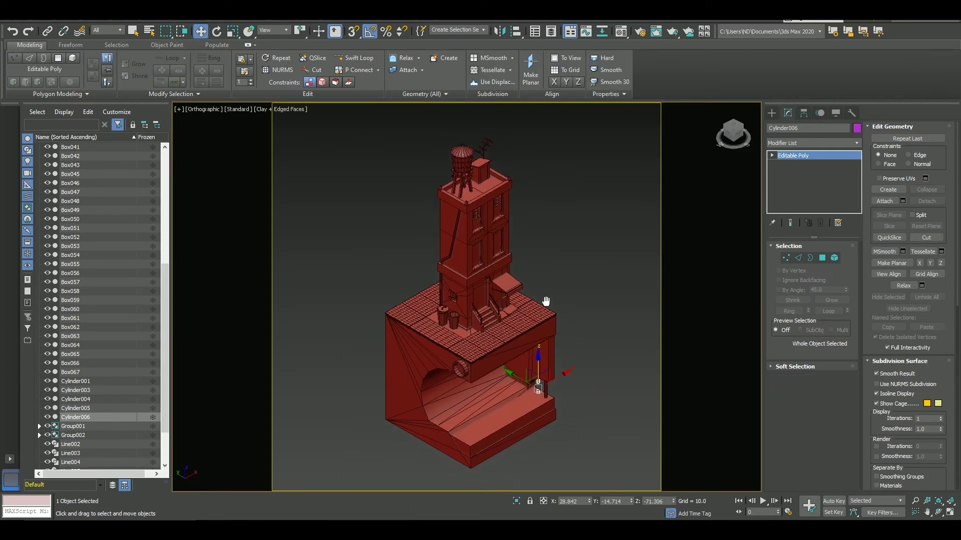
mouse_move(665, 410)
left_mouse_down()
mouse_move(579, 368)
mouse_move(602, 365)
left_mouse_up()
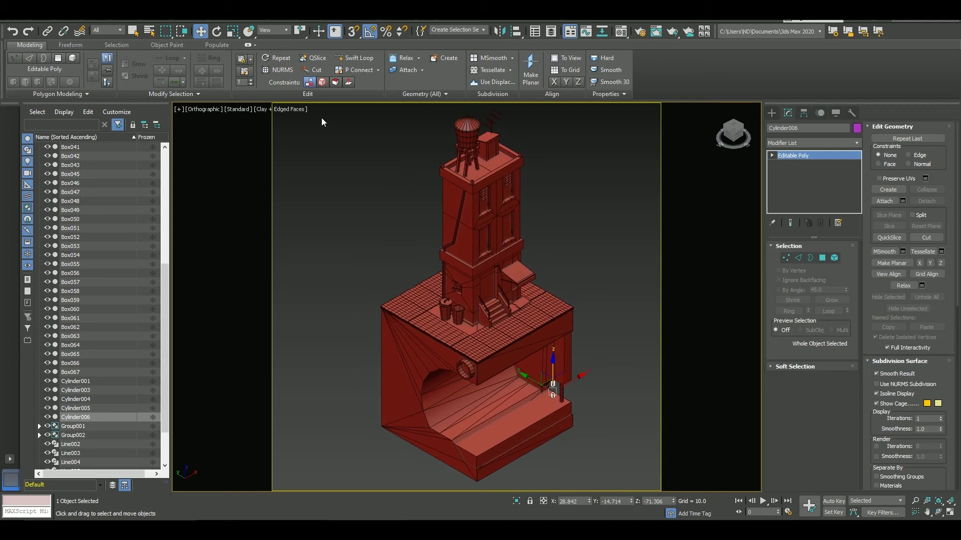
Add a skylight (Sky001) to the scene.
left_click(306, 15)
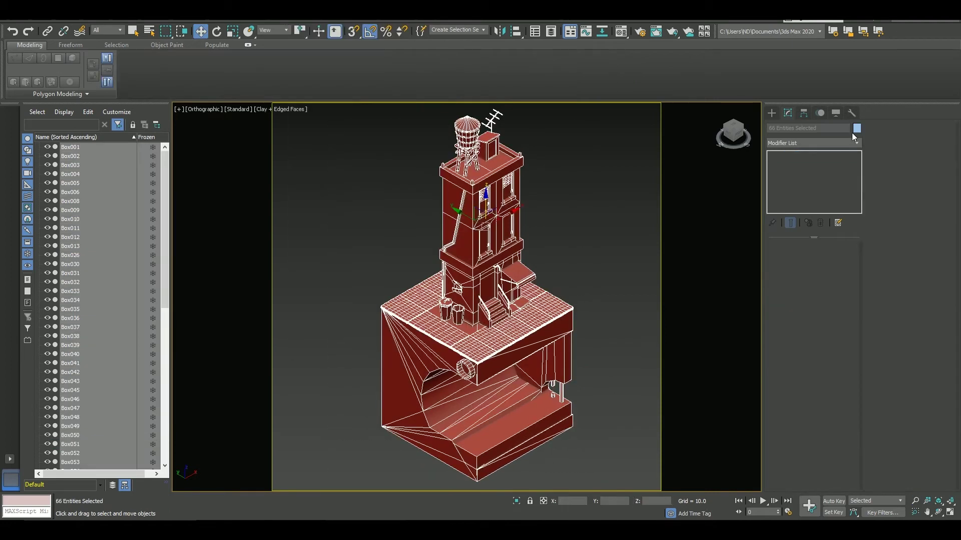
left_click(307, 15)
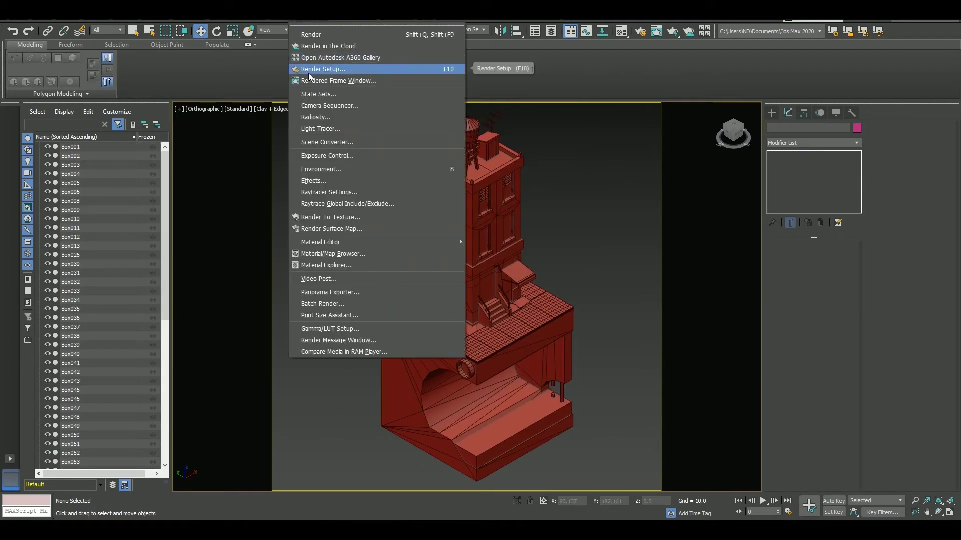
left_click(771, 113)
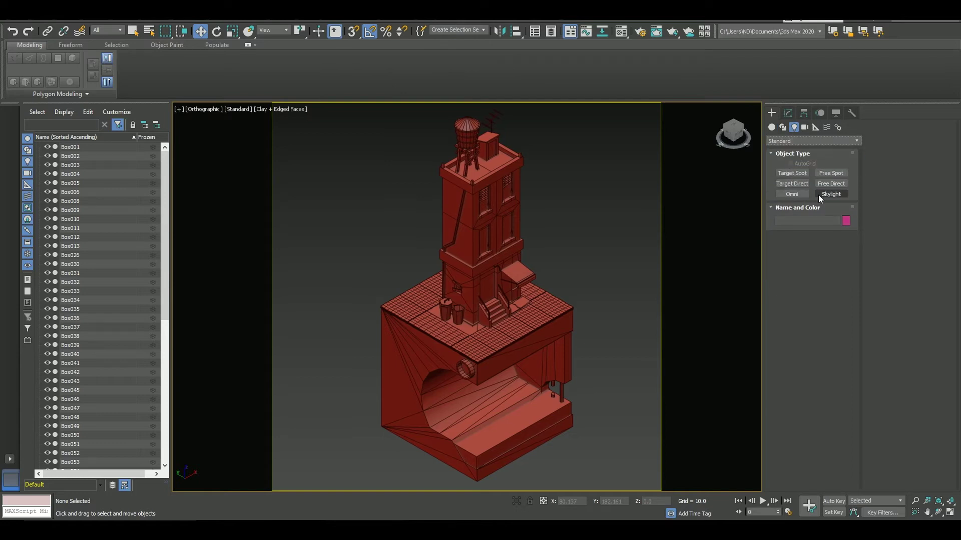
left_click(831, 194)
left_click(619, 245)
Render a grey clay test of the orthographic view, then close the render window.
key("shift+q")
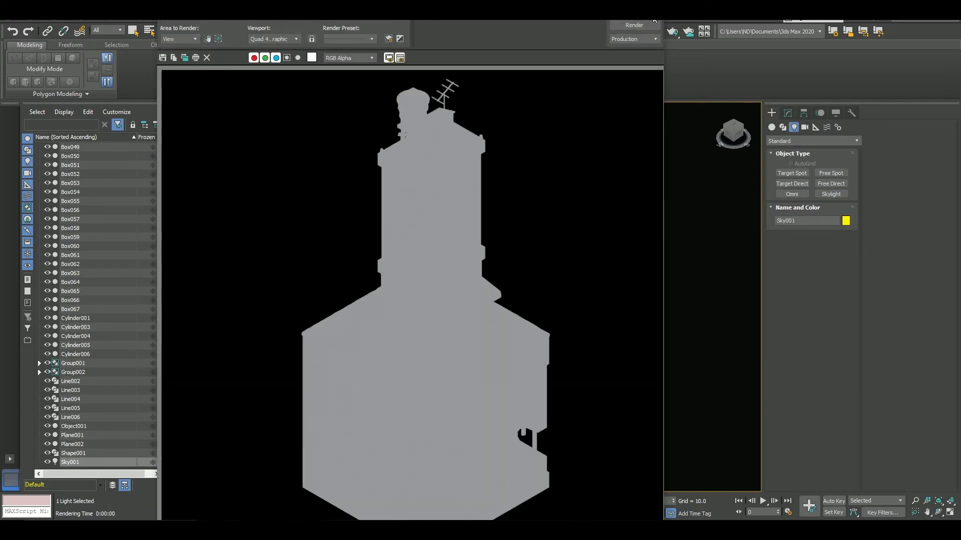
left_click(306, 15)
left_click(310, 49)
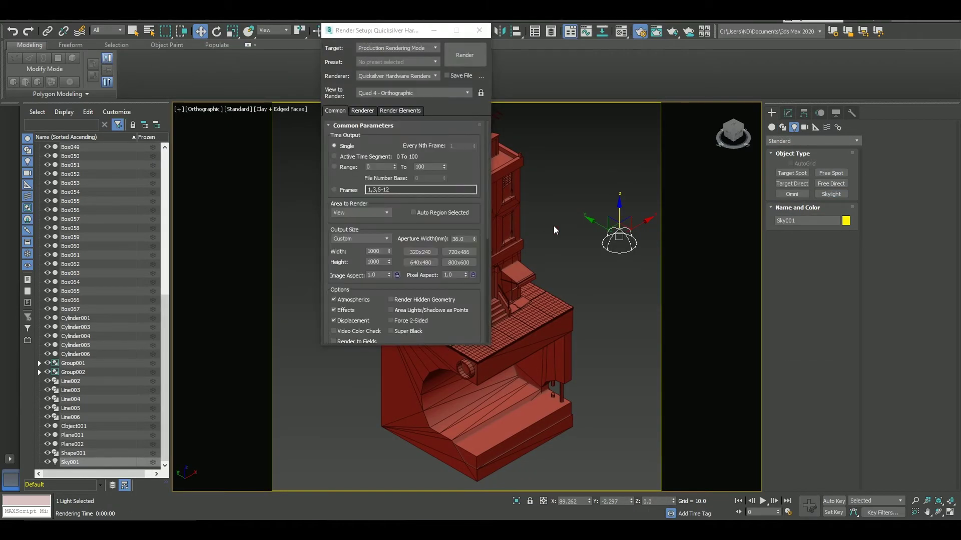
key("shift+q")
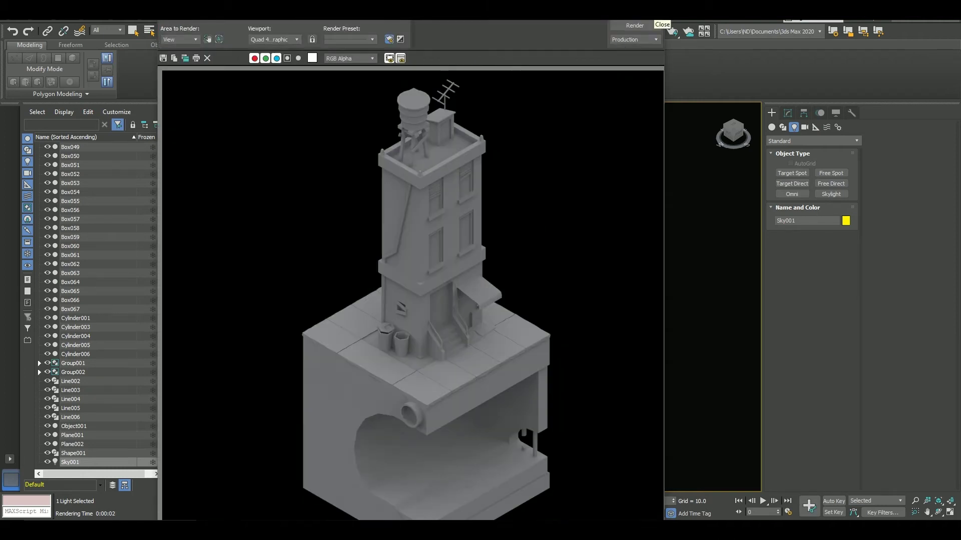
left_click(659, 16)
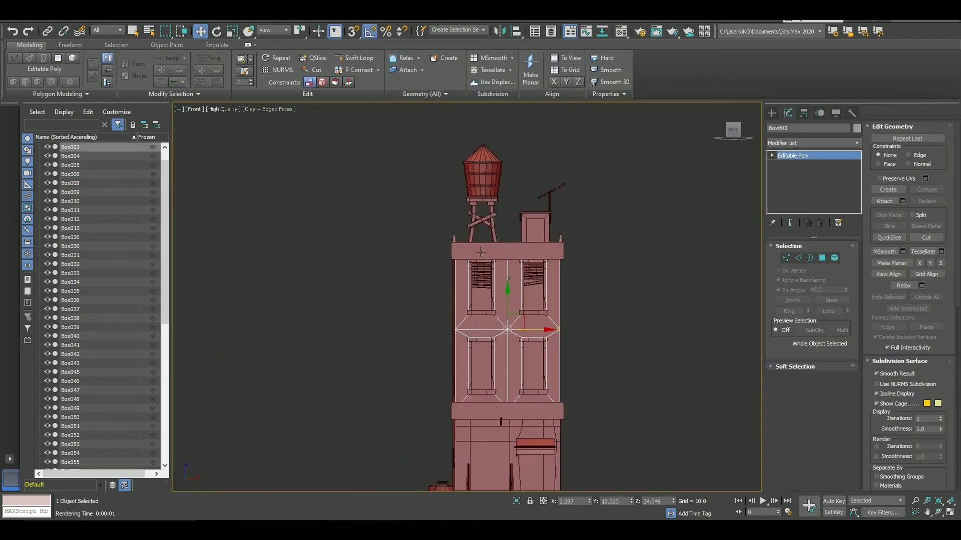
Uniformly scale all the building's objects down so it stands slimmer on its base.
left_click_drag(402, 152, 597, 425)
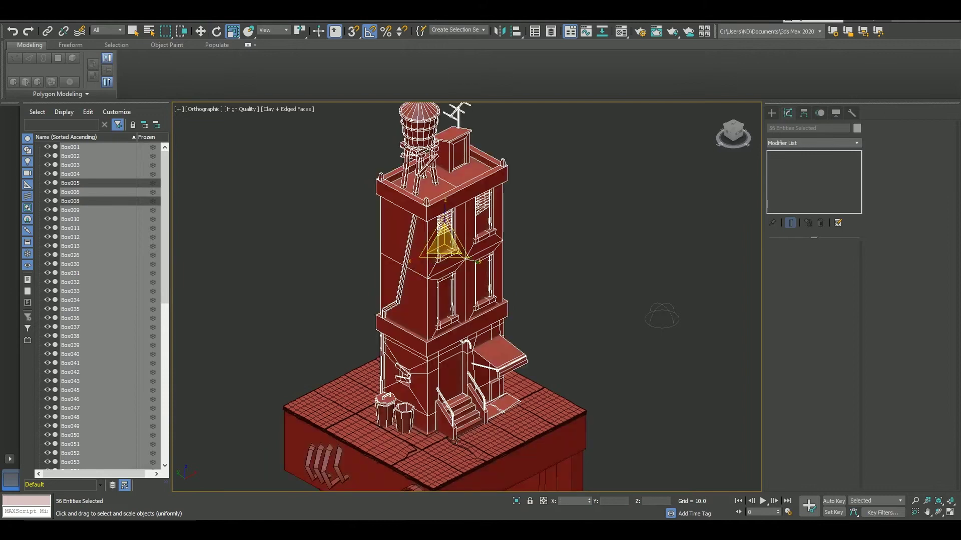
mouse_move(441, 236)
left_mouse_down()
mouse_move(453, 360)
mouse_move(448, 227)
left_mouse_up()
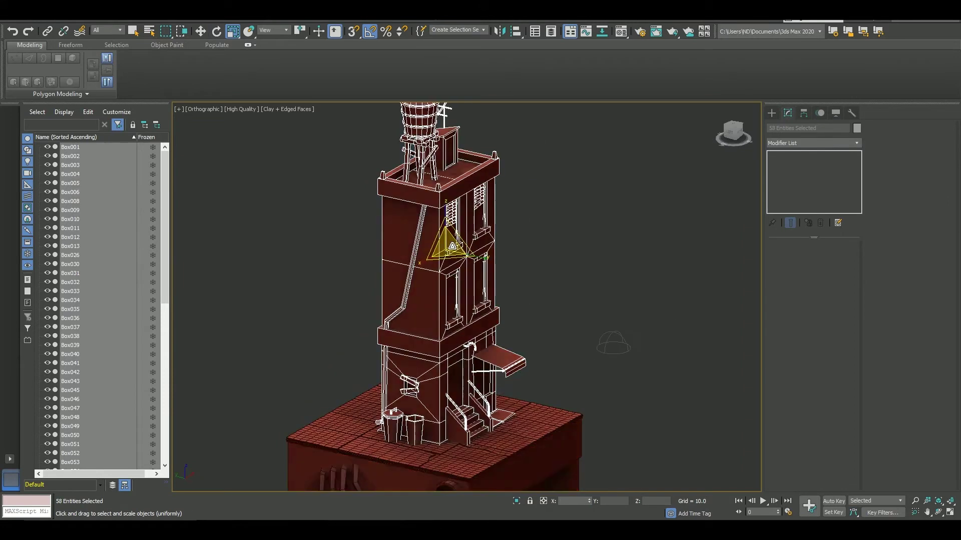
key("w")
scroll(466, 295, "down", 5)
middle_click_drag(466, 295, 500, 280, "alt")
scroll(465, 295, "up", 5)
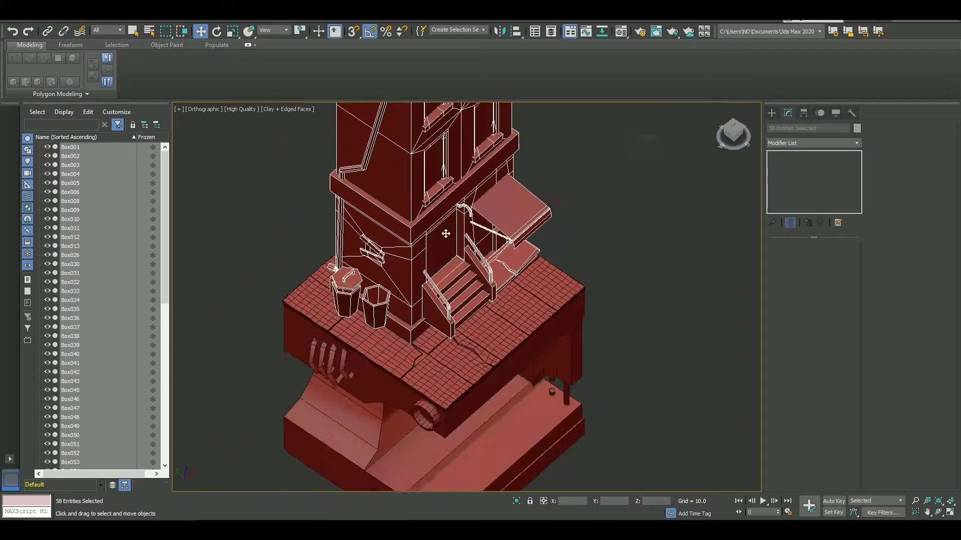
middle_click_drag(439, 194, 453, 189, "alt")
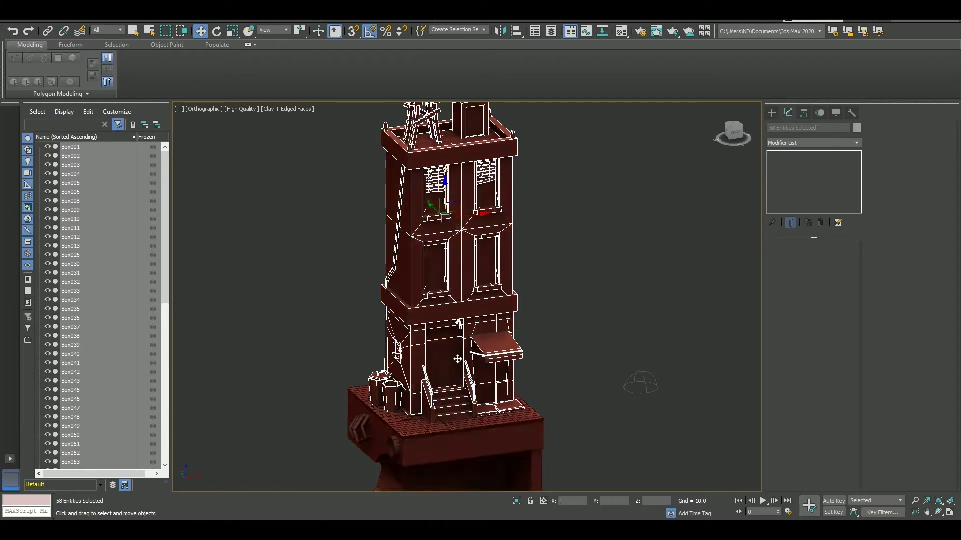
Frame the whole building in the safe frame and render a clay test.
key("shift+f")
middle_click_drag(454, 188, 542, 287, "alt")
scroll(542, 286, "up", 2)
scroll(541, 286, "down", 3)
key("alt+z")
left_click_drag(542, 286, 538, 304)
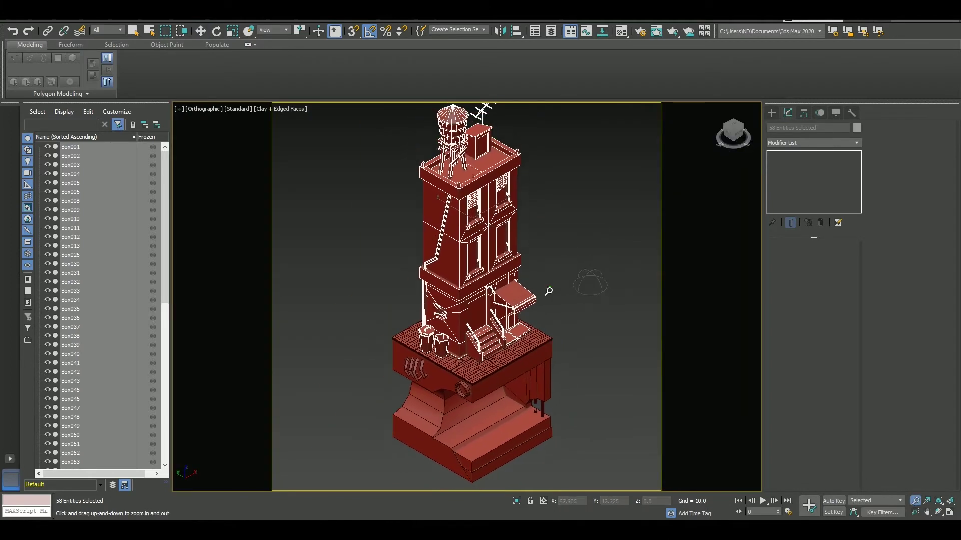
key("shift+q")
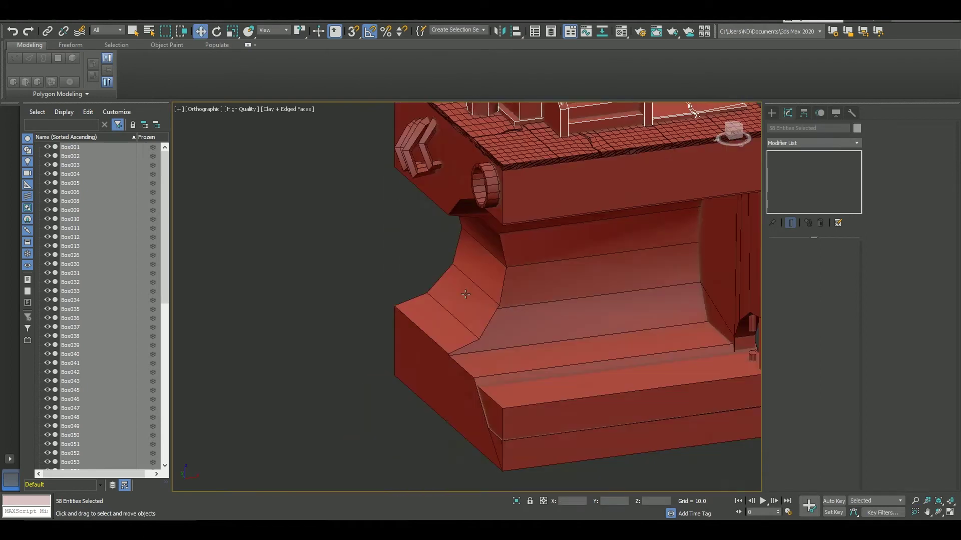
Convert the base Plane001 to Editable Poly and select its upper strip face in Polygon mode.
right_click(800, 153)
left_click(818, 229)
key("4")
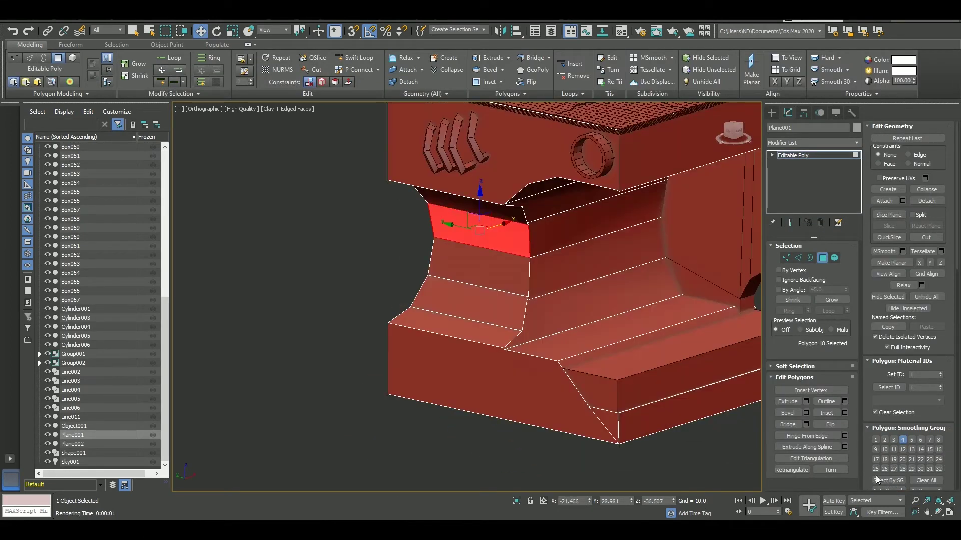
key("alt+w")
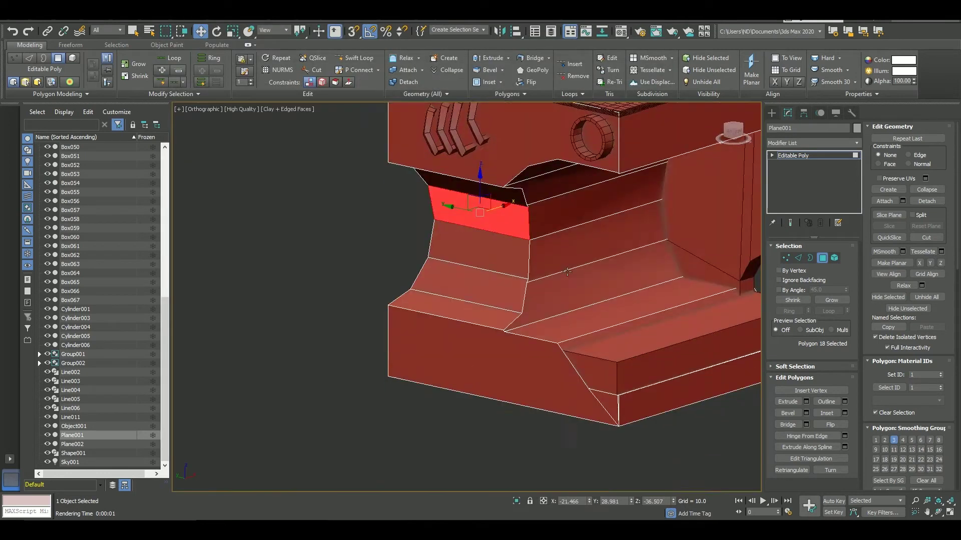
scroll(567, 272, "up", 2)
left_click(560, 230)
scroll(556, 221, "up", 2)
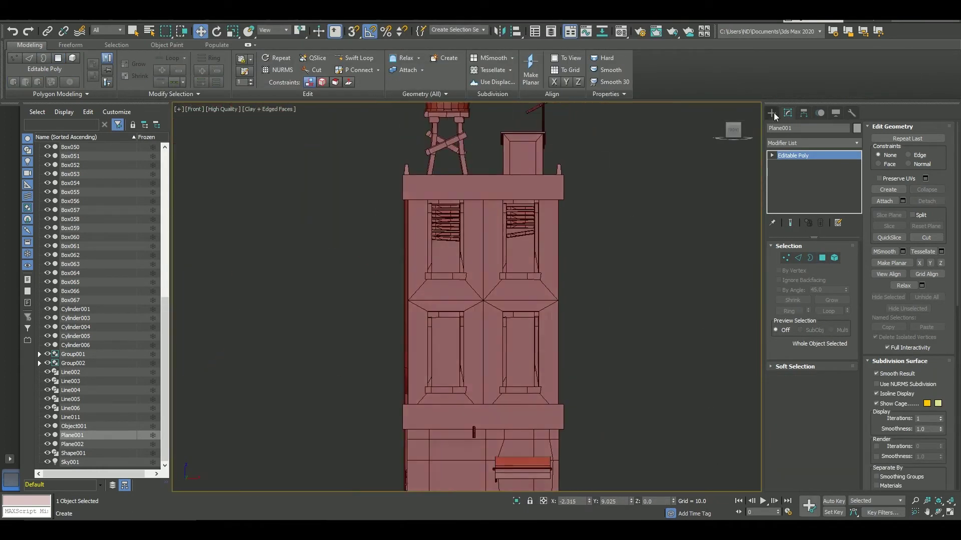
Draw a small box beside the building's corner and convert it to Editable Poly.
left_click(771, 113)
left_click(791, 172)
left_click_drag(611, 290, 634, 302)
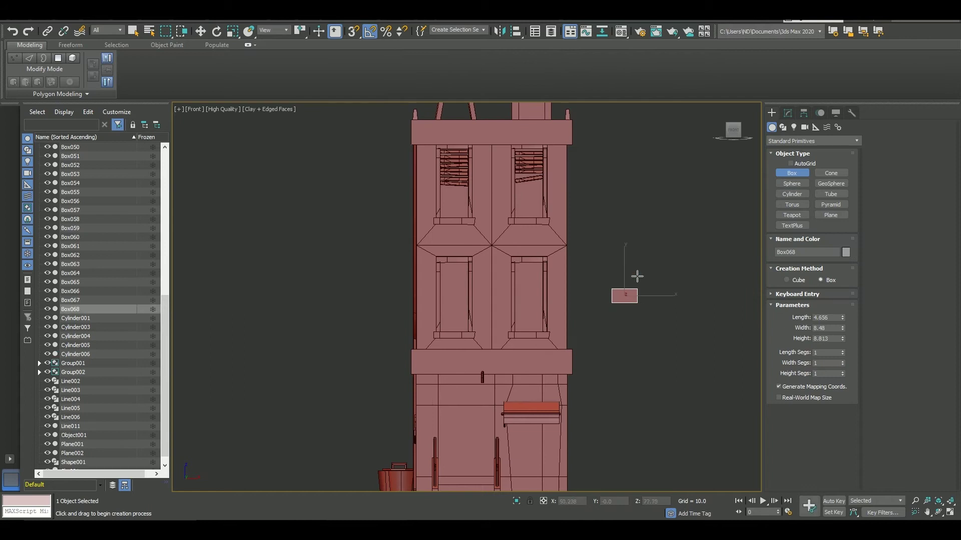
left_click(637, 276)
scroll(625, 295, "up", 5)
right_click(793, 155)
left_click(804, 230)
key("1")
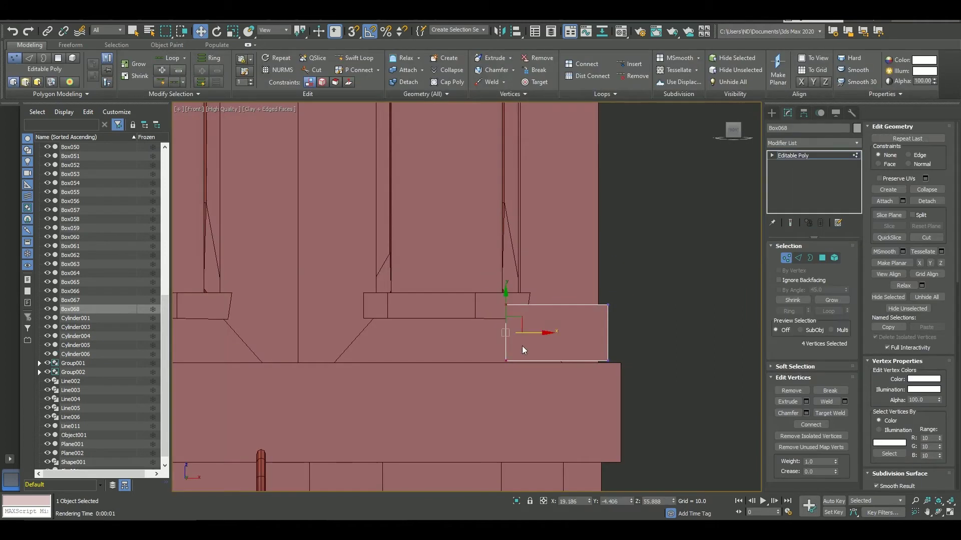
middle_click_drag(602, 320, 631, 345, "alt")
left_click(785, 259)
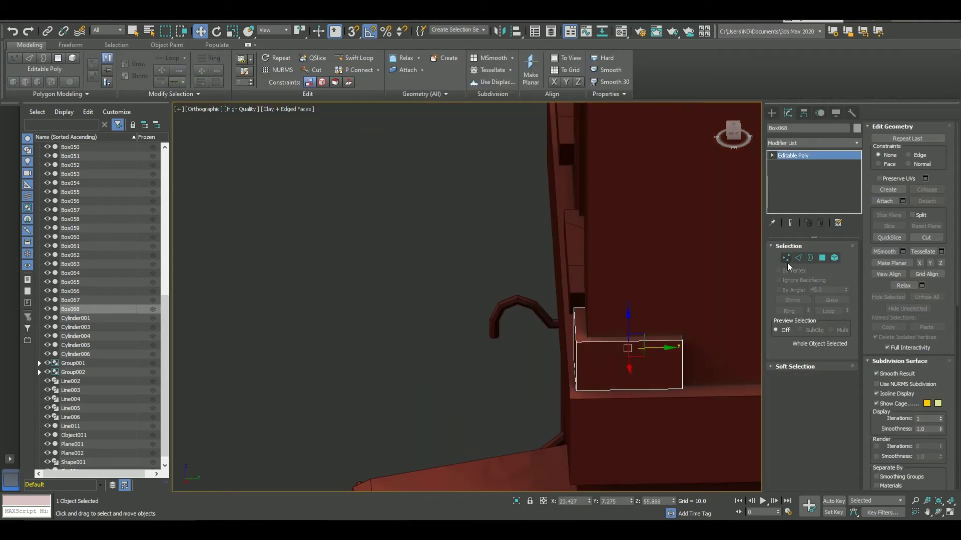
middle_click_drag(576, 325, 616, 321, "alt")
Make a single copy of the block and set it onto the first block.
left_click_drag(641, 346, 643, 265, "shift")
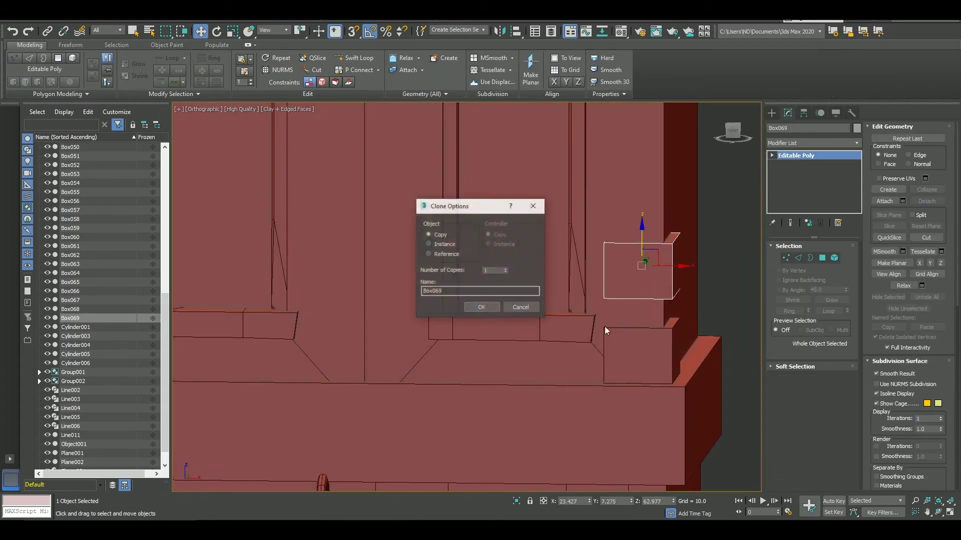
key("Return")
middle_click_drag(596, 280, 626, 290, "alt")
scroll(660, 295, "up", 2)
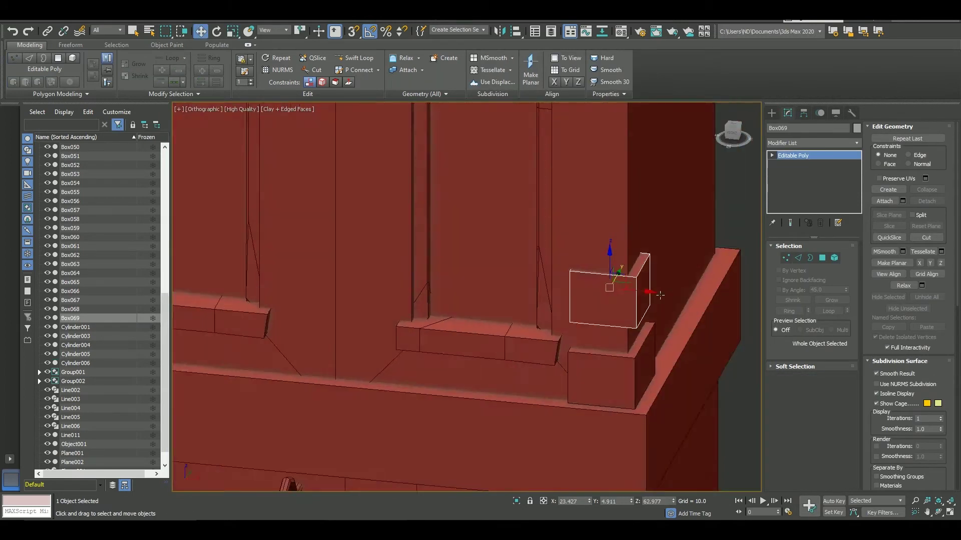
left_click_drag(609, 273, 610, 303)
left_click(608, 380)
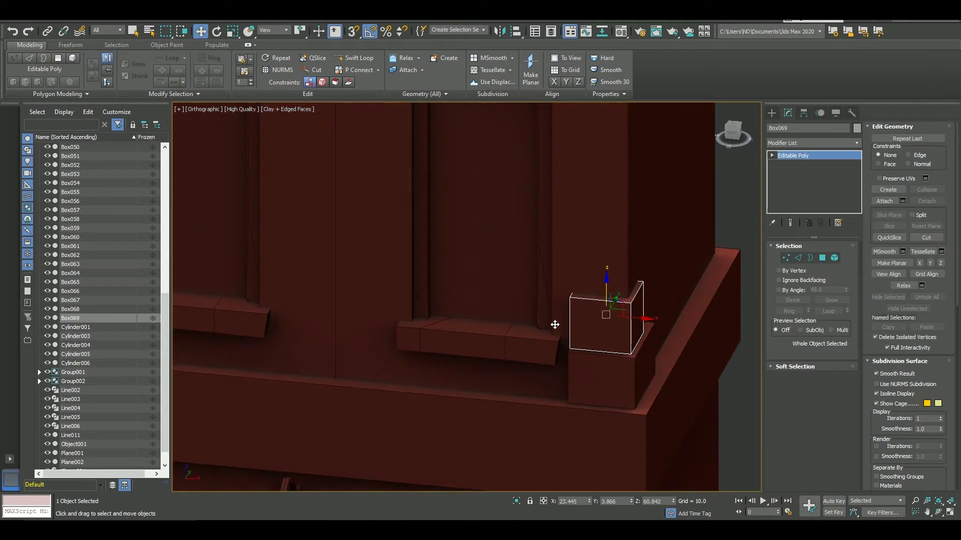
left_click(585, 295)
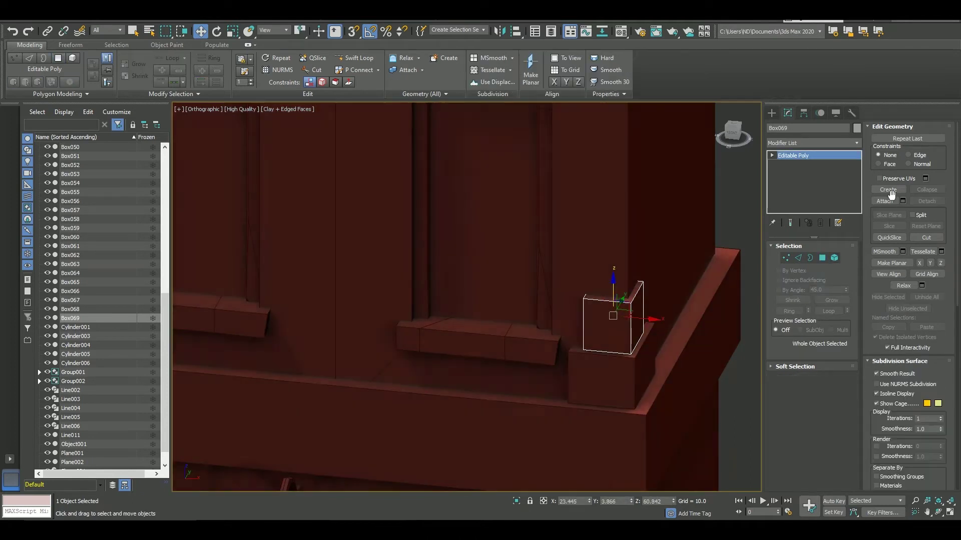
Copy the blocks further up the corner to continue the alternating quoin column.
scroll(615, 330, "down", 3)
left_click_drag(614, 320, 611, 210, "shift")
middle_click_drag(611, 267, 602, 257, "alt")
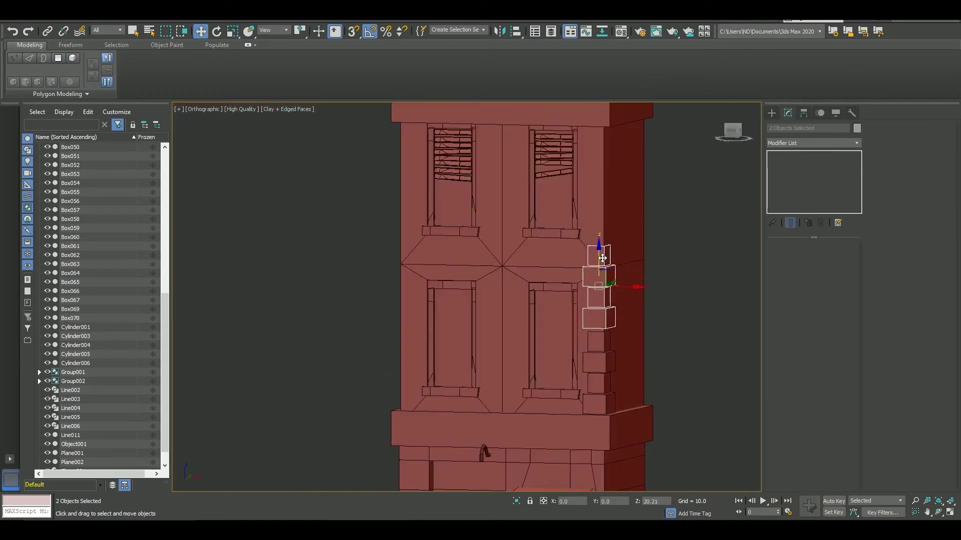
left_click_drag(607, 211, 607, 129, "shift")
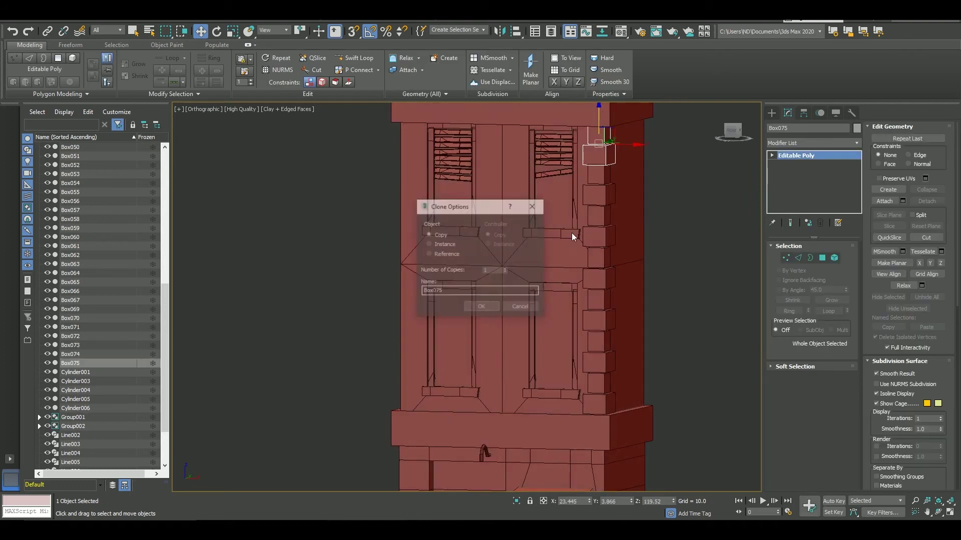
left_click(598, 195, "ctrl")
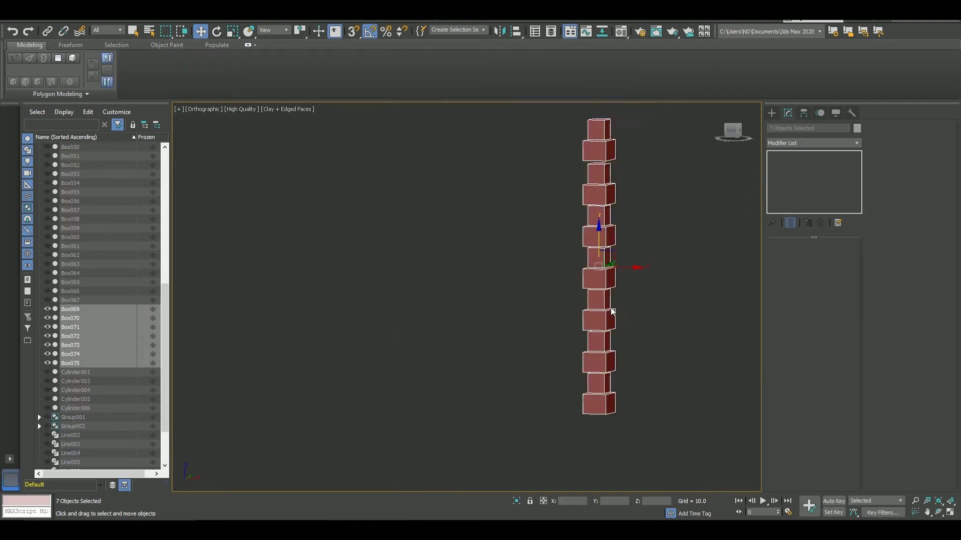
Attach the corner blocks into one object and enter Element mode.
left_click(904, 200)
left_click(165, 279)
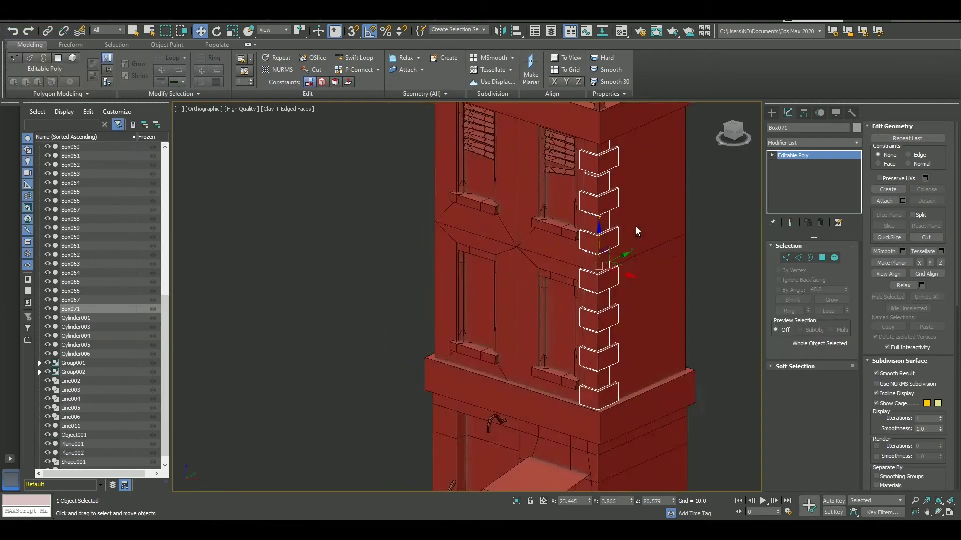
key("5")
scroll(591, 213, "up", 5)
mouse_move(592, 213)
middle_mouse_down("alt")
mouse_move(698, 213)
mouse_move(670, 217)
mouse_move(645, 260)
middle_mouse_up("alt")
Select front faces of the upper, middle and bottom blocks in Polygon mode.
key("4")
left_click(638, 200)
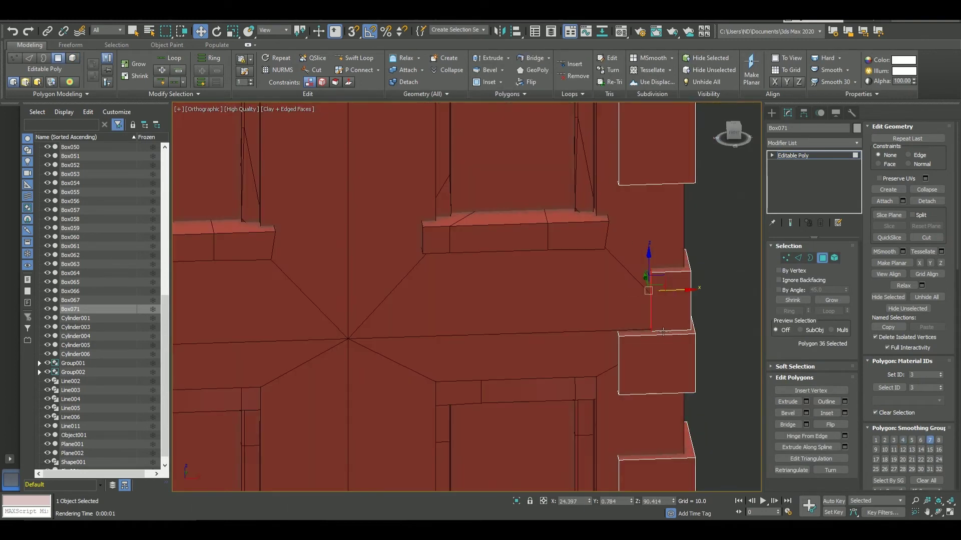
left_click(658, 292)
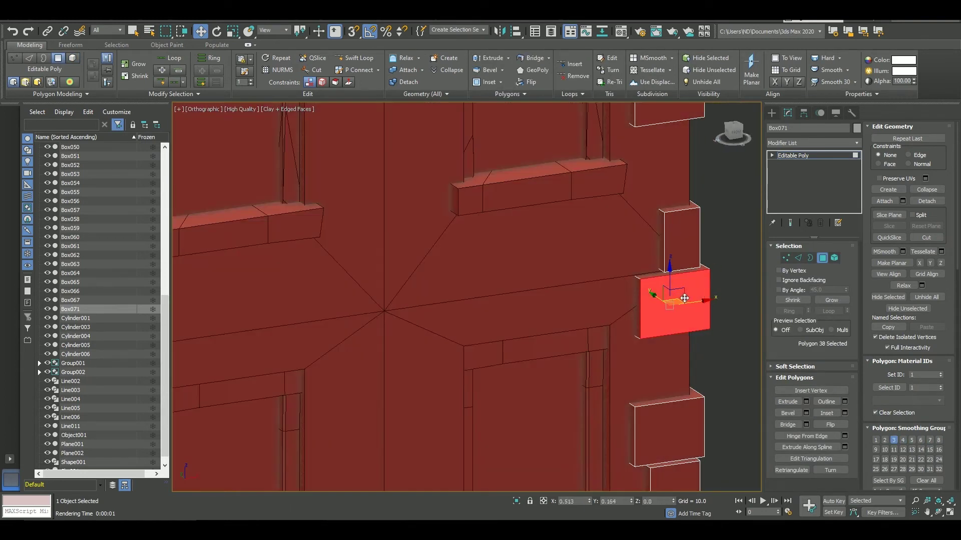
scroll(684, 298, "down", 3)
left_click(659, 350)
scroll(650, 326, "down", 3)
scroll(647, 270, "down", 3)
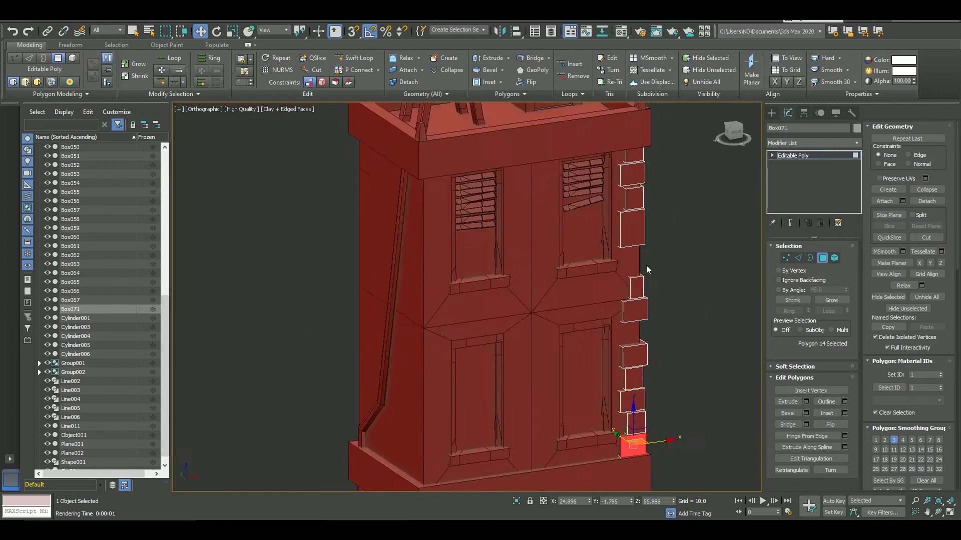
scroll(646, 270, "down", 3)
key("4")
Copy the block column to the other corner, try a mirror modifier, then undo it.
left_click_drag(686, 253, 535, 253, "shift")
left_click(490, 307)
middle_click_drag(490, 307, 564, 303, "alt")
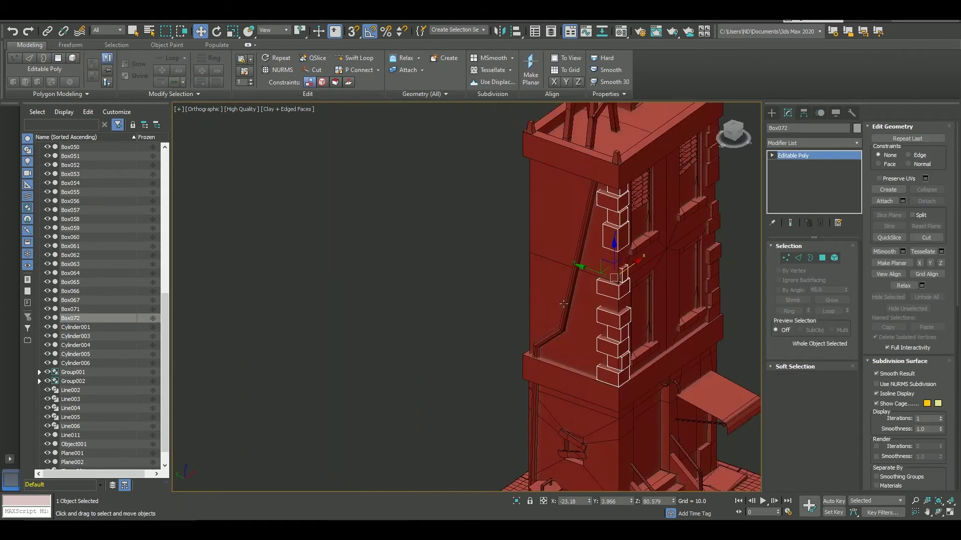
scroll(564, 303, "up", 2)
key("e")
left_click(814, 143)
left_click(776, 173)
key("ctrl+z")
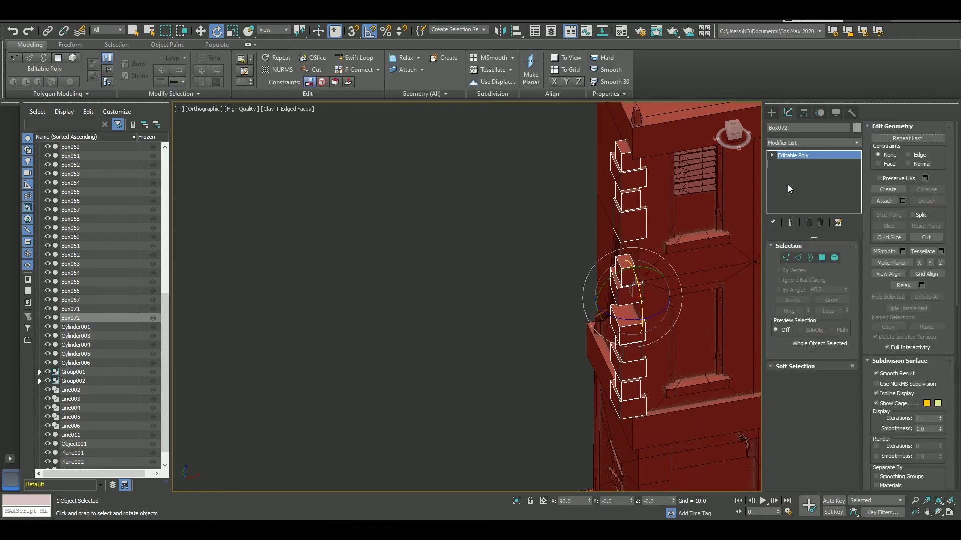
key("w")
key("ctrl+z")
Select the copied column's upper block polygons, then clear the selection.
middle_click_drag(655, 262, 625, 280, "alt")
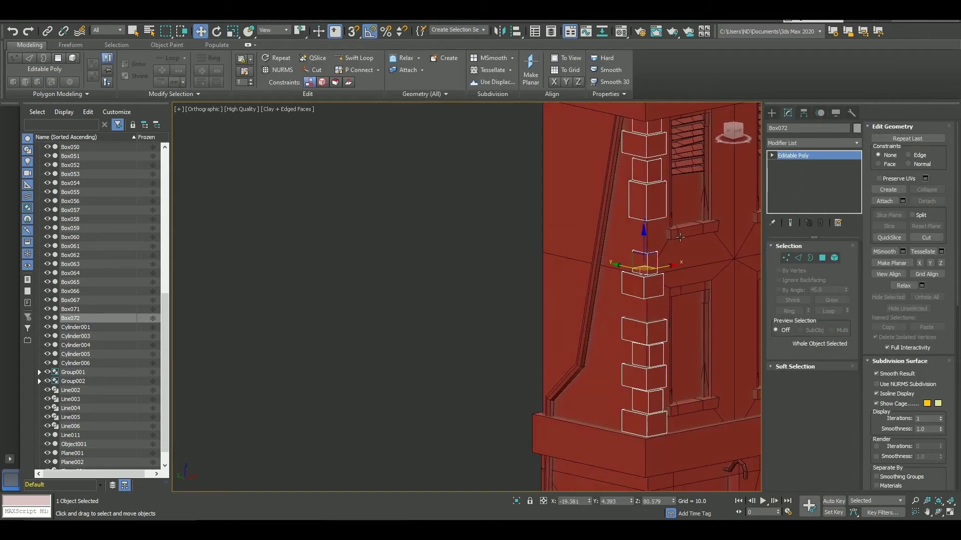
key("4")
scroll(596, 303, "up", 3)
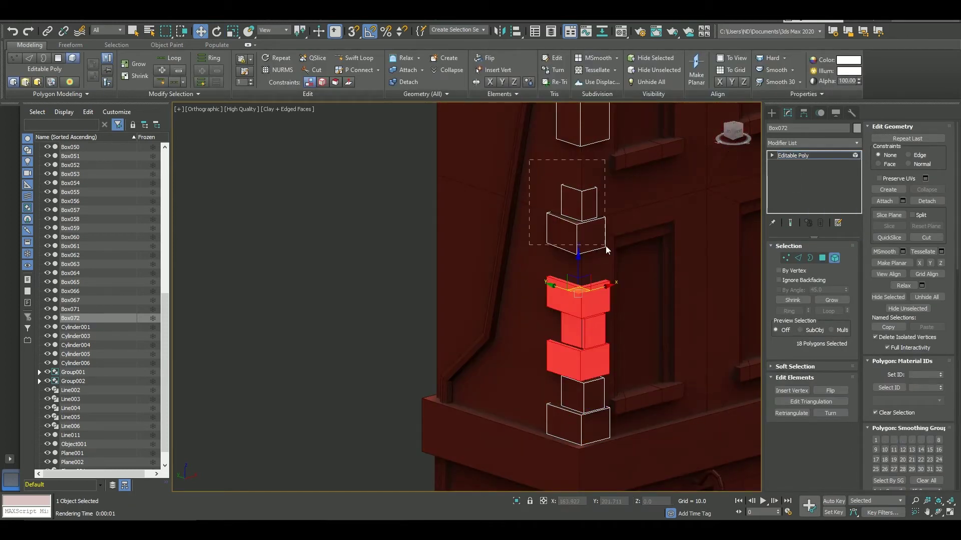
left_click_drag(529, 160, 606, 245)
middle_click_drag(597, 325, 575, 280)
scroll(634, 314, "down", 5)
scroll(731, 253, "up", 3)
left_click(823, 258)
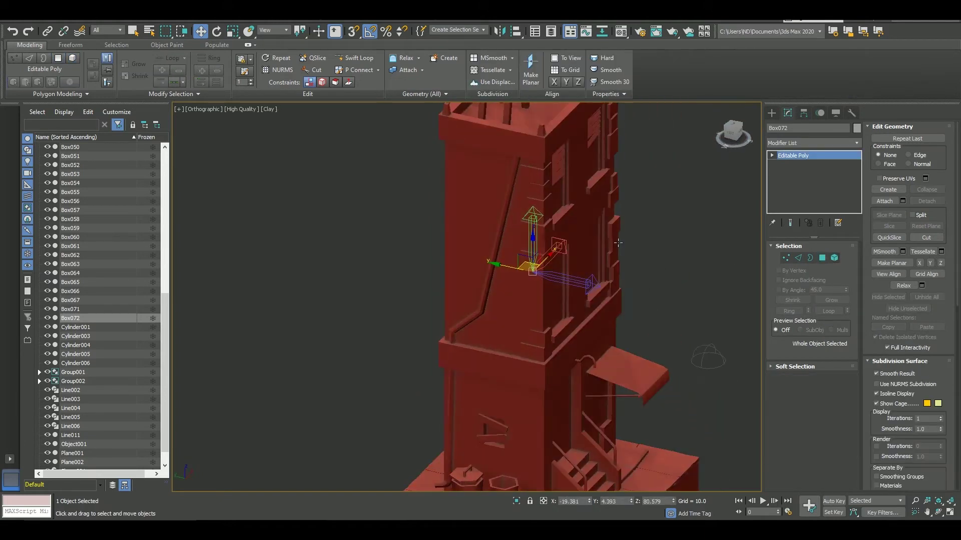
Add a Symmetry modifier to Box071 and Box072, flip it, then delete it.
left_click(70, 309, "ctrl")
left_click(810, 143)
type("sy")
key("Return")
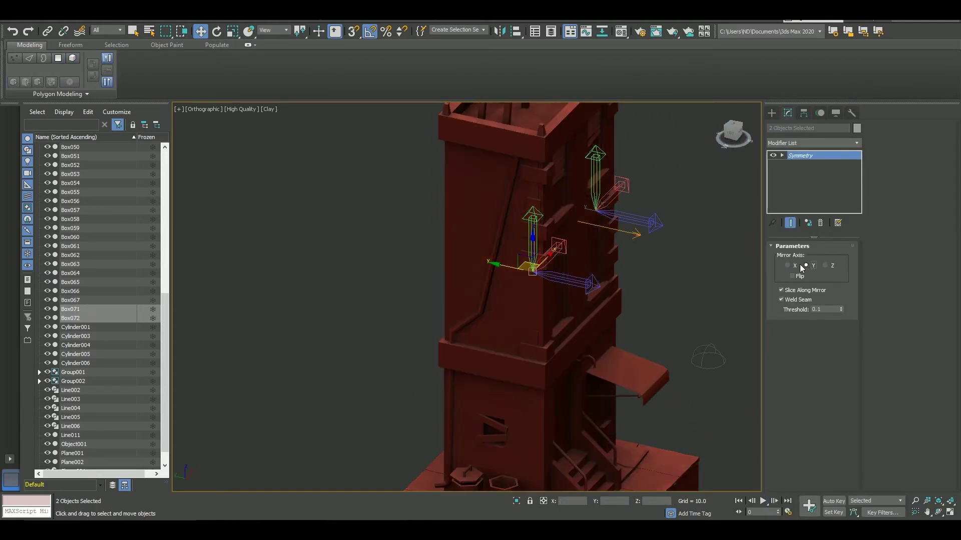
left_click(792, 276)
mouse_move(575, 225)
middle_mouse_down("alt")
mouse_move(603, 200)
mouse_move(554, 149)
mouse_move(576, 165)
middle_mouse_up("alt")
left_click(820, 223)
Show edged faces, return to the four-viewport layout and render a test image.
key("F4")
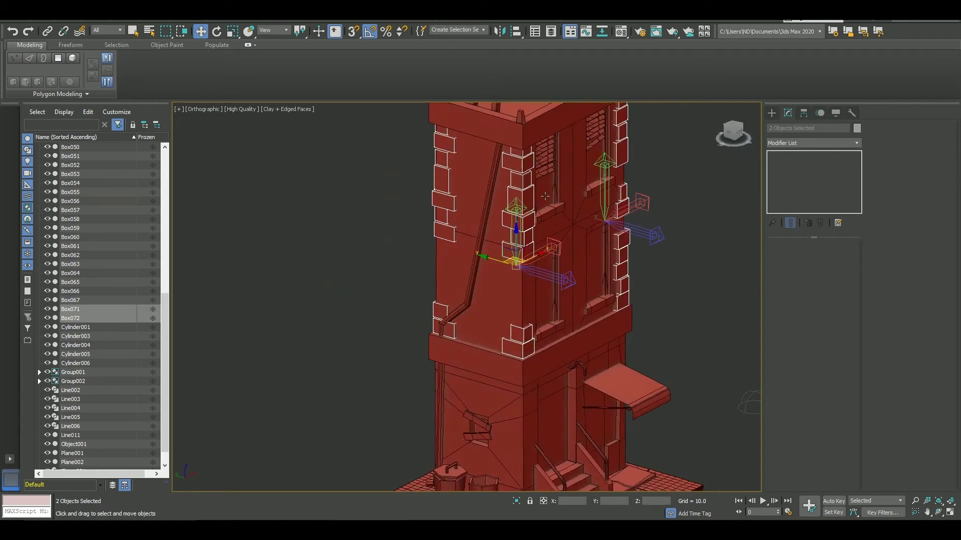
left_click(809, 115)
key("alt+w")
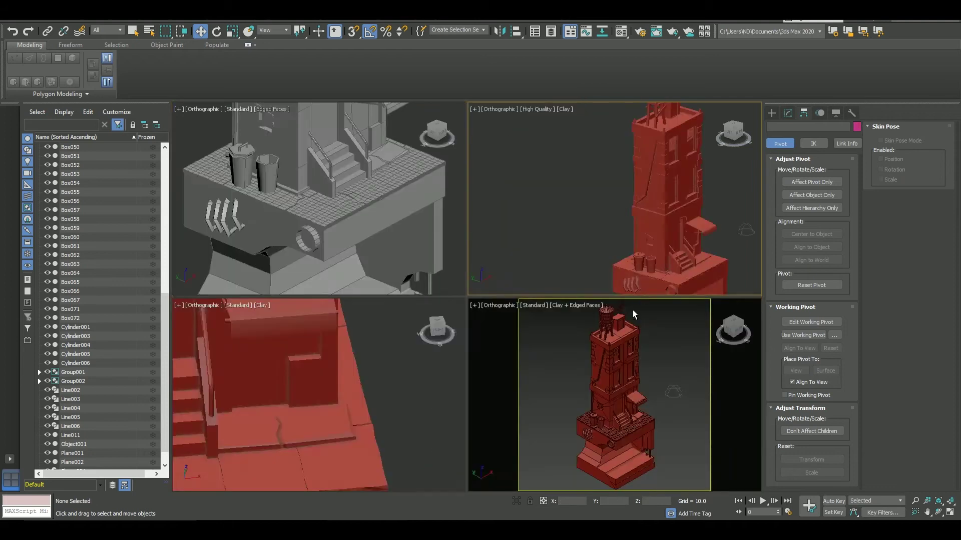
key("shift+q")
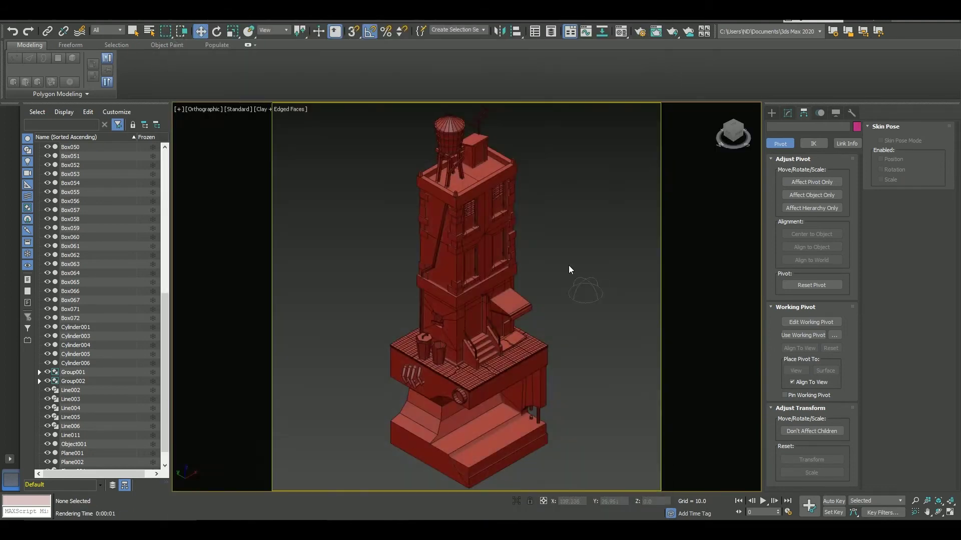
Select Box072 and pick a single block element near the column's top.
scroll(568, 265, "up", 5)
left_click(509, 312)
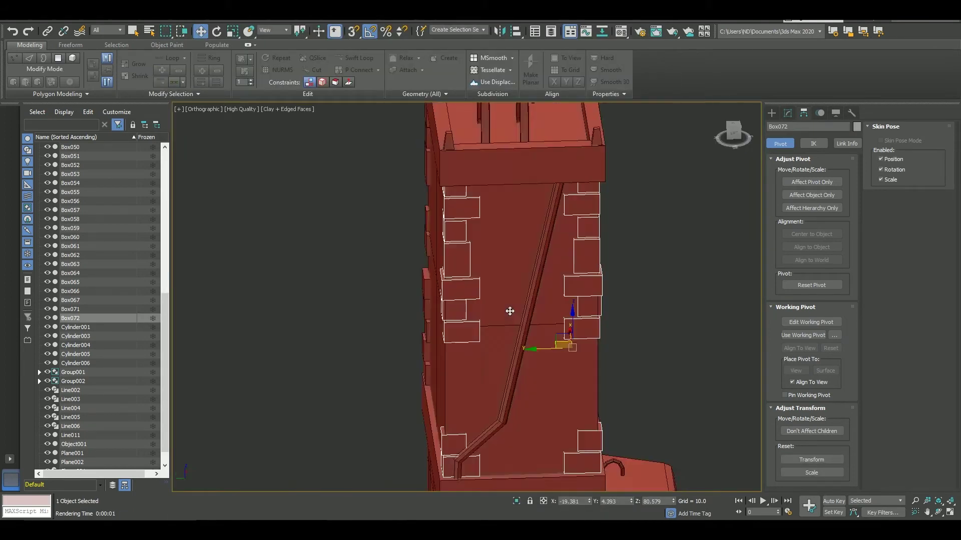
middle_click_drag(510, 311, 530, 262, "alt")
middle_click_drag(311, 293, 427, 272, "alt")
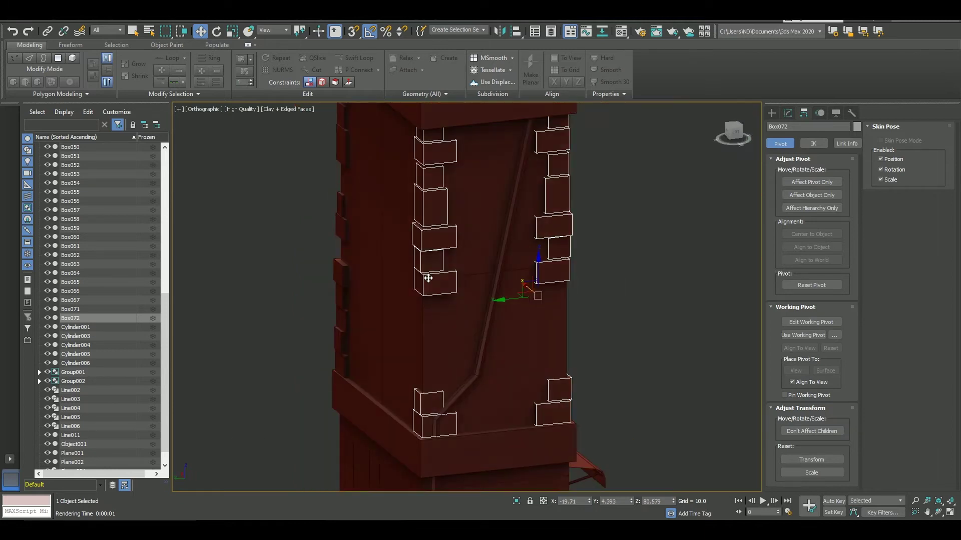
key("5")
left_click(424, 276)
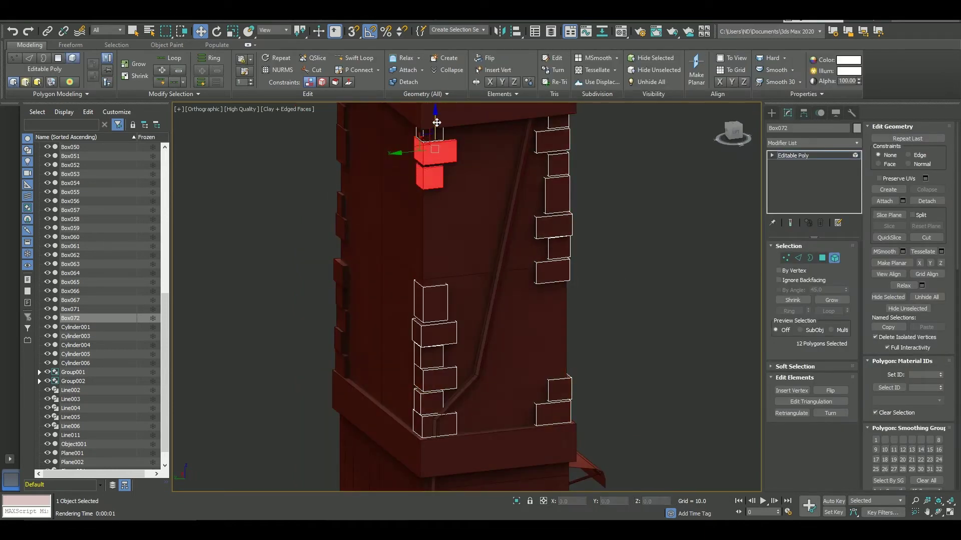
Select a lower block, return to quad view and render a fresh test.
middle_click_drag(437, 122, 550, 330, "alt")
left_click(550, 340)
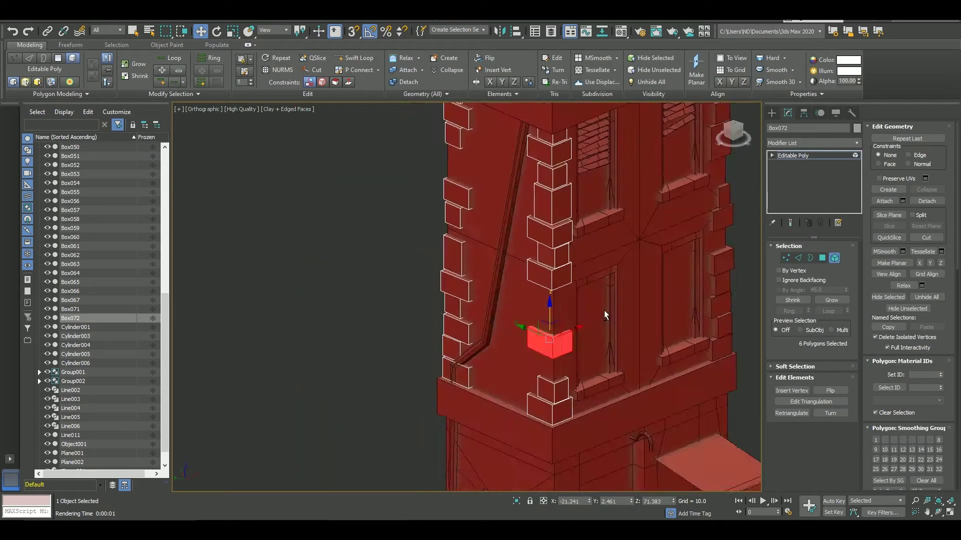
scroll(604, 314, "up", 3)
key("alt+w")
key("shift+q")
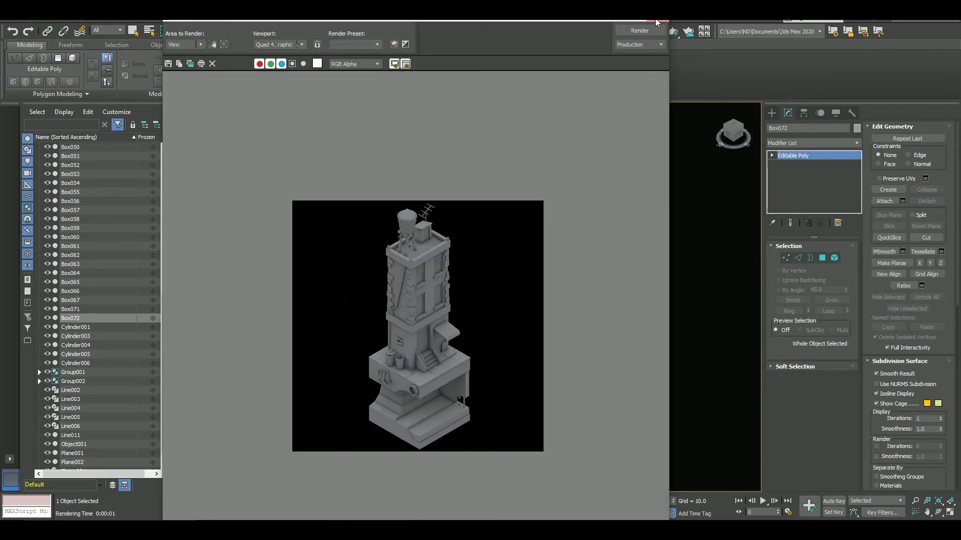
Assign the base's sloped faces to smoothing group 2 and test-render the shading.
left_click(657, 24)
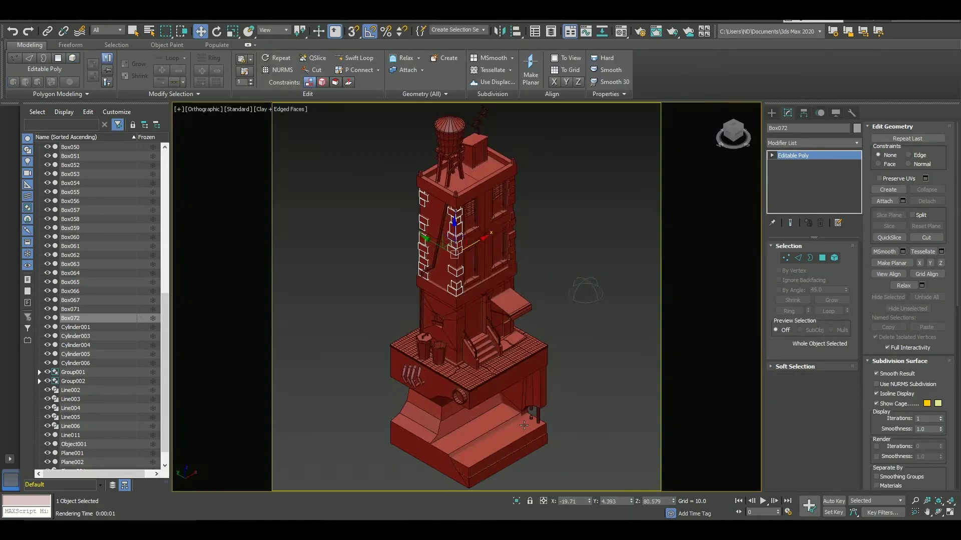
scroll(524, 426, "up", 5)
scroll(523, 425, "up", 5)
left_click(576, 150)
scroll(576, 150, "up", 2)
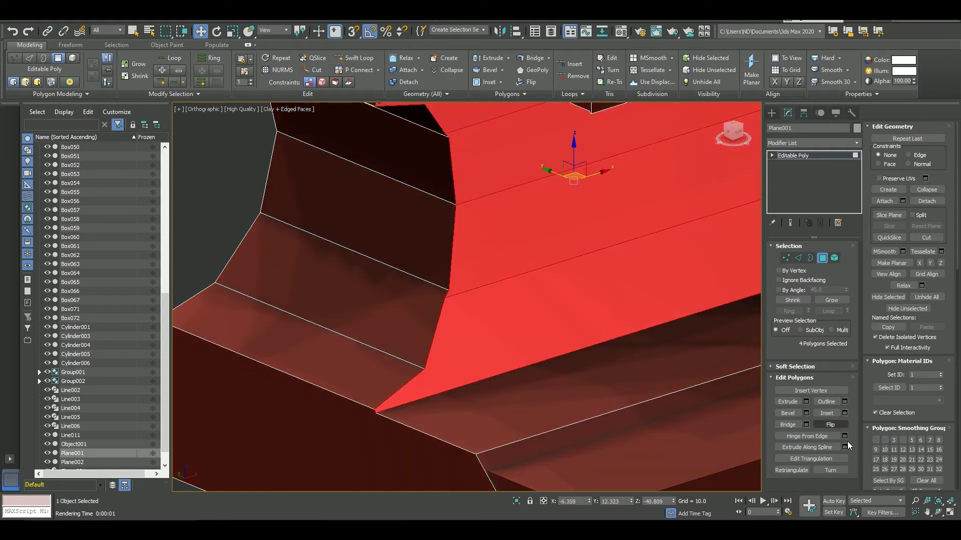
left_click(886, 491)
scroll(575, 366, "down", 10)
key("shift+q")
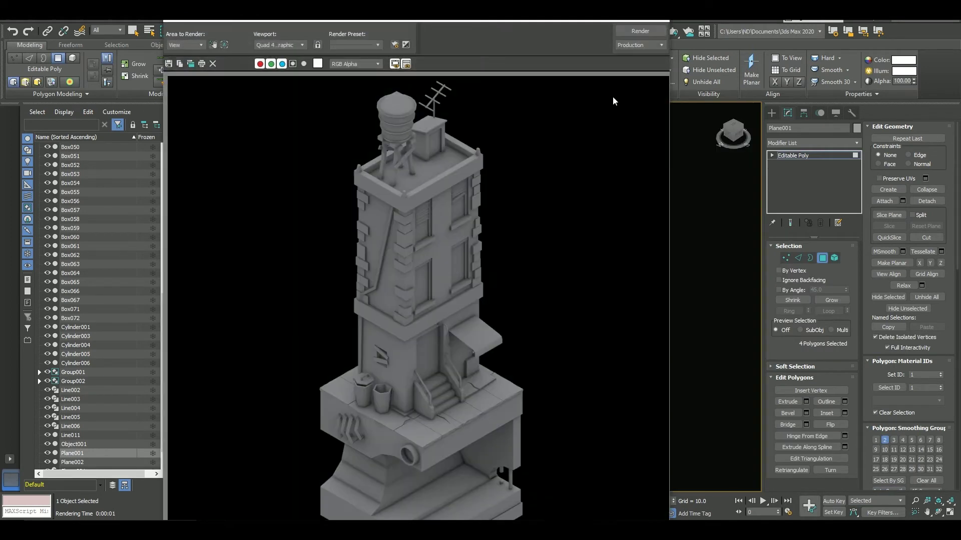
left_click(644, 22)
Reselect the base's sloped face strips, clear the selection and test-render the base again.
left_click(822, 258)
key("alt+w")
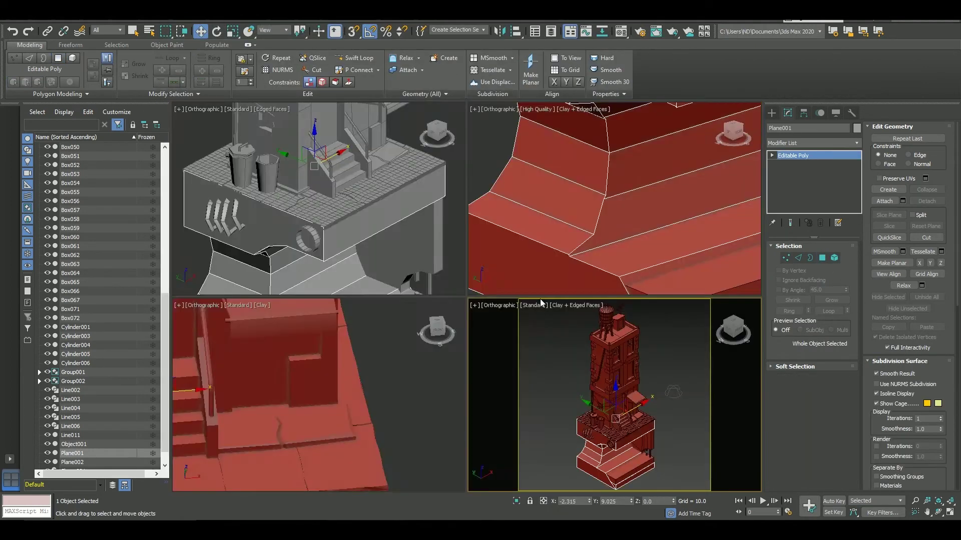
key("alt+w")
left_click(824, 261)
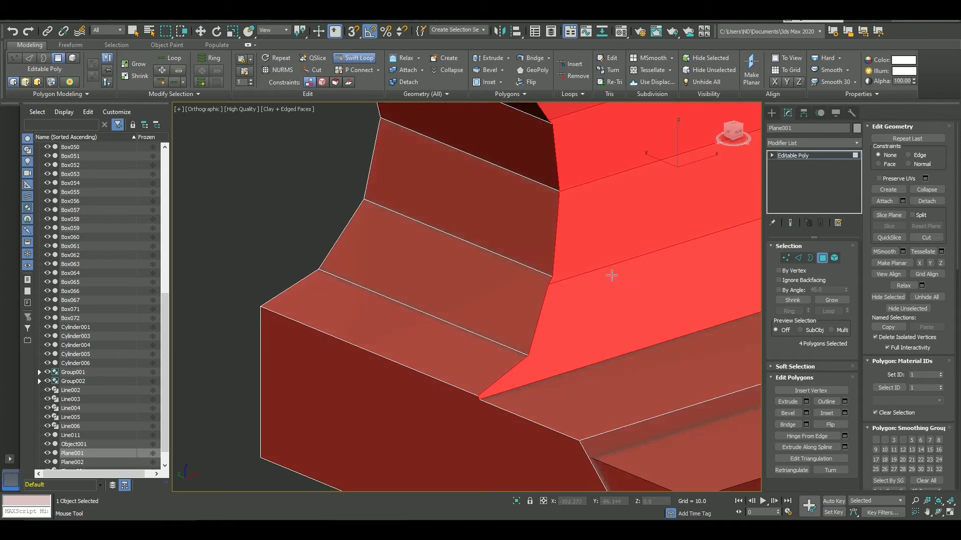
key("w")
left_click(451, 241)
key("ctrl+b")
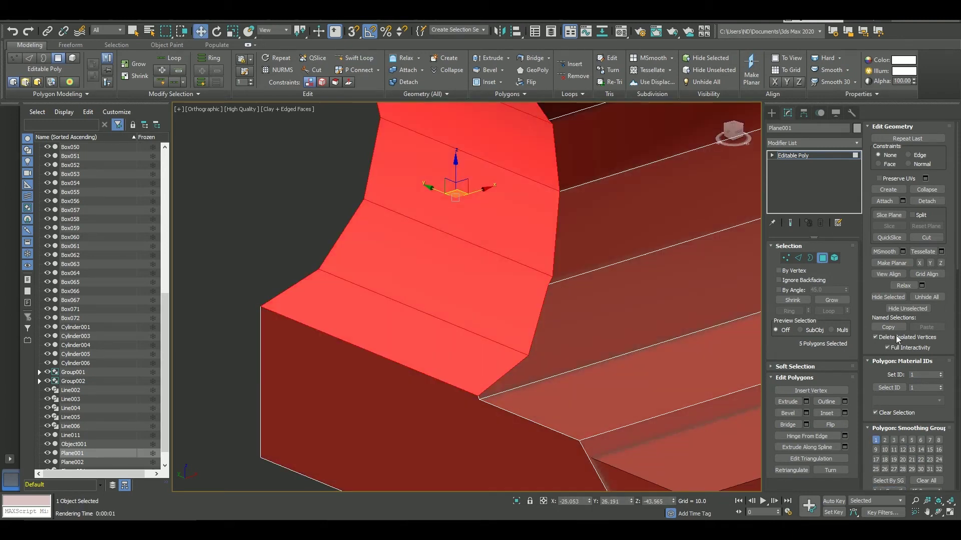
key("alt+w")
key("shift+q")
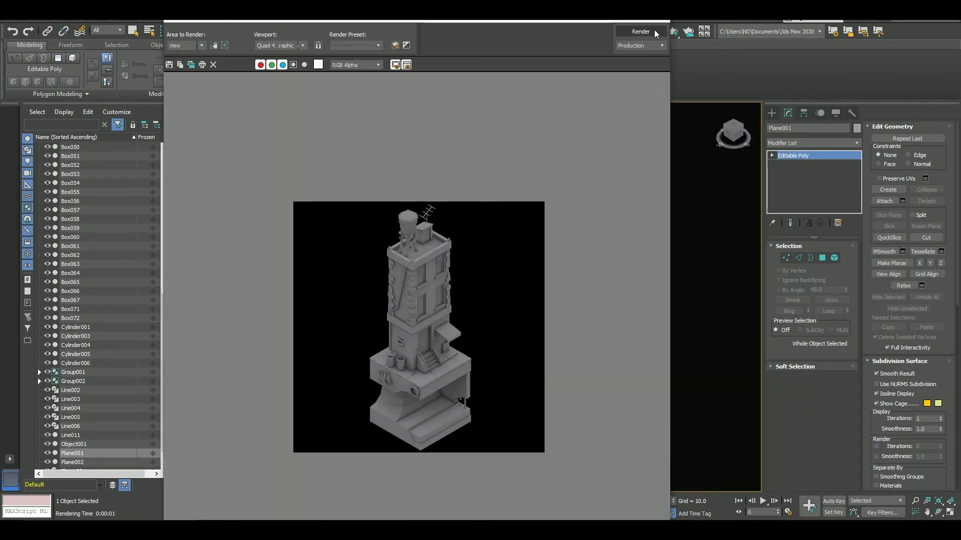
left_click(655, 31)
key("alt+w")
Select a single flat face of the base and check it in another render.
scroll(576, 260, "up", 10)
left_click(492, 273)
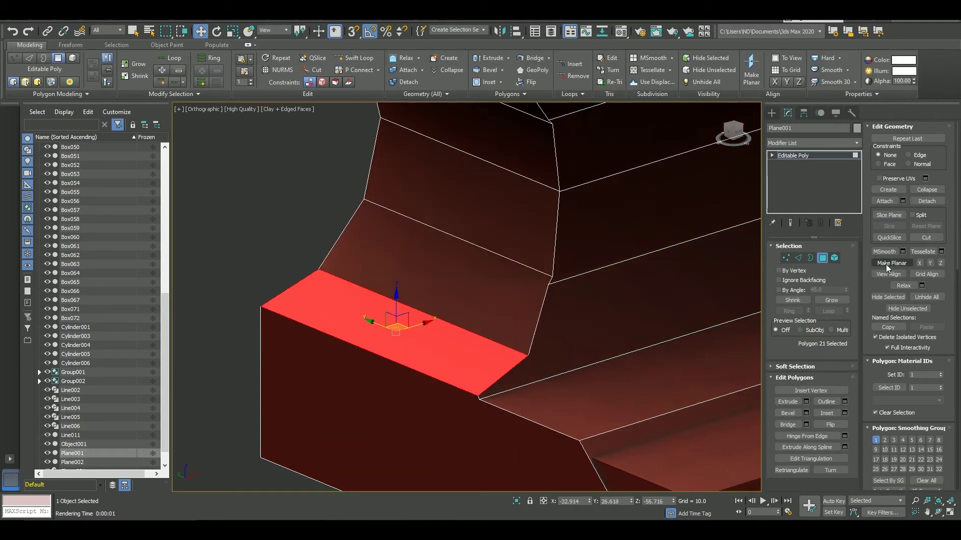
key("alt+w")
key("alt+w")
key("shift+q")
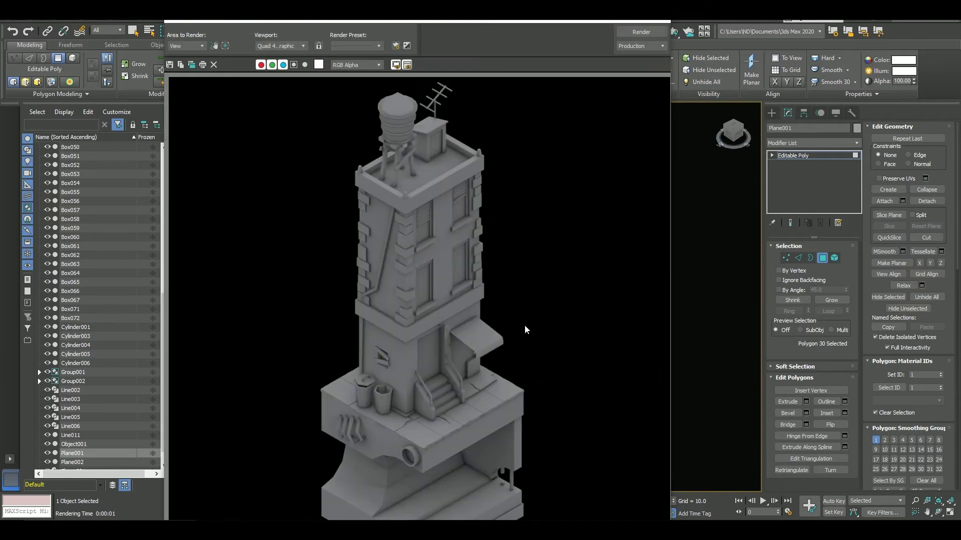
left_click(661, 24)
Snap-move the stray corner vertex 47 of the base and confirm the fix in a render.
left_click(785, 257)
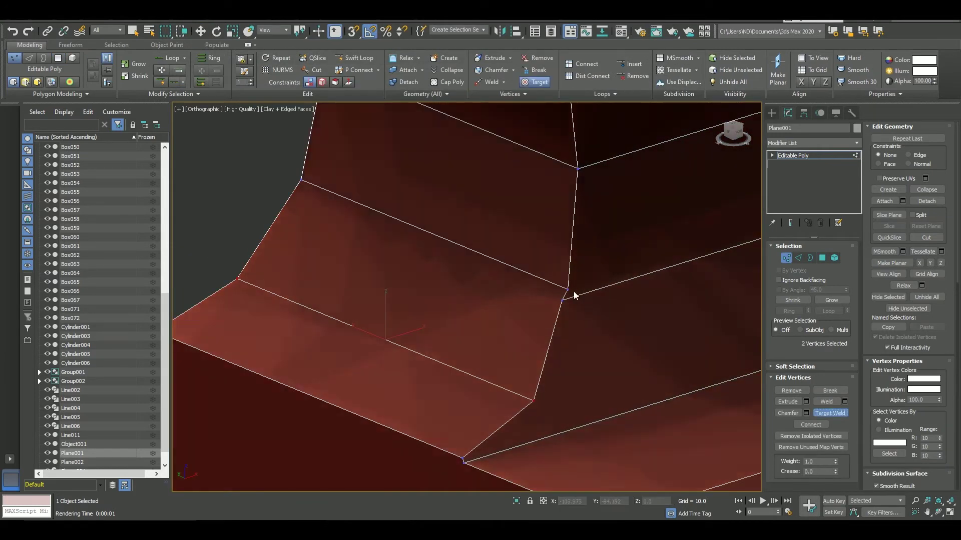
left_click(303, 180)
key("alt+w")
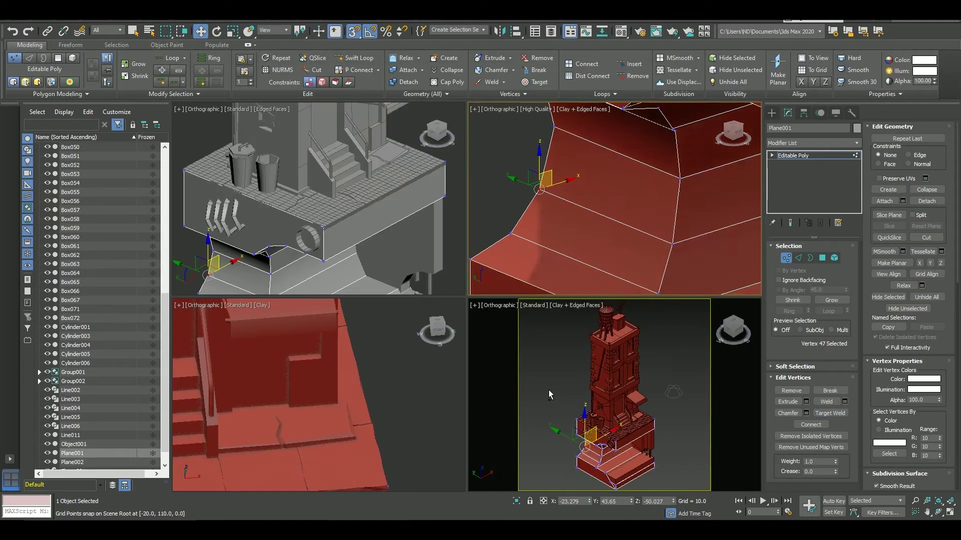
key("alt+w")
key("s")
key("shift+q")
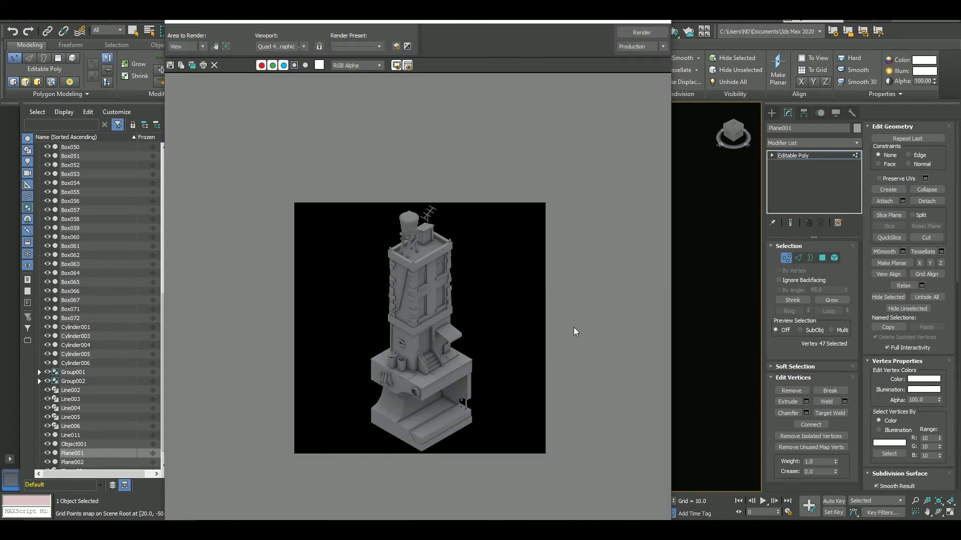
key("s")
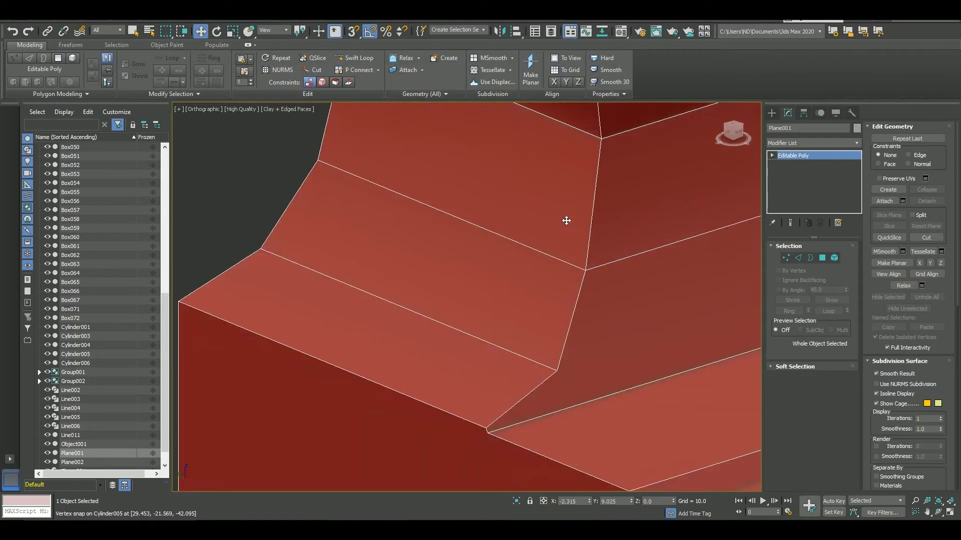
scroll(548, 389, "up", 5)
Copy the tiled floor slab, add an FFD 2x2x2 lattice and move it onto the upper ledge.
left_click(771, 113)
left_click(796, 175)
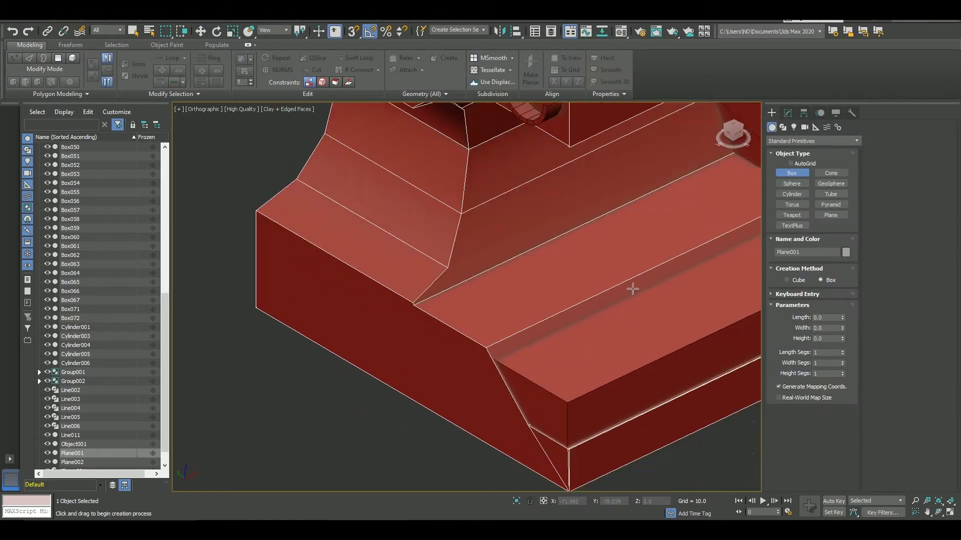
left_click(605, 234)
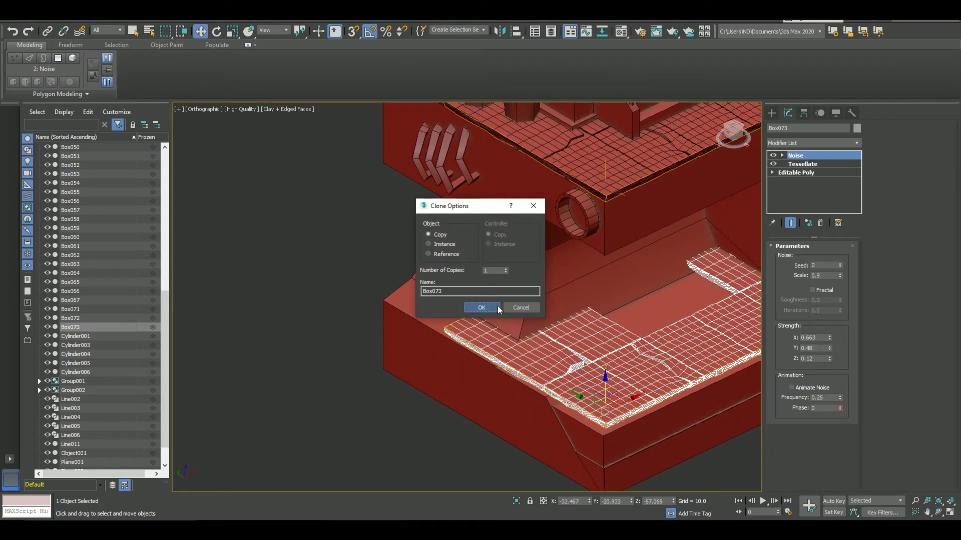
left_click(496, 308)
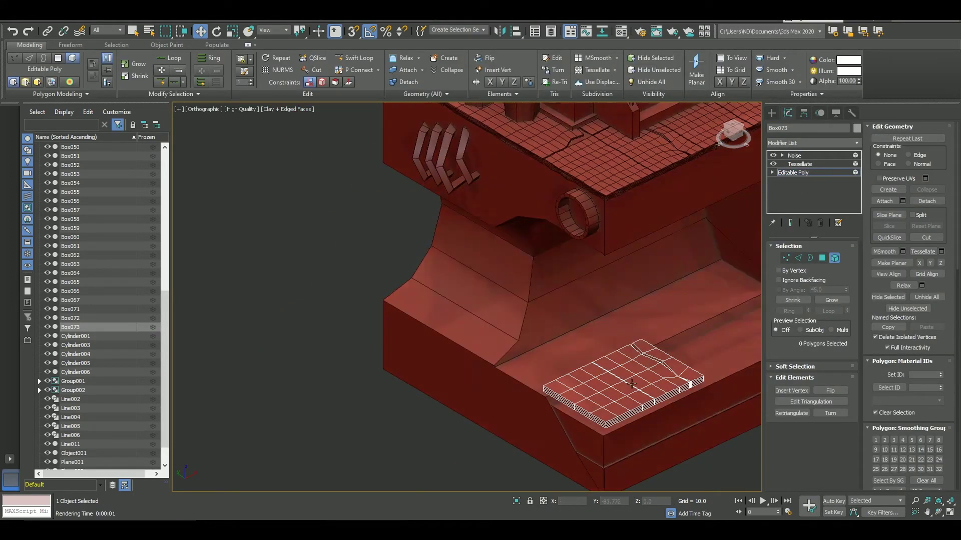
left_click(801, 143)
left_click(796, 183)
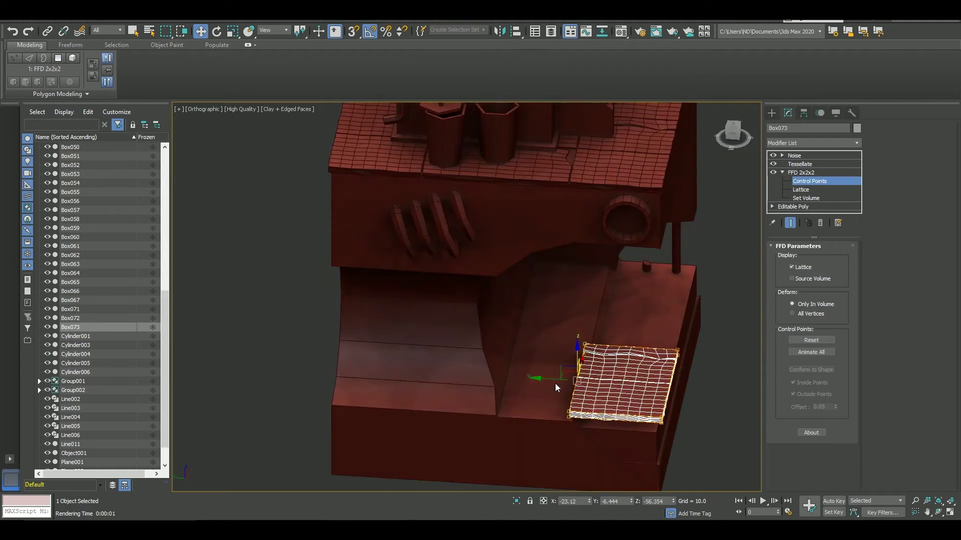
middle_click_drag(554, 383, 575, 351, "alt")
scroll(576, 350, "up", 4)
left_click(801, 172)
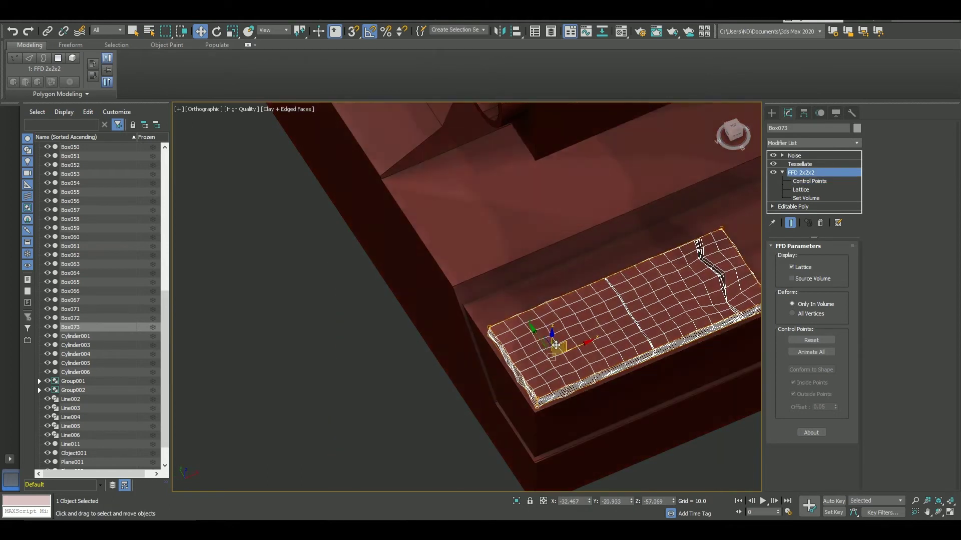
left_click_drag(556, 341, 483, 224)
mouse_move(483, 224)
middle_mouse_down("alt")
mouse_move(540, 304)
mouse_move(676, 277)
middle_mouse_up("alt")
key("1")
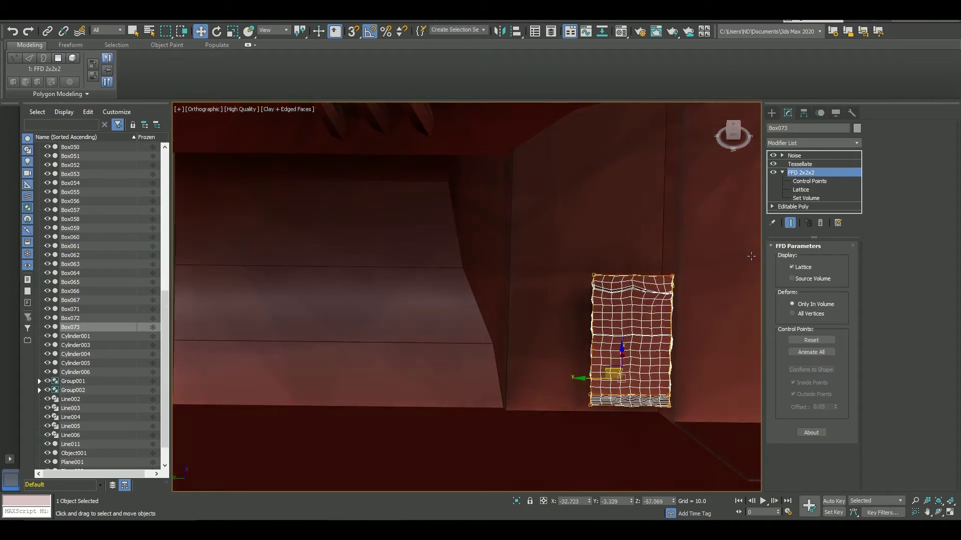
Delete the tile's FFD 2x2x2 modifier and select all its polygons at Polygon level.
left_click(820, 222)
left_click(793, 172)
key("4")
key("ctrl+a")
Clone the tile polygons to the left and select the right part of the tiles.
left_click_drag(629, 350, 518, 376, "shift")
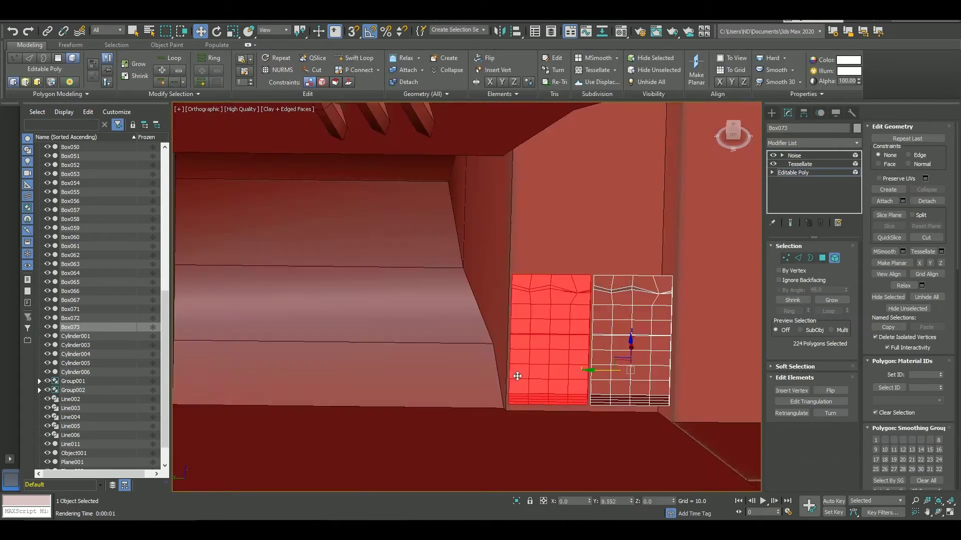
middle_click_drag(553, 279, 515, 315, "alt")
key("ctrl+a")
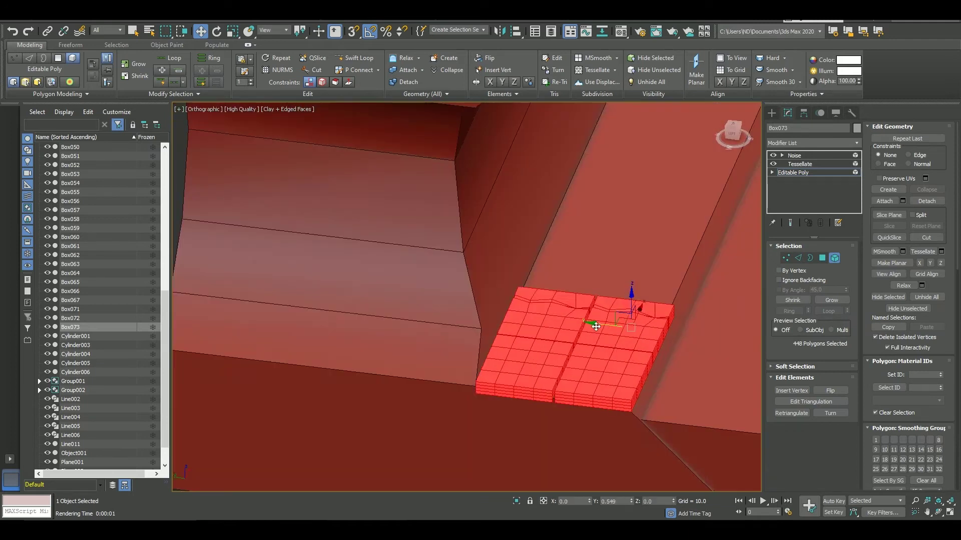
middle_click_drag(638, 310, 579, 305, "alt")
mouse_move(579, 305)
left_mouse_down()
mouse_move(492, 319)
mouse_move(501, 327)
left_mouse_up()
left_click(521, 273)
scroll(550, 325, "up", 5)
scroll(640, 346, "up", 1)
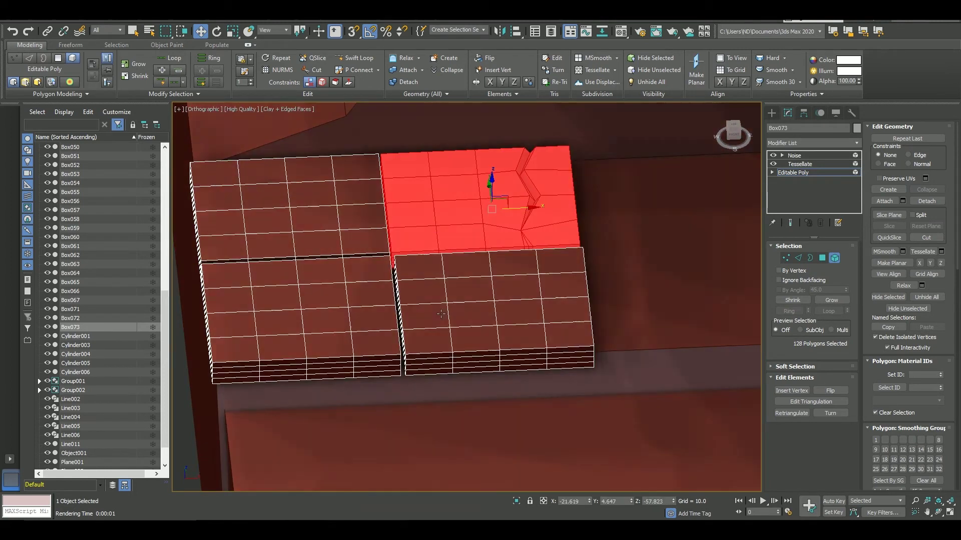
Slide the left tile toward the right block and clone more tiles upward and to the right.
left_click(311, 321)
key("r")
left_click_drag(310, 321, 580, 313)
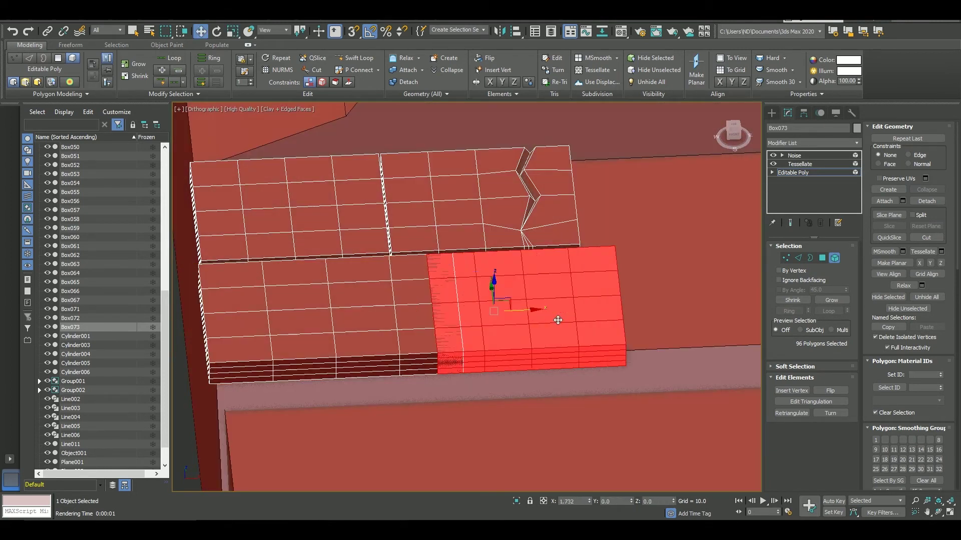
key("w")
scroll(538, 316, "down", 5)
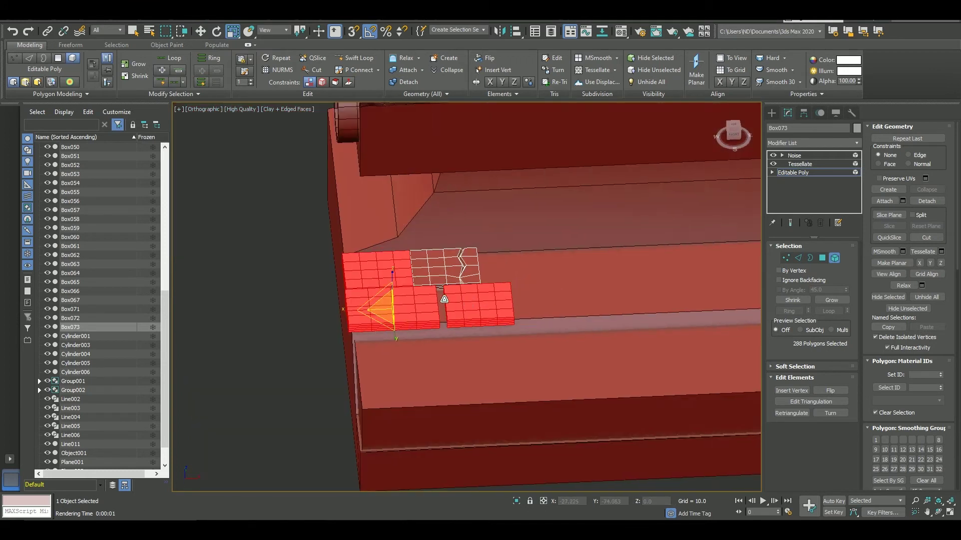
scroll(538, 316, "up", 3)
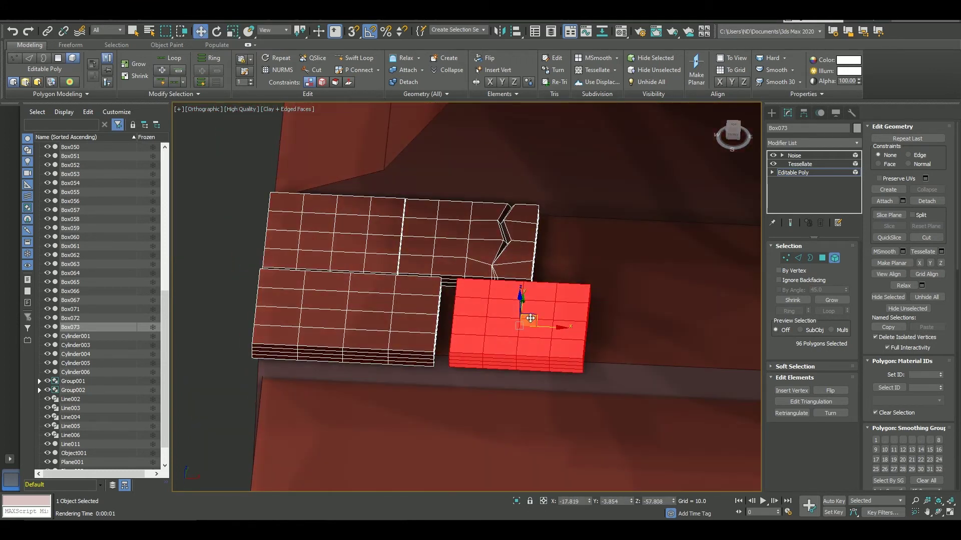
left_click_drag(538, 316, 620, 245, "shift")
key("Return")
left_click_drag(602, 332, 731, 332, "shift")
key("Return")
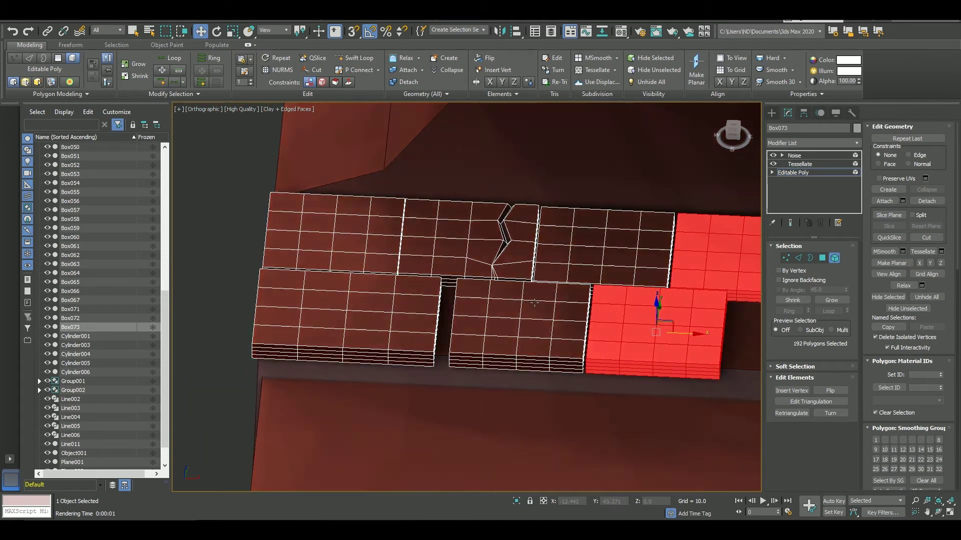
Select one tile block, view the slab with its Noise effect and run a quick test render.
scroll(626, 274, "down", 5)
scroll(625, 274, "up", 3)
left_click(609, 269)
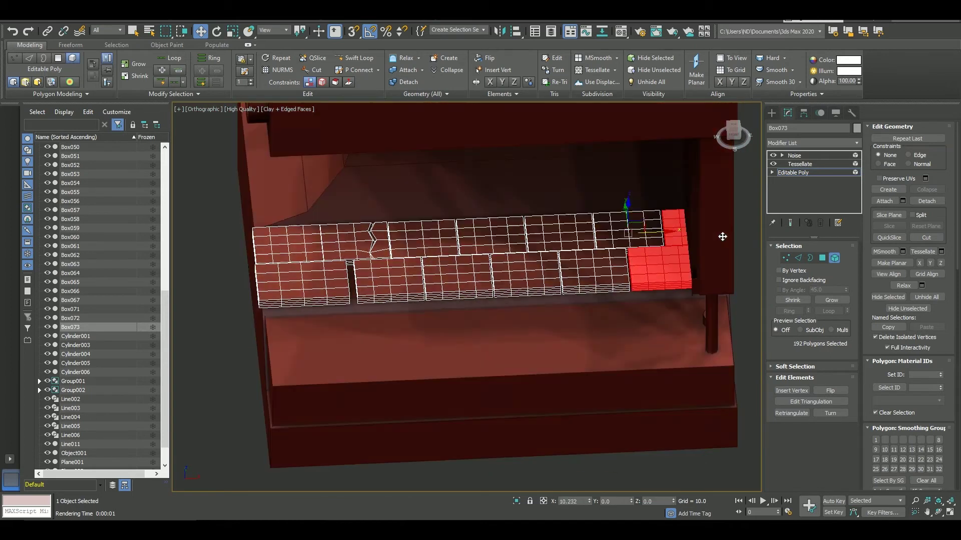
middle_click_drag(723, 232, 570, 275, "alt")
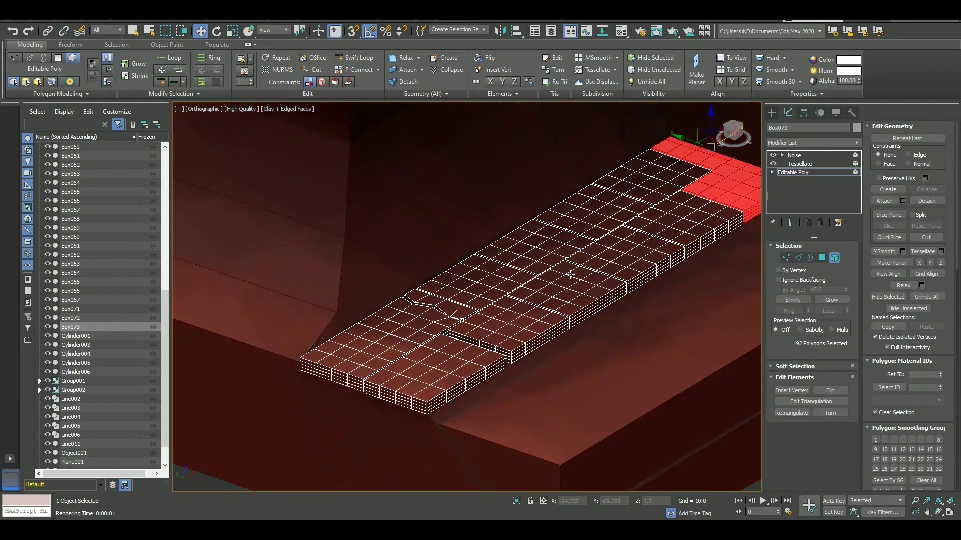
left_click(796, 155)
key("shift+q")
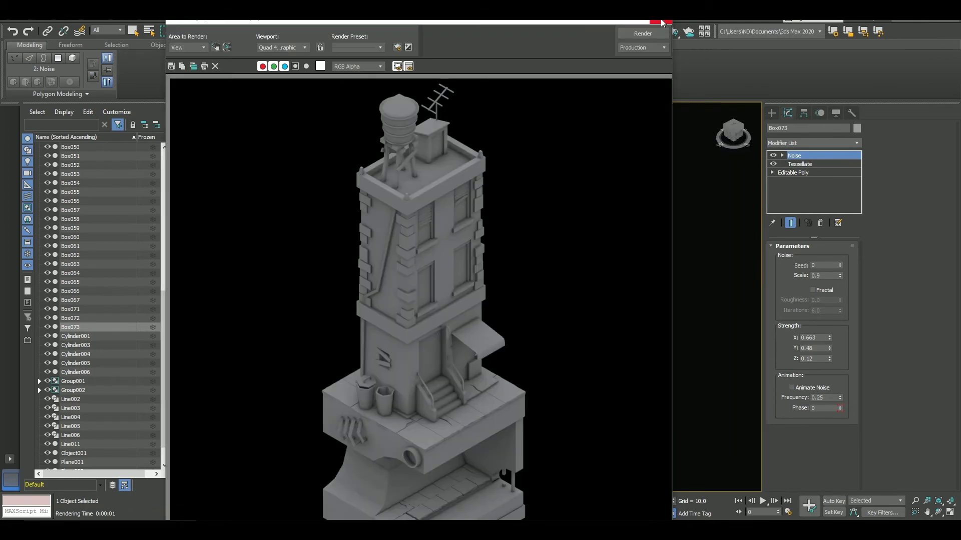
left_click(661, 22)
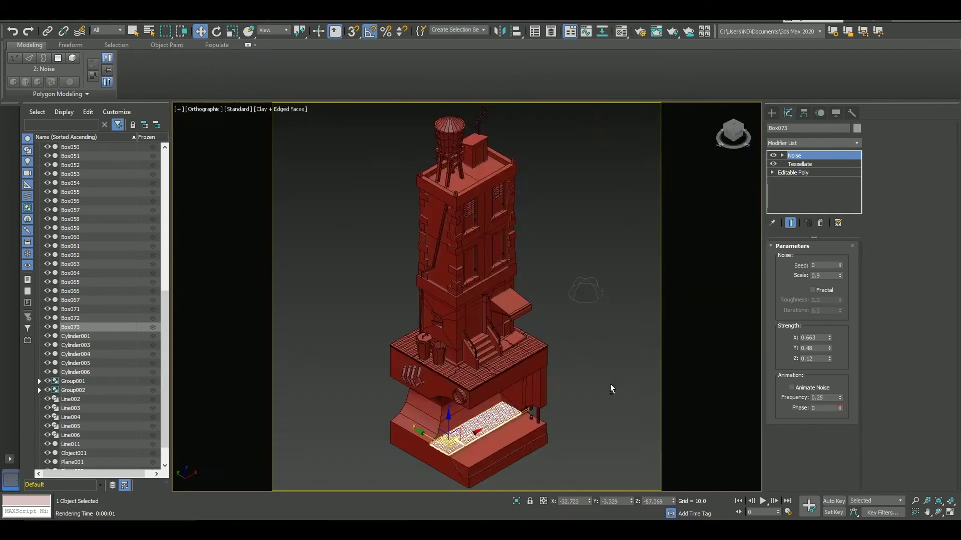
Return to polygon editing on the slab and render the whole building.
scroll(611, 389, "up", 10)
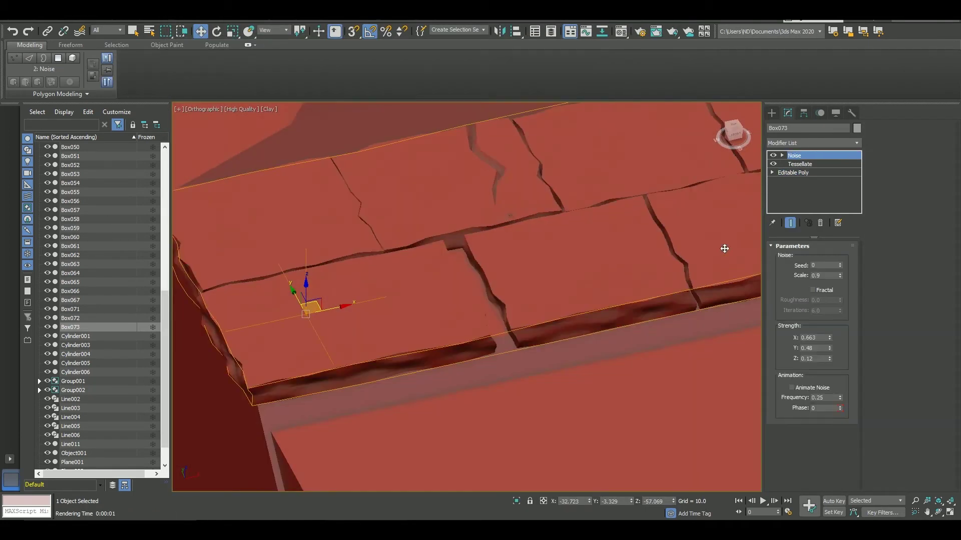
left_click(795, 172)
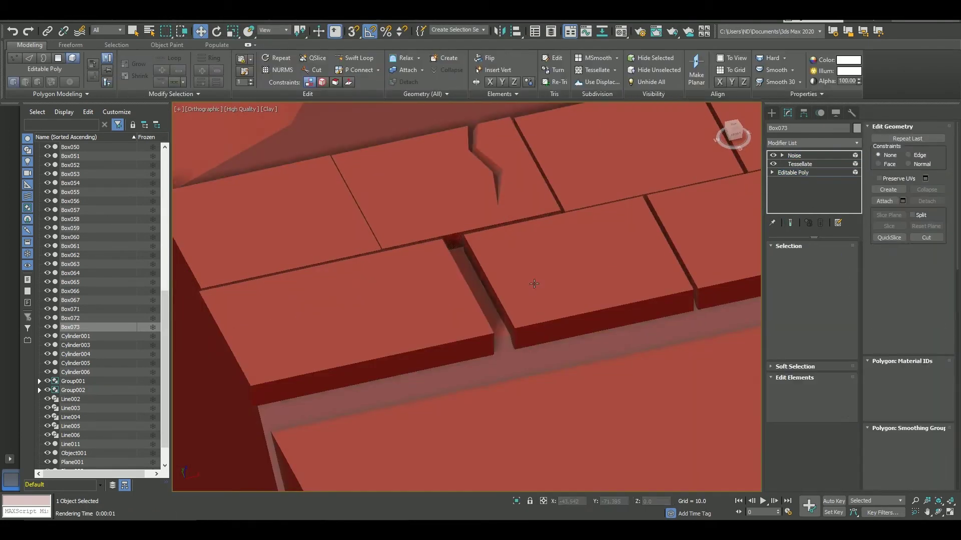
key("4")
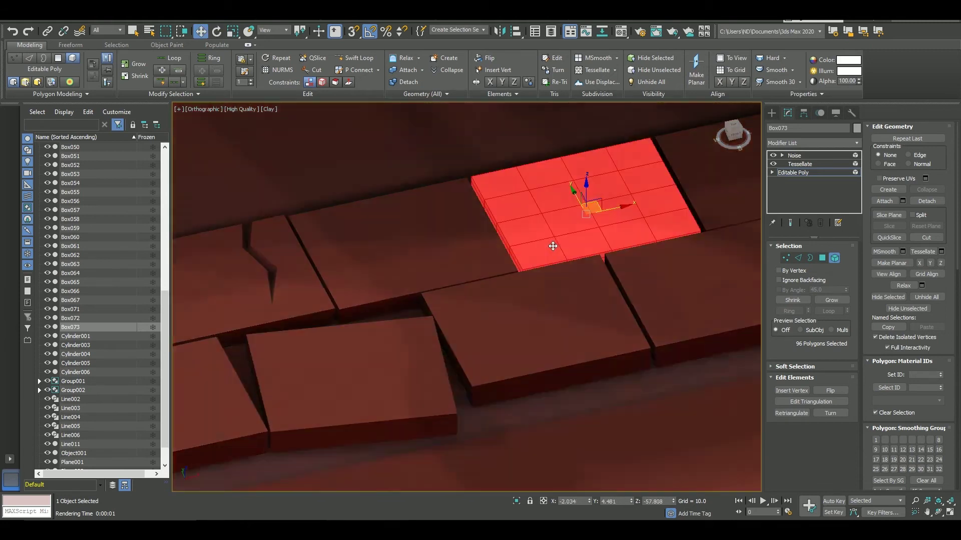
middle_click_drag(584, 276, 544, 210, "alt")
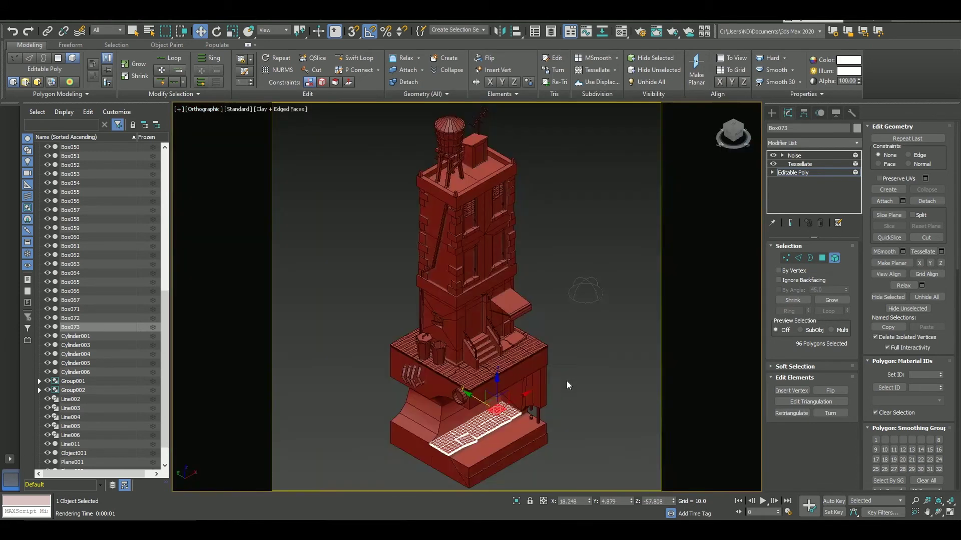
key("shift+q")
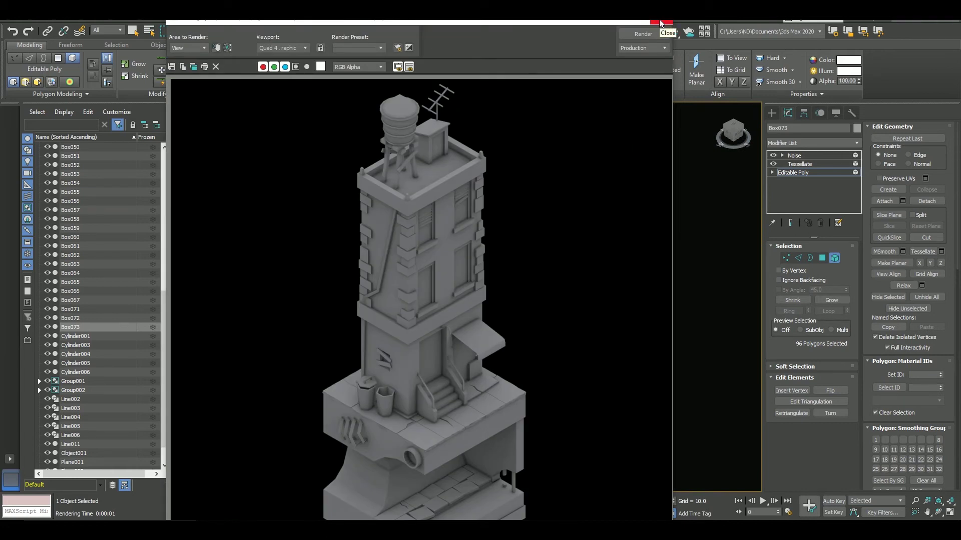
left_click(659, 22)
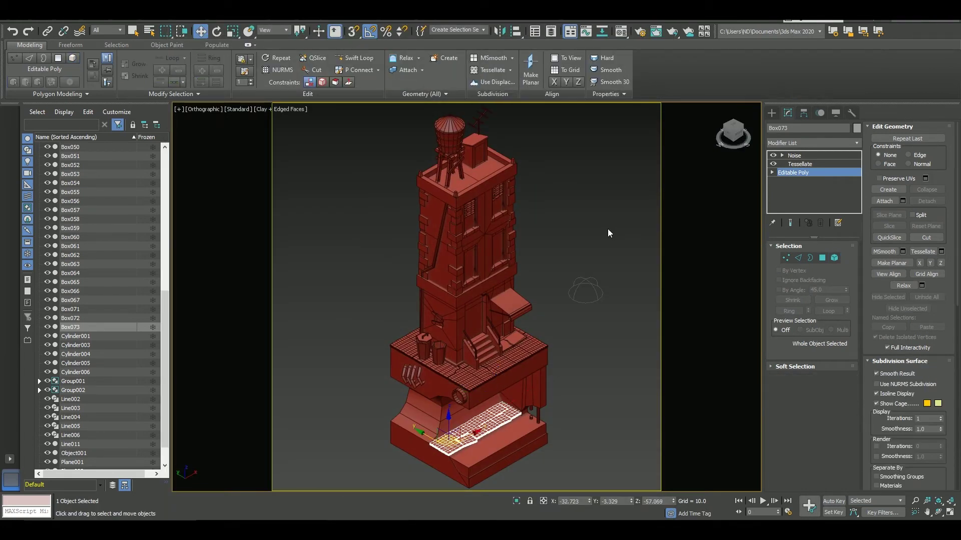
Assign the default white material to every object and render the building in plain clay.
key("ctrl+a")
key("m")
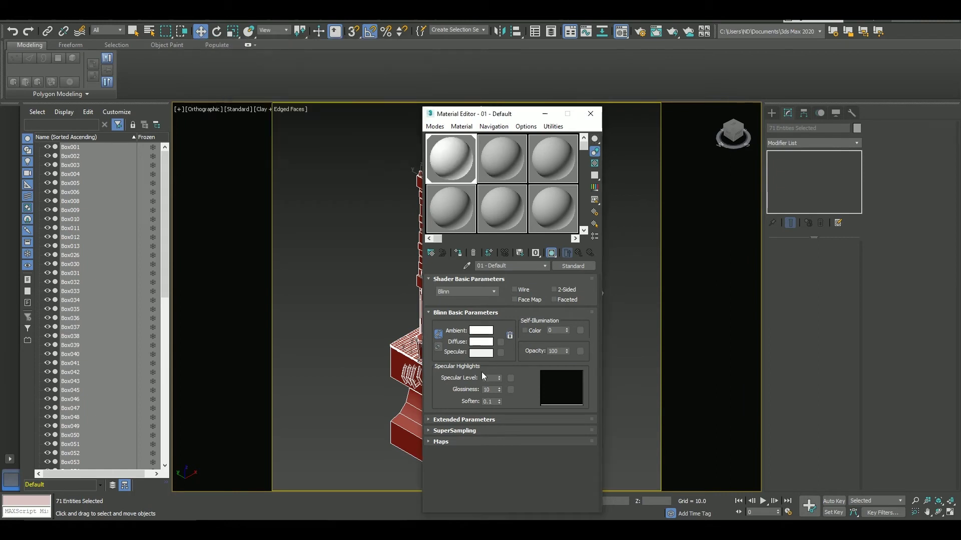
left_click(458, 253)
left_click(591, 114)
key("shift+q")
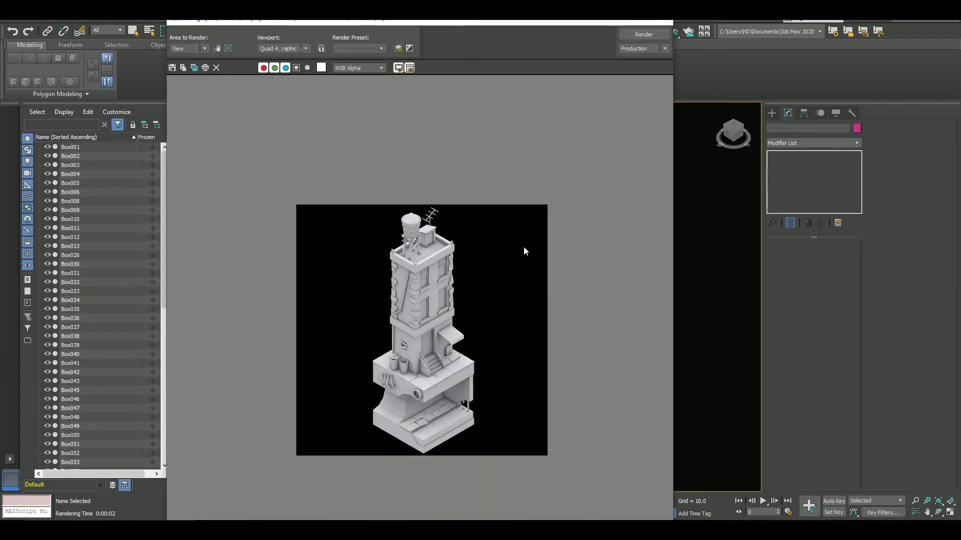
left_click(660, 22)
left_click(591, 112)
left_click(586, 288)
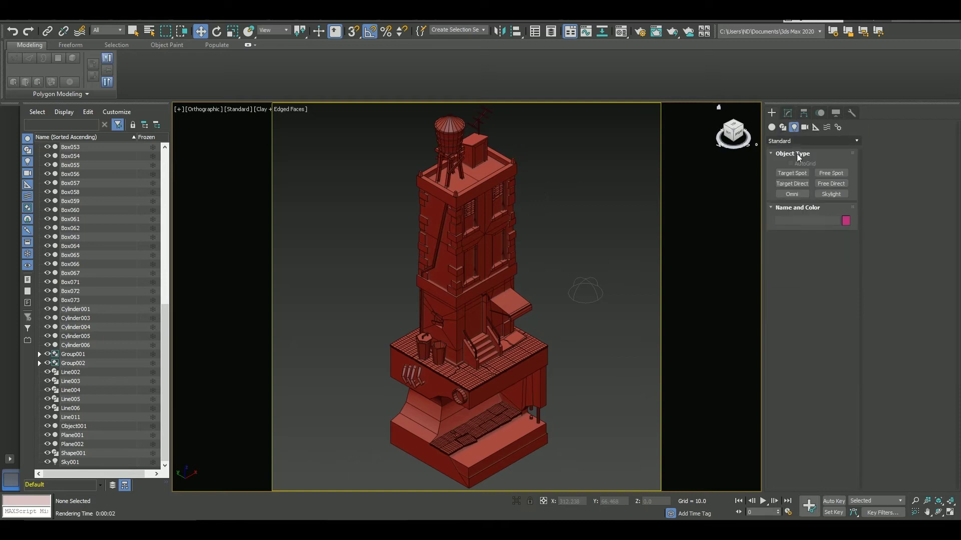
Select the tower's upper parts in Front view and move them right and down.
left_click(788, 159)
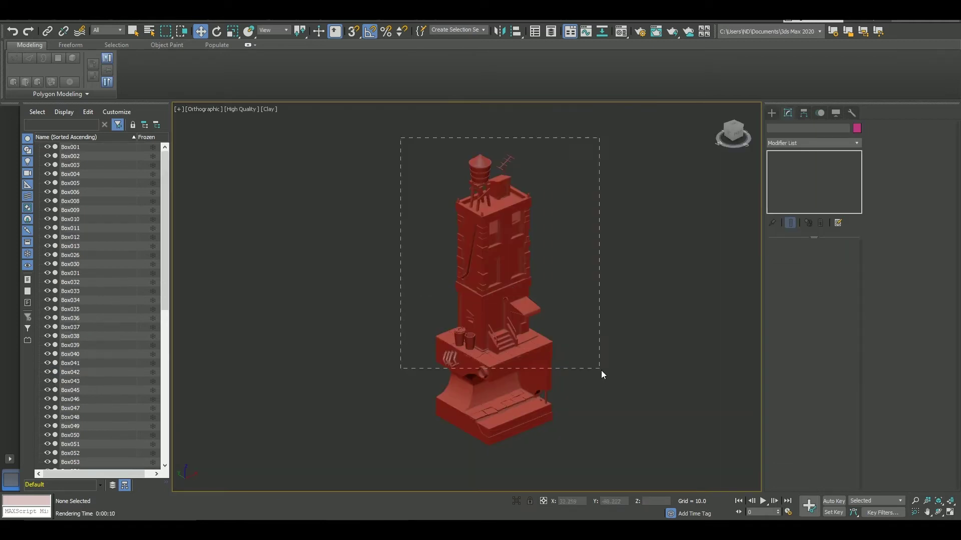
key("f")
left_click_drag(602, 370, 629, 387)
scroll(638, 323, "up", 8)
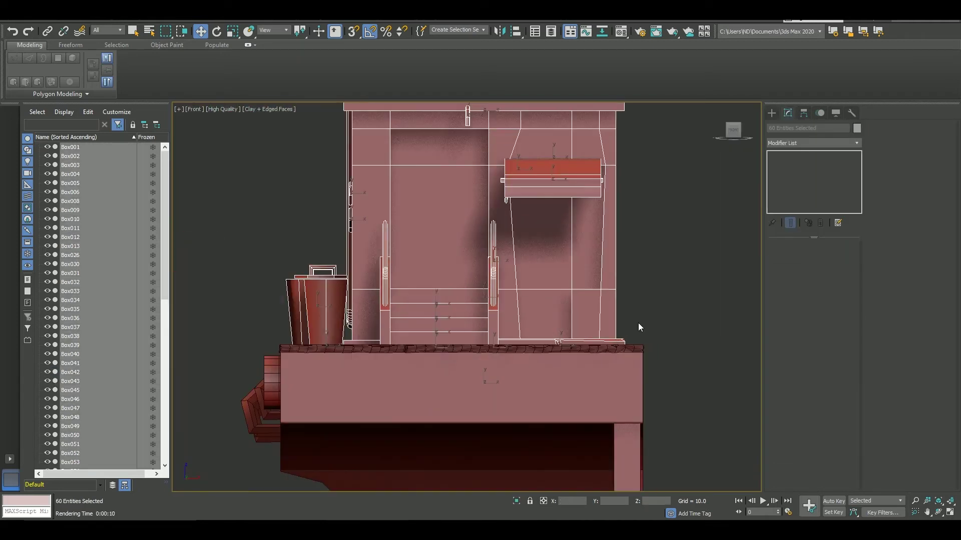
mouse_move(644, 359)
middle_mouse_down("alt")
mouse_move(576, 300)
mouse_move(476, 361)
middle_mouse_up("alt")
key("r")
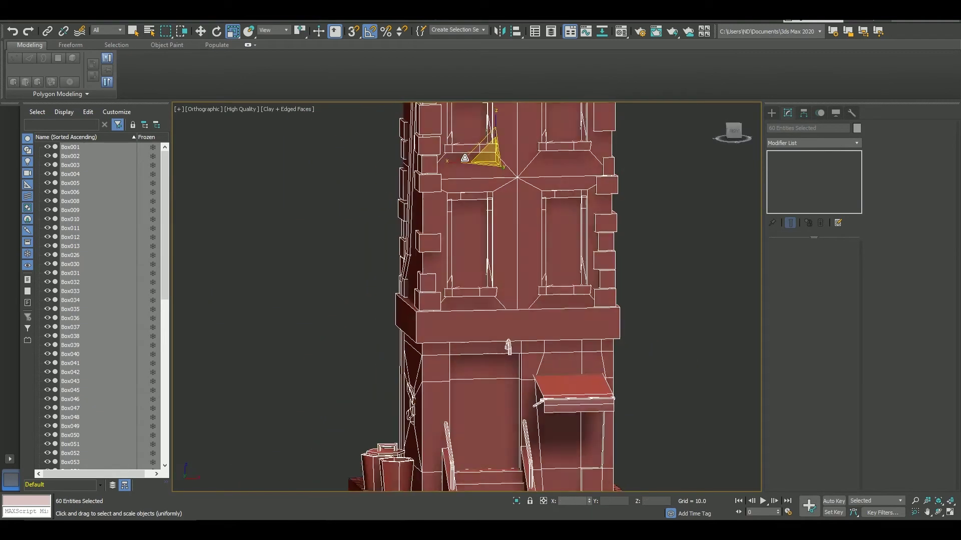
key("w")
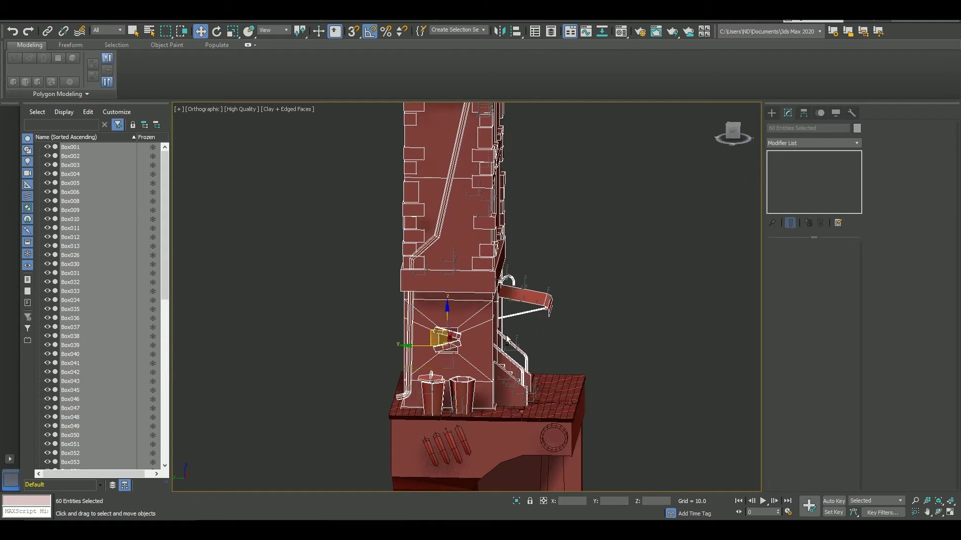
scroll(507, 339, "down", 5)
middle_click_drag(506, 339, 592, 232, "alt")
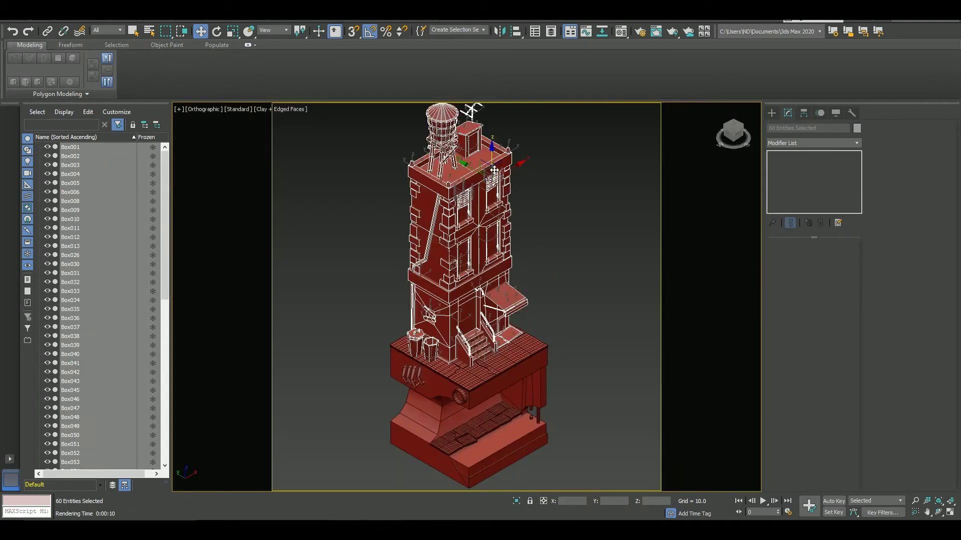
left_click_drag(494, 171, 513, 179)
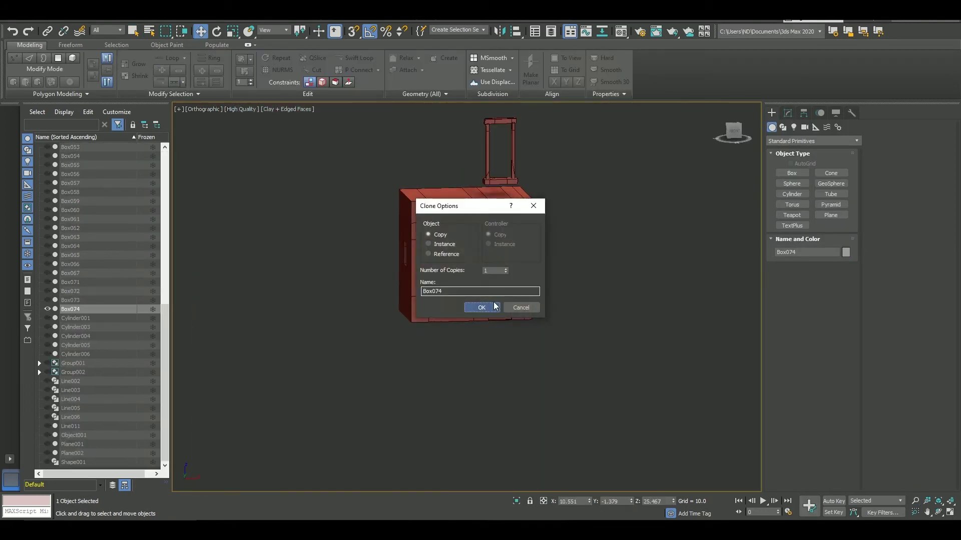
Isolate the window frame, then lower, narrow and shift its bottom sill right.
right_click(497, 284)
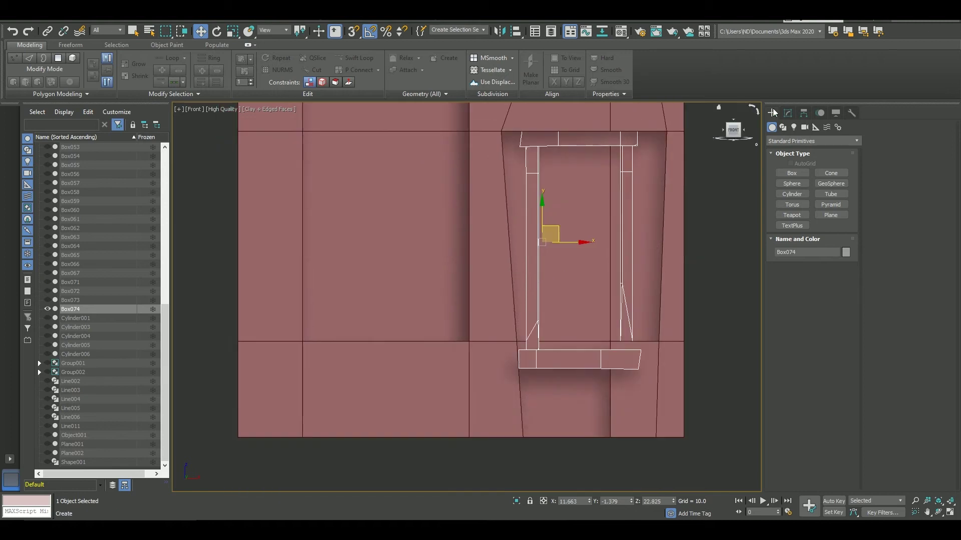
left_click_drag(575, 360, 574, 377)
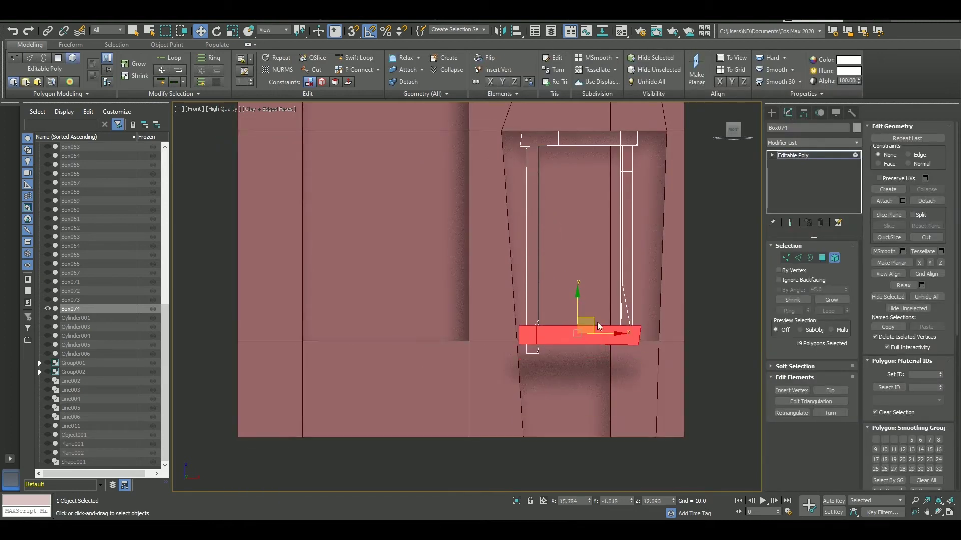
key("r")
key("z")
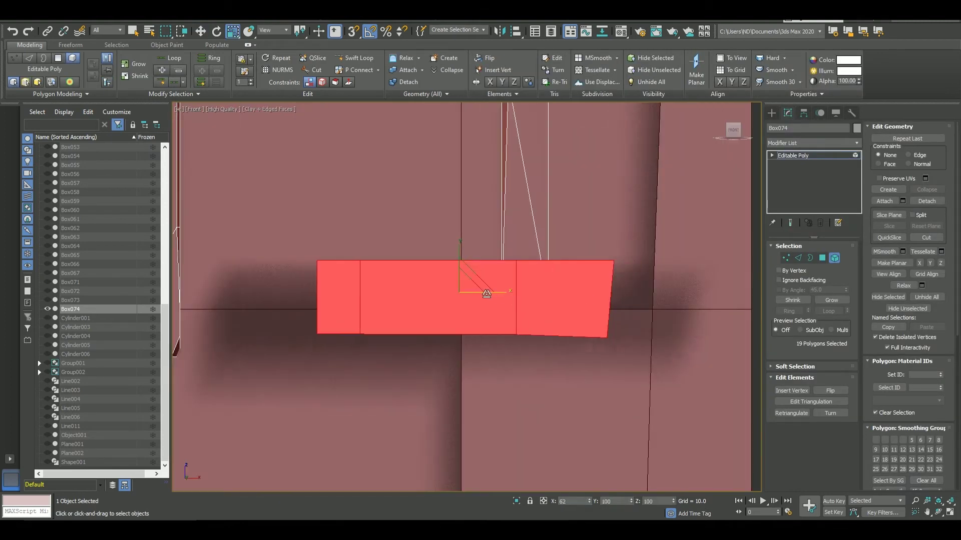
key("w")
mouse_move(487, 294)
left_mouse_down()
mouse_move(557, 294)
mouse_move(575, 278)
left_mouse_up()
key("r")
key("w")
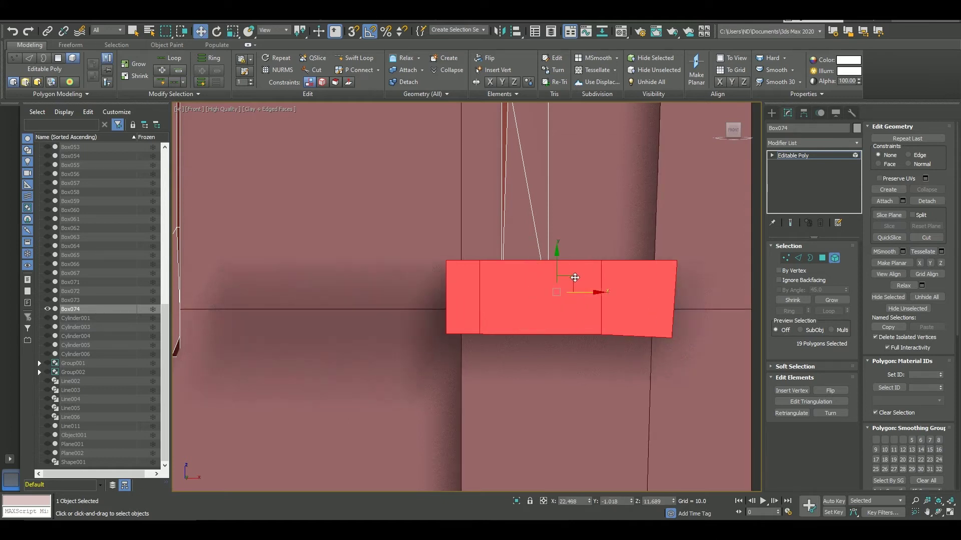
scroll(575, 278, "down", 4)
middle_click_drag(625, 249, 608, 346)
Add an FFD 2x2x2 to a frame bar and try collapsing it, undoing the collapse.
left_click(813, 143)
left_click(784, 158)
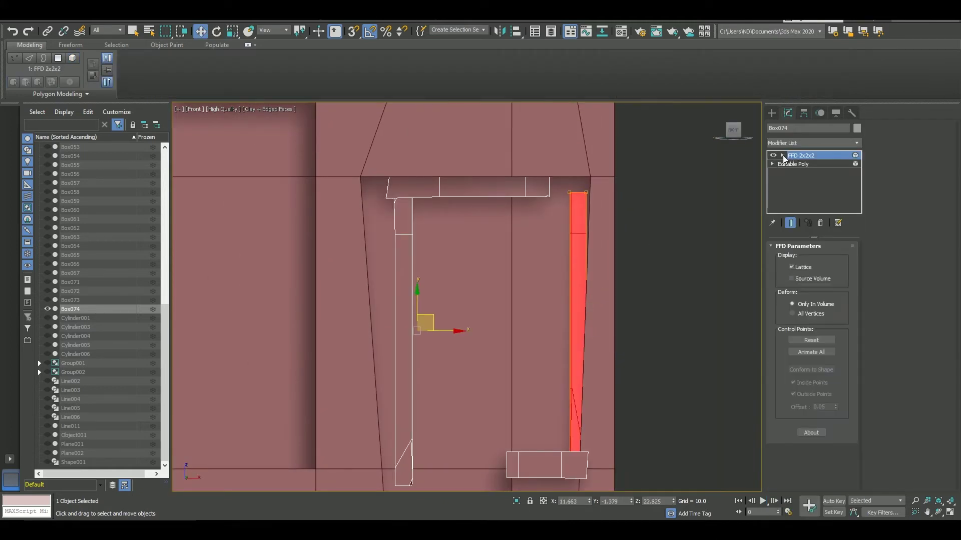
right_click(791, 194)
left_click(821, 243)
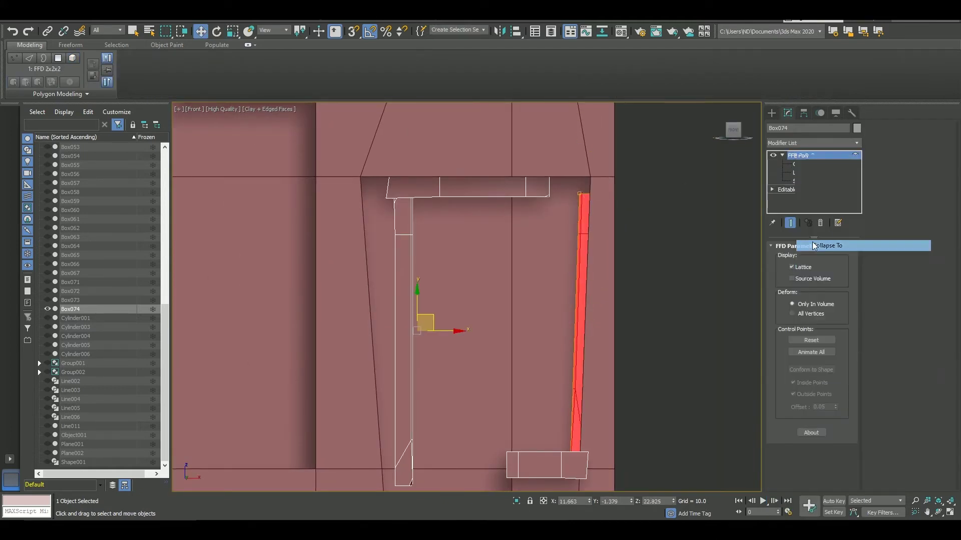
middle_click_drag(346, 353, 428, 275)
key("ctrl+z")
Slant the other side bar by moving its FFD 2x2x2 top control points, then collapse it.
left_click(814, 143)
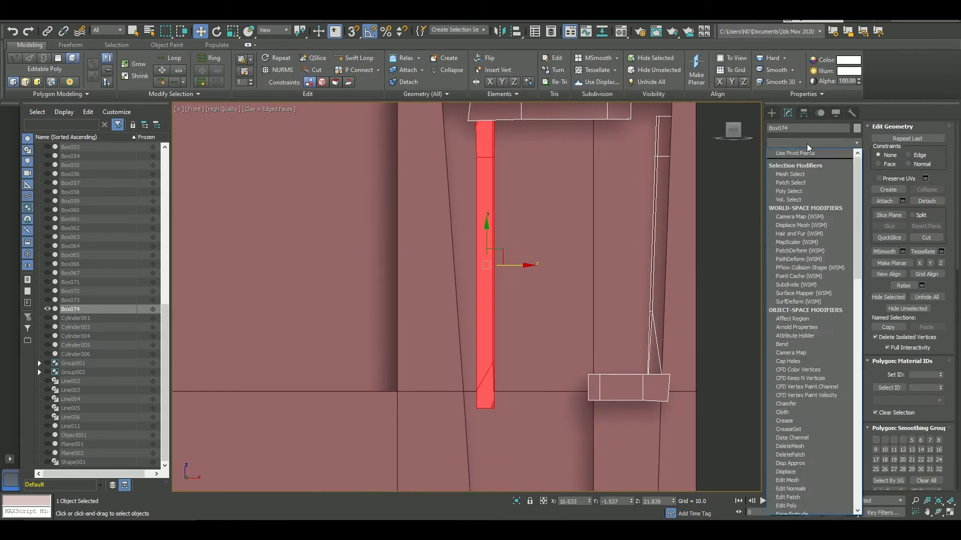
left_click(801, 300)
middle_click_drag(500, 300, 550, 225)
left_click(809, 164)
left_click_drag(581, 215, 589, 361)
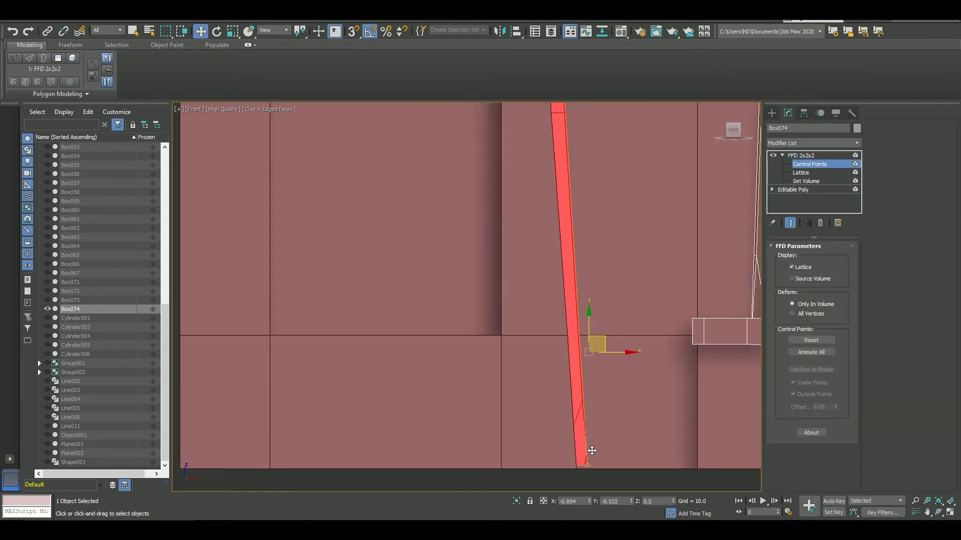
left_click(830, 249)
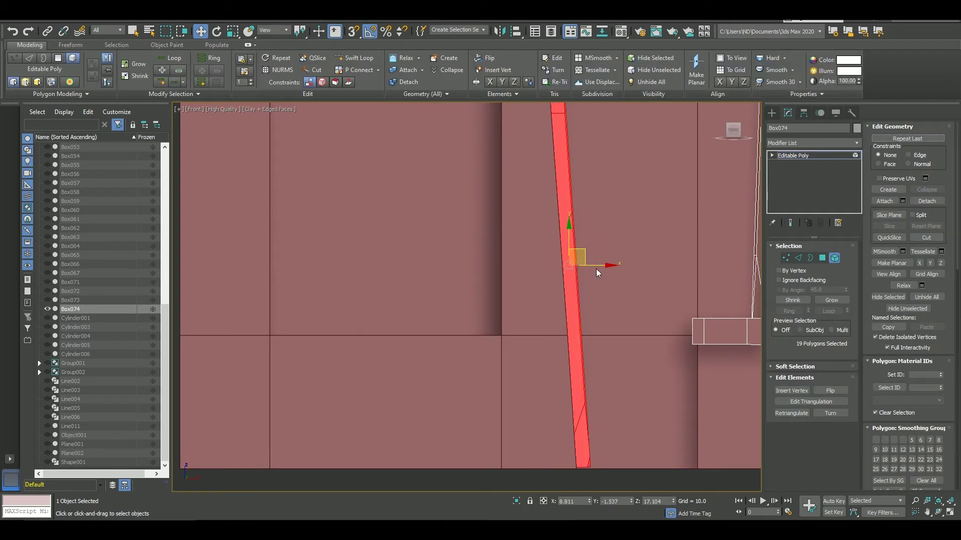
key("Escape")
Add another FFD 2x2x2 and slant the next bar by shifting its top control points.
left_click(813, 143)
left_click(801, 301)
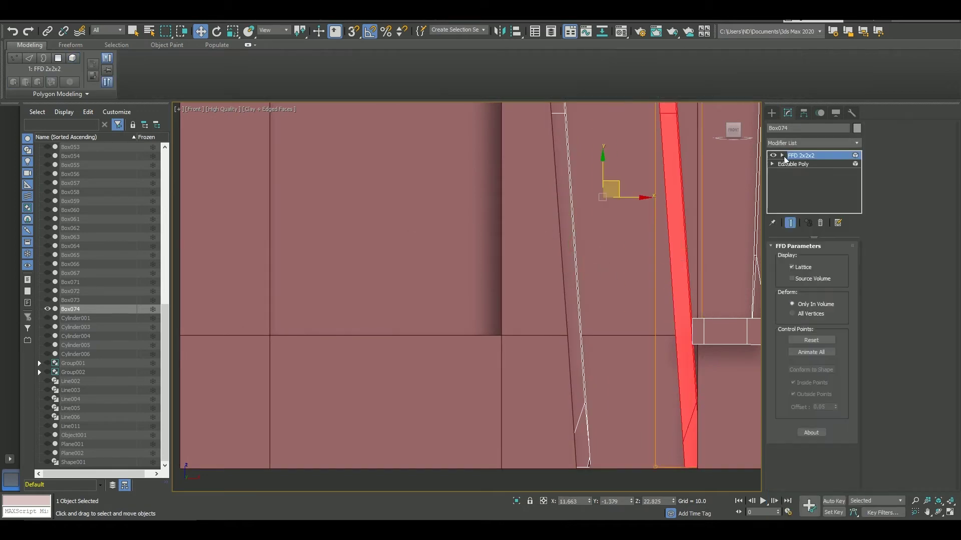
left_click(809, 164)
middle_click_drag(640, 165, 589, 251)
mouse_move(673, 248)
middle_mouse_down()
mouse_move(671, 110)
mouse_move(575, 239)
middle_mouse_up()
key("ctrl+z")
Select the frame's top face, leave polygon editing and deselect the window frame.
left_click(641, 126)
key("w")
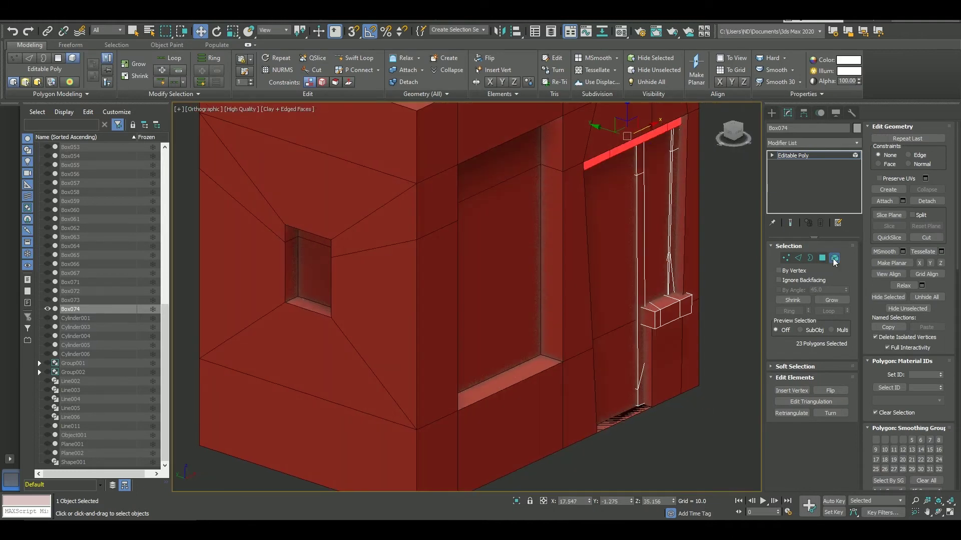
key("4")
left_click(723, 304)
Select four floor polygons on Box001, then end isolation so all objects show.
middle_click_drag(723, 304, 622, 366, "alt")
left_click(622, 366)
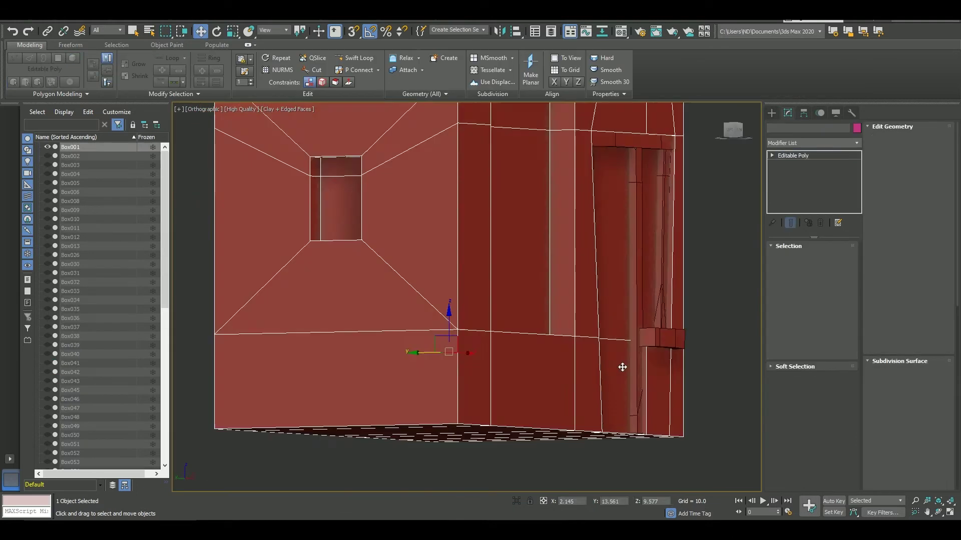
key("4")
left_click(555, 390)
left_click(623, 448, "ctrl")
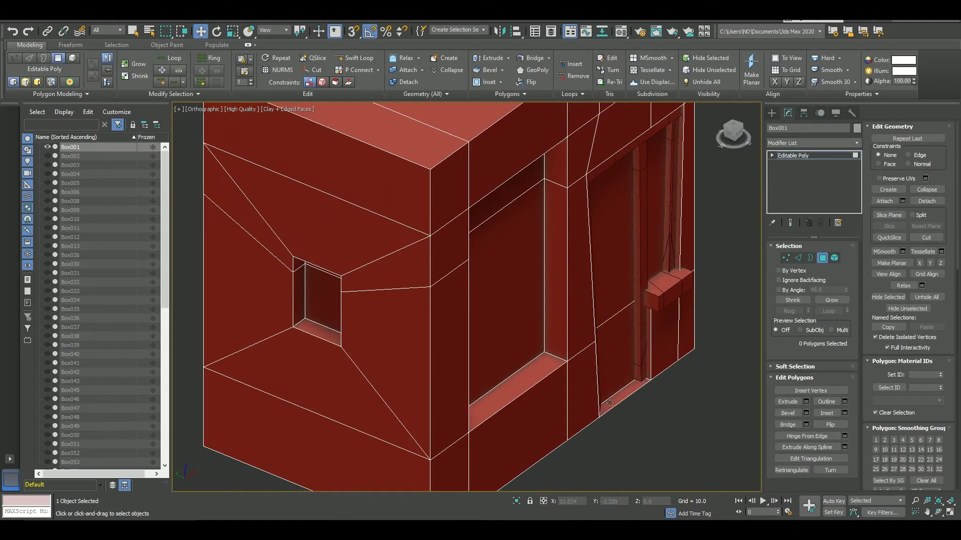
right_click(617, 365)
left_click(665, 336)
Select the vertices along the crack of the step slab Box031.
left_click(611, 369)
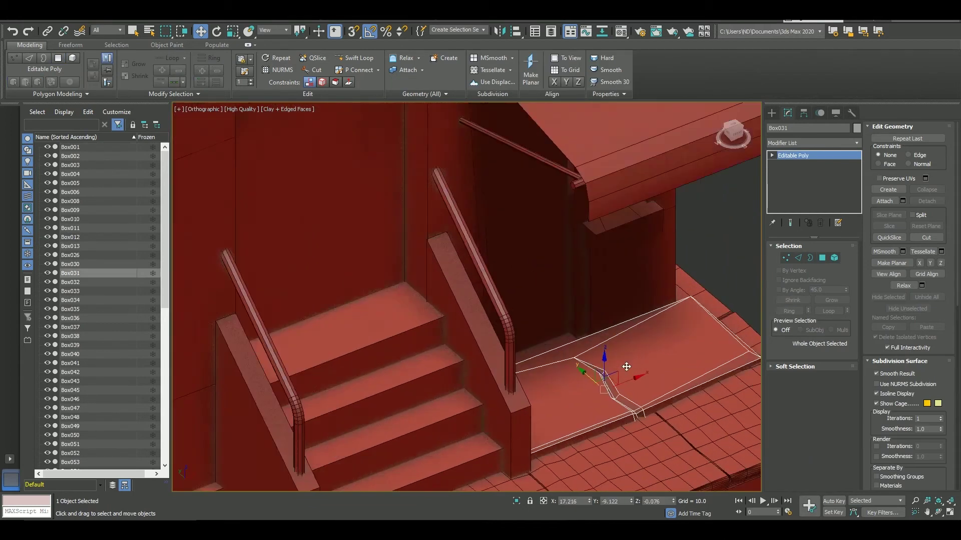
scroll(700, 314, "up", 4)
key("1")
left_click_drag(701, 313, 504, 246)
scroll(544, 225, "down", 4)
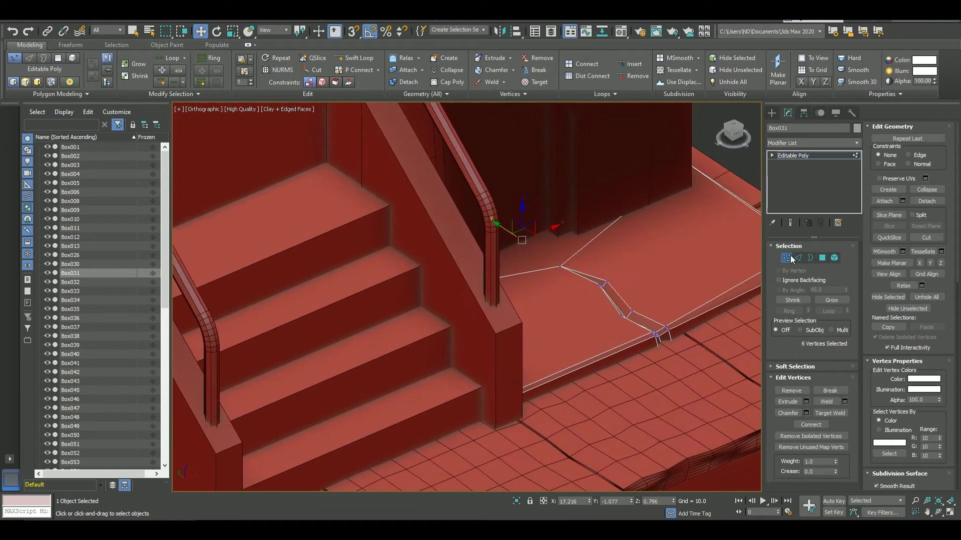
scroll(569, 316, "down", 2)
key("1")
scroll(496, 329, "down", 2)
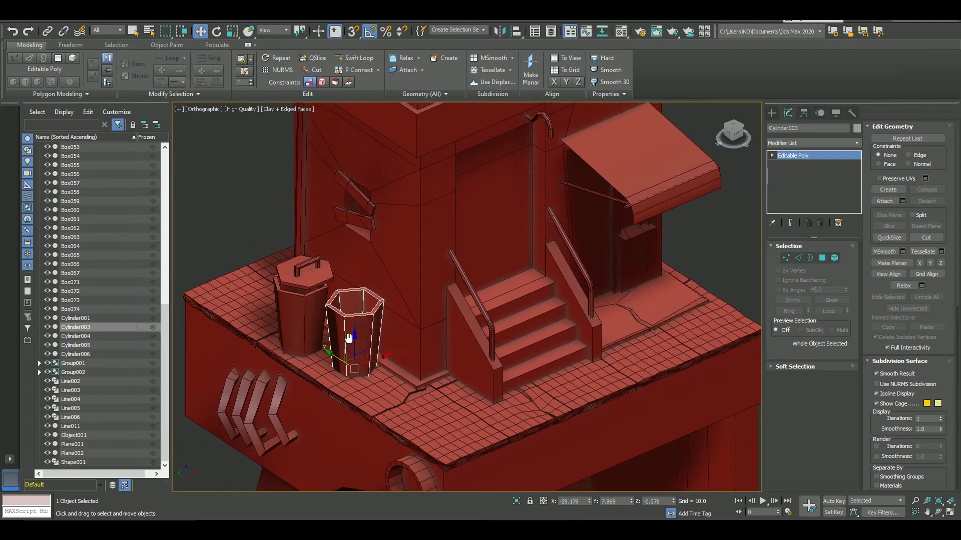
scroll(534, 338, "up", 3)
Select the lidded bin Cylinder002 inside its group and select all its polygons.
left_click(534, 338)
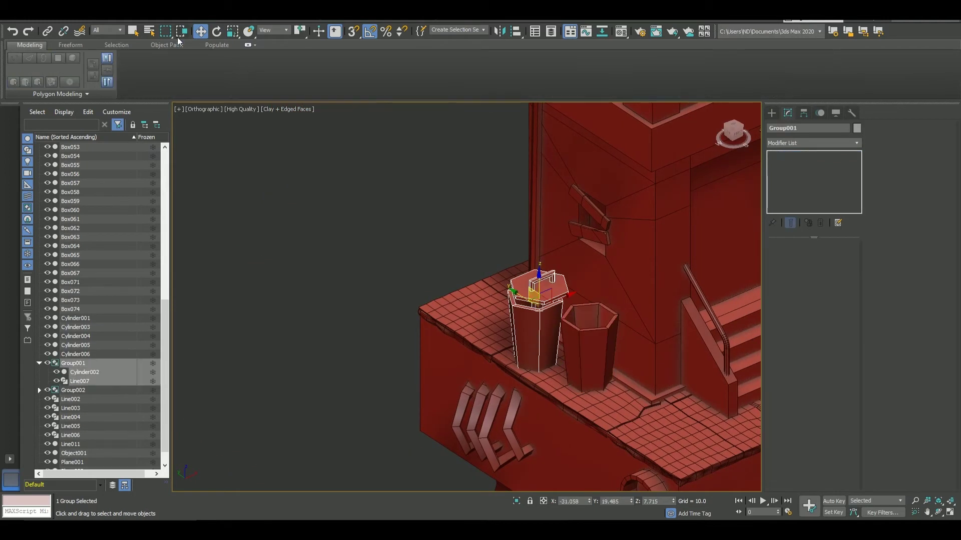
left_click(540, 302)
key("q")
key("4")
key("ctrl+a")
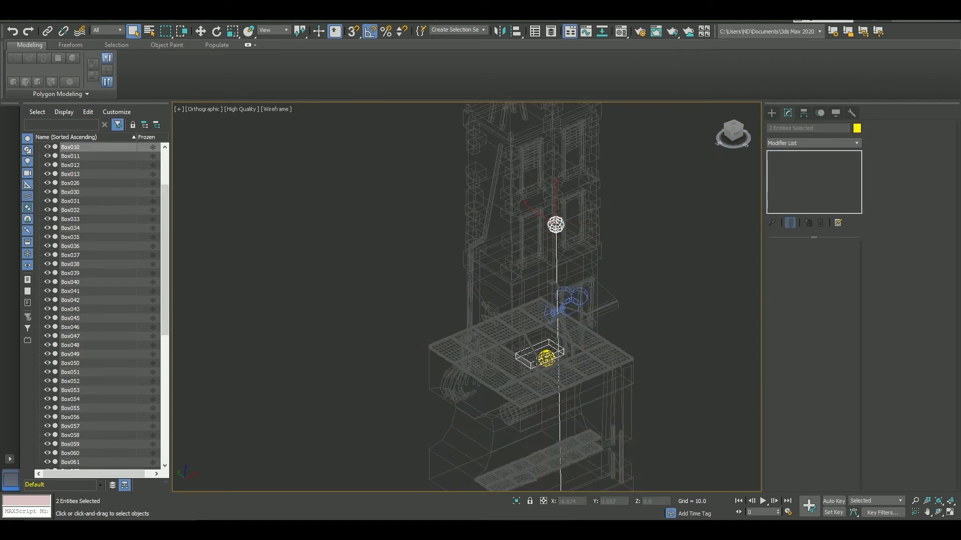
Select every object in the scene and rotate it 45° about Z in Top view.
scroll(642, 245, "down", 3)
left_click(545, 171, "ctrl")
scroll(575, 264, "down", 2)
key("w")
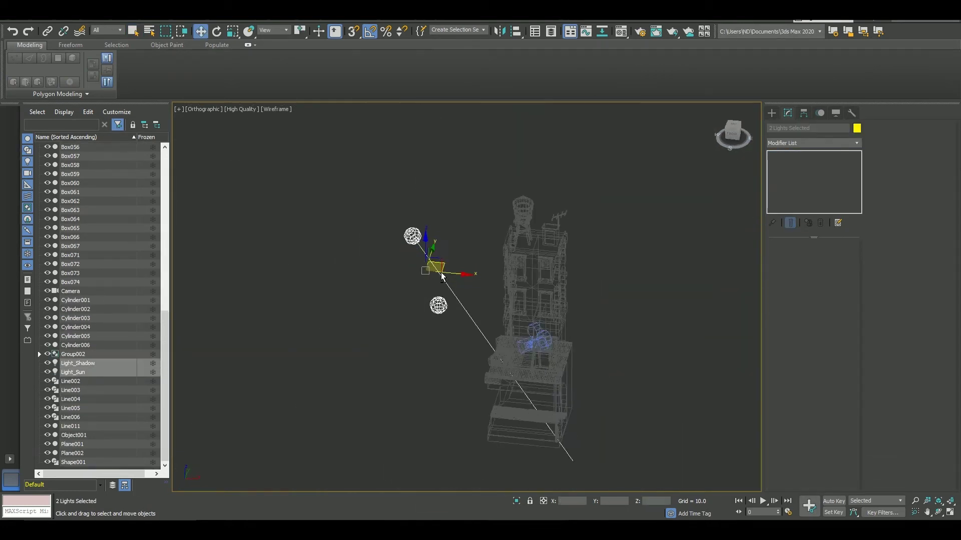
key("ctrl+a")
scroll(570, 333, "up", 5)
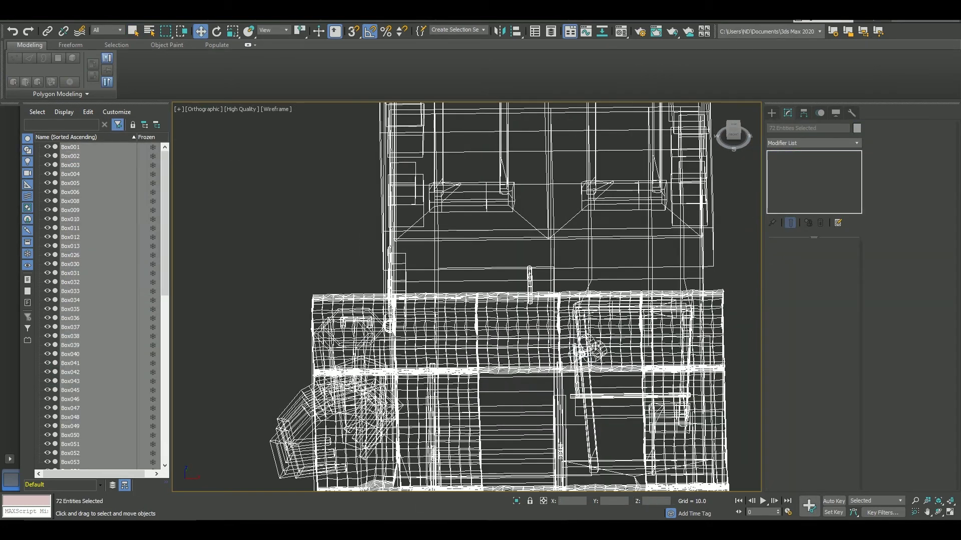
scroll(593, 337, "down", 2)
key("t")
key("e")
mouse_move(586, 331)
left_mouse_down()
mouse_move(584, 354)
mouse_move(614, 342)
left_mouse_up()
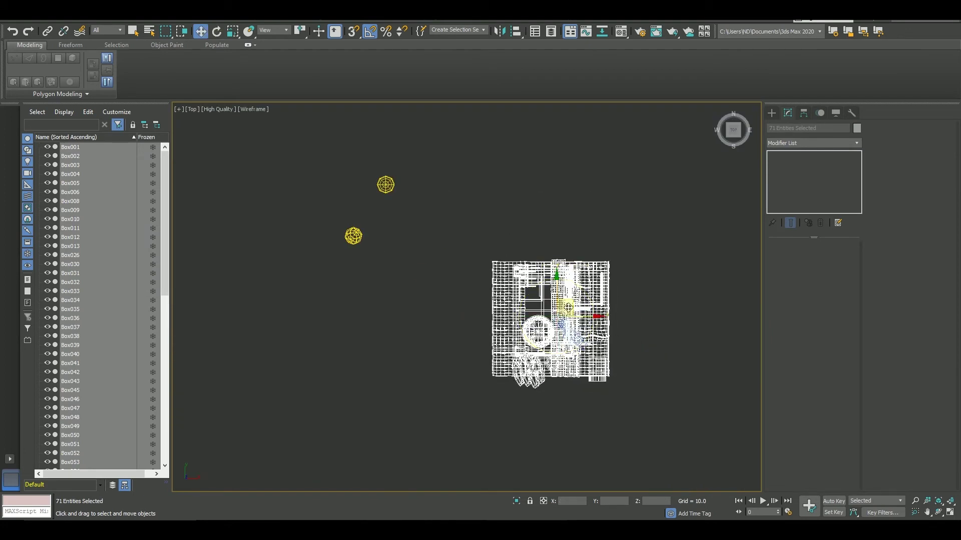
Show the Camera view with Safe Frame in the top-left viewport and scale the scene down to fit.
middle_click_drag(567, 307, 550, 336, "alt")
key("alt+w")
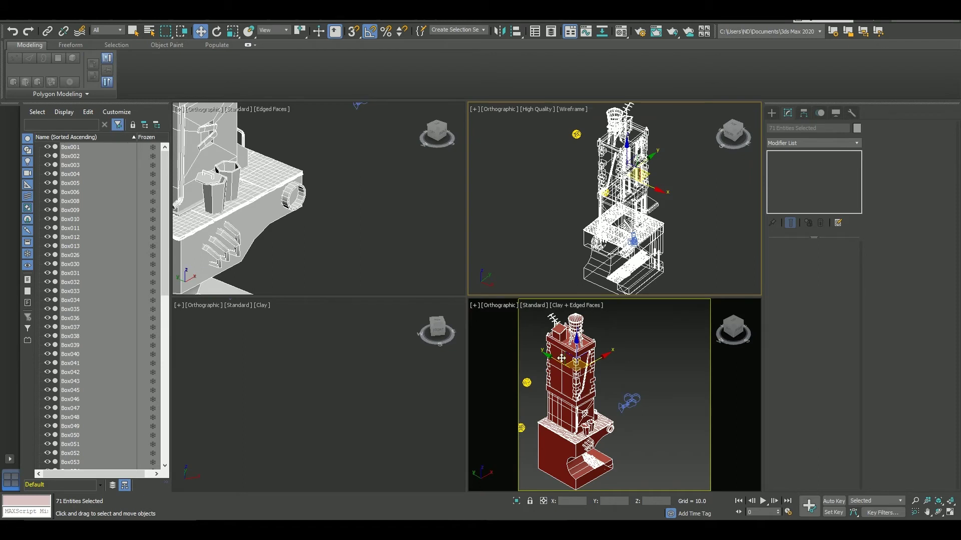
key("c")
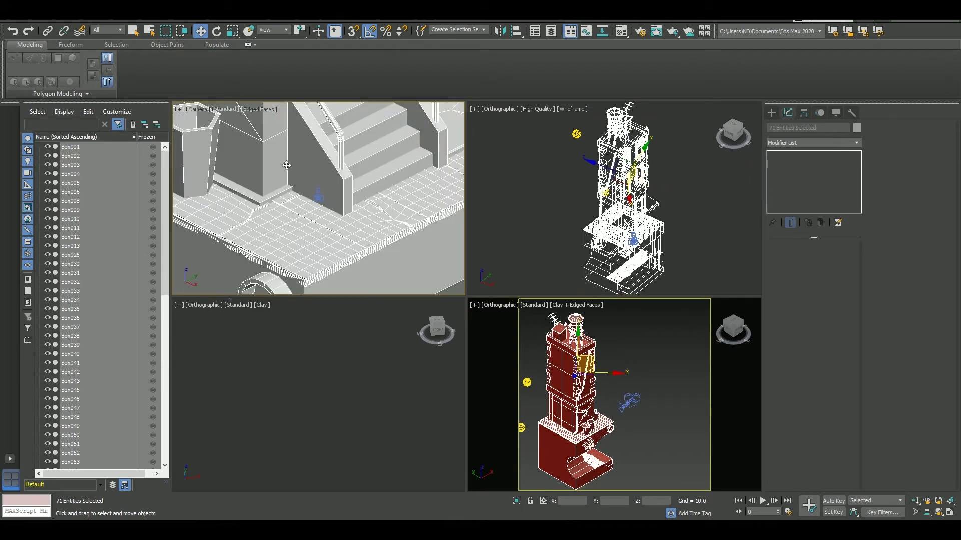
key("shift+f")
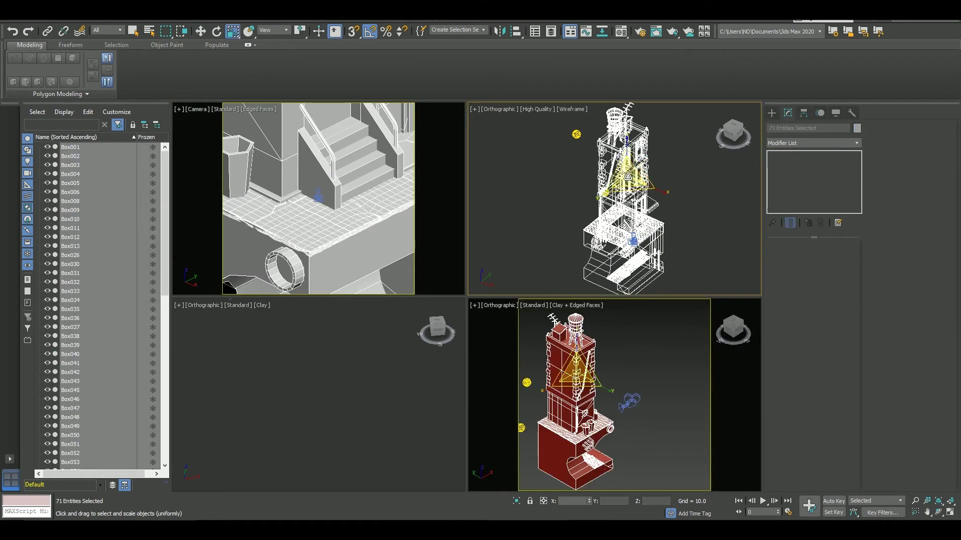
left_click_drag(575, 370, 575, 400)
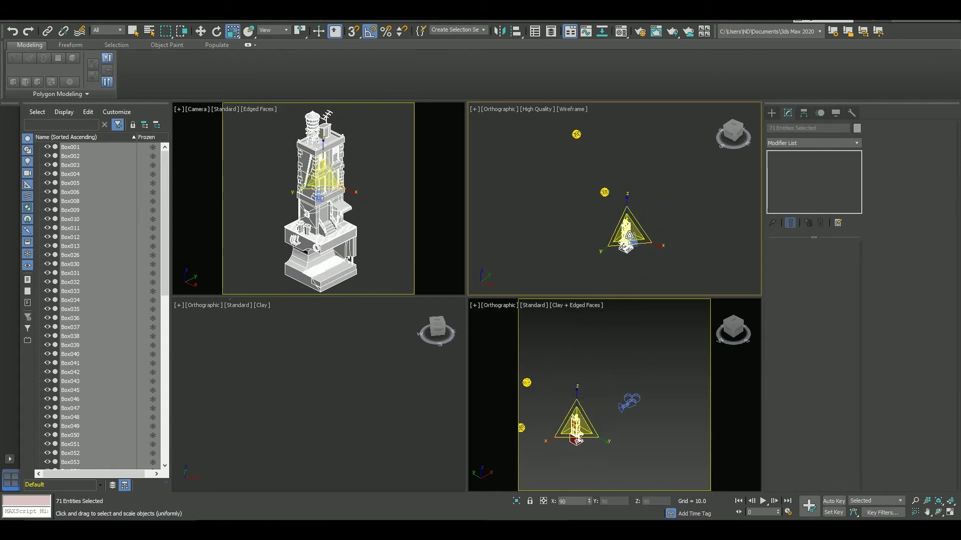
Render the camera view twice with nothing selected to check the lighting.
left_click(381, 233)
key("shift+q")
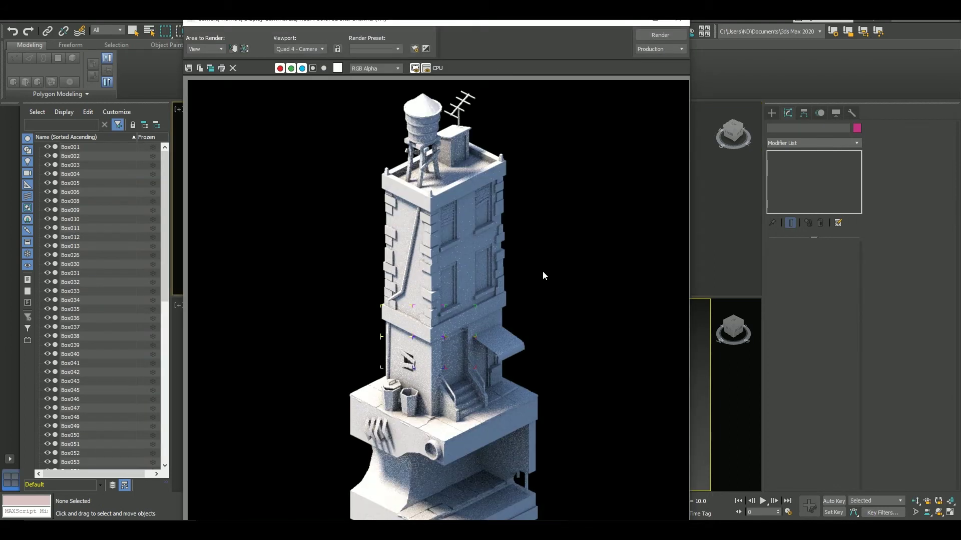
scroll(544, 271, "down", 1)
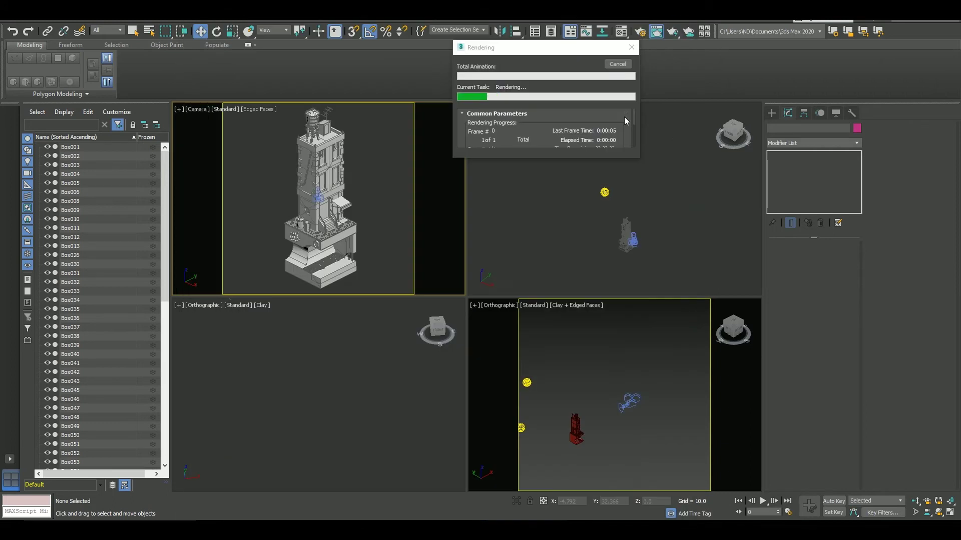
left_click(576, 134)
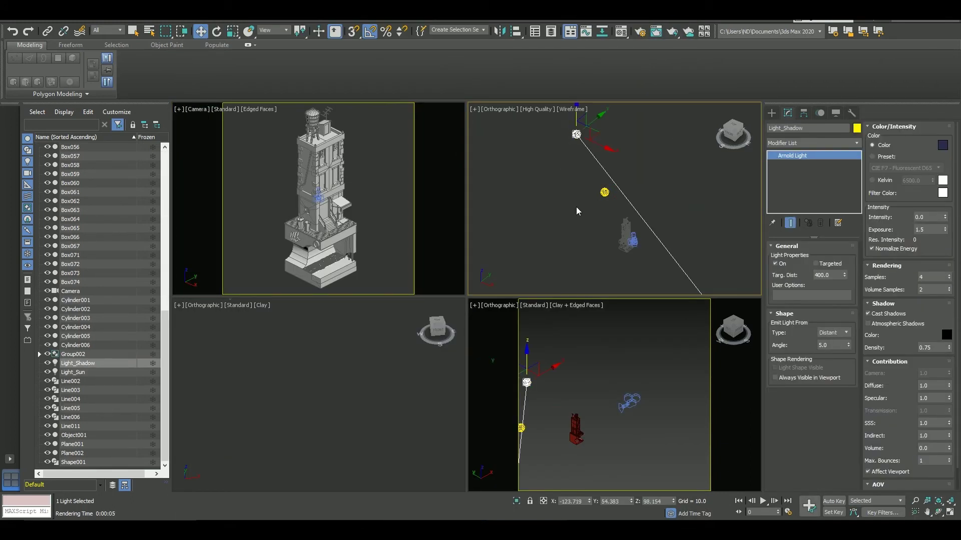
left_click(440, 150)
key("shift+q")
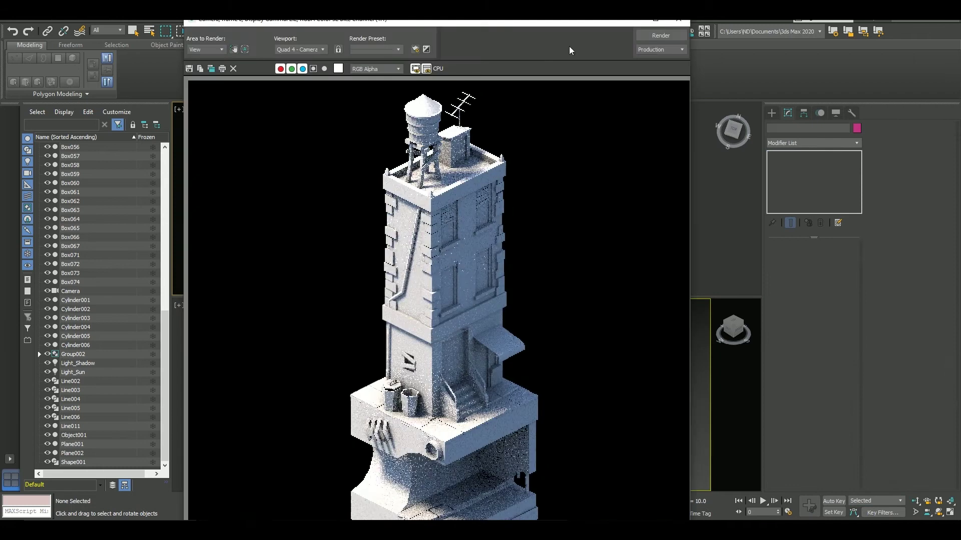
Inspect Light_Shadow and Light_Sun in Top view, re-render the camera view, and close the result.
left_click(573, 182)
key("t")
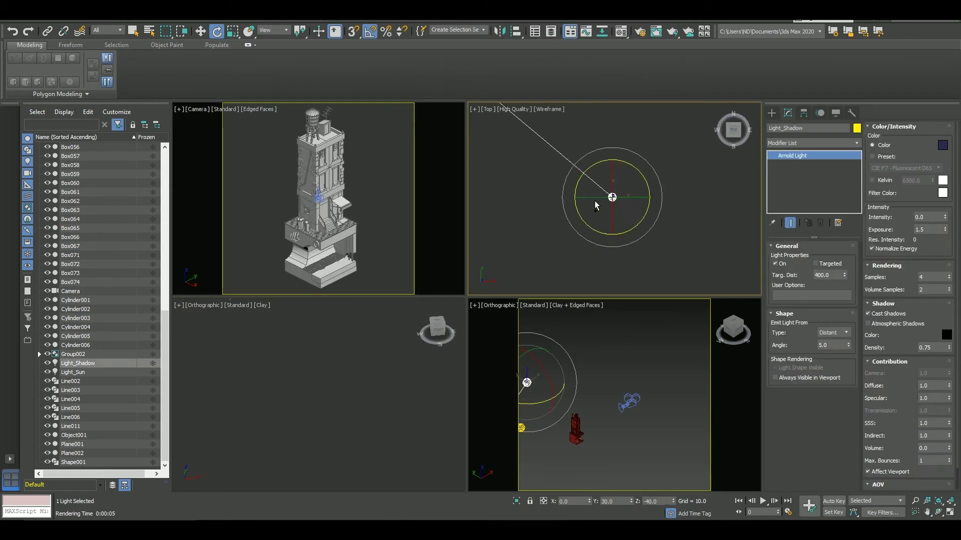
left_click(605, 172)
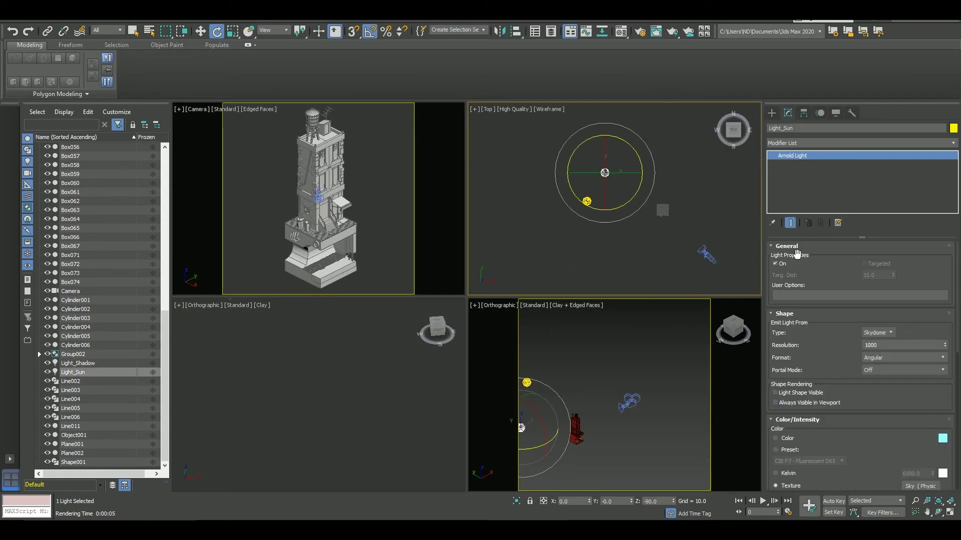
scroll(808, 367, "down", 5)
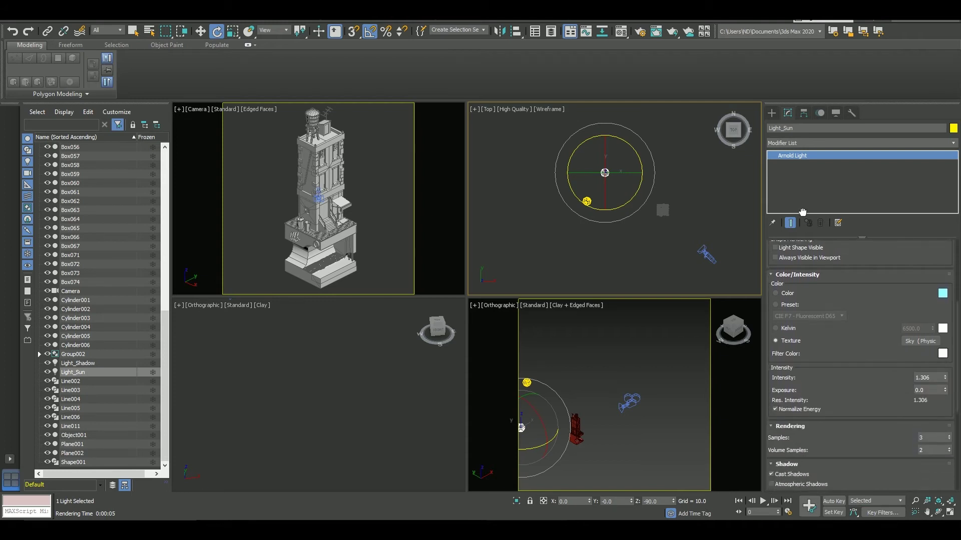
left_click(588, 201)
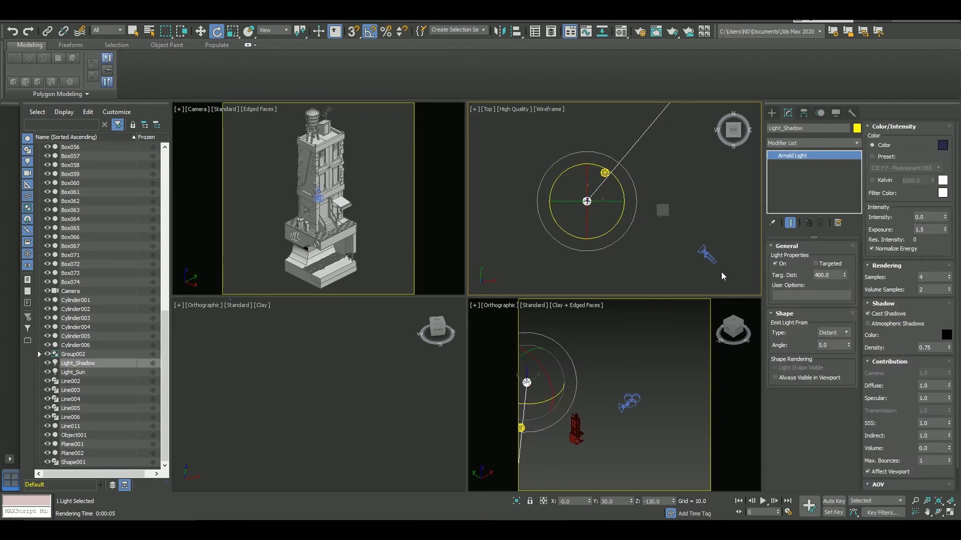
left_click(423, 193)
key("shift+q")
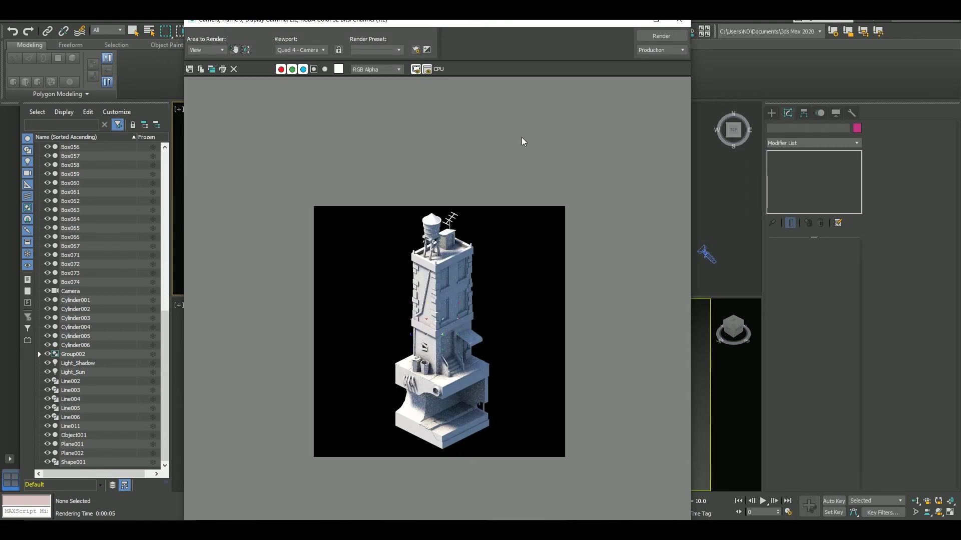
left_click(679, 20)
Create a new Arnold light in the Top view and maximize that view.
left_click(641, 124)
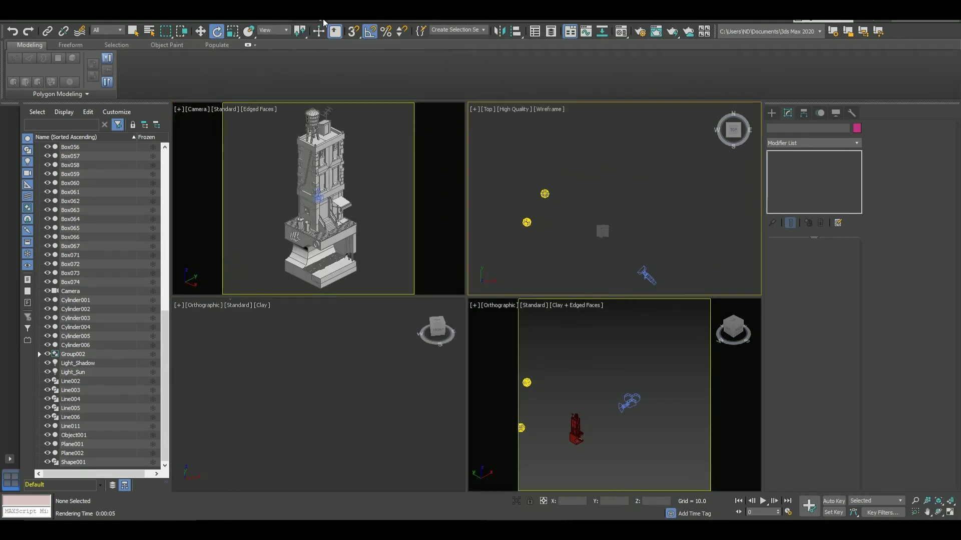
left_click(771, 112)
left_click(792, 173)
left_click(642, 218)
key("w")
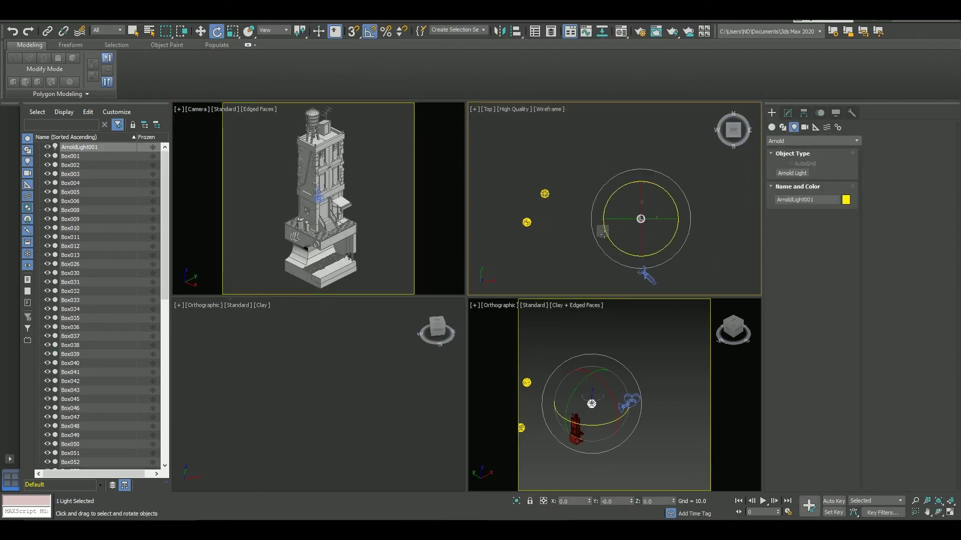
key("alt+w")
left_click_drag(732, 131, 735, 141)
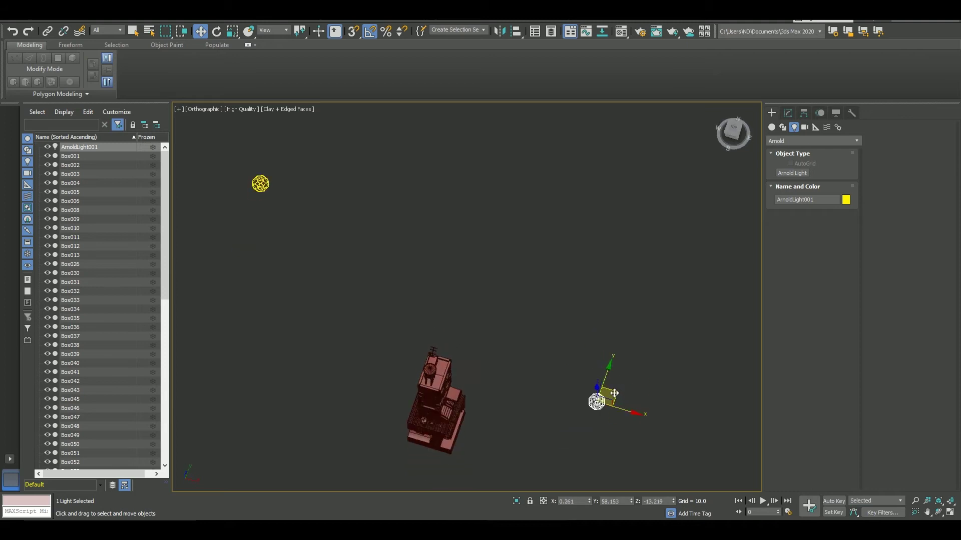
Set the new Arnold light's shape type to Point.
left_click(787, 113)
left_click(883, 332)
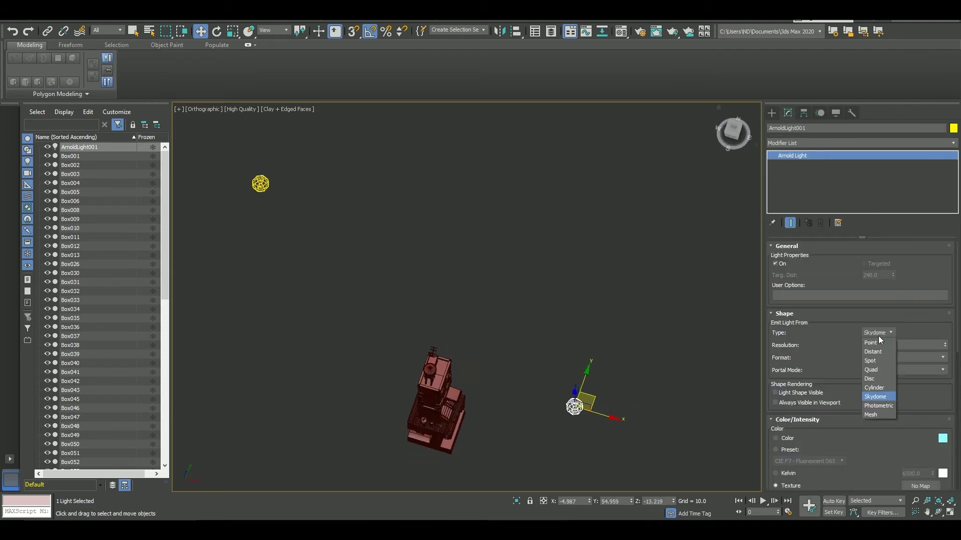
left_click(833, 333)
left_click(833, 359)
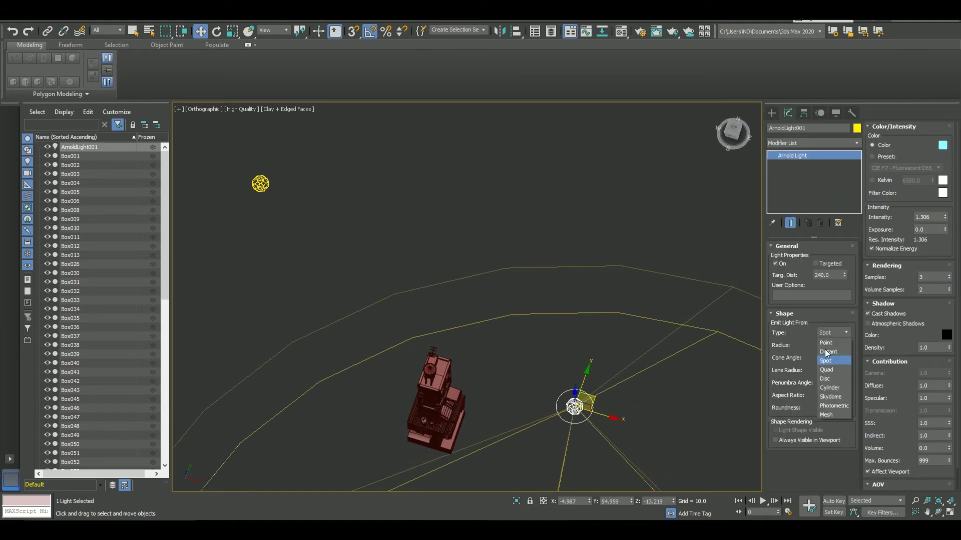
left_click(828, 381)
left_click(924, 353)
left_click(926, 416)
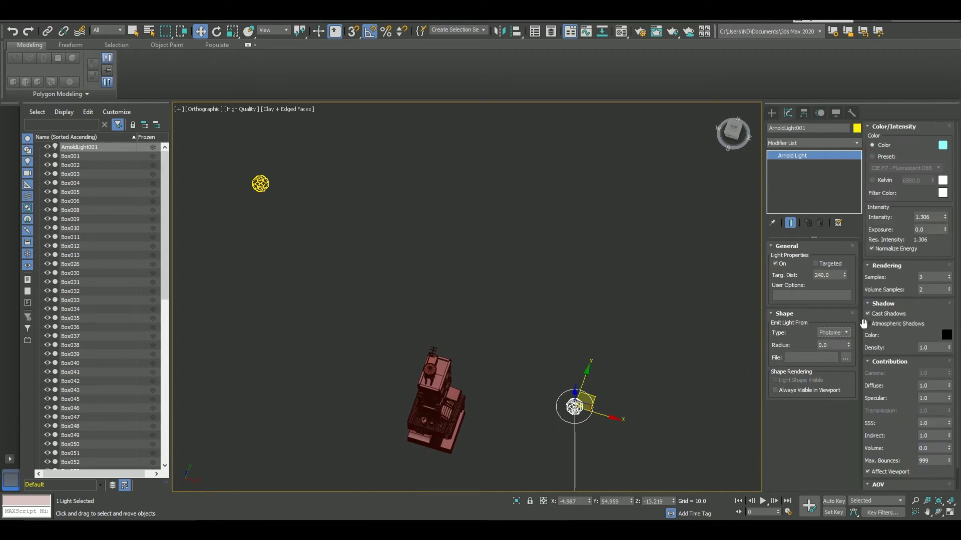
left_click(833, 332)
left_click(833, 343)
Render the view, keep the teal colour, and raise the point light's exposure to 7.880.
mouse_move(614, 351)
middle_mouse_down("alt")
mouse_move(583, 332)
mouse_move(692, 361)
middle_mouse_up("alt")
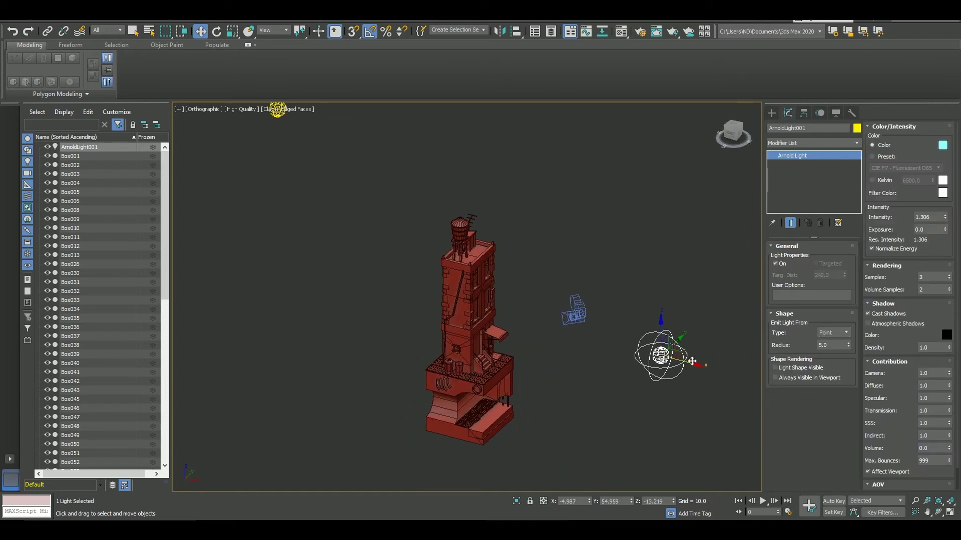
scroll(579, 333, "up", 4)
key("shift+q")
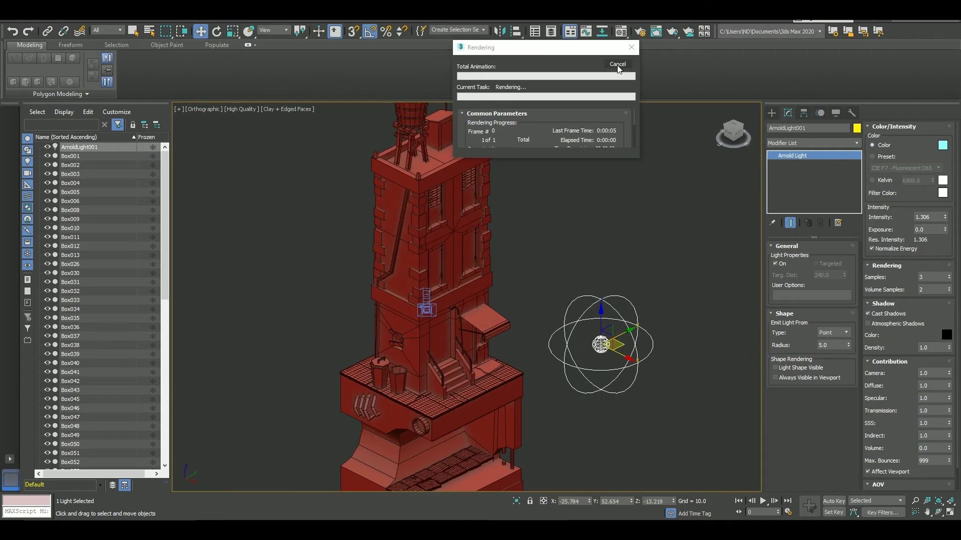
left_click(943, 145)
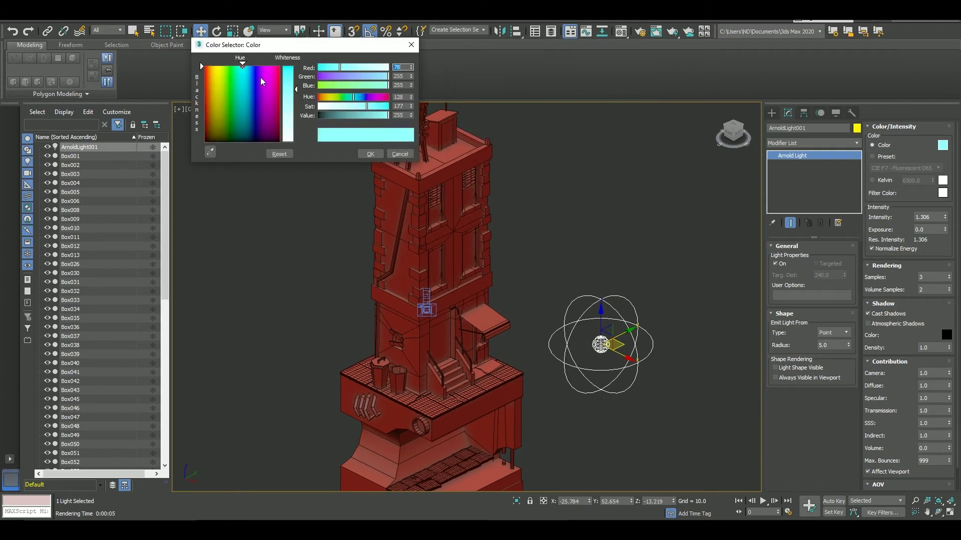
left_click(400, 154)
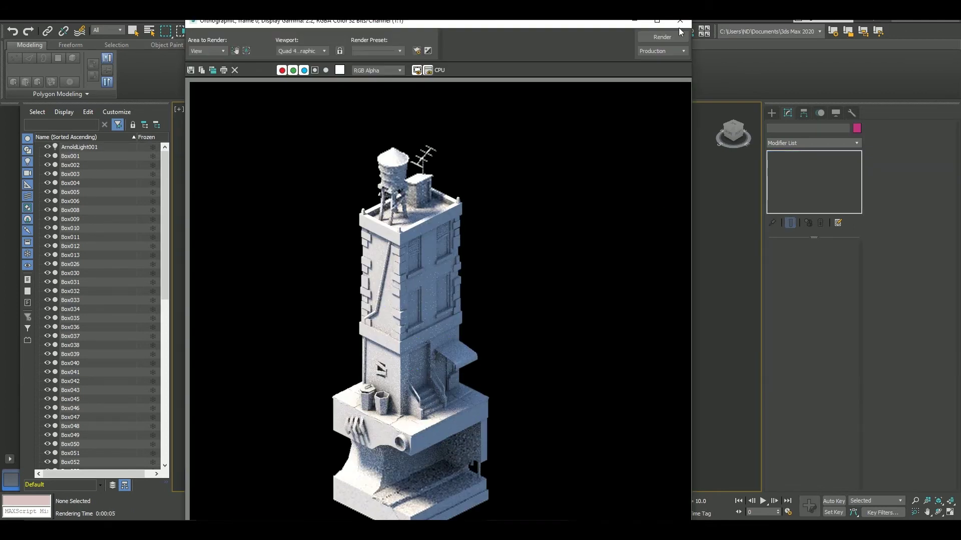
left_click(620, 360)
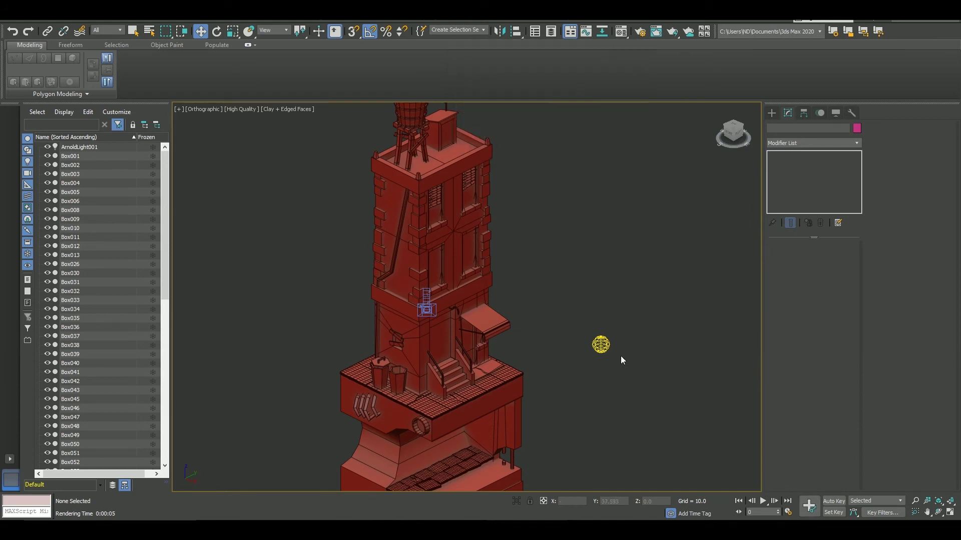
left_click(600, 345)
left_click_drag(940, 210, 947, 232)
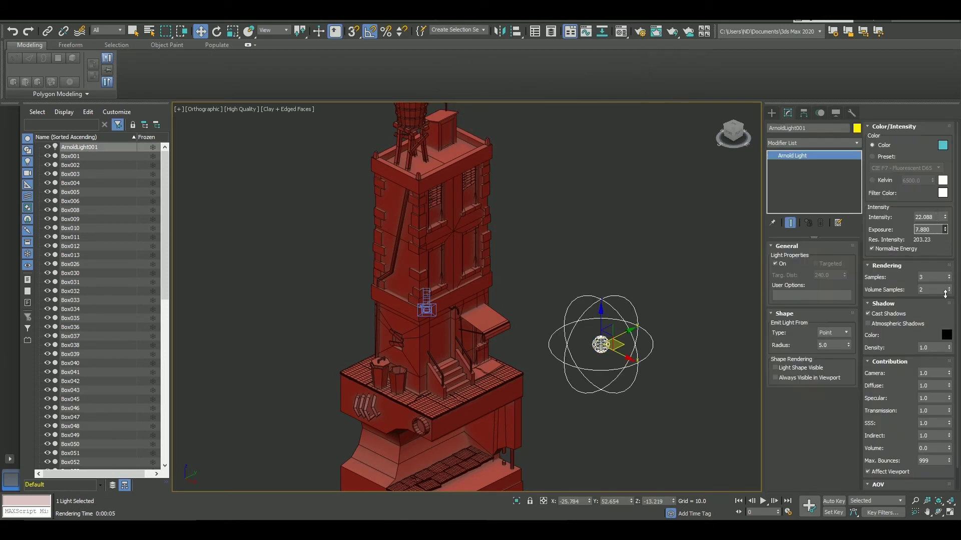
left_click(686, 193)
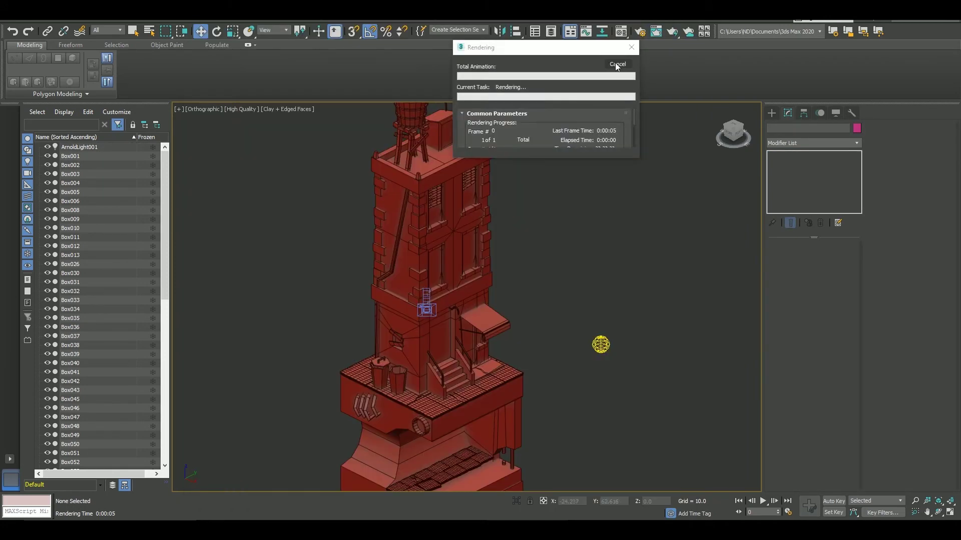
Select Light_Sun and Light_Shadow in turn to compare their settings.
scroll(648, 302, "down", 4)
scroll(473, 306, "down", 3)
left_click(481, 291)
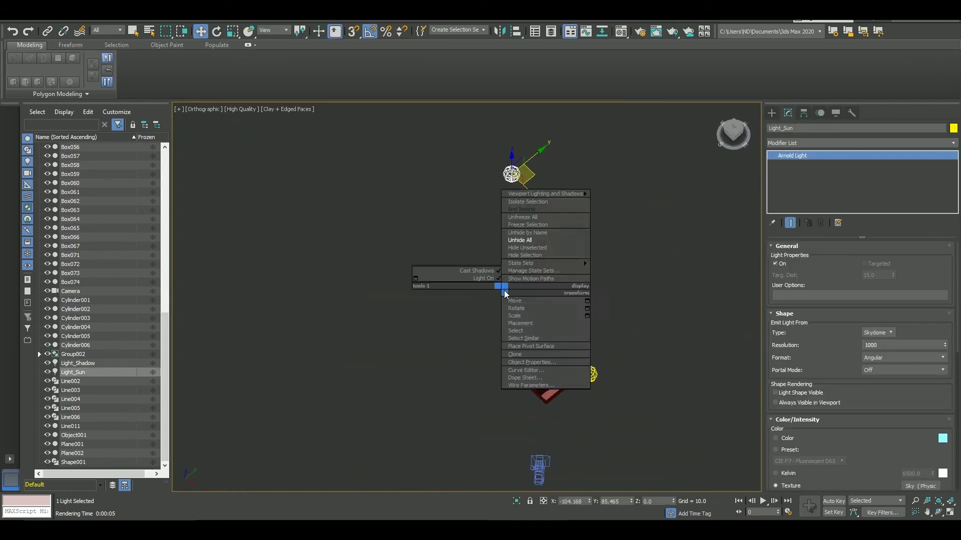
left_click(531, 229)
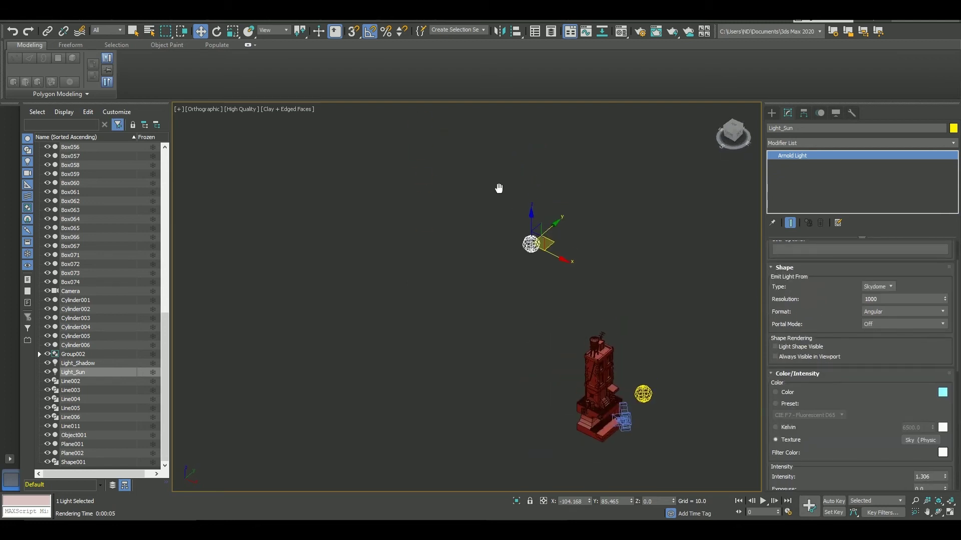
scroll(500, 190, "up", 2)
scroll(501, 193, "up", 2)
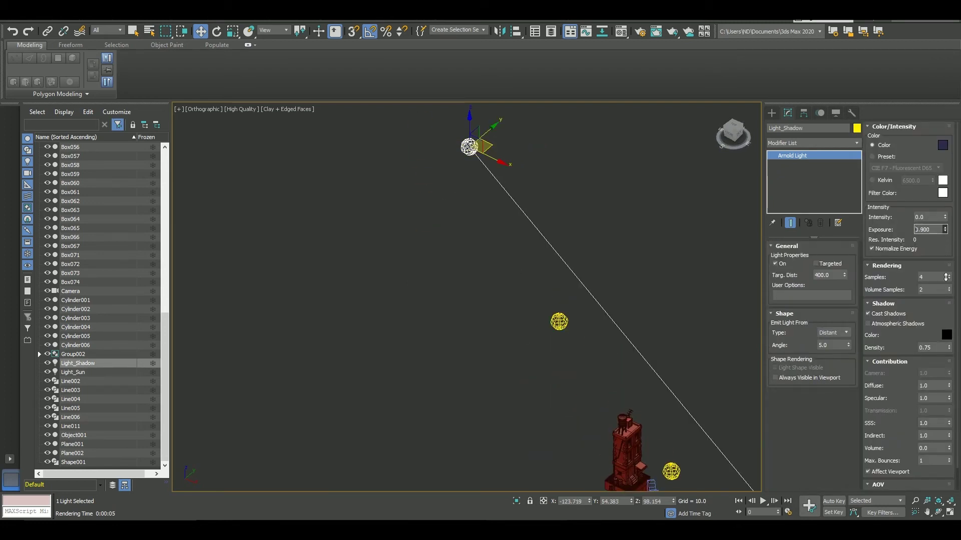
scroll(551, 300, "up", 5)
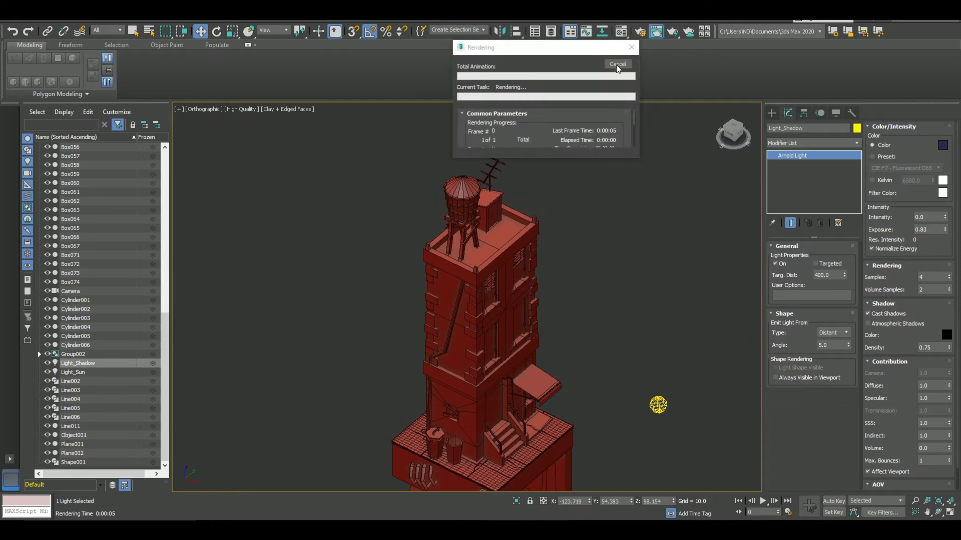
left_click(649, 241)
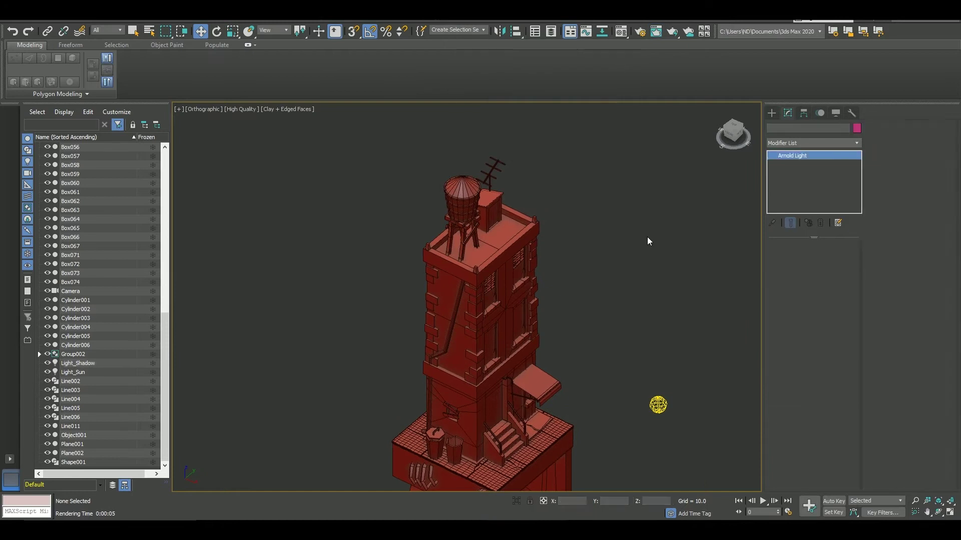
Select a light near the base, then inspect Light_Sun's settings.
left_click(658, 405)
scroll(550, 300, "down", 5)
left_click(468, 141)
scroll(902, 382, "down", 2)
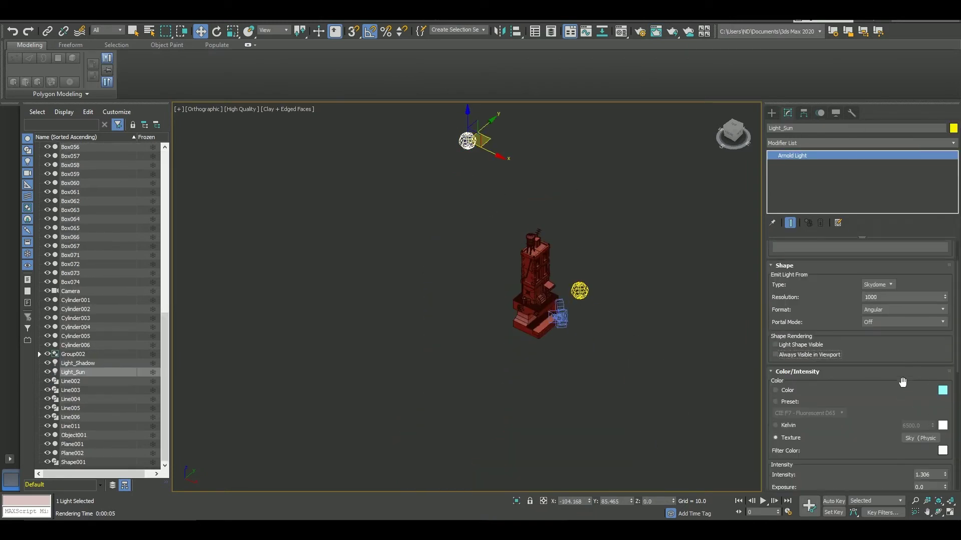
scroll(918, 443, "down", 2)
scroll(540, 296, "up", 5)
Switch to the Camera view and render it twice with nothing selected.
key("c")
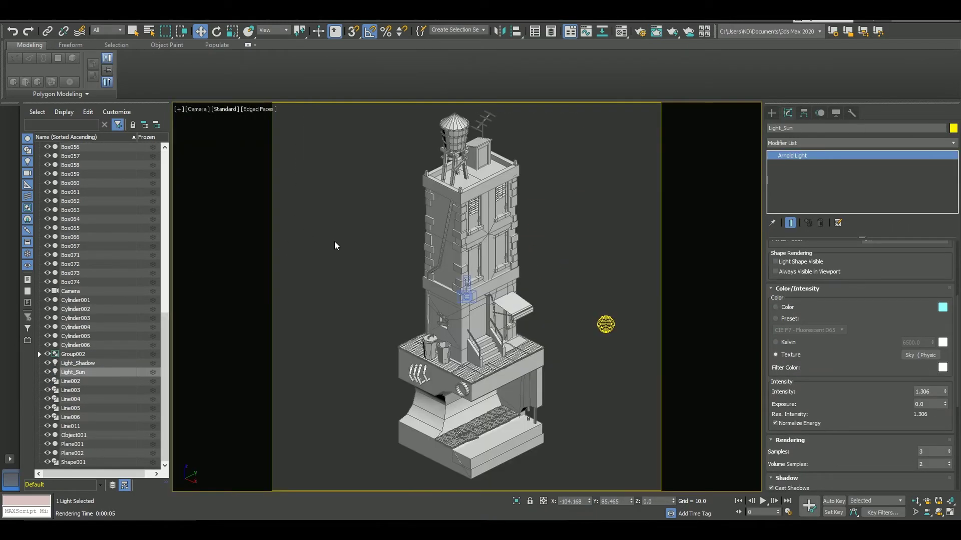
left_click(711, 320)
key("shift+q")
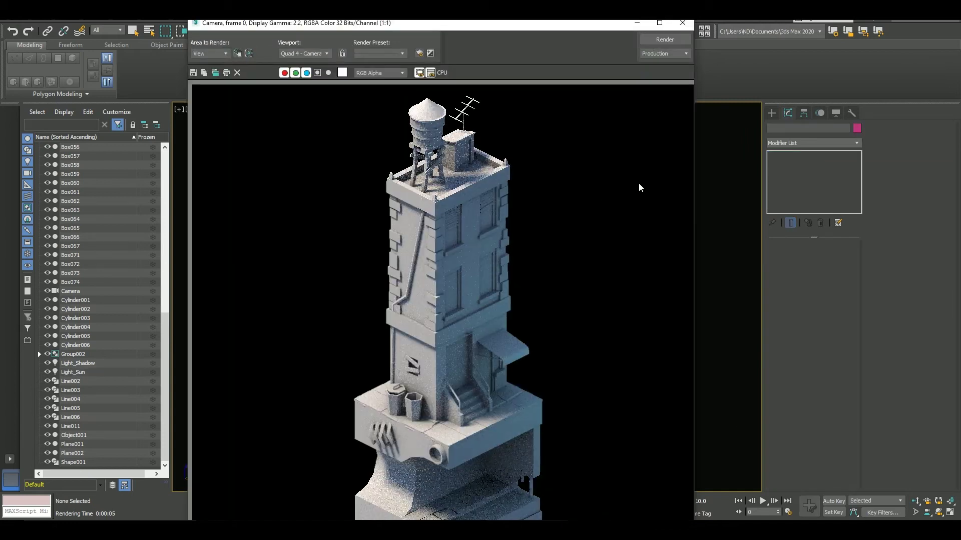
left_click(682, 25)
key("shift+q")
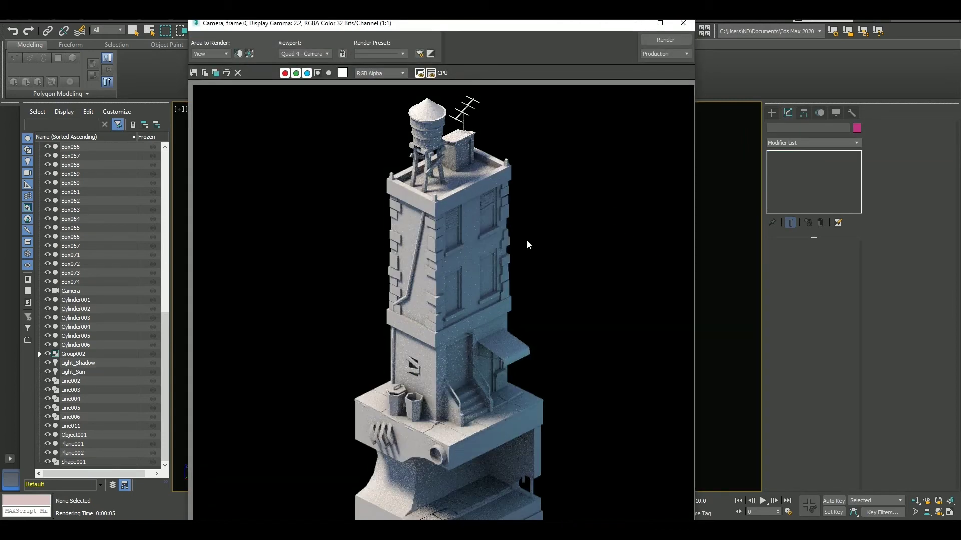
left_click(683, 23)
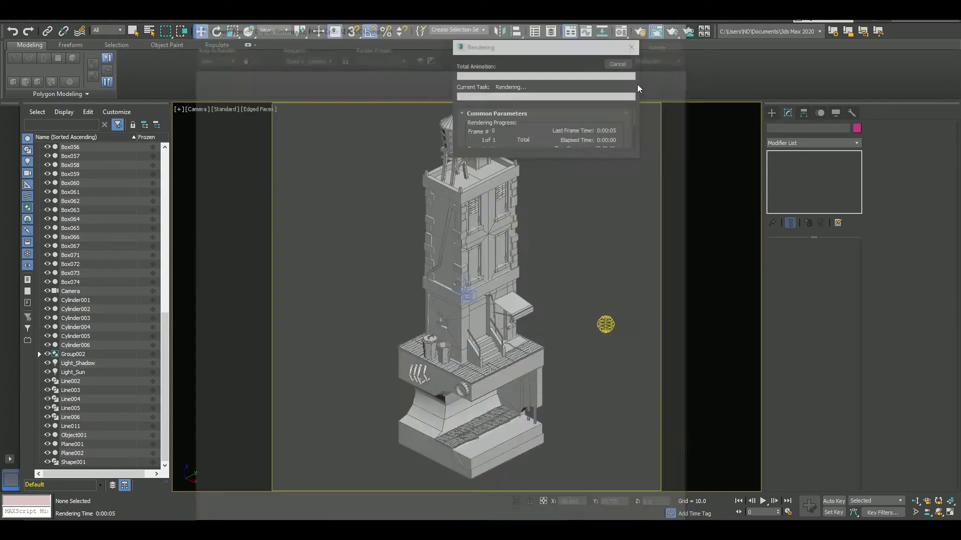
Restore the four-view layout, select and orbit around Light_Shadow, and move the Material Editor aside.
key("alt+w")
middle_click_drag(568, 250, 565, 243)
scroll(568, 230, "down", 5)
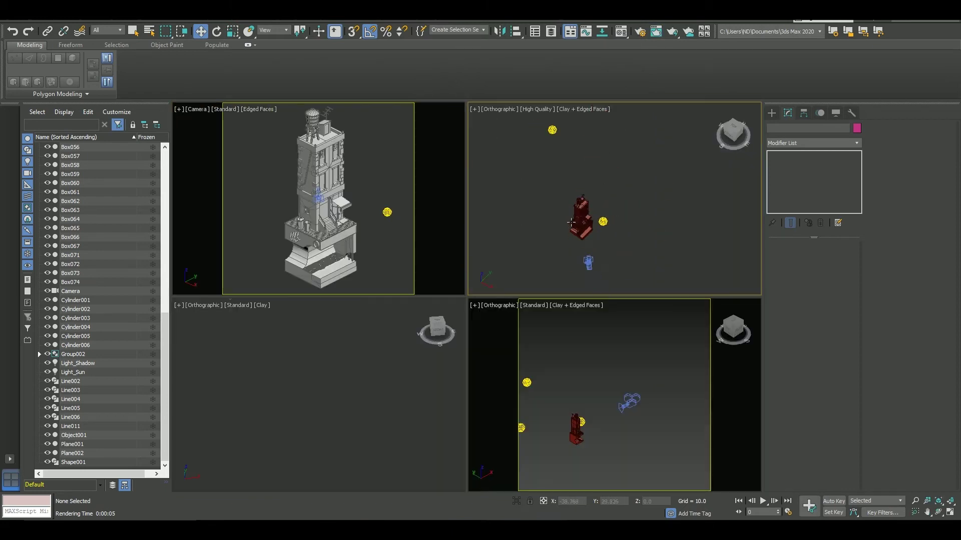
left_click(543, 137)
middle_click_drag(510, 130, 559, 188, "alt")
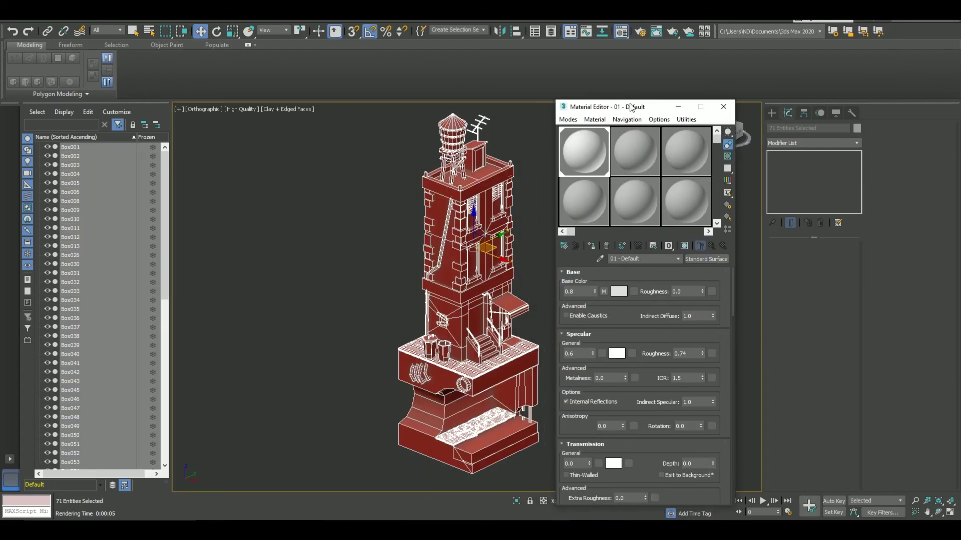
left_click_drag(630, 106, 646, 103)
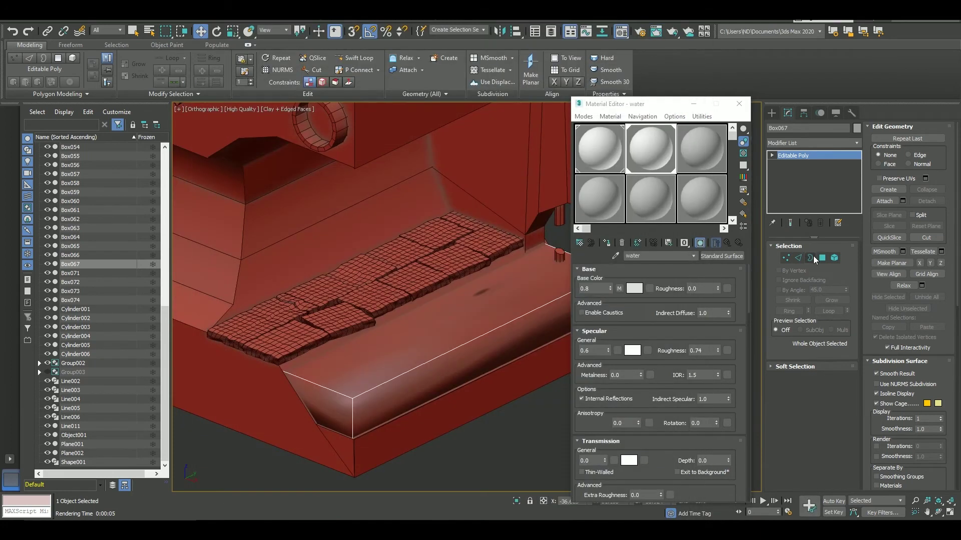
Give the water material a teal base colour and 1.91 transmission depth, then preview-render.
left_click(822, 257)
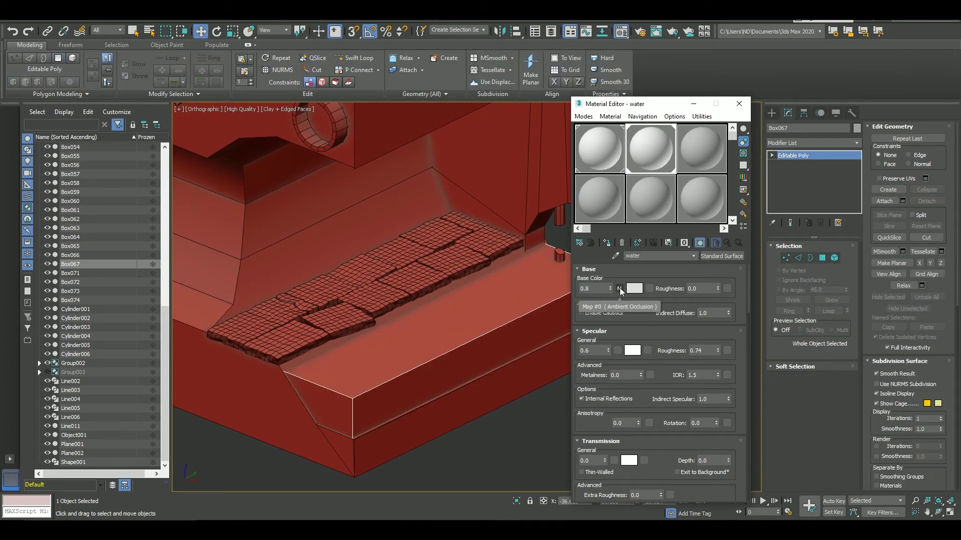
left_click(634, 289)
left_click_drag(299, 100, 299, 85)
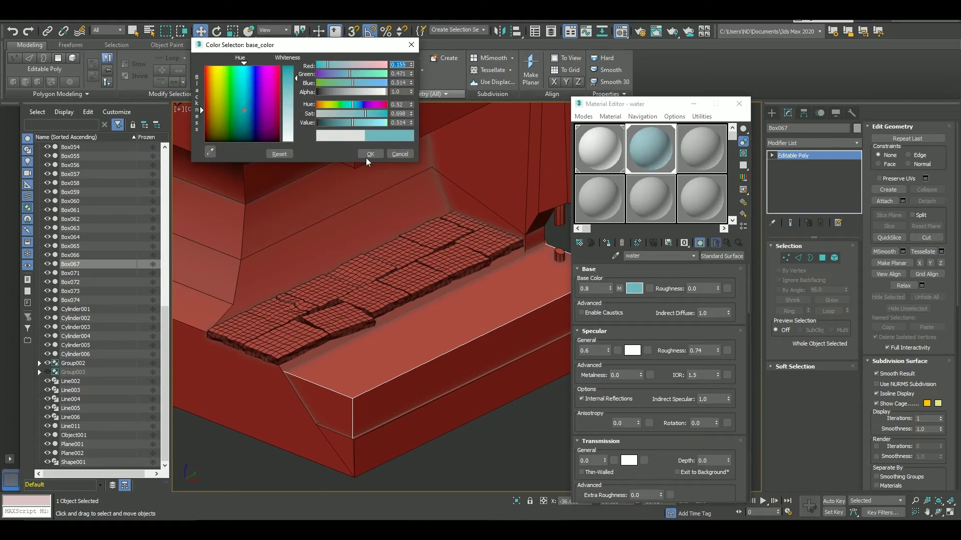
left_click(370, 154)
left_click_drag(654, 326, 652, 243)
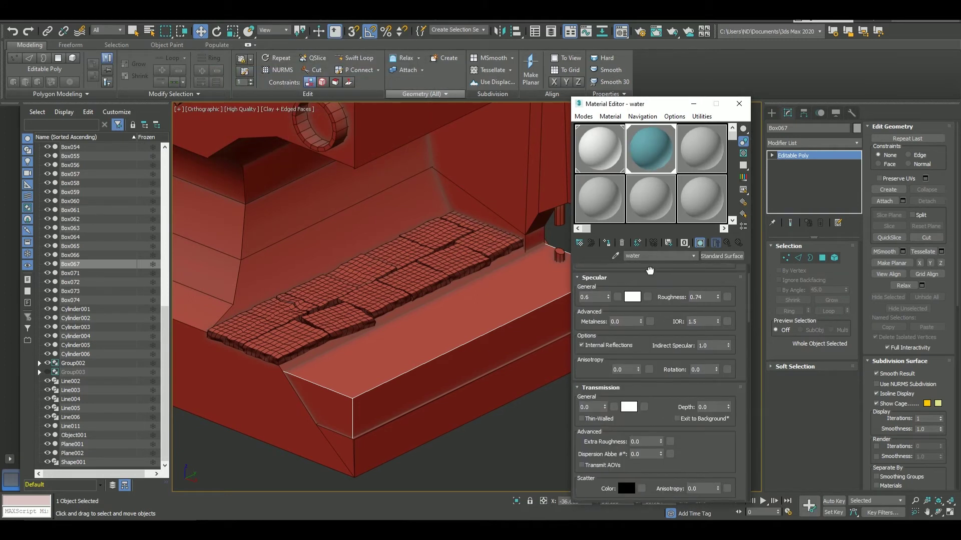
scroll(604, 311, "down", 3)
left_click_drag(729, 309, 728, 295)
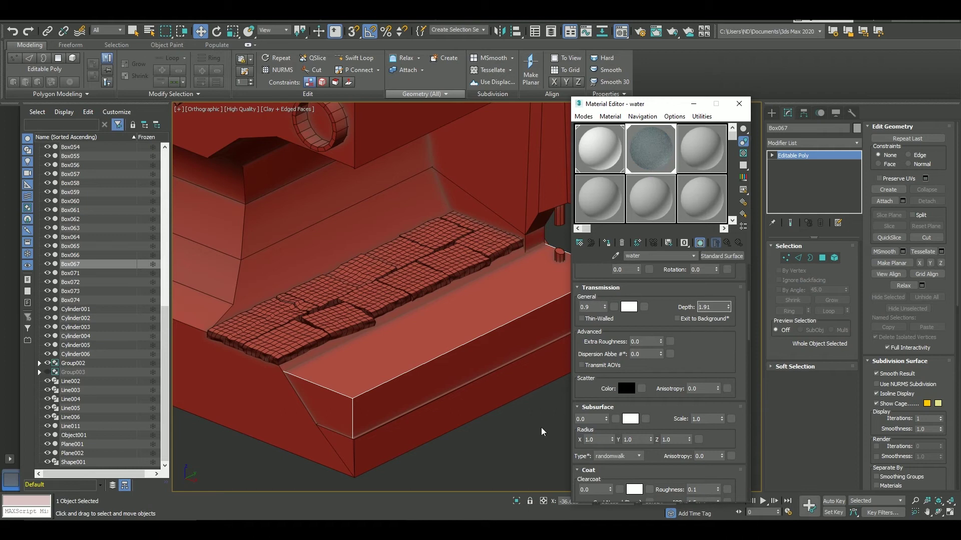
key("shift+q")
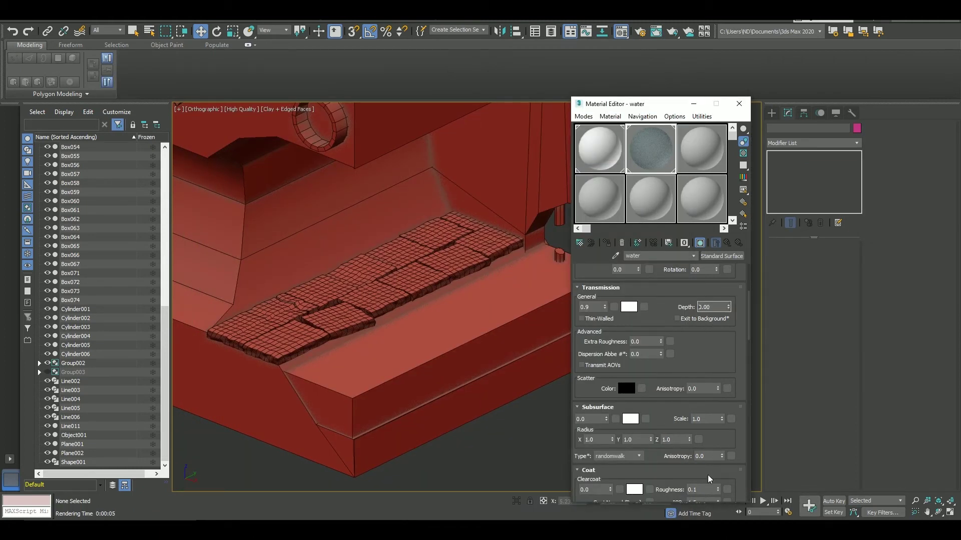
Set a dark blue transmission colour, adjust the transmission depth, and re-render the water.
left_click(624, 307)
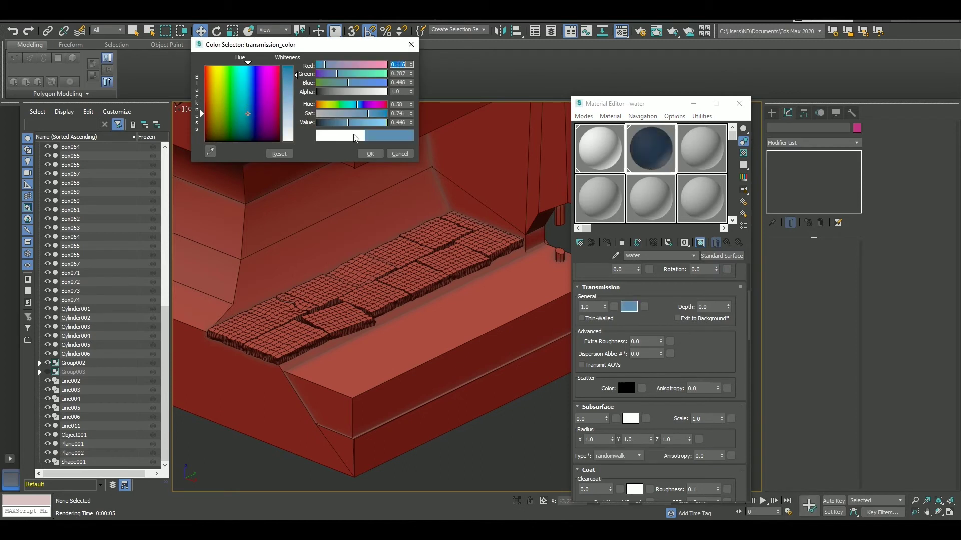
left_click(371, 154)
key("shift+q")
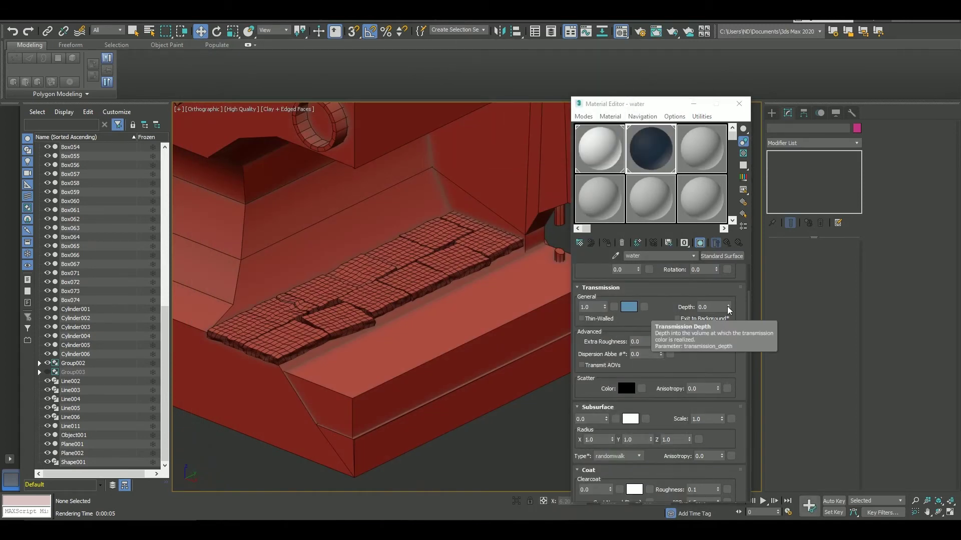
left_click_drag(728, 307, 728, 297)
key("shift+q")
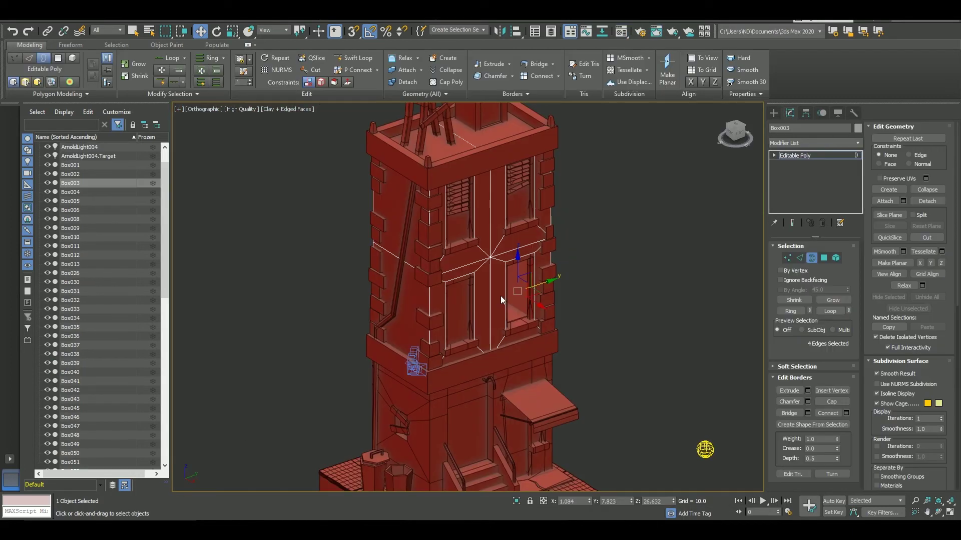
Isolate the building block, orbit around the lower window recess, preview-render it, then end isolation.
scroll(522, 286, "up", 5)
scroll(528, 307, "up", 5)
right_click(562, 273)
left_click(666, 155)
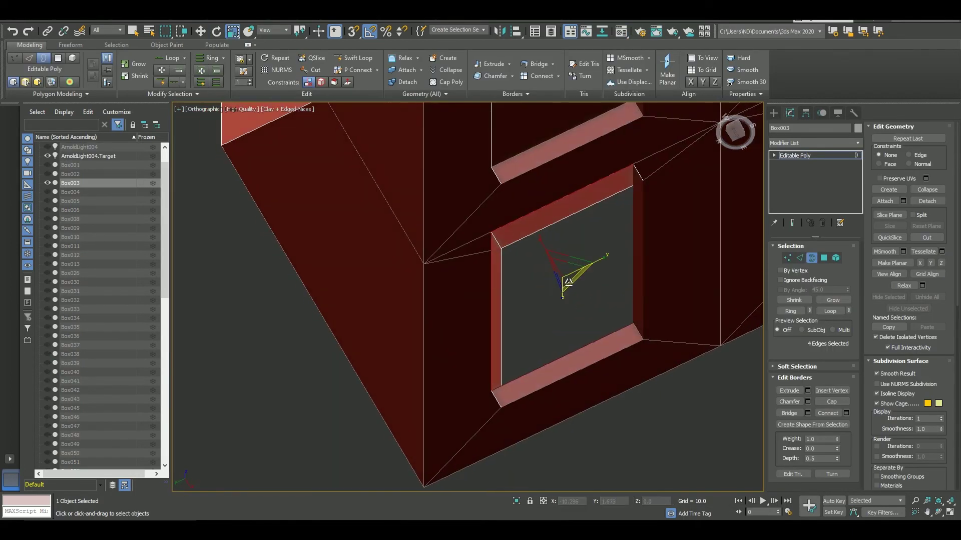
scroll(590, 282, "down", 3)
key("w")
mouse_move(607, 268)
middle_mouse_down("alt")
mouse_move(569, 288)
mouse_move(568, 169)
mouse_move(594, 313)
mouse_move(584, 210)
mouse_move(554, 197)
mouse_move(554, 188)
mouse_move(576, 253)
middle_mouse_up("alt")
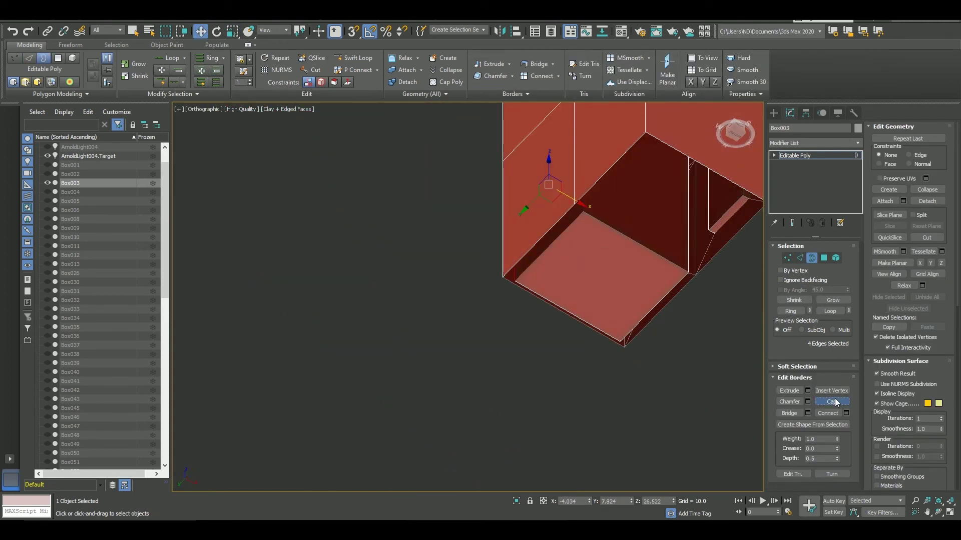
middle_click_drag(600, 300, 626, 326, "alt")
key("shift+q")
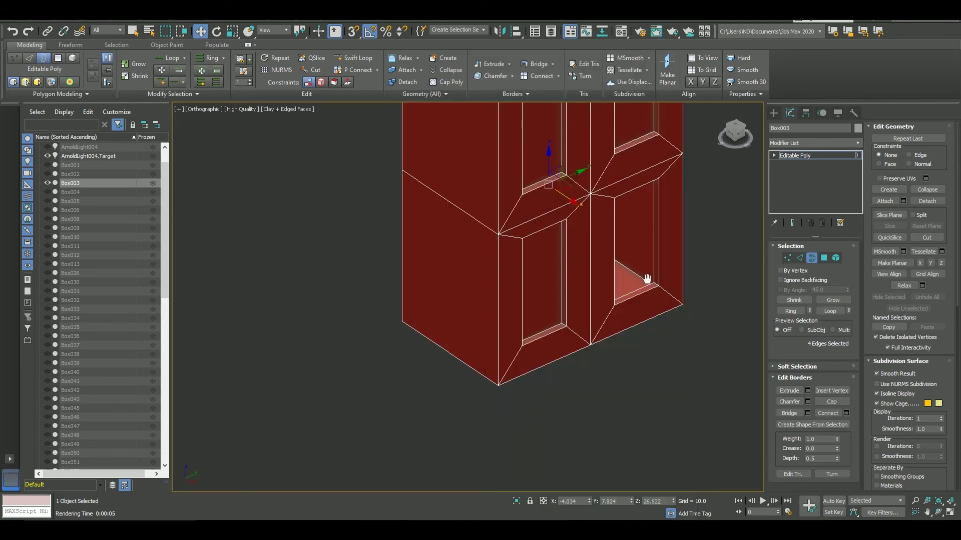
right_click(647, 278)
left_click(651, 264)
Clone ArnoldLight003 as ArnoldLight005 and raise it into the lower window recess.
left_click(557, 348)
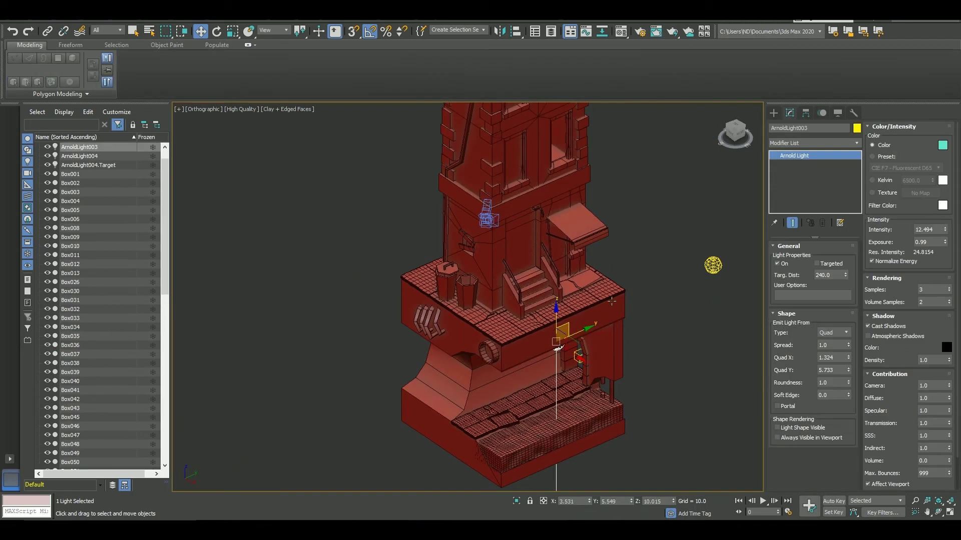
left_click_drag(557, 349, 560, 268, "shift")
key("Return")
key("alt+q")
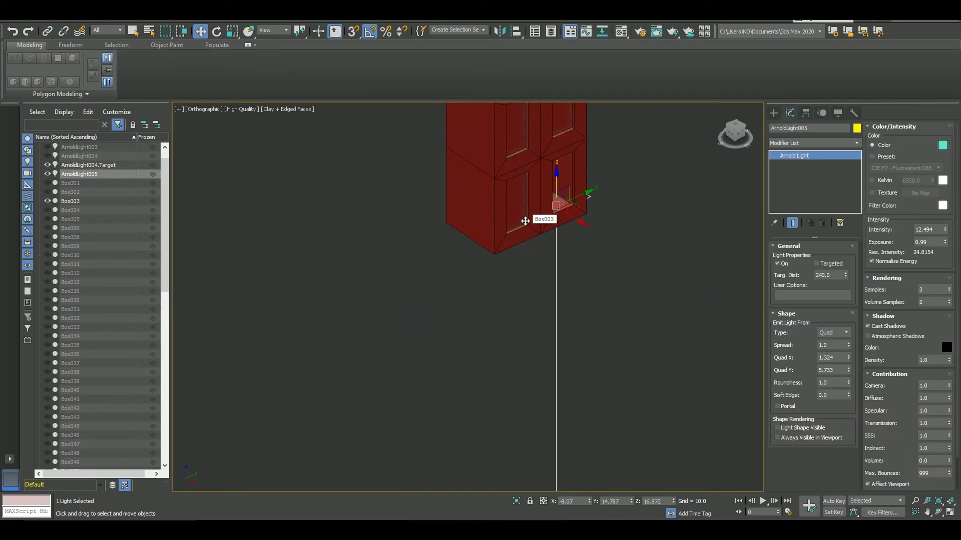
key("l")
key("z")
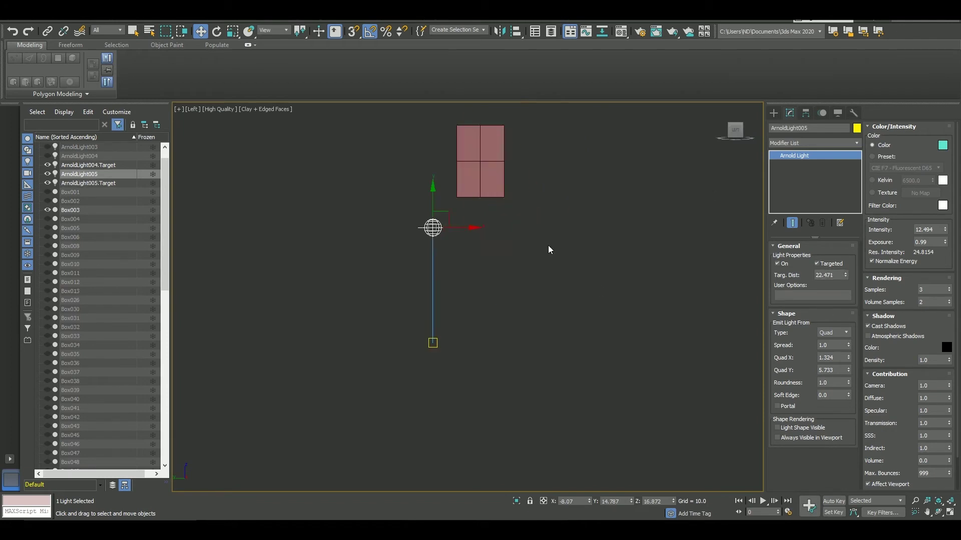
key("F3")
scroll(540, 202, "up", 5)
left_click_drag(540, 202, 524, 171)
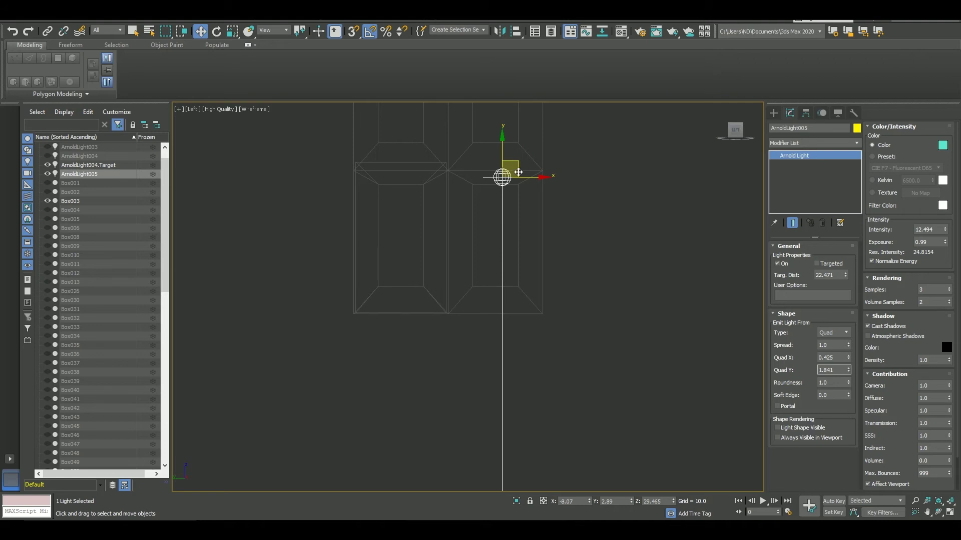
Test-render the window light, then raise ArnoldLight005's exposure slightly and render again.
mouse_move(518, 172)
middle_mouse_down("alt")
mouse_move(566, 193)
mouse_move(361, 224)
middle_mouse_up("alt")
key("F3")
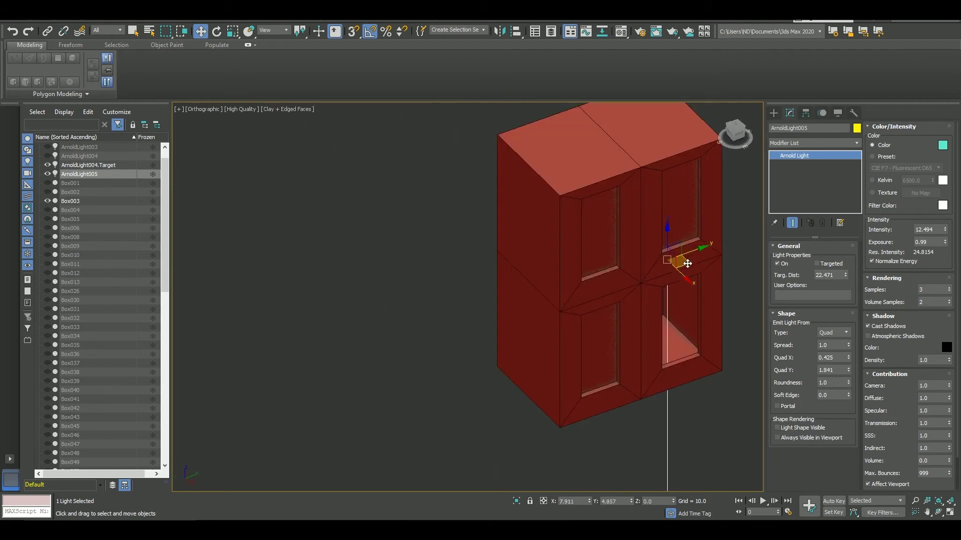
key("shift+q")
left_click(683, 106)
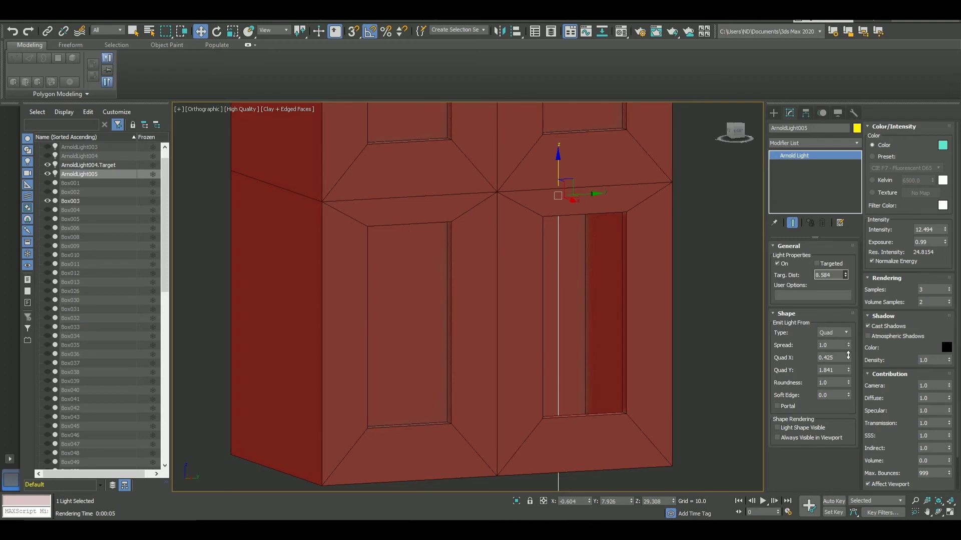
left_click_drag(945, 222, 945, 218)
key("shift+q")
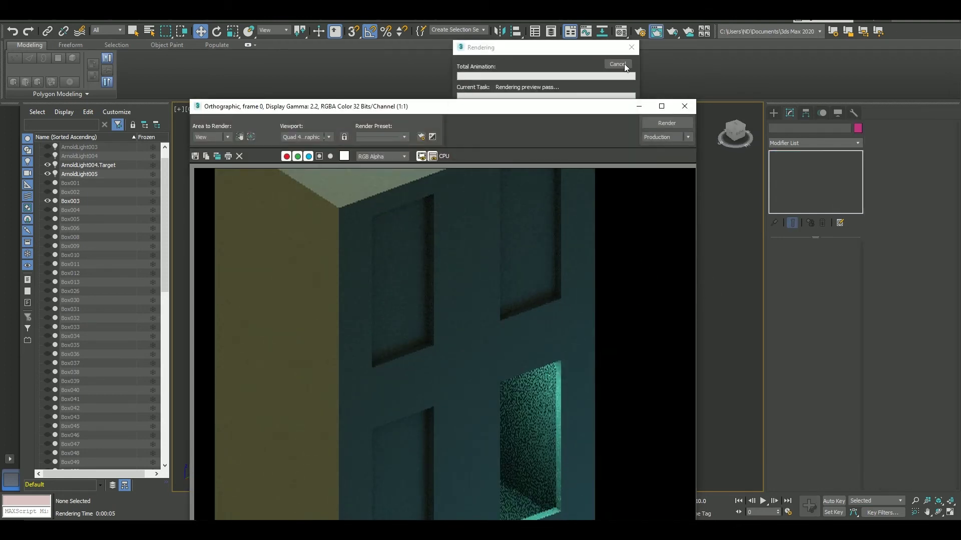
left_click(684, 106)
Give ArnoldLight005 a warm orange colour and render to check.
left_click(942, 145)
left_click(213, 79)
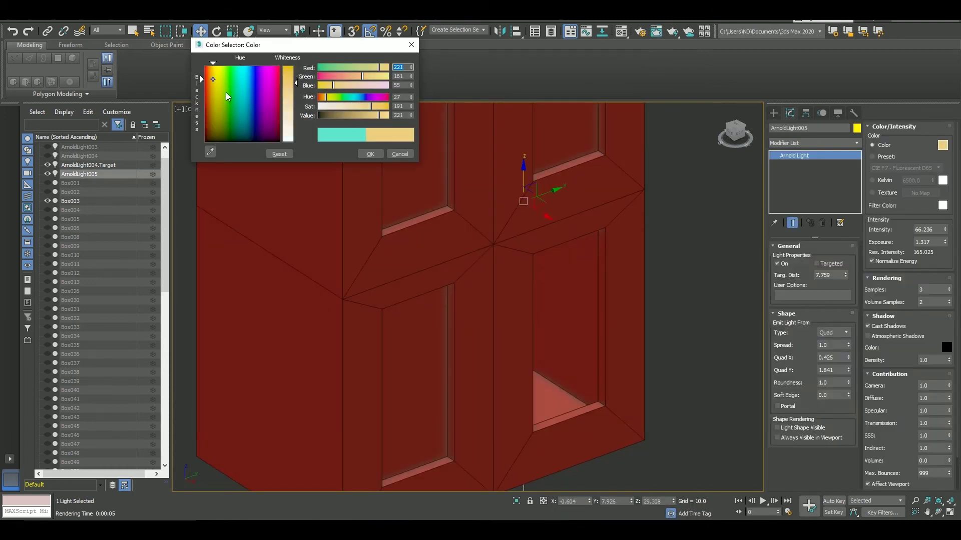
left_click(371, 153)
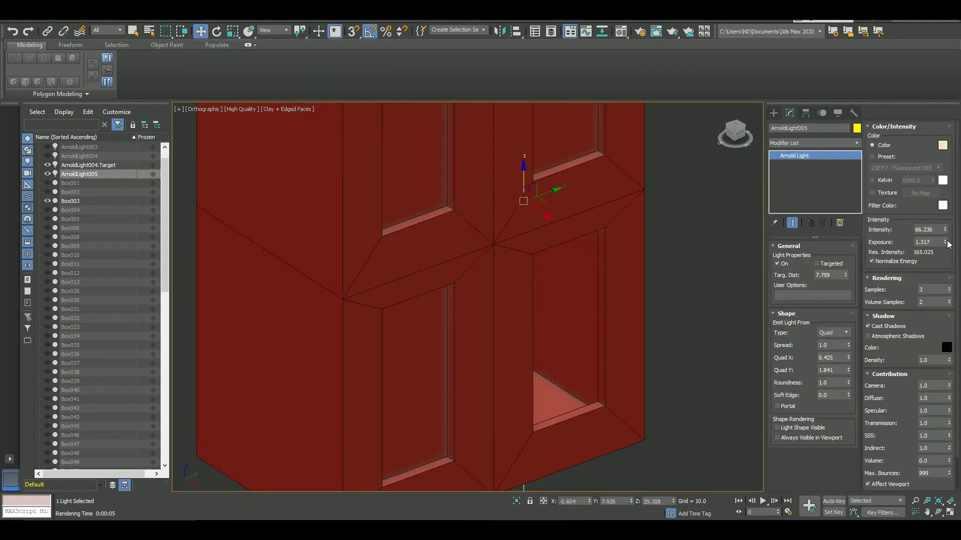
key("shift+q")
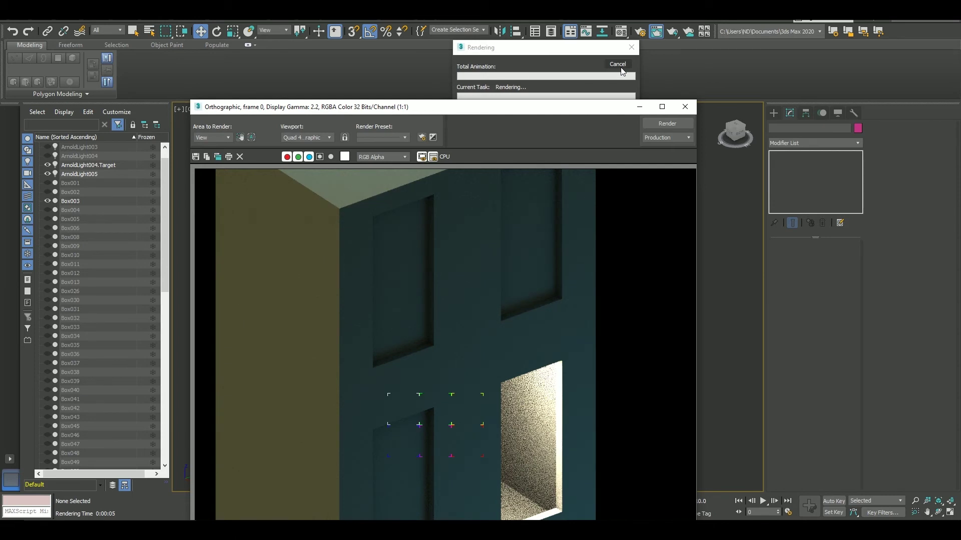
left_click(618, 66)
Set ArnoldLight005's Quad Y size to 2.493 and render an angled preview.
left_click(684, 106)
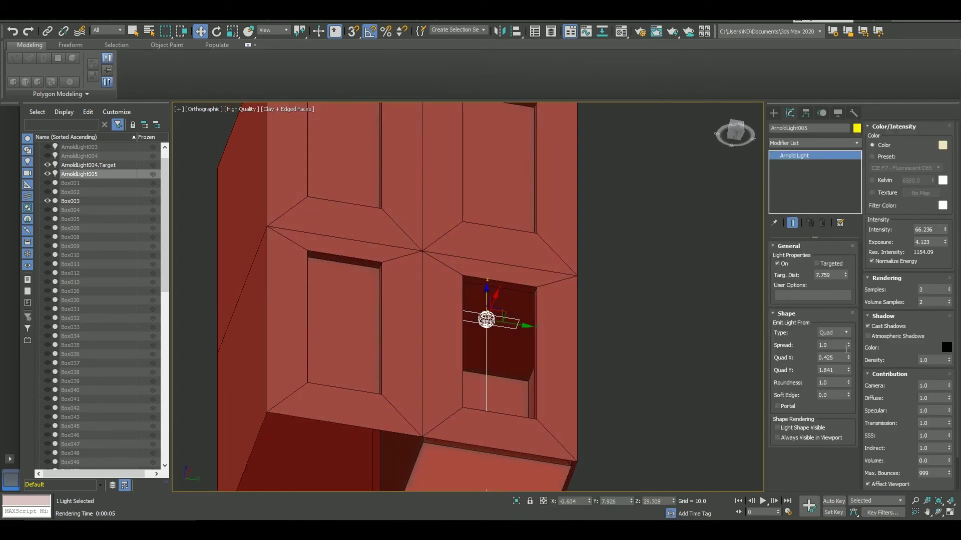
type("2.493")
type("2.892")
key("Return")
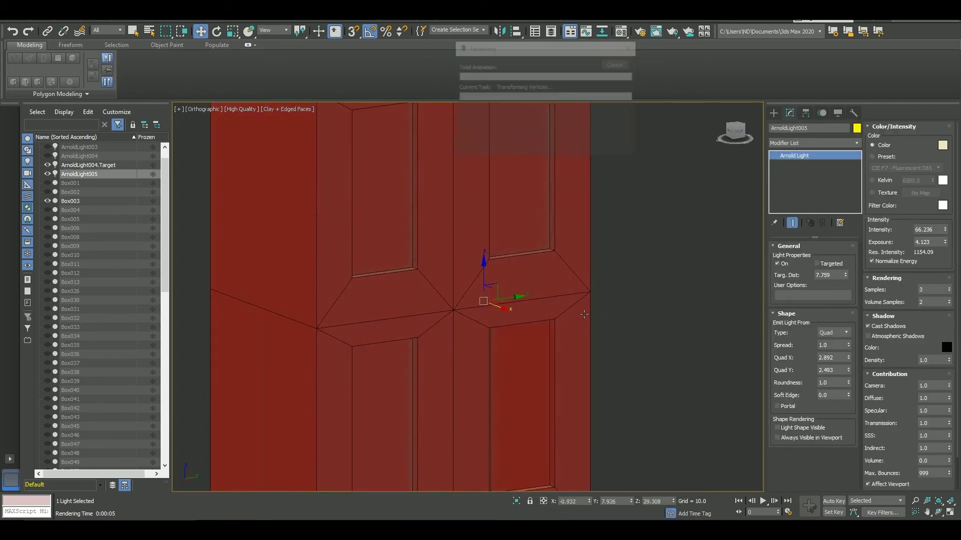
key("shift+q")
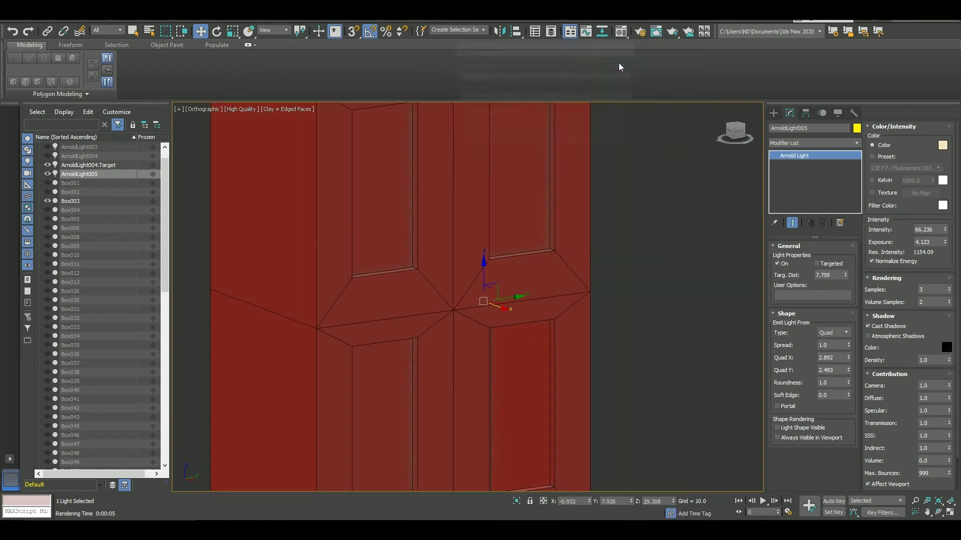
middle_click_drag(624, 253, 613, 173, "alt")
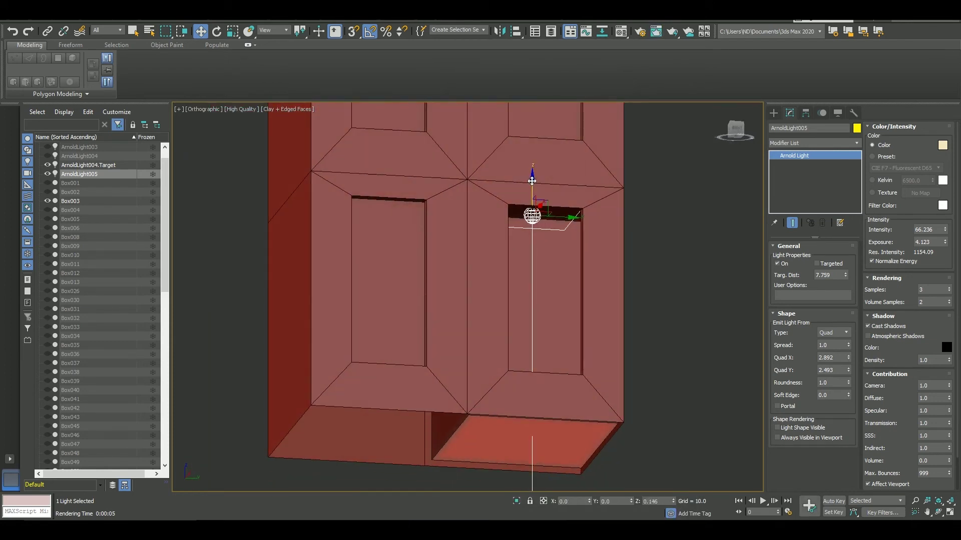
key("shift+q")
left_click(592, 254)
Open the Material Editor, render a preview and select the building block.
key("m")
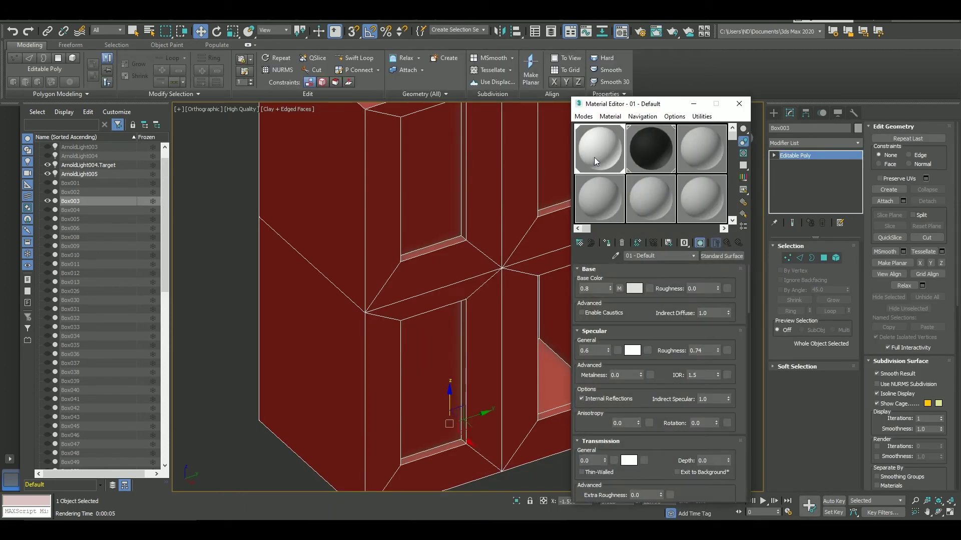
left_click(631, 309)
key("shift+q")
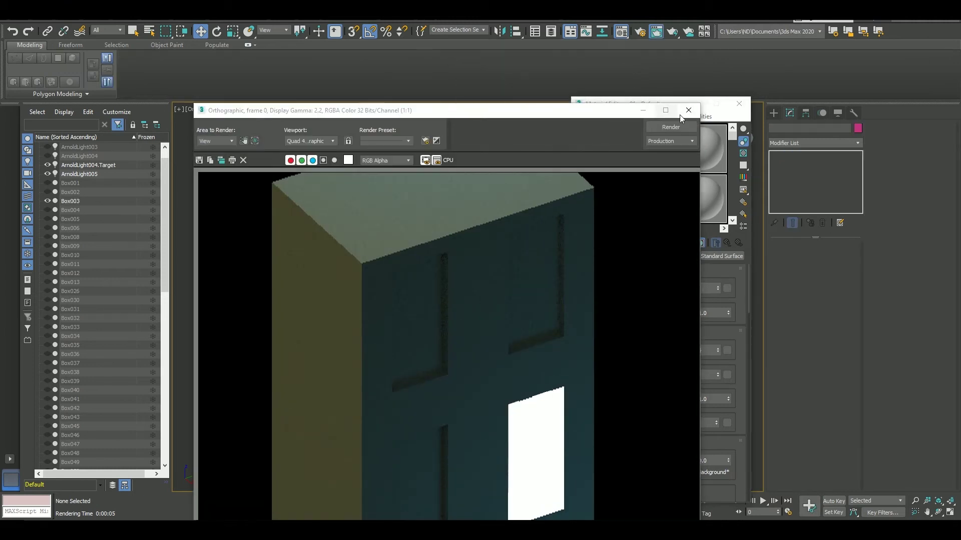
left_click(697, 105)
key("F3")
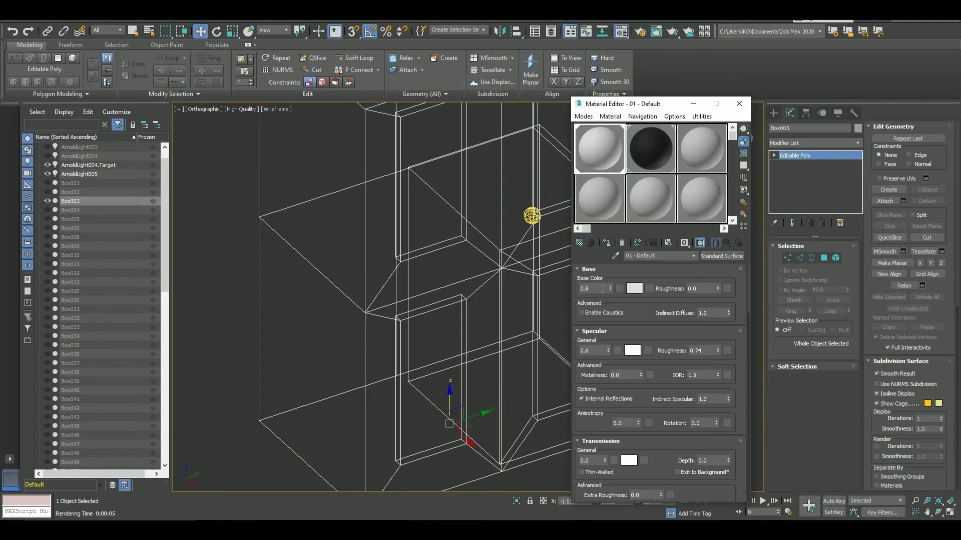
left_click(519, 269)
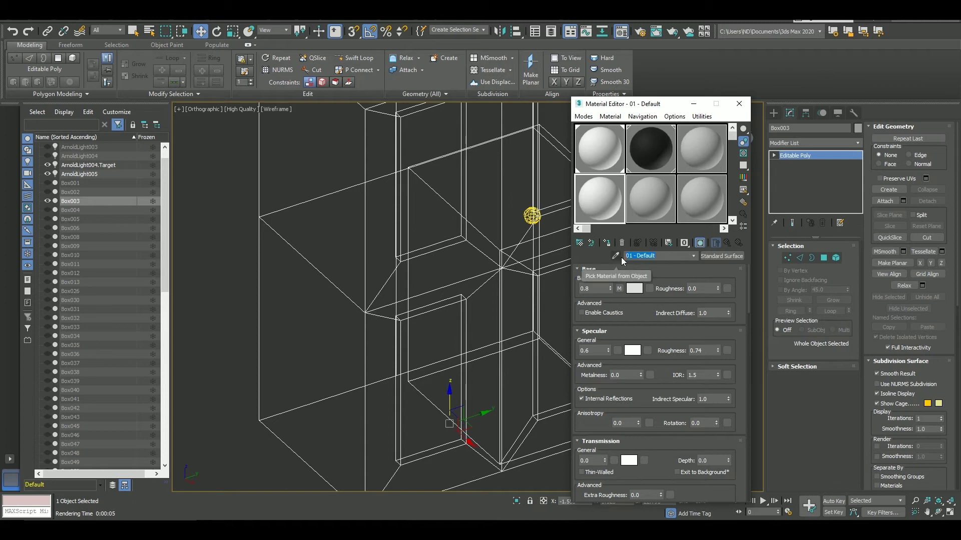
left_click(693, 103)
key("F3")
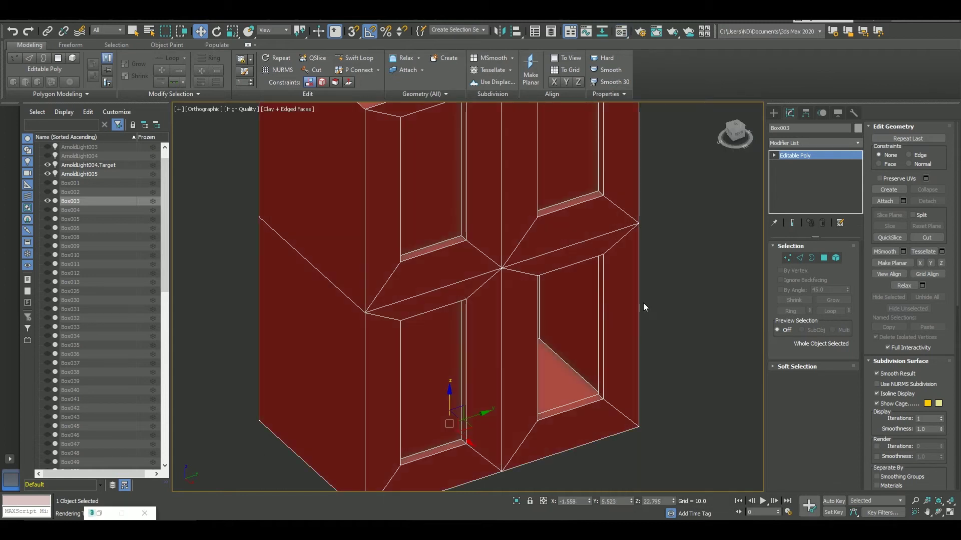
Assign the room material to the building block's window recess polygons.
key("4")
left_click(555, 372)
key("z")
key("m")
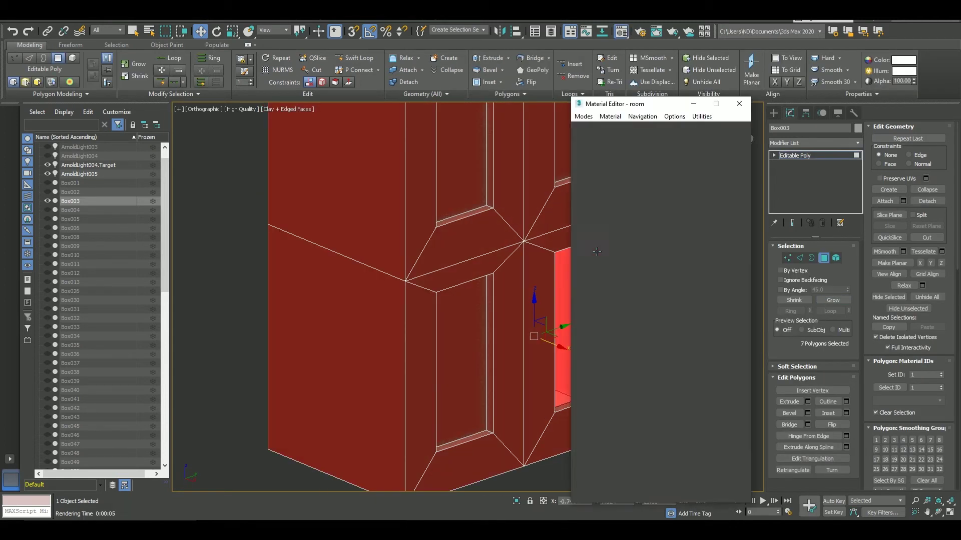
left_click(611, 244)
Set the room material's base colour to warm cream, close the editor and select ArnoldLight005.
left_click(634, 289)
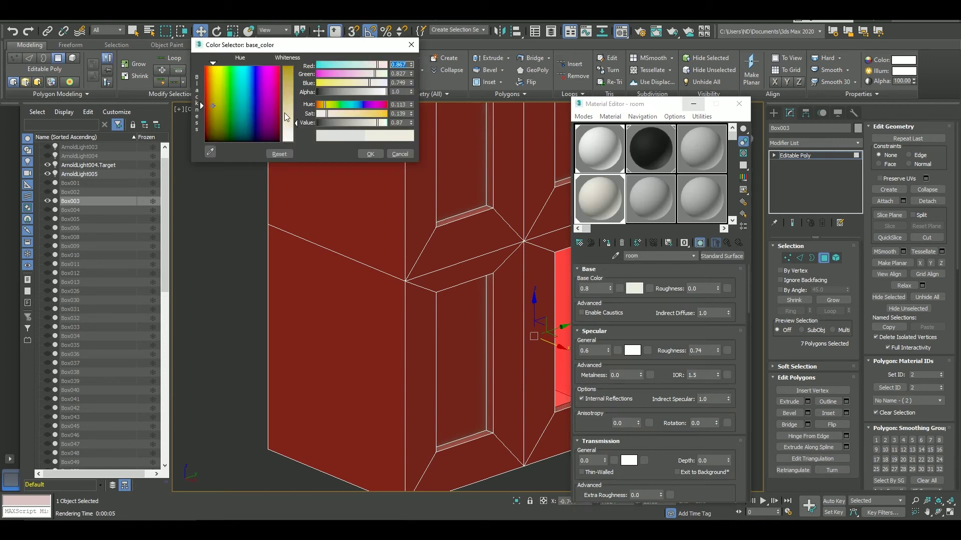
left_click(370, 154)
left_click(739, 104)
left_click(79, 174)
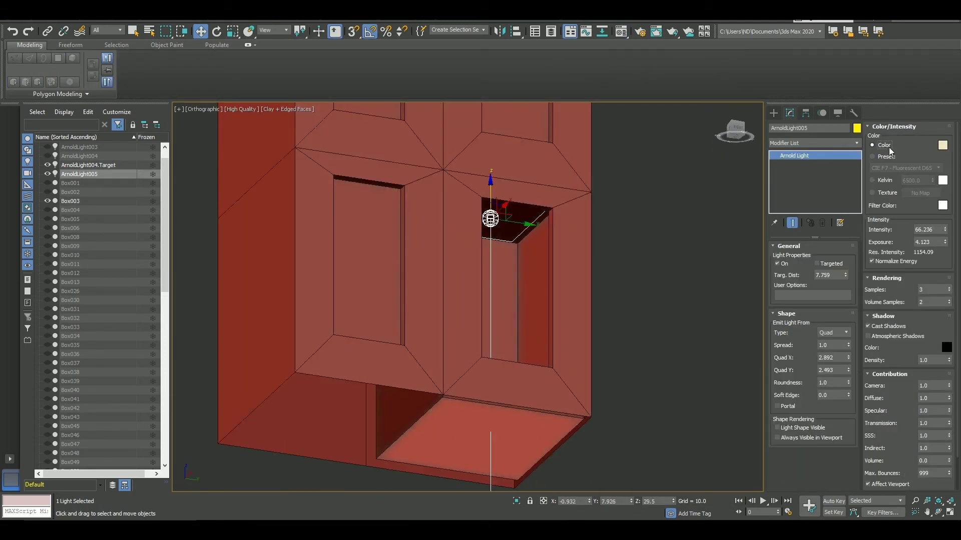
Lower ArnoldLight005's exposure to 2.996 and render to check.
left_click(942, 144)
key("Escape")
left_click_drag(945, 242, 945, 260)
scroll(618, 307, "down", 3)
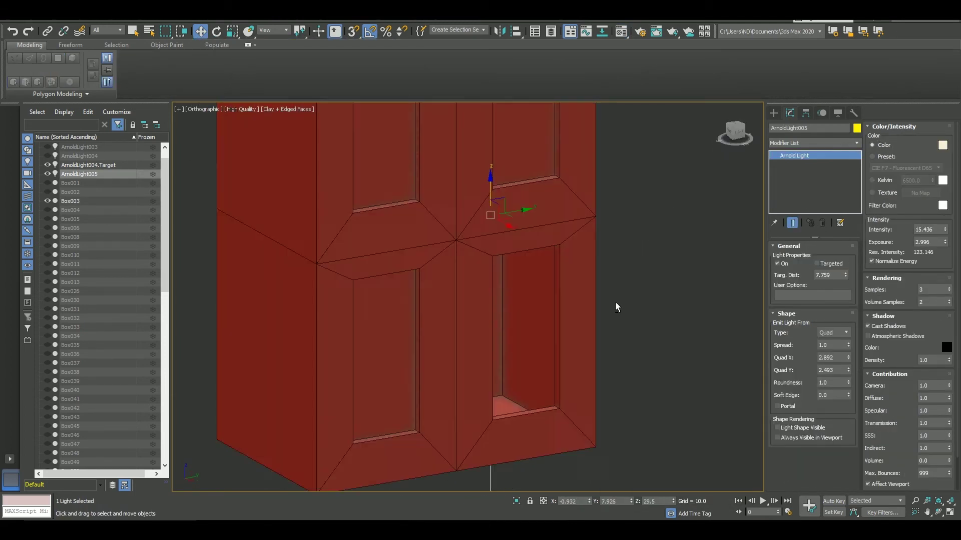
key("shift+q")
left_click(617, 64)
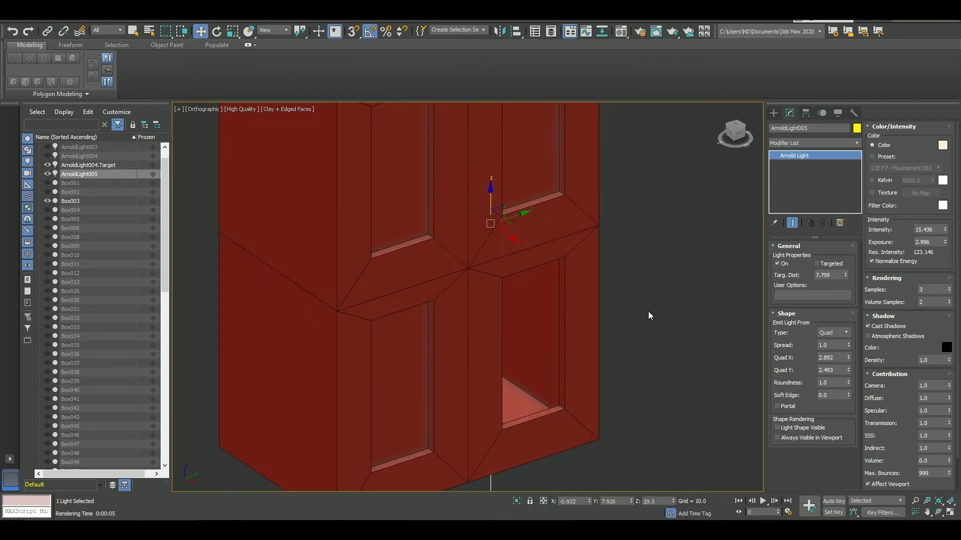
End isolation and render the Camera view to see the warmly lit window.
right_click(594, 328)
left_click(622, 307)
left_click(370, 217)
key("shift+q")
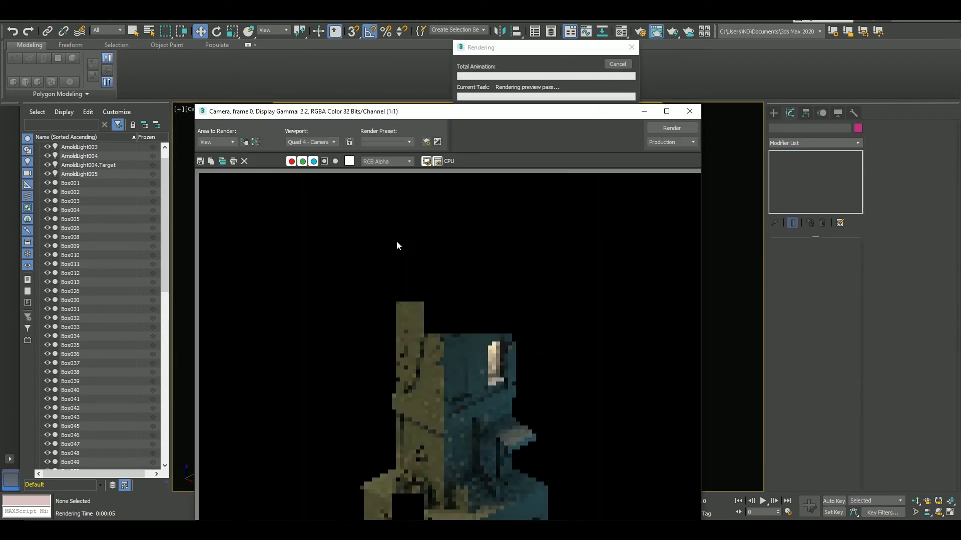
left_click_drag(461, 118, 273, 25)
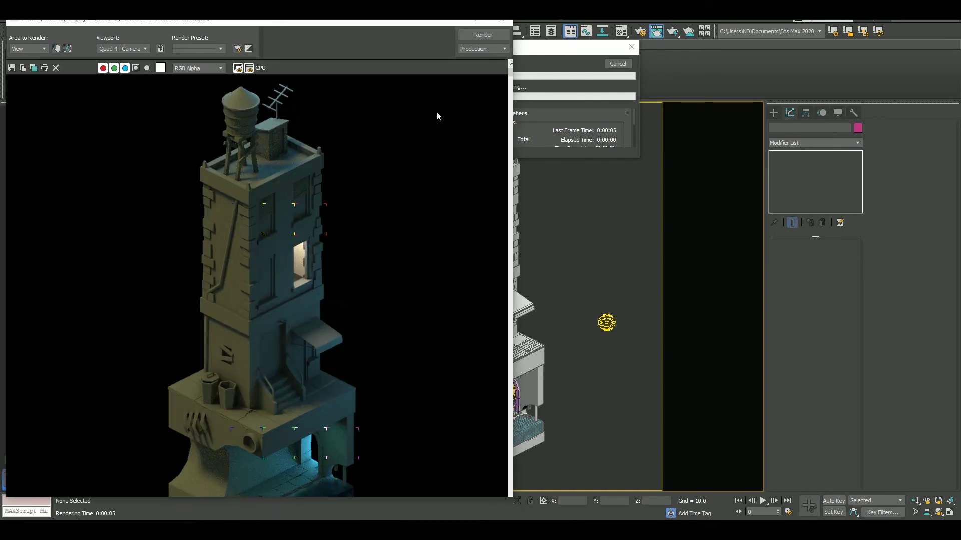
left_click(618, 65)
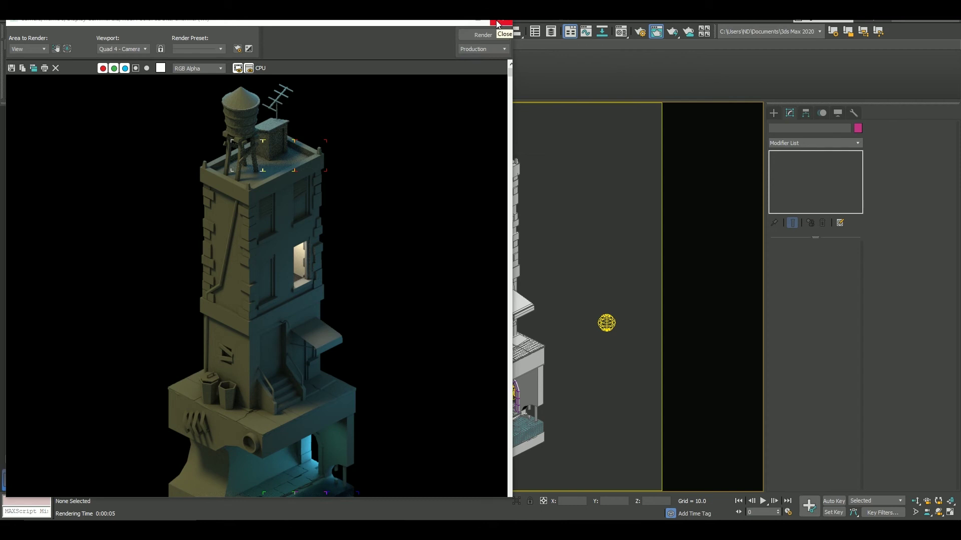
left_click(497, 24)
key("alt+w")
key("alt+w")
Isolate Plane001 and extrude its bottom face far downward.
scroll(569, 265, "up", 3)
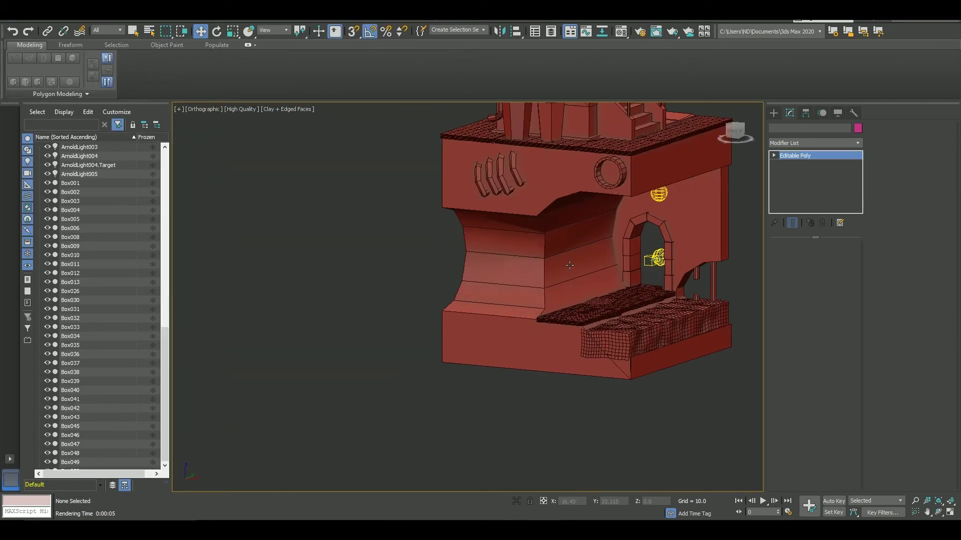
left_click(570, 266)
middle_click_drag(569, 265, 550, 240)
key("alt+q")
key("4")
left_click(644, 301)
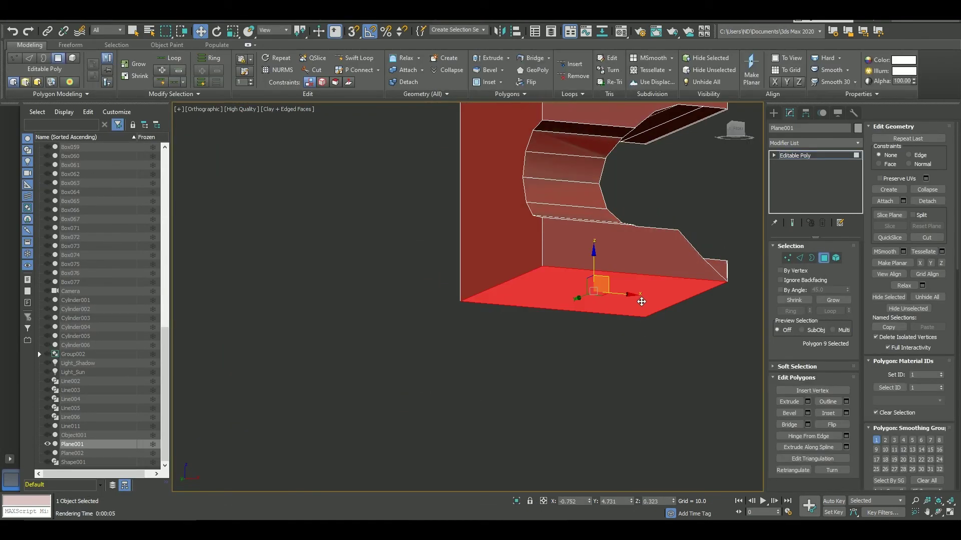
middle_click_drag(644, 301, 601, 265, "alt")
left_click(789, 401, "shift")
middle_click_drag(645, 396, 632, 302)
left_click_drag(475, 317, 467, 316)
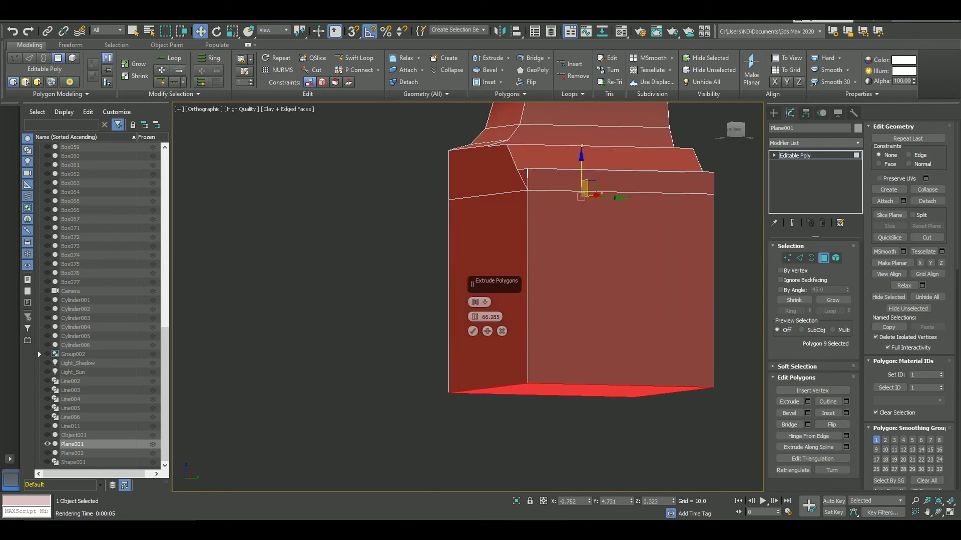
left_click(472, 332)
middle_click_drag(473, 331, 576, 440, "alt")
Create a cylinder disc beside the block in the front view.
scroll(568, 386, "down", 3)
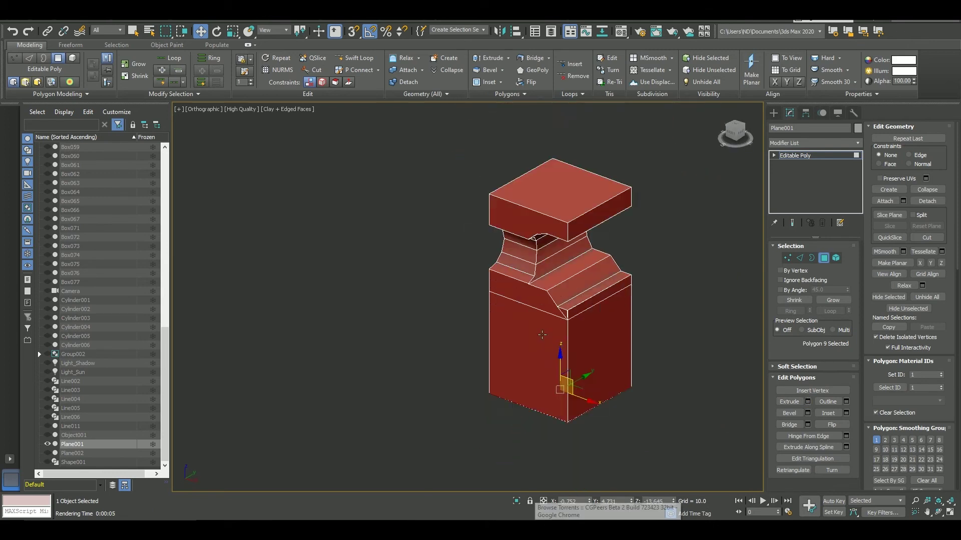
scroll(569, 383, "up", 3)
key("f")
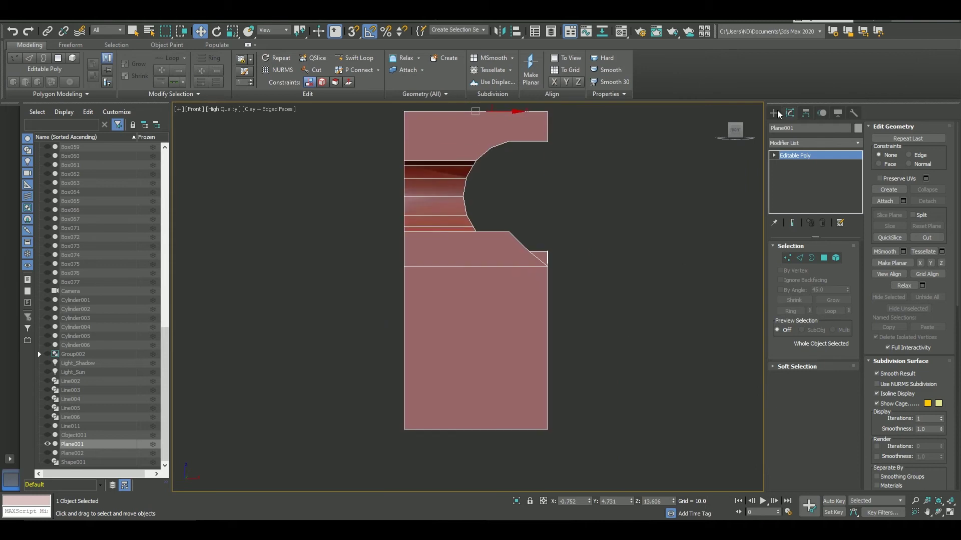
left_click(774, 113)
left_click(788, 194)
left_click_drag(638, 356, 682, 394)
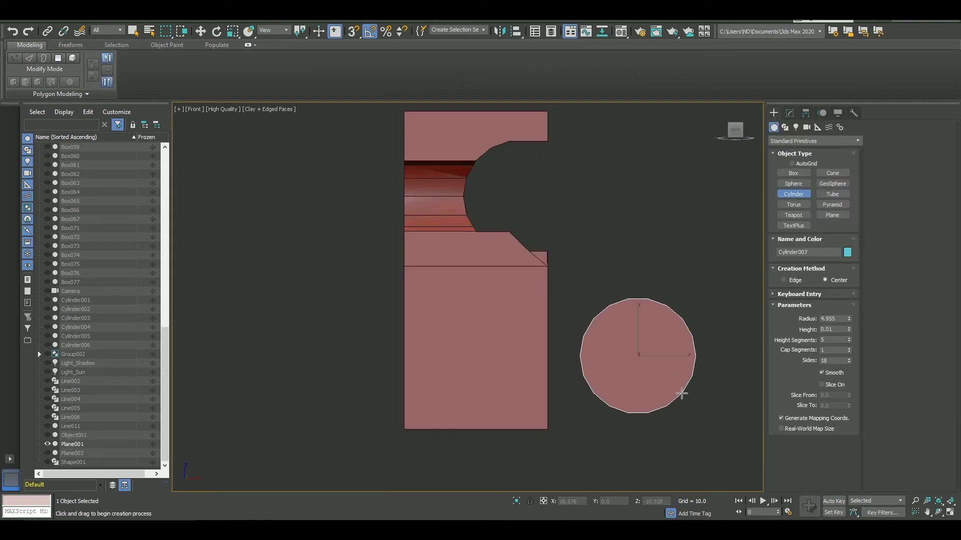
left_click(789, 112)
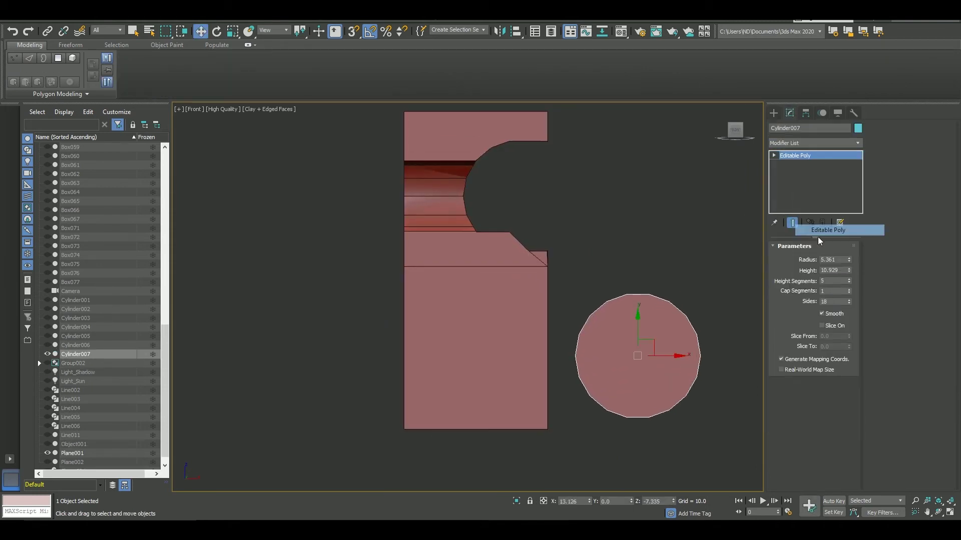
Convert the cylinder to Editable Poly, remove part and extend its border into an arch.
key("ctrl+z")
right_click(774, 157)
left_click(801, 270)
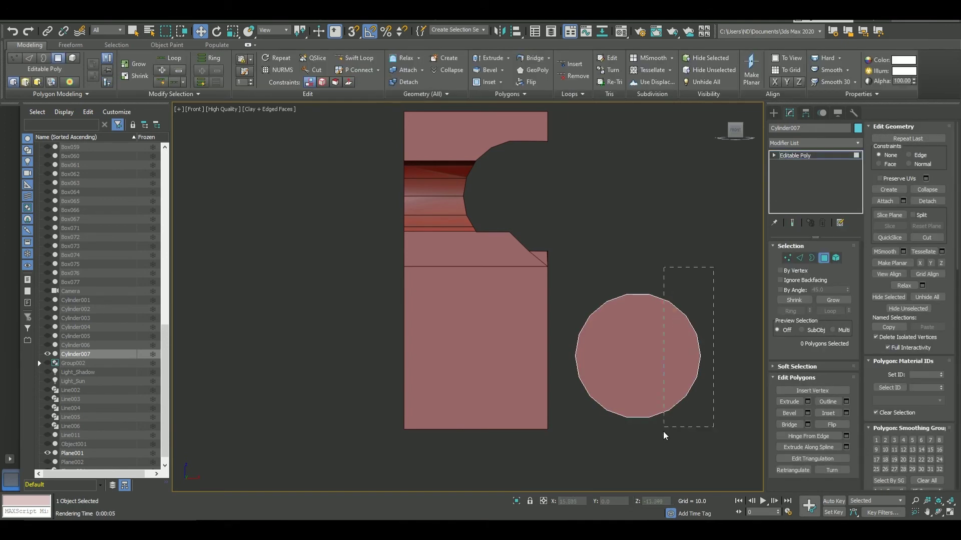
left_click(799, 258)
left_click(632, 242)
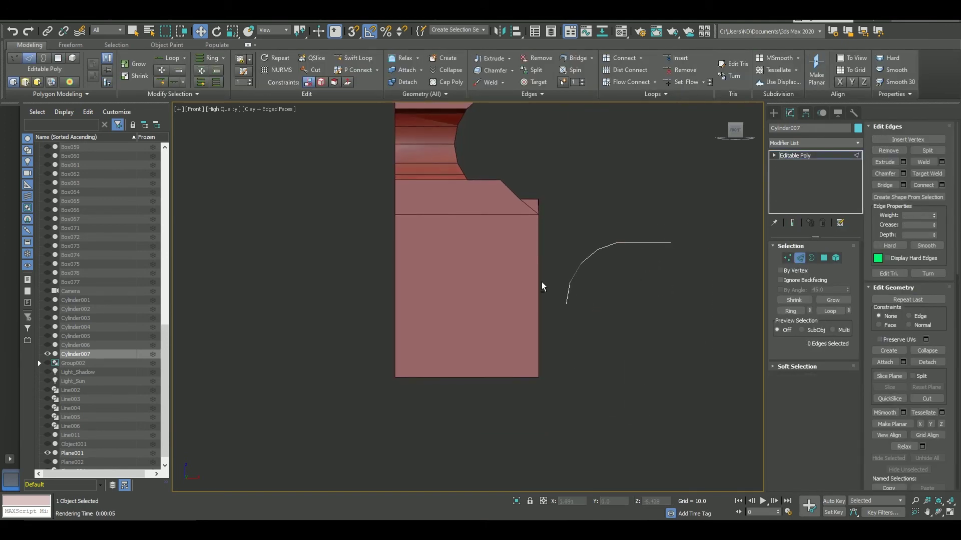
left_click(812, 257)
middle_click_drag(700, 300, 668, 304, "alt")
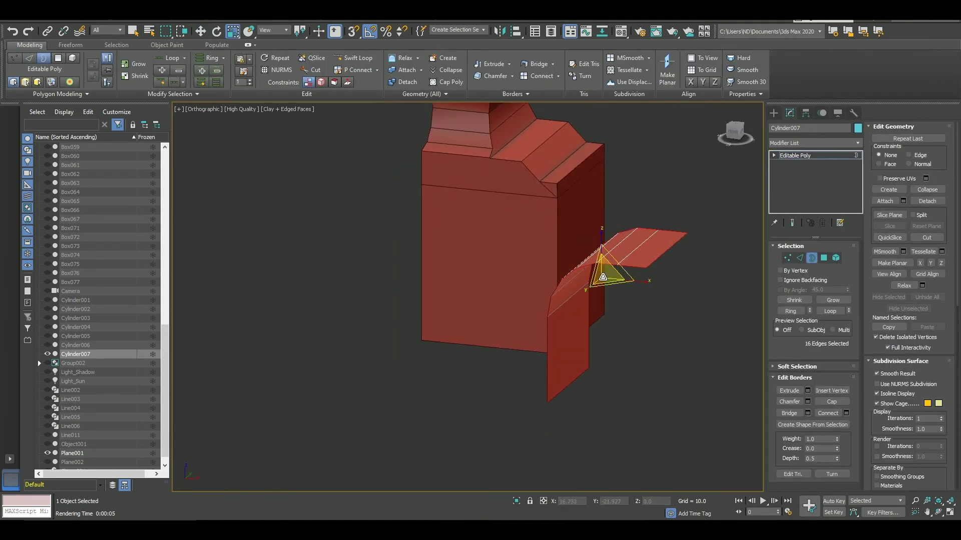
mouse_move(630, 250)
middle_mouse_down("alt")
mouse_move(649, 236)
mouse_move(633, 270)
middle_mouse_up("alt")
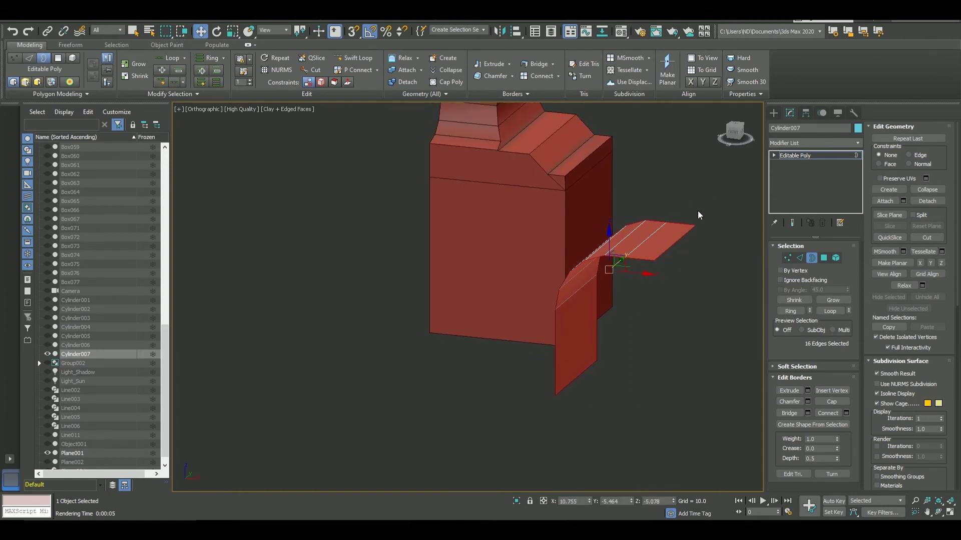
mouse_move(698, 213)
middle_mouse_down("alt")
mouse_move(683, 293)
mouse_move(671, 280)
mouse_move(700, 301)
middle_mouse_up("alt")
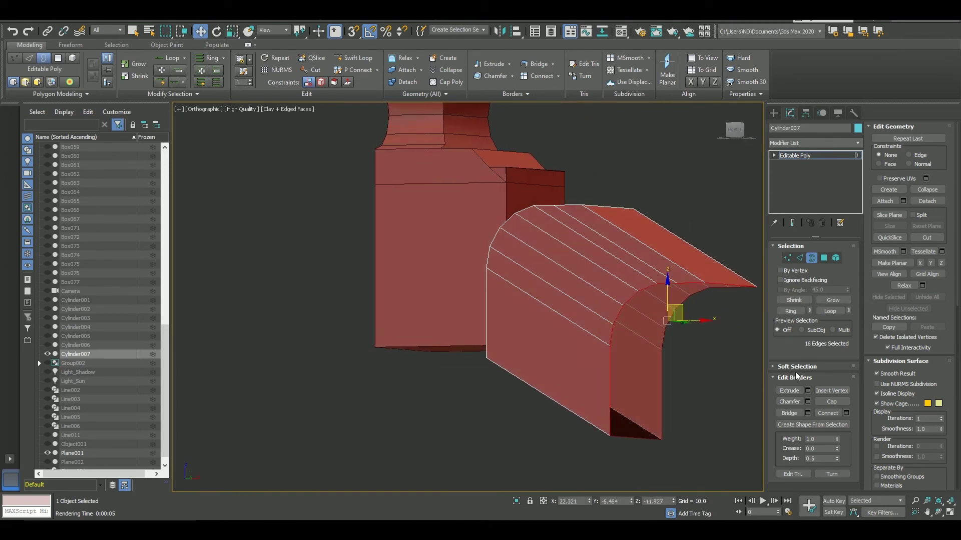
left_click(811, 258)
middle_click_drag(651, 281, 591, 265, "alt")
Snap the arch's end vertices level to flatten the cutter's base.
middle_click_drag(596, 277, 530, 314, "alt")
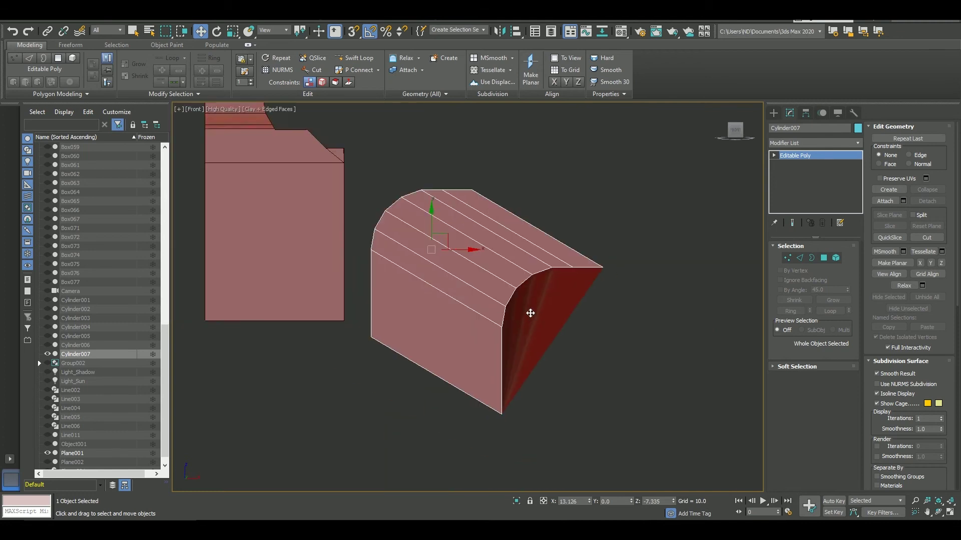
key("1")
key("s")
mouse_move(545, 373)
left_mouse_down()
mouse_move(534, 279)
mouse_move(428, 244)
left_mouse_up()
key("s")
key("1")
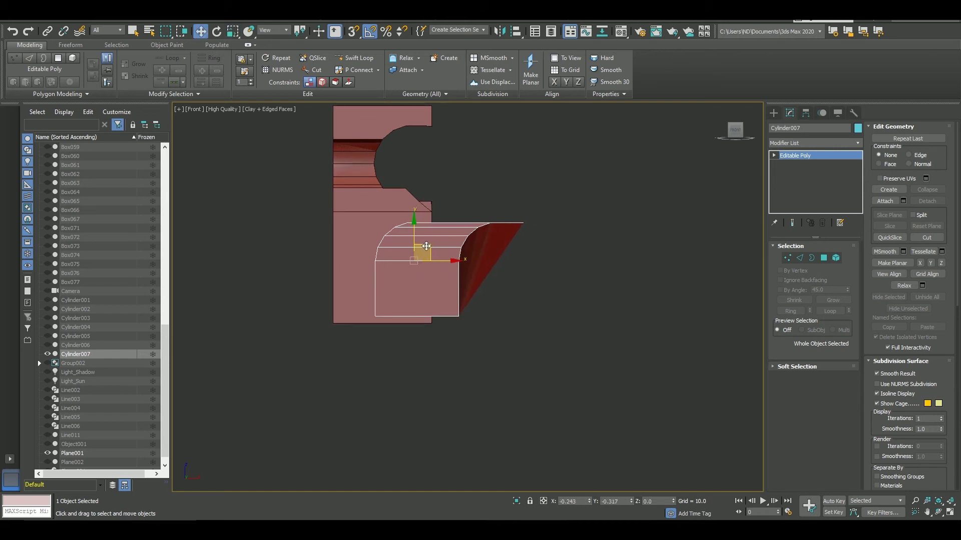
middle_click_drag(425, 246, 551, 210, "alt")
key("r")
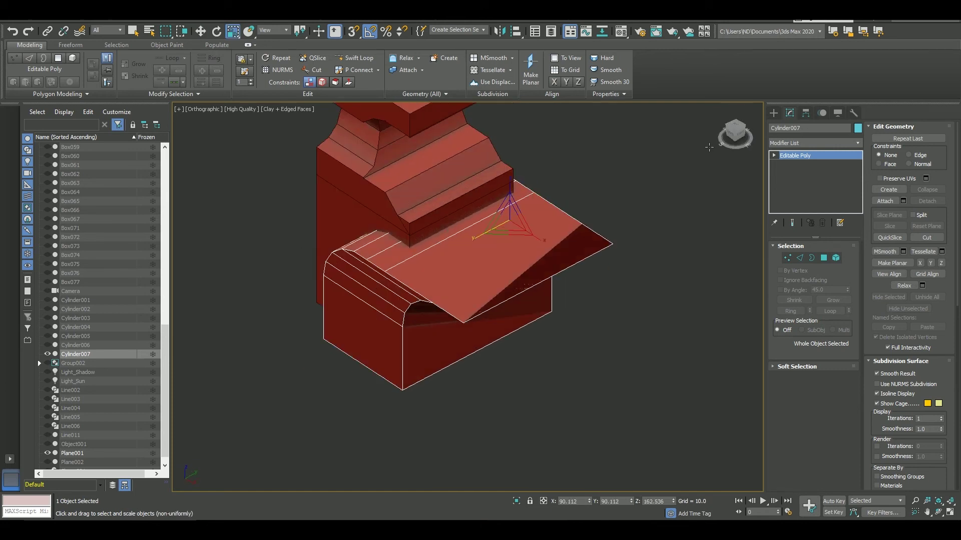
ProBoolean-subtract the arched cutter from Plane001 to carve the tunnel.
left_click(774, 113)
left_click(814, 141)
left_click(800, 161)
left_click(832, 215)
left_click(811, 279)
left_click(551, 235)
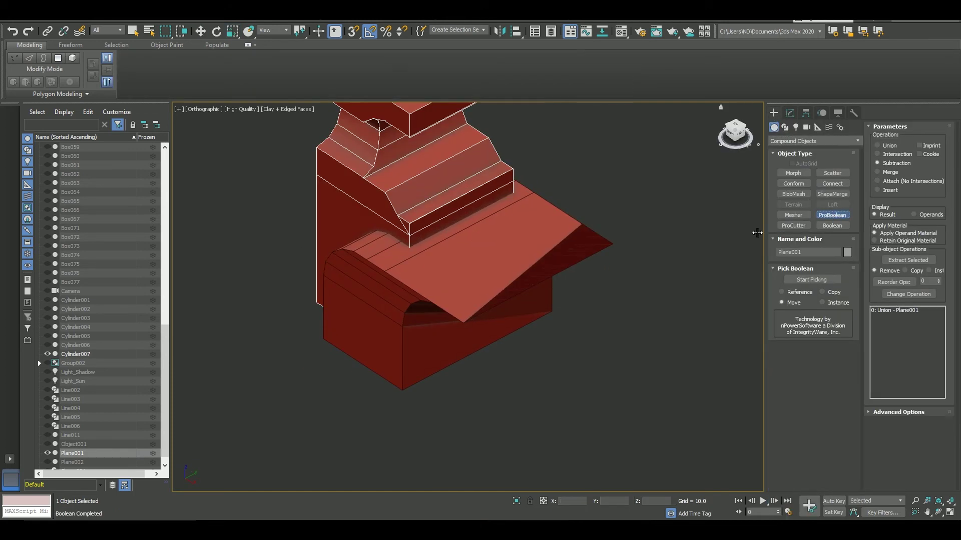
middle_click_drag(650, 220, 558, 202, "alt")
scroll(558, 202, "down", 3)
right_click(568, 284)
Unhide all, clone the light as ArnoldLight006 into the tunnel, and render its teal glow.
scroll(557, 268, "up", 2)
right_click(527, 233)
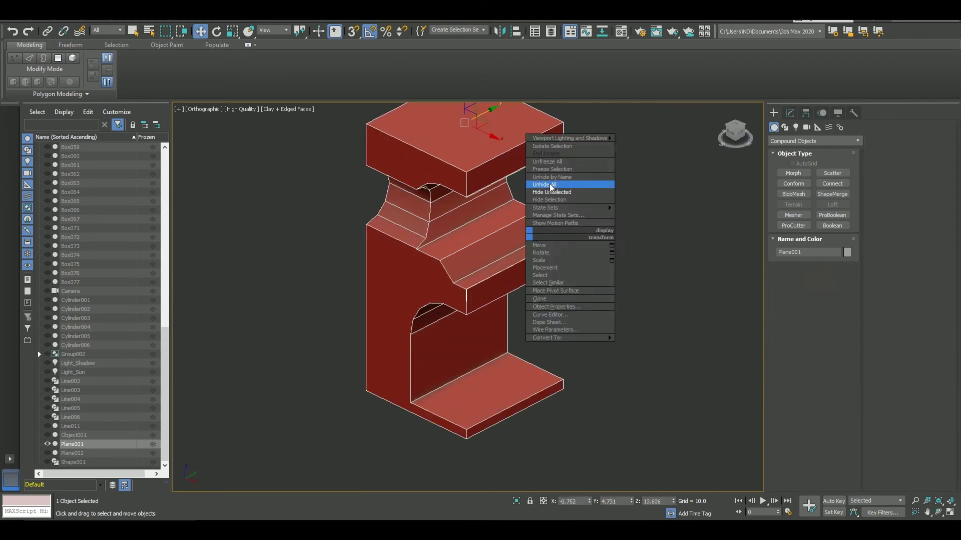
left_click(551, 186)
middle_click_drag(560, 269, 527, 282, "alt")
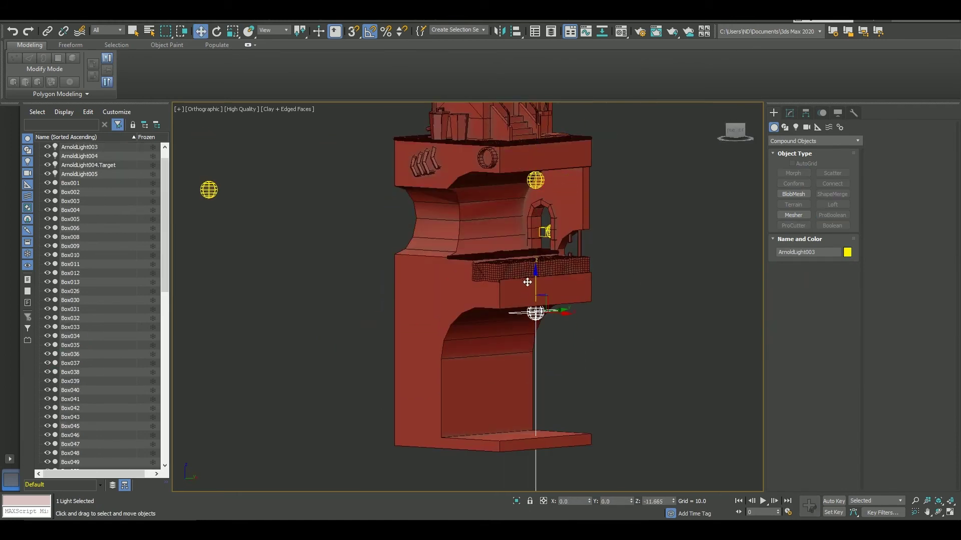
left_click_drag(527, 282, 530, 301, "shift")
middle_click_drag(574, 314, 626, 268, "alt")
scroll(511, 348, "up", 2)
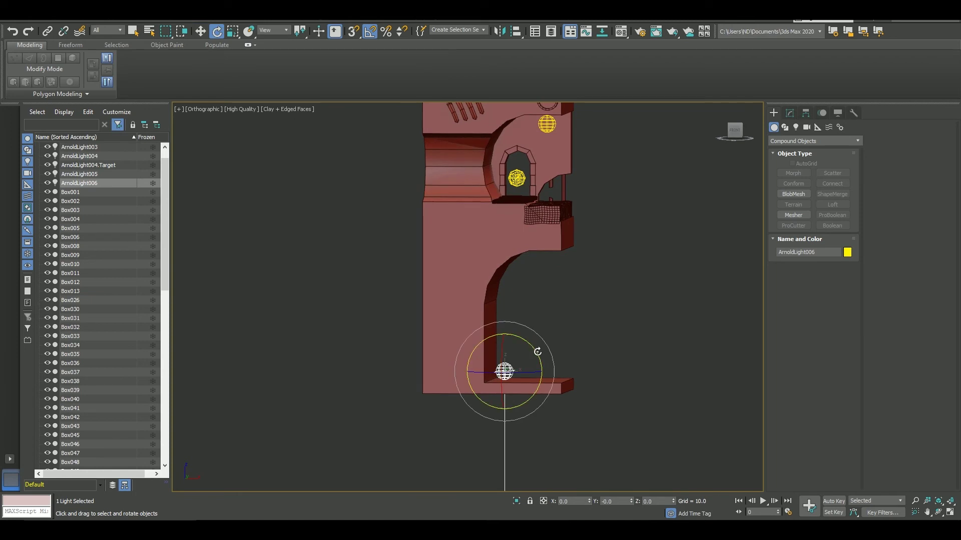
middle_click_drag(548, 353, 618, 305, "alt")
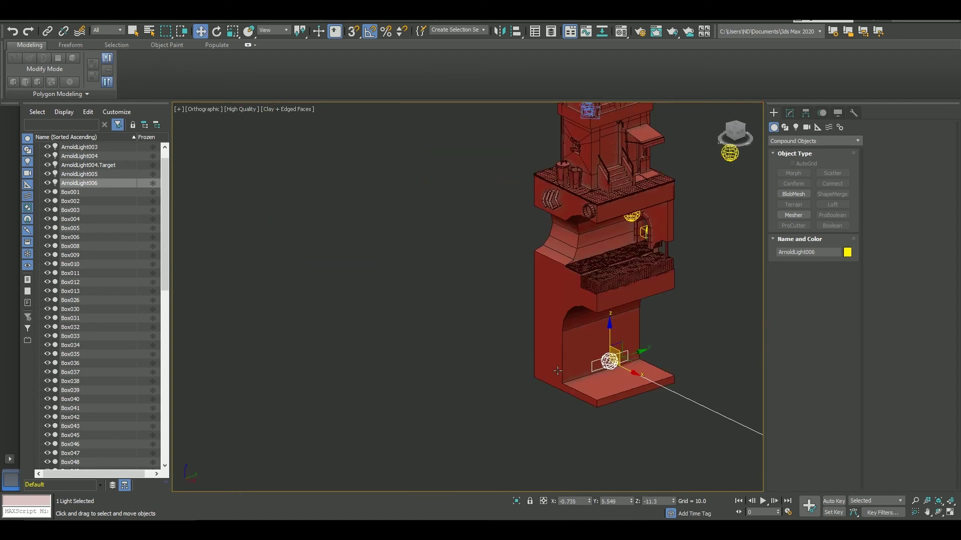
scroll(551, 195, "up", 3)
key("shift+q")
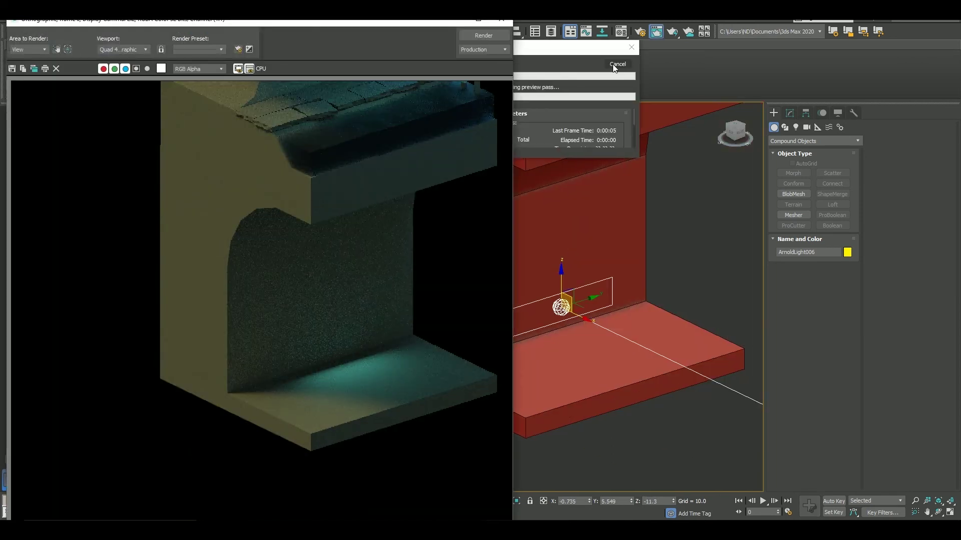
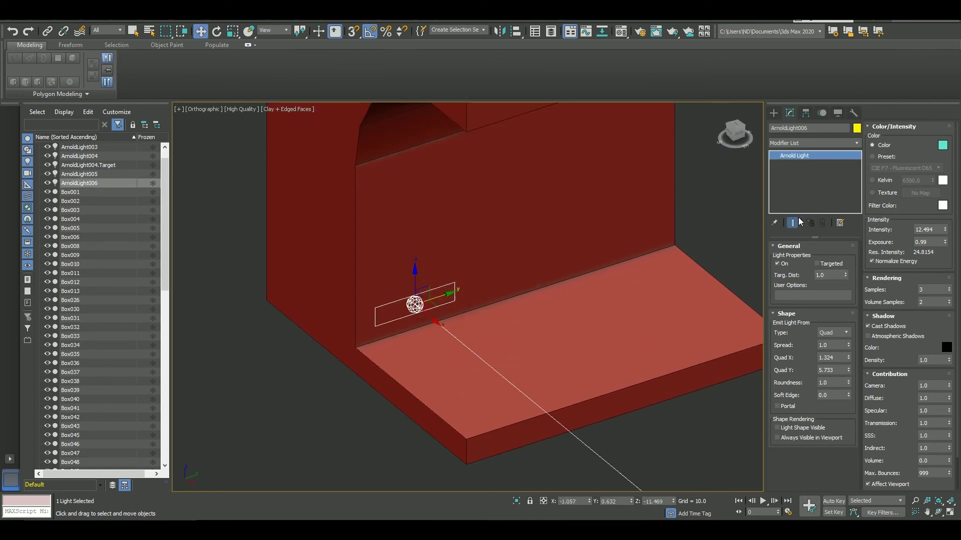
Create a small box on the front wall beside the light and convert it to Editable Poly.
left_click(774, 113)
key("f")
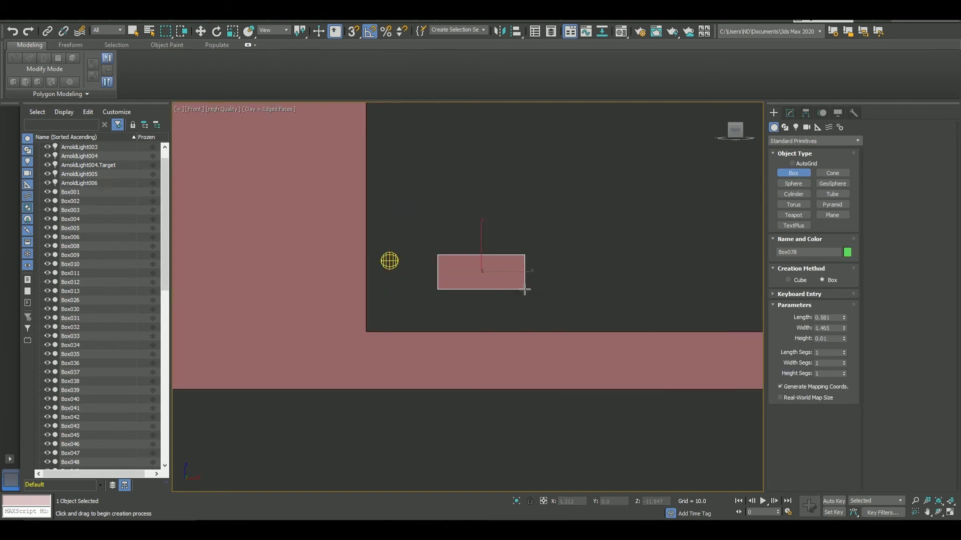
mouse_move(378, 246)
middle_mouse_down("alt")
mouse_move(396, 275)
mouse_move(411, 270)
middle_mouse_up("alt")
left_click(789, 113)
right_click(848, 187)
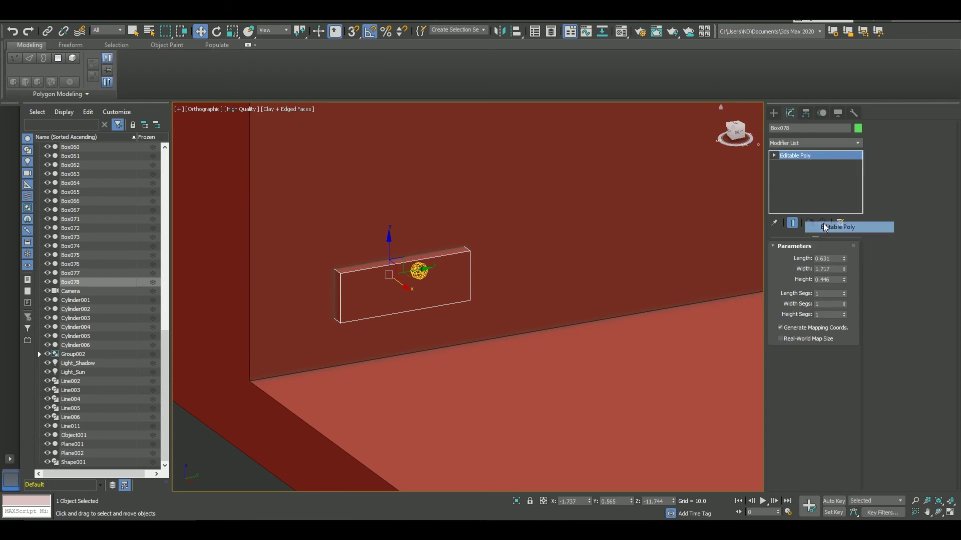
left_click(836, 220)
Inset the box's front face 0.149 and extrude it -0.083 into a sunken frame.
key("4")
left_click(400, 290)
left_click_drag(475, 317, 479, 389)
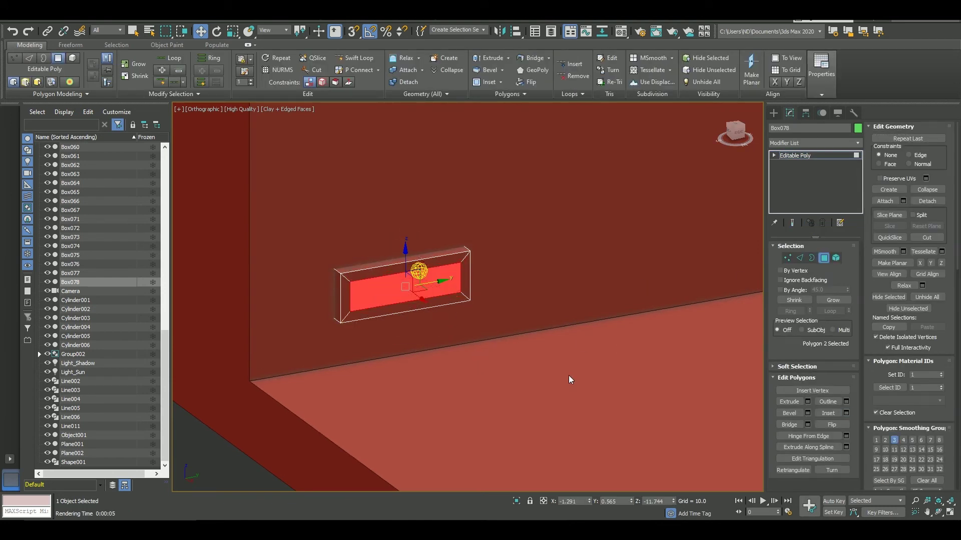
middle_click_drag(568, 379, 534, 358, "alt")
key("shift+e")
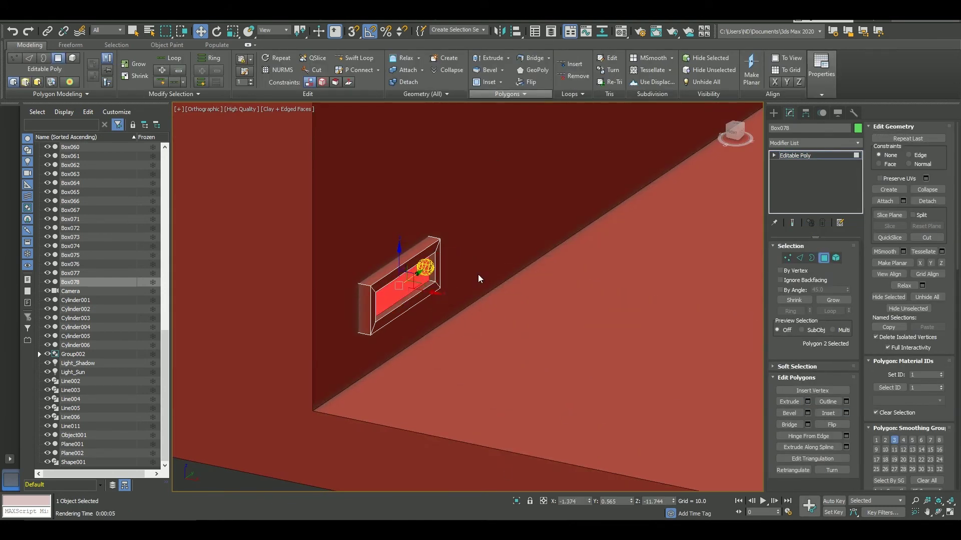
Reselect the frame box and bring up the material editor.
scroll(500, 260, "up", 3)
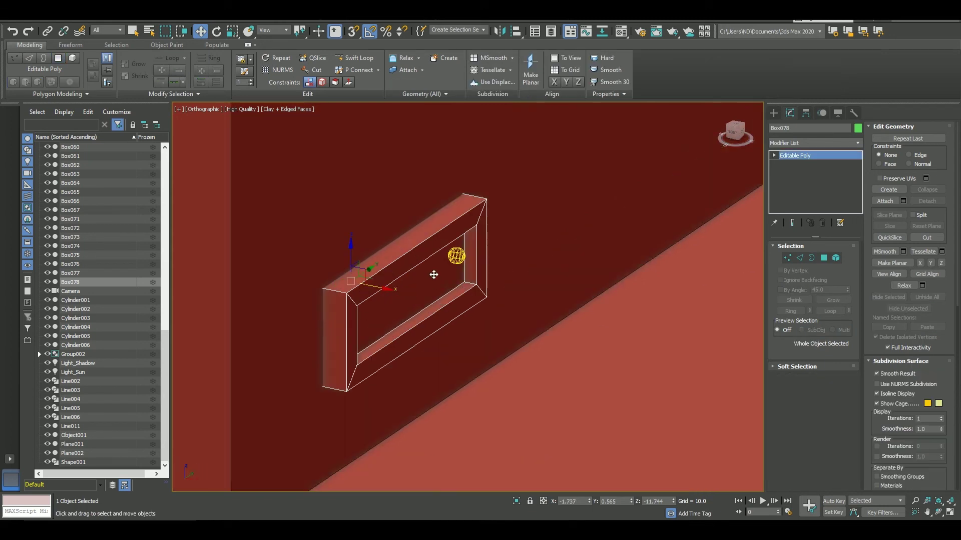
left_click(457, 256)
scroll(426, 311, "up", 3)
scroll(425, 310, "down", 2)
left_click(354, 322)
key("z")
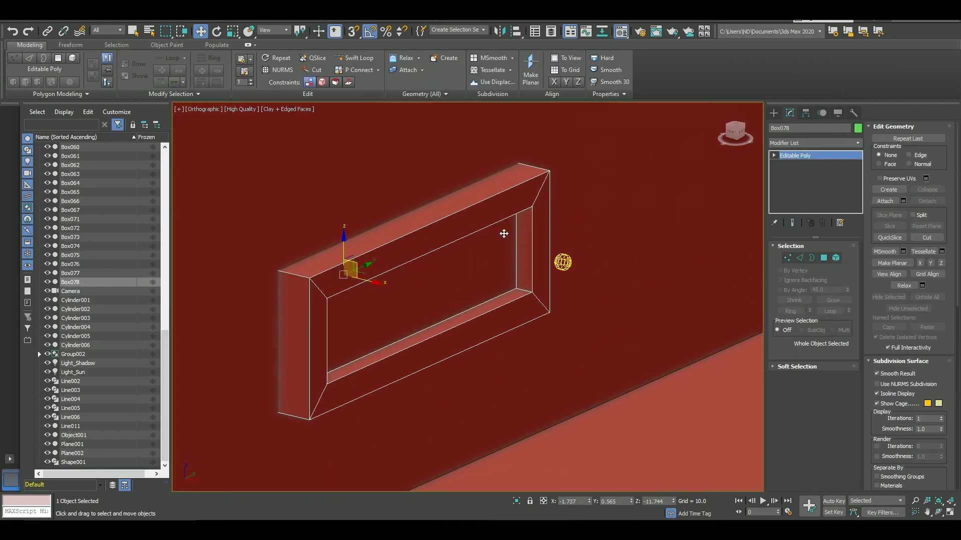
key("m")
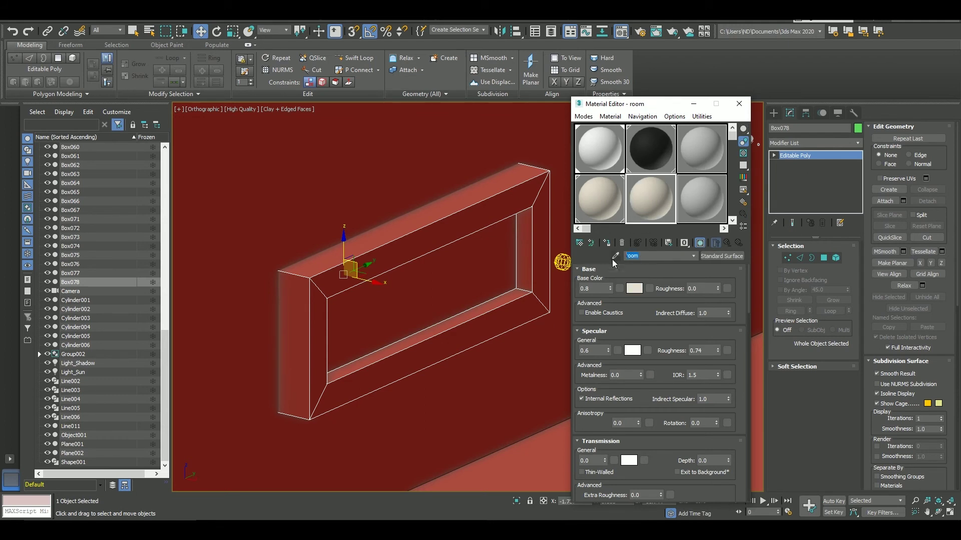
Select the frame's recessed inner face and give Light_01 a red base colour.
left_click(824, 258)
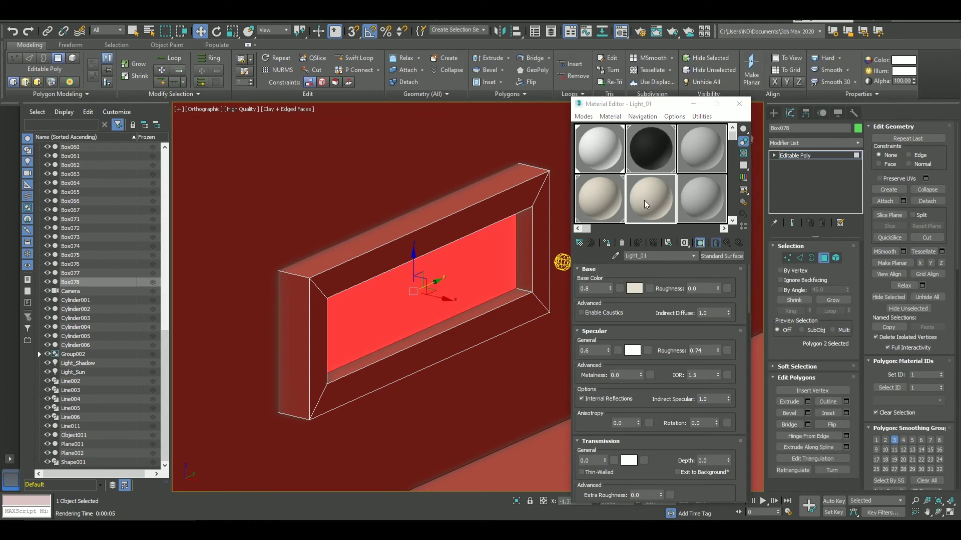
left_click(634, 289)
left_click(248, 102)
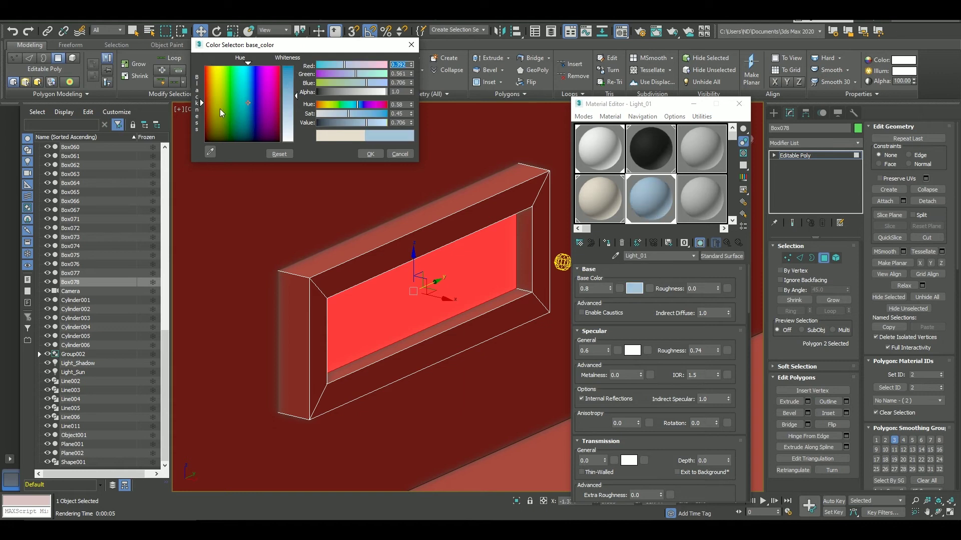
left_click_drag(221, 109, 205, 91)
left_click_drag(374, 122, 382, 122)
left_click(370, 154)
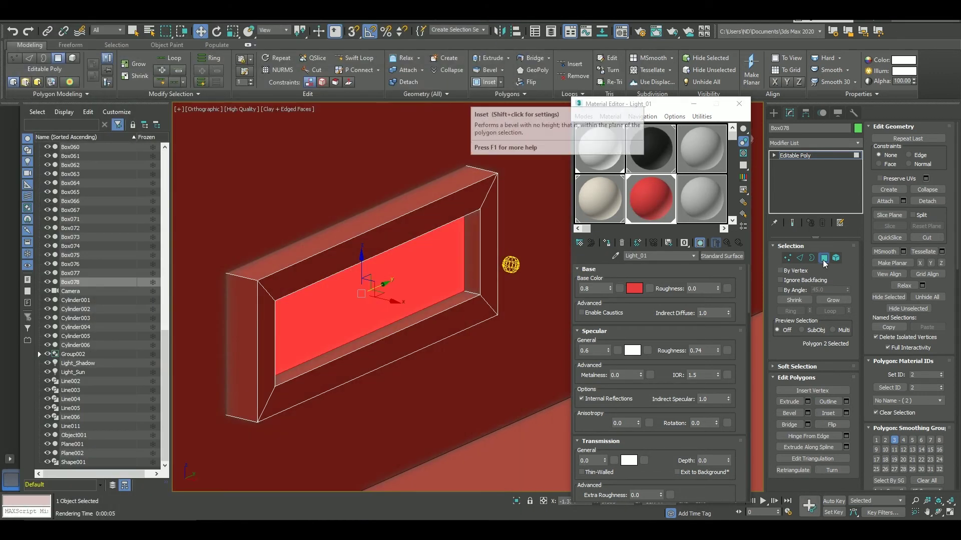
Set Light_01's emission to a cyan colour at strength 1.45.
scroll(339, 292, "down", 1)
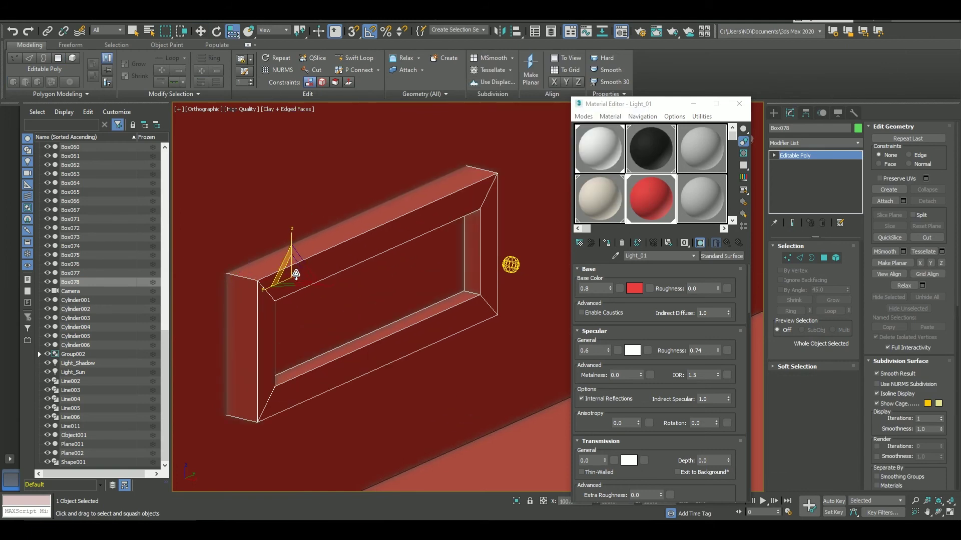
scroll(327, 287, "down", 3)
scroll(326, 286, "up", 3)
key("w")
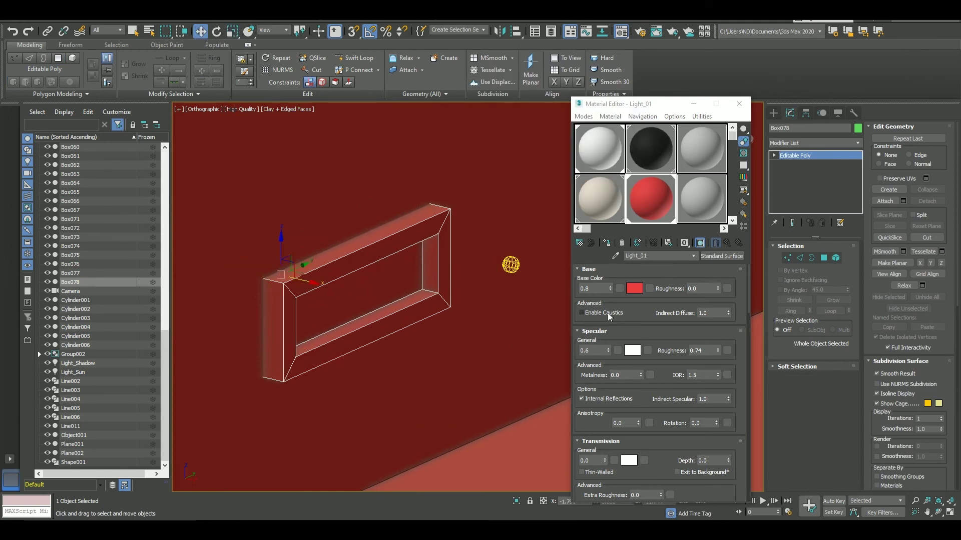
scroll(643, 324, "down", 2)
scroll(625, 350, "down", 2)
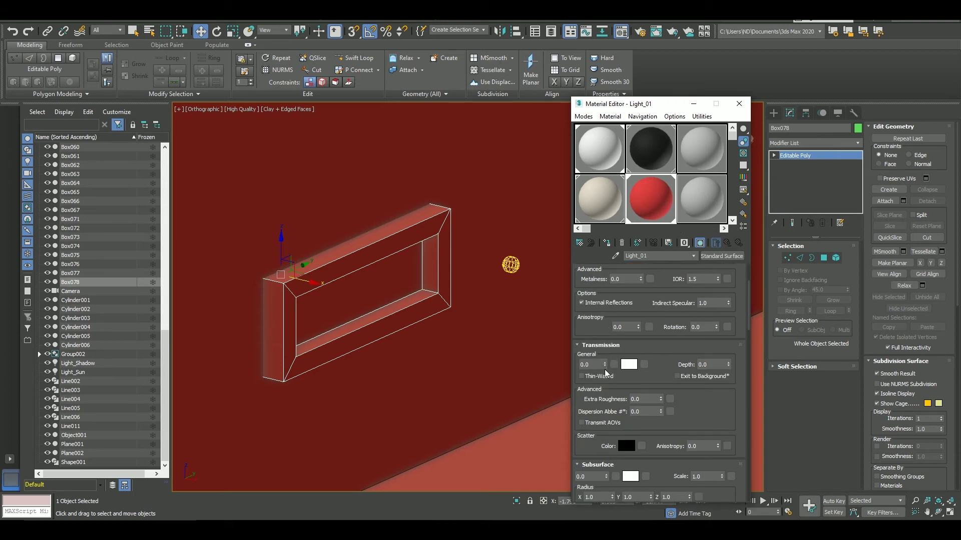
scroll(619, 361, "down", 3)
scroll(626, 323, "down", 5)
scroll(650, 316, "down", 2)
scroll(636, 366, "down", 3)
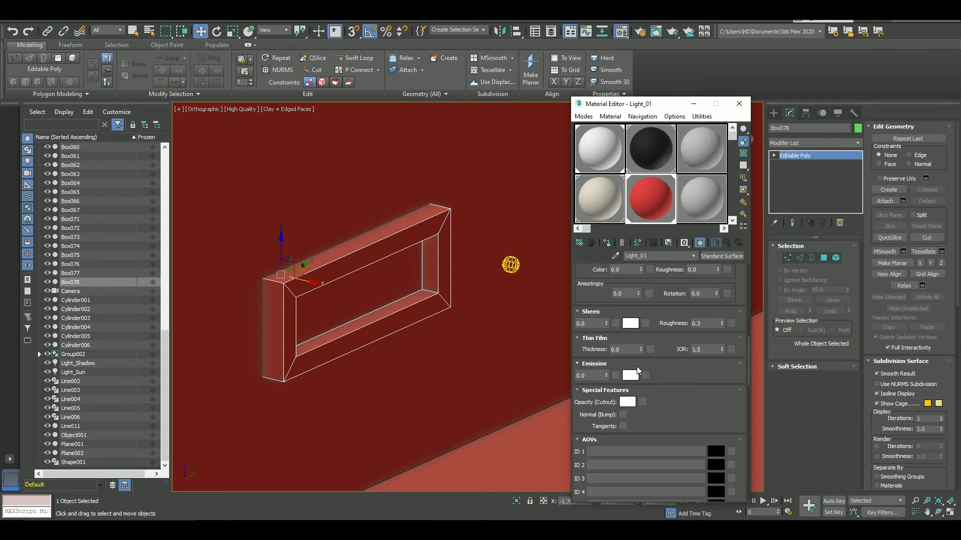
left_click(625, 375)
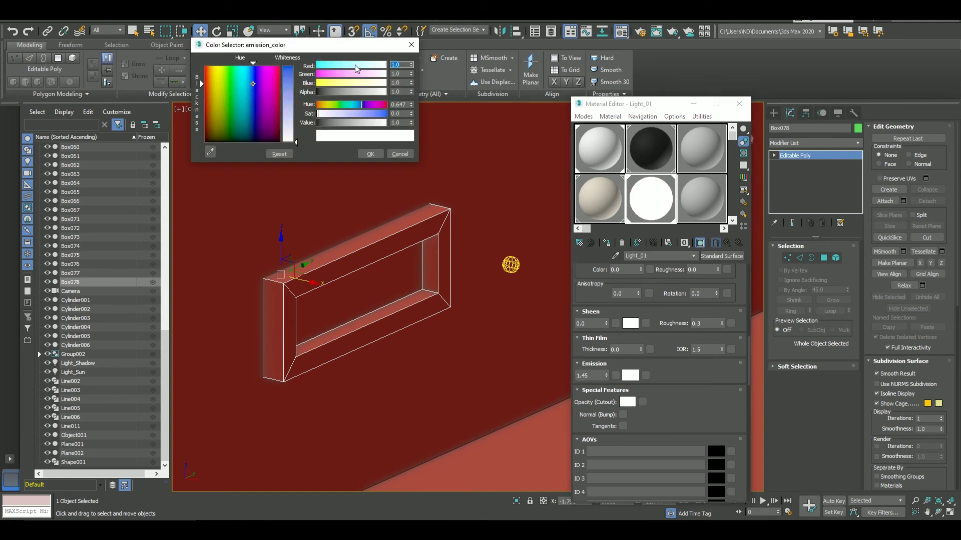
left_click(370, 154)
Run a test render of the glowing frame, then reselect the Arnold light.
key("shift+q")
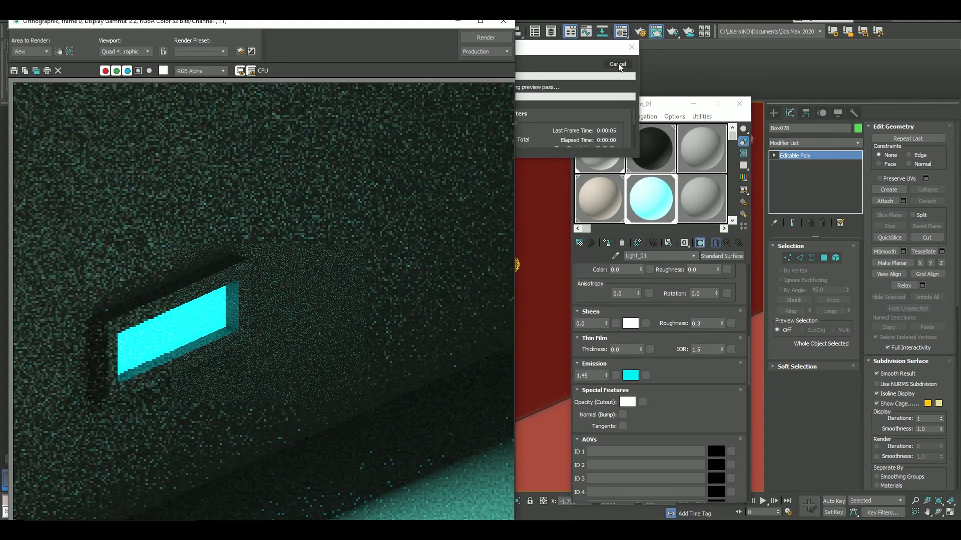
left_click(507, 22)
left_click(497, 264)
Hide the selected objects and switch to the maximized camera view.
scroll(563, 250, "up", 3)
right_click(565, 252)
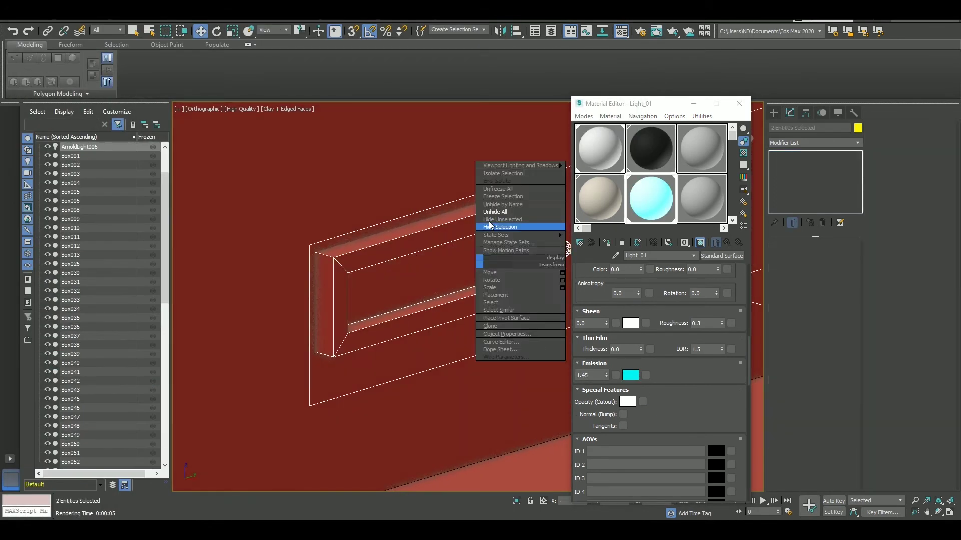
scroll(563, 250, "up", 2)
scroll(450, 260, "down", 2)
mouse_move(450, 260)
middle_mouse_down("alt")
mouse_move(441, 240)
mouse_move(480, 280)
mouse_move(550, 318)
middle_mouse_up("alt")
key("f")
scroll(426, 239, "up", 2)
right_click(390, 320)
key("Escape")
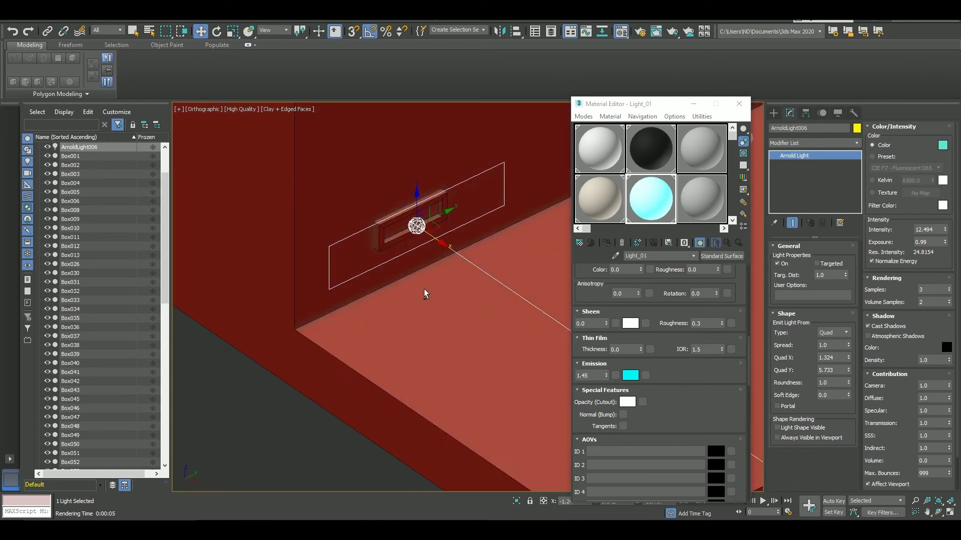
key("alt+w")
left_click(385, 270)
key("alt+w")
key("m")
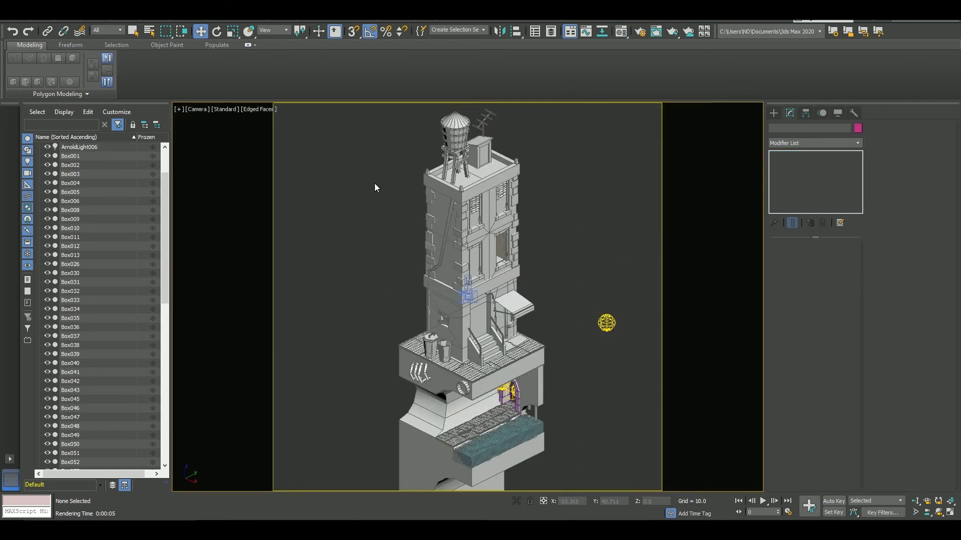
Set the render output height to 1293 and render the camera view.
left_click(304, 15)
left_click(323, 68)
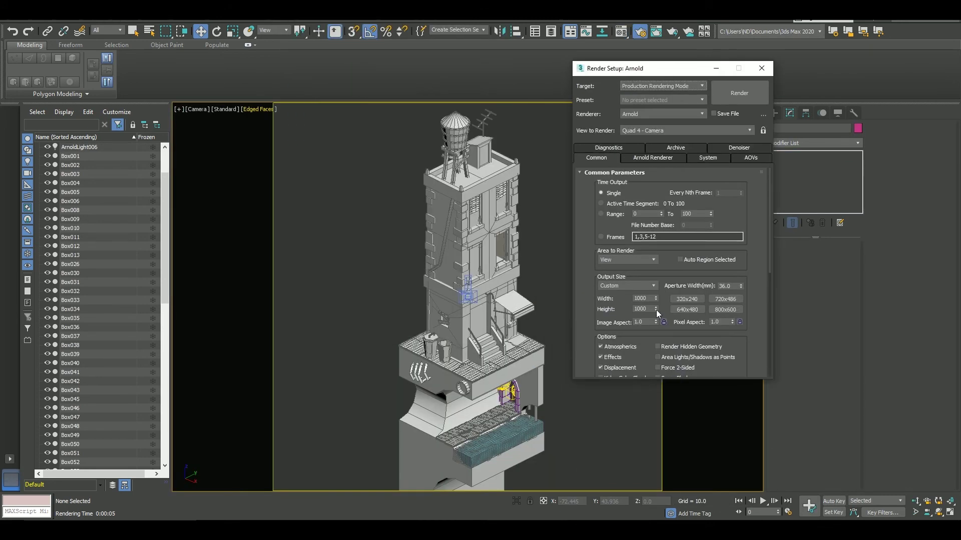
left_click_drag(656, 235, 656, 211)
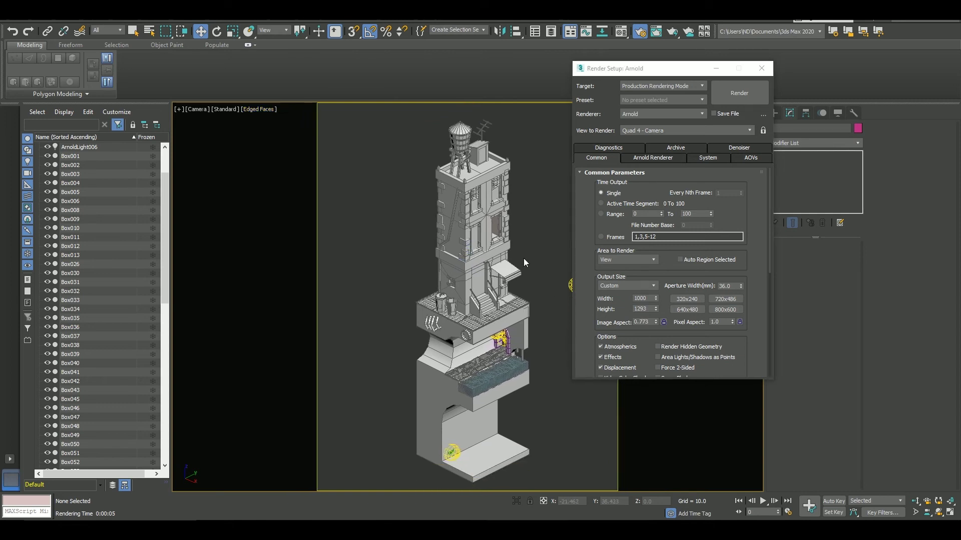
key("shift+q")
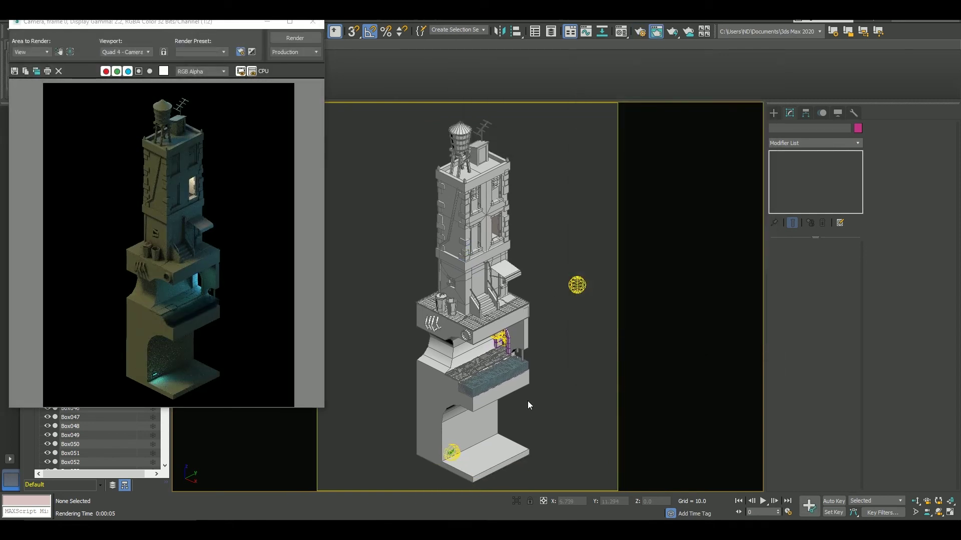
In the four-viewport layout, Shift-copy the glowing wall frame and its light along the wall.
key("alt+w")
left_click(624, 383)
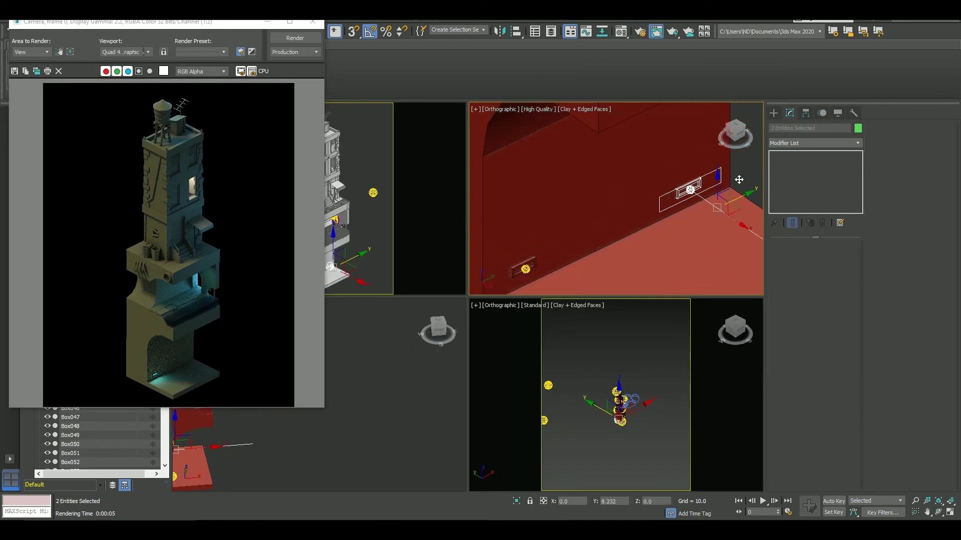
left_click_drag(740, 179, 755, 192, "shift")
key("Return")
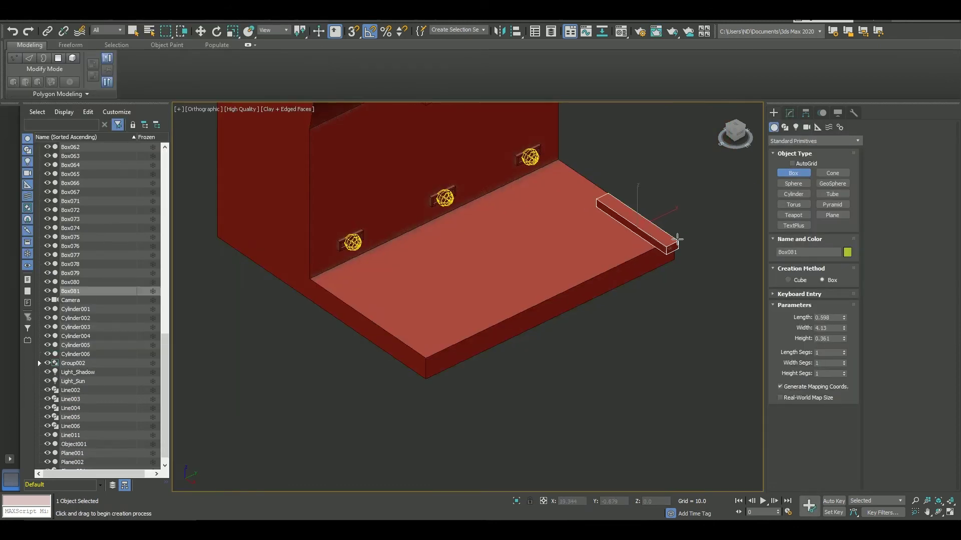
key("w")
scroll(676, 239, "up", 3)
Lower the new plank onto the top of the base.
left_click_drag(622, 214, 611, 293)
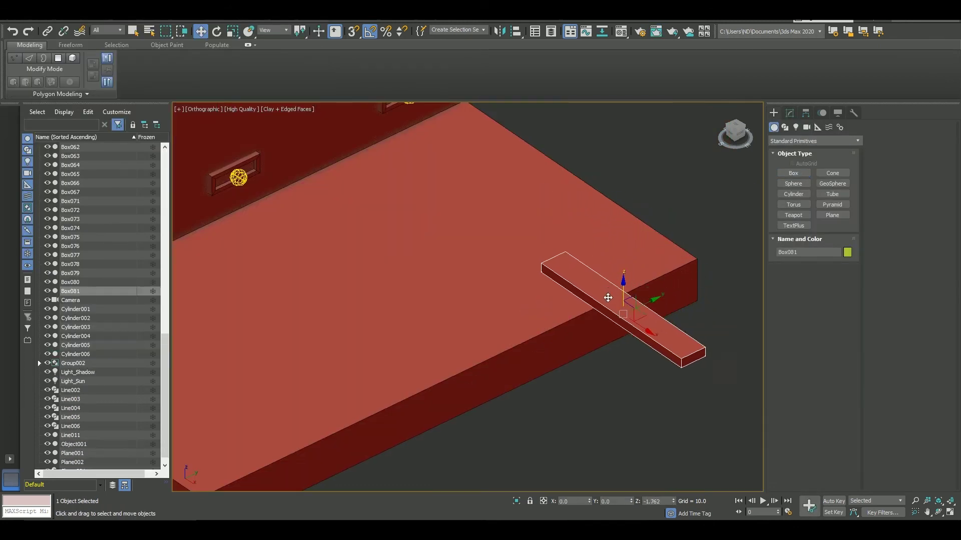
middle_click_drag(611, 294, 637, 242, "alt")
left_click(632, 323)
key("F3")
mouse_move(632, 323)
middle_mouse_down("alt")
mouse_move(585, 313)
mouse_move(369, 203)
mouse_move(413, 178)
middle_mouse_up("alt")
key("F3")
left_click_drag(420, 180, 419, 270)
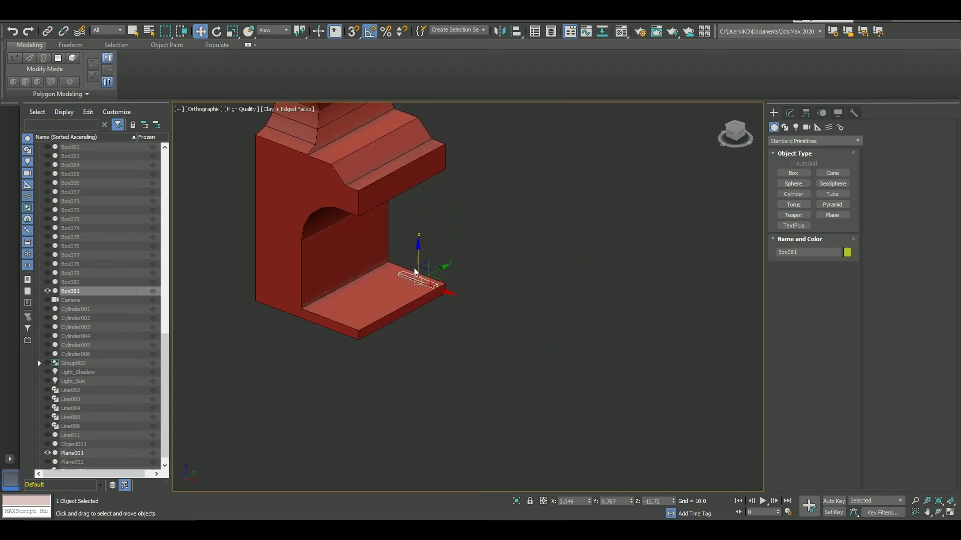
scroll(449, 314, "up", 3)
middle_click_drag(437, 316, 554, 267, "alt")
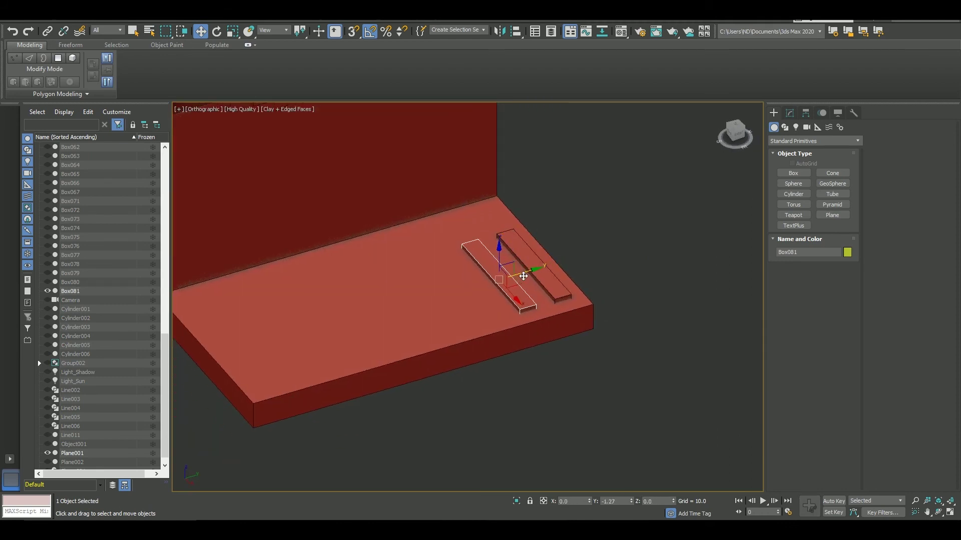
left_click_drag(524, 276, 520, 278, "shift")
left_click(521, 307)
Create a small sphere bolt head and copy it to both ends of the plank.
left_click(793, 194)
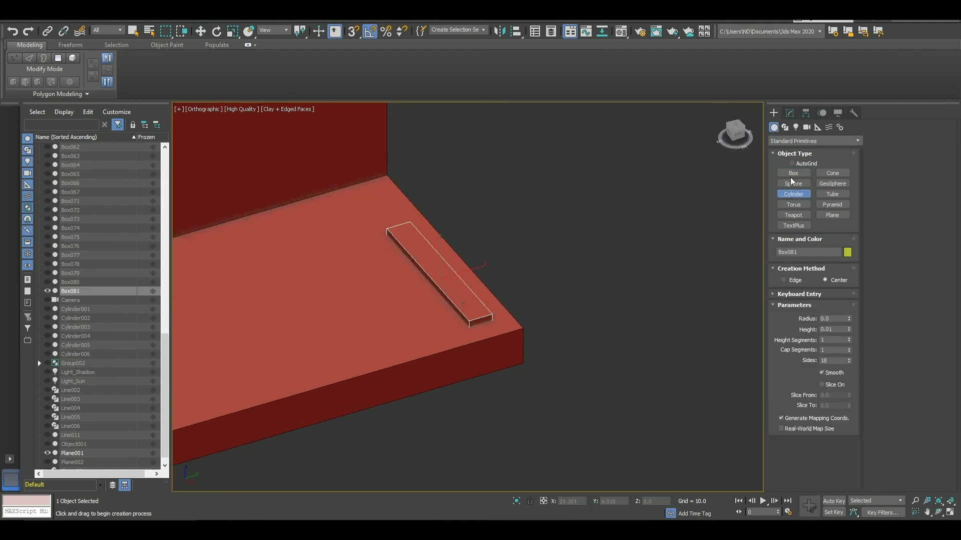
left_click(793, 185)
key("t")
key("F3")
left_click(299, 334)
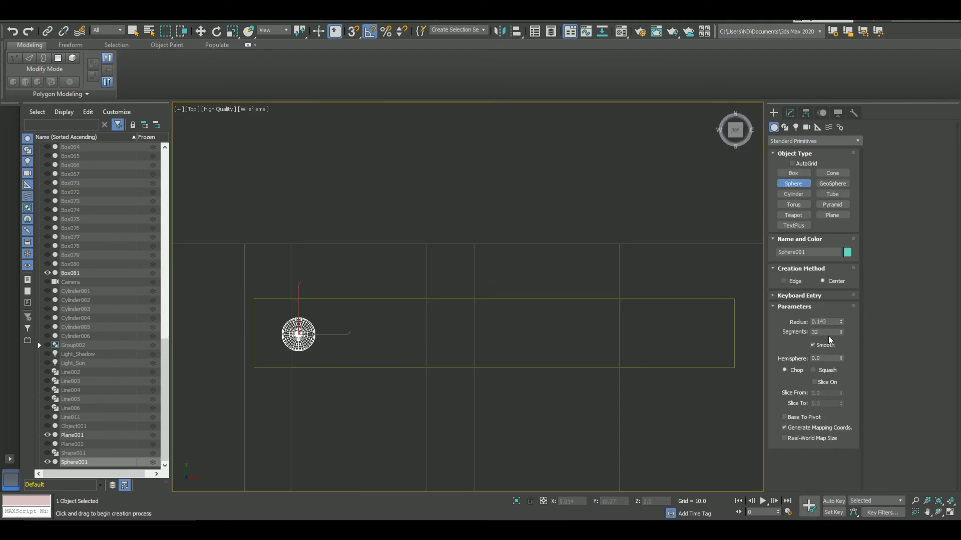
key("w")
middle_click_drag(460, 340, 475, 332)
left_click_drag(350, 327, 336, 327)
Inspect the two bolt-head spheres on the plank and check the upper sphere's parameters.
left_click(299, 326, "ctrl")
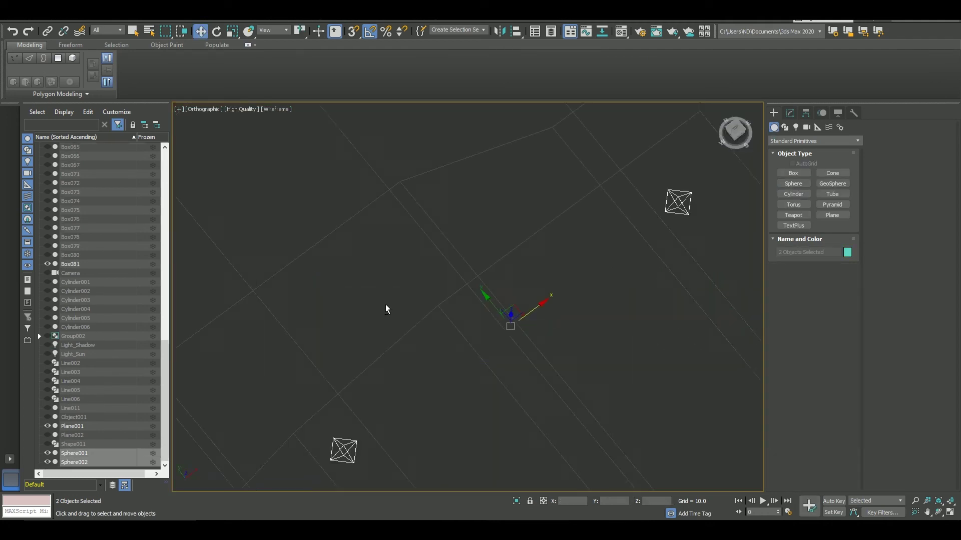
mouse_move(385, 304)
middle_mouse_down("alt")
mouse_move(443, 241)
mouse_move(508, 348)
middle_mouse_up("alt")
key("z")
key("F3")
left_click(394, 230)
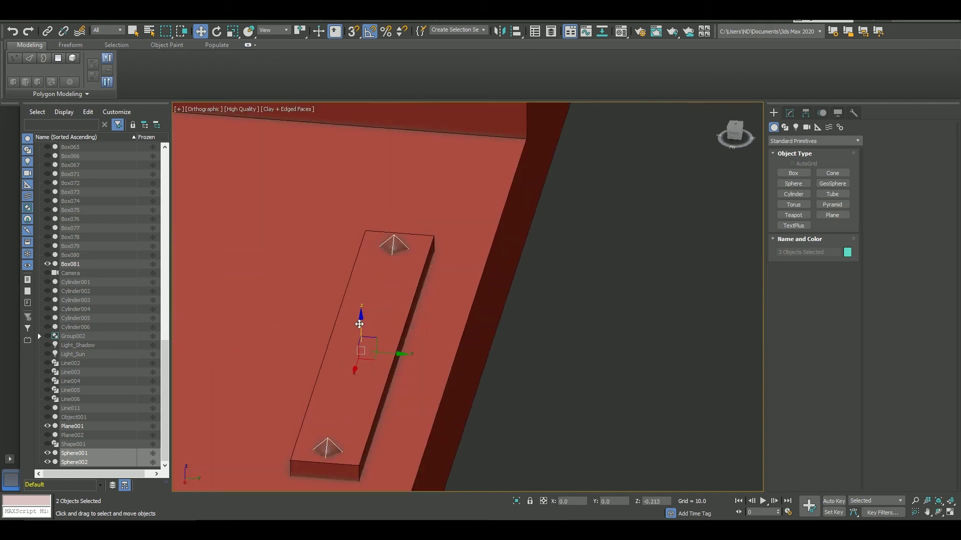
left_click(790, 112)
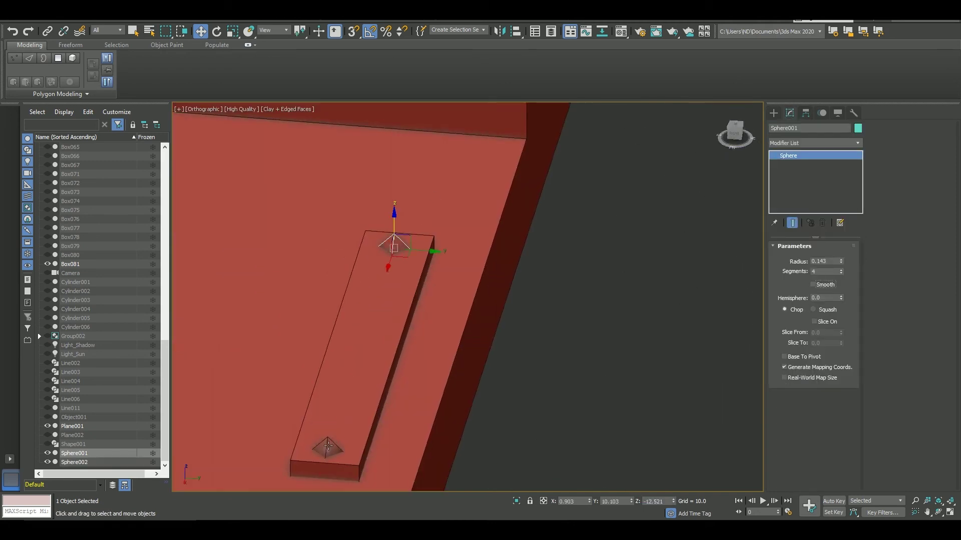
Convert the bar on the step to Editable Poly.
left_click(421, 319)
right_click(795, 156)
left_click(856, 223)
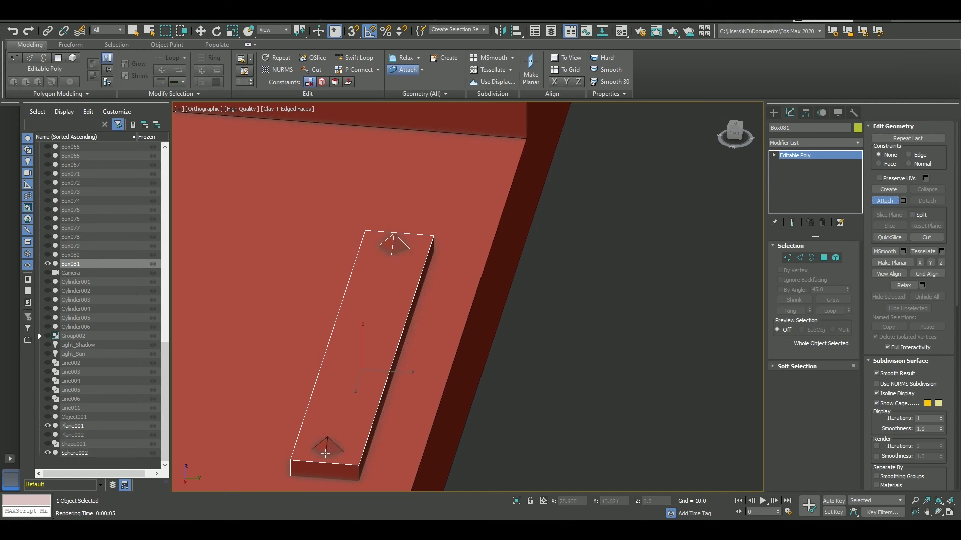
key("shift+z")
key("w")
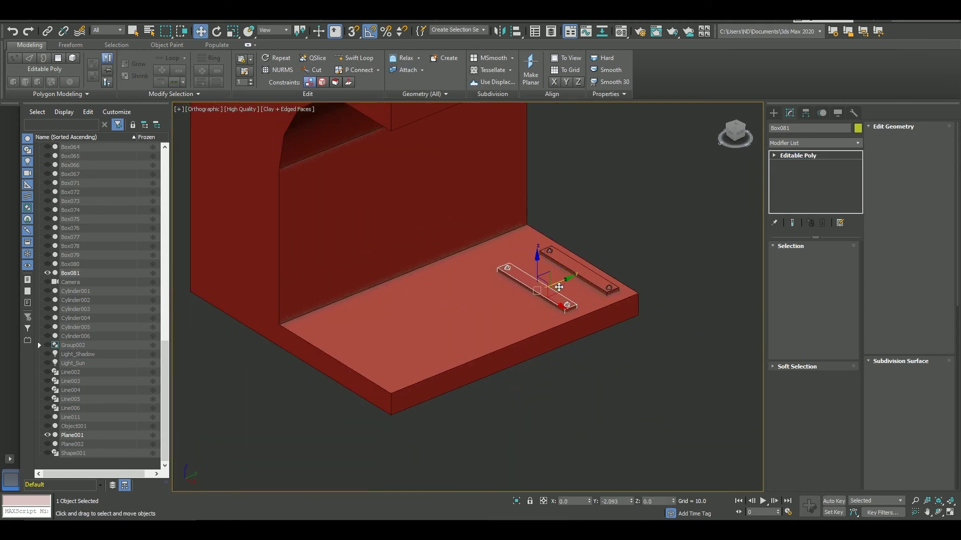
Clone the bar along the step floor to make five spaced planks.
left_click_drag(559, 287, 500, 311, "shift")
left_click(480, 306)
middle_click_drag(540, 300, 563, 308, "alt")
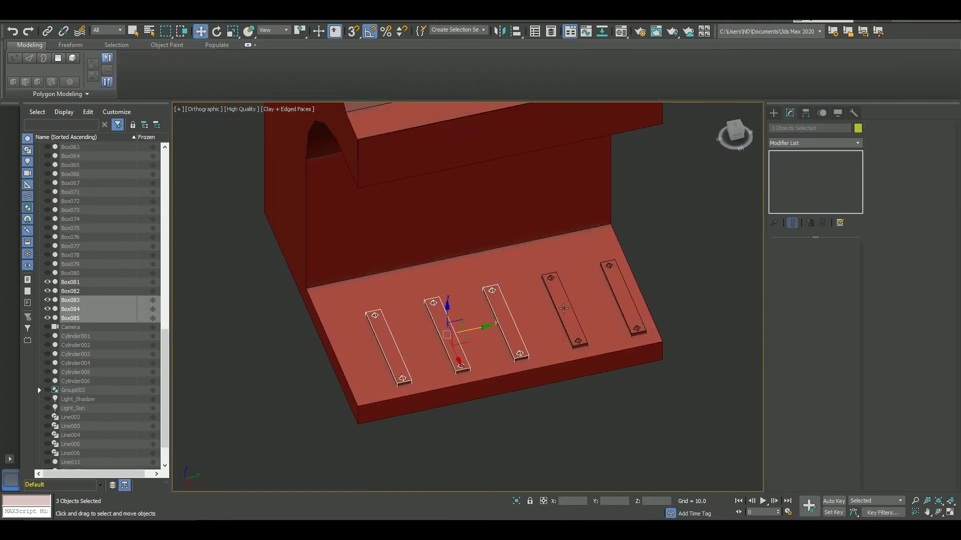
left_click_drag(564, 309, 500, 305, "shift")
left_click(480, 306)
key("F4")
mouse_move(530, 300)
middle_mouse_down("alt")
mouse_move(562, 292)
mouse_move(501, 310)
mouse_move(550, 280)
middle_mouse_up("alt")
key("ctrl+z")
Select the step floor and collapse its ProBoolean to Editable Poly.
left_click(550, 360)
right_click(793, 156)
left_click(821, 235)
Delete the front side face of the floor in Polygon mode.
key("F4")
left_click(787, 258)
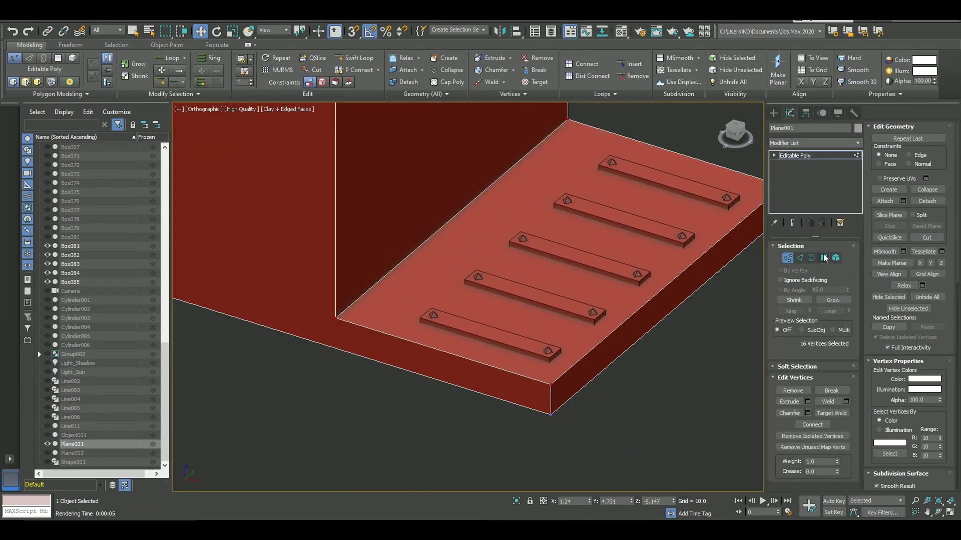
left_click(823, 258)
left_click(670, 310)
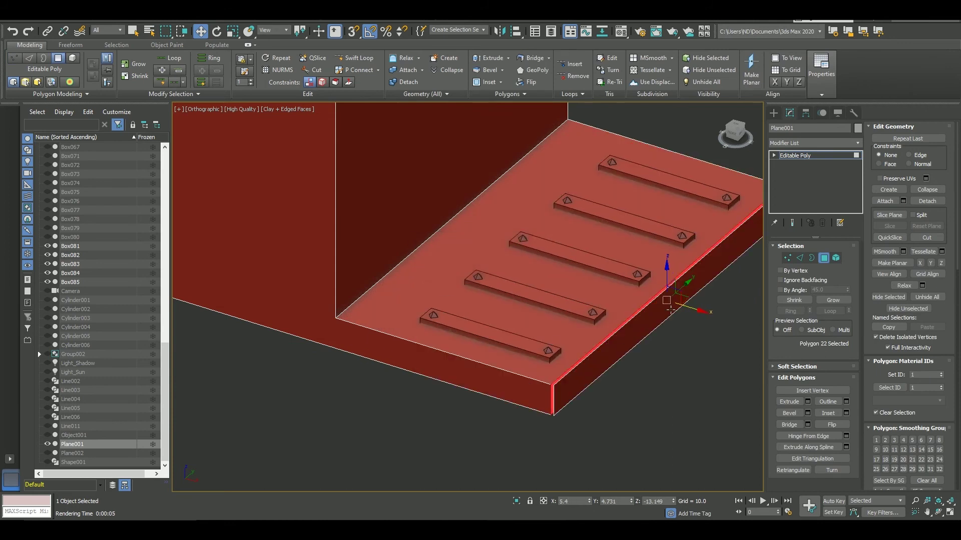
key("Delete")
Extrude the floor's bottom polygon by 5.094 to thicken the step.
middle_click_drag(451, 261, 381, 240, "alt")
left_click(391, 311)
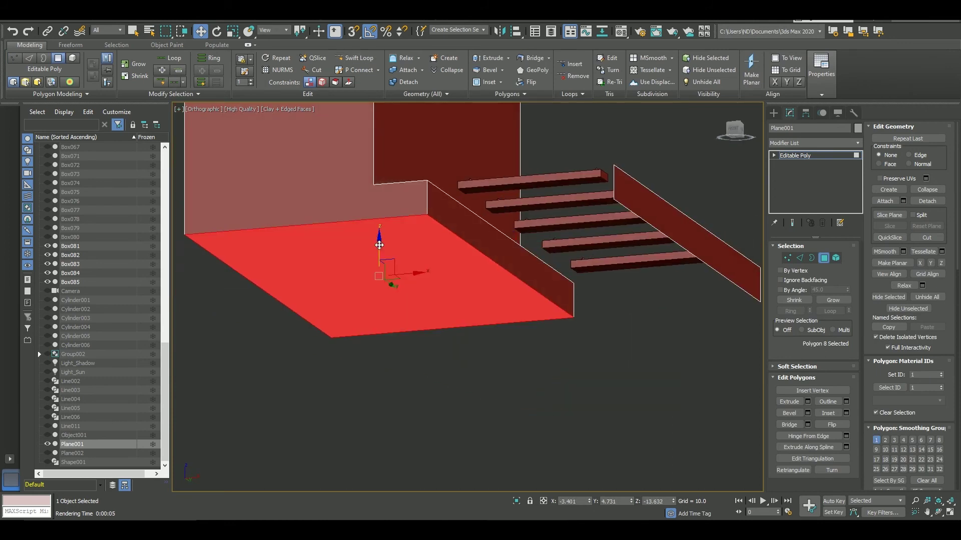
left_click(807, 401)
left_click_drag(483, 314, 484, 301)
mouse_move(490, 310)
middle_mouse_down("alt")
mouse_move(500, 280)
mouse_move(475, 334)
middle_mouse_up("alt")
left_click(472, 331)
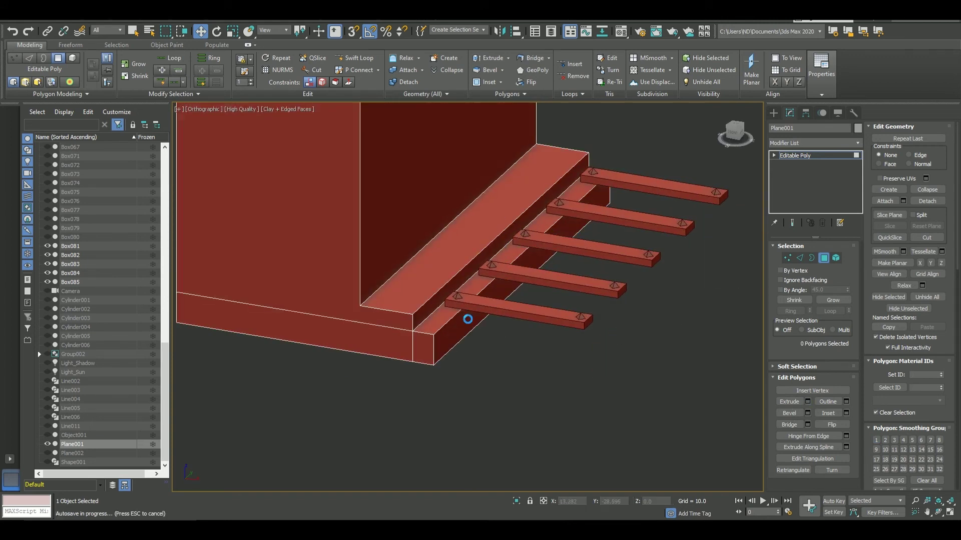
left_click(682, 289)
middle_click_drag(683, 289, 672, 271, "alt")
key("F4")
Unhide all objects and render the camera view of the tower.
left_click_drag(671, 210, 593, 275)
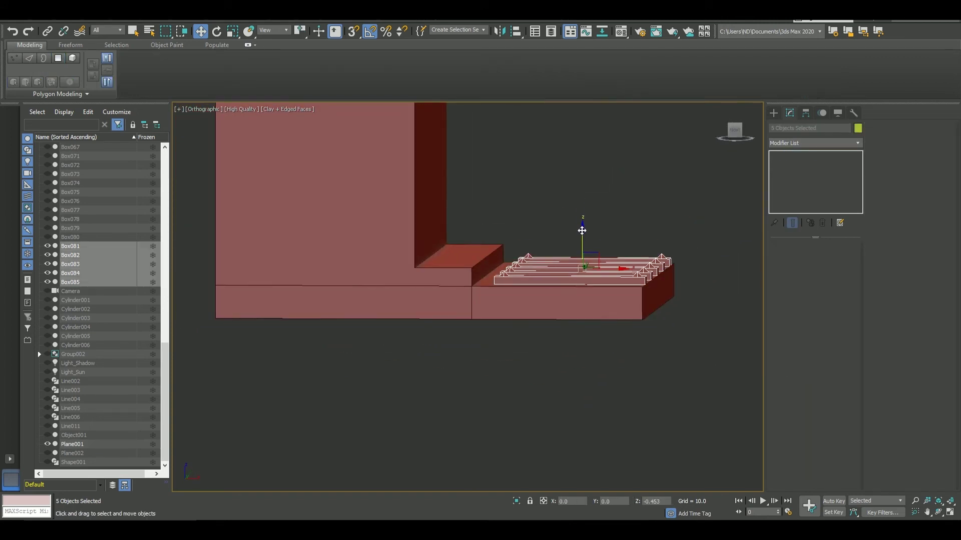
key("alt+w")
right_click(371, 220)
left_click(395, 215)
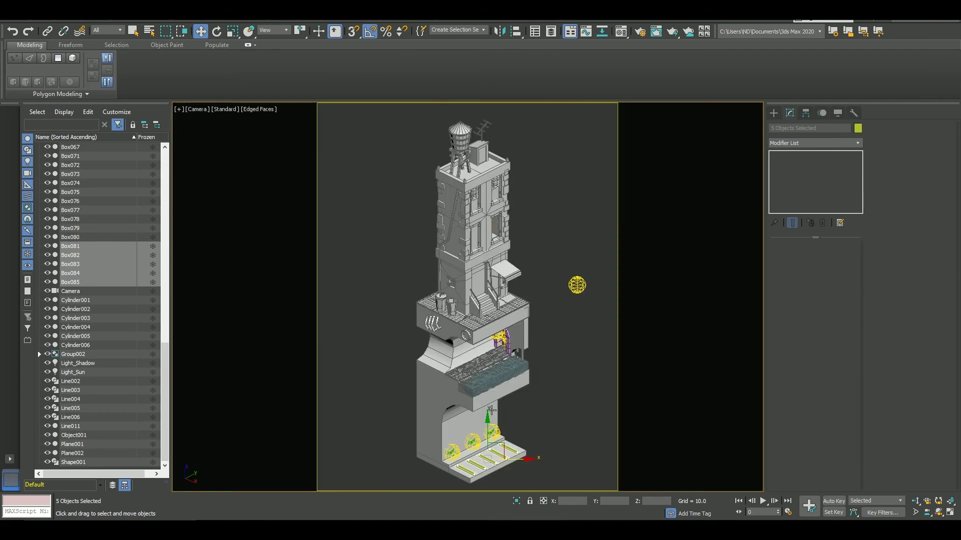
key("m")
left_click(746, 101)
left_click(579, 228)
key("shift+q")
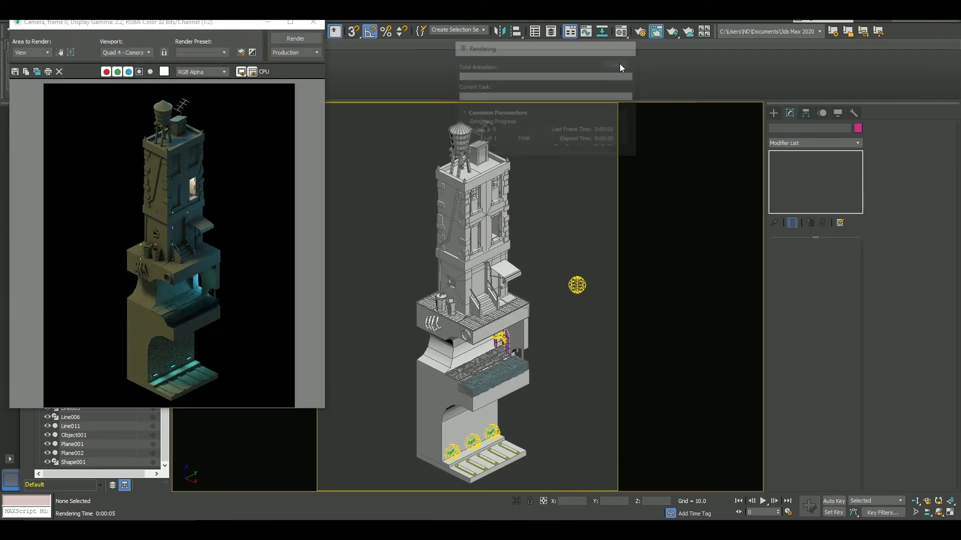
key("u")
scroll(574, 259, "up", 5)
Rotate the copied bar Box086 90° so it lies across the other bars.
left_click(545, 228)
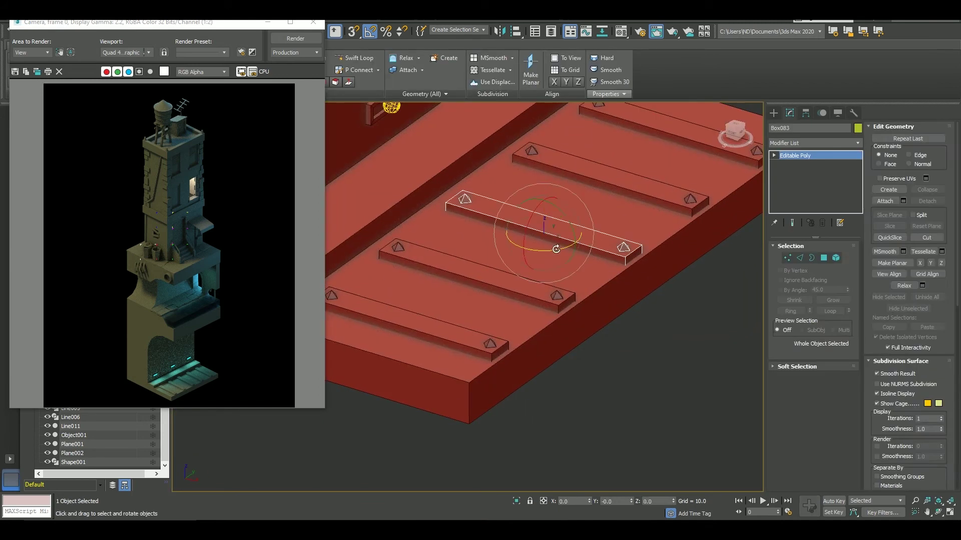
left_click_drag(545, 227, 838, 258)
left_click(836, 258)
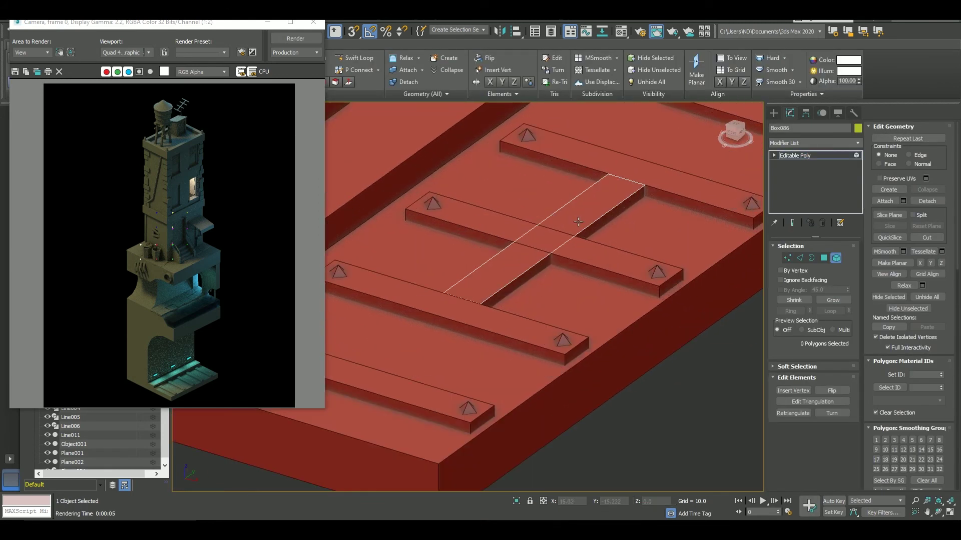
scroll(529, 251, "up", 2)
left_click(529, 252)
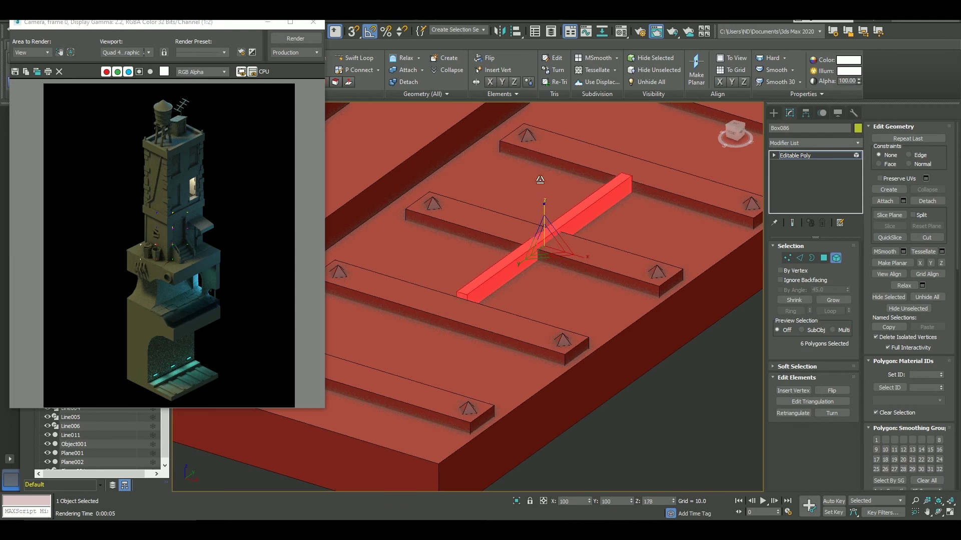
Extrude the bar's top polygon by 0.311 to form a rail.
key("4")
key("shift+e")
left_click_drag(555, 329, 462, 331)
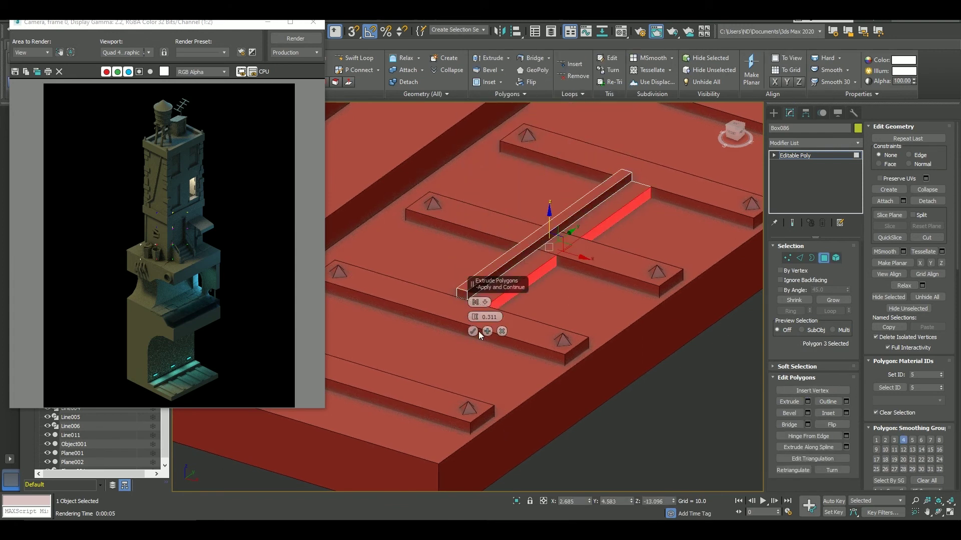
left_click(827, 261)
scroll(545, 251, "down", 3)
mouse_move(546, 250)
middle_mouse_down("alt")
mouse_move(464, 318)
mouse_move(578, 281)
middle_mouse_up("alt")
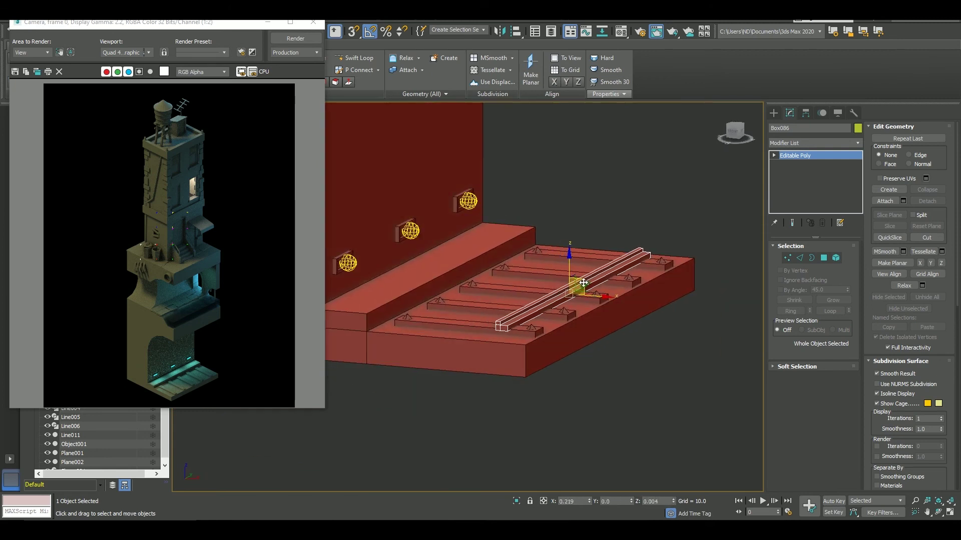
Add a flipped Symmetry modifier and space the two mirrored rails apart.
left_click(814, 143)
left_click(800, 326)
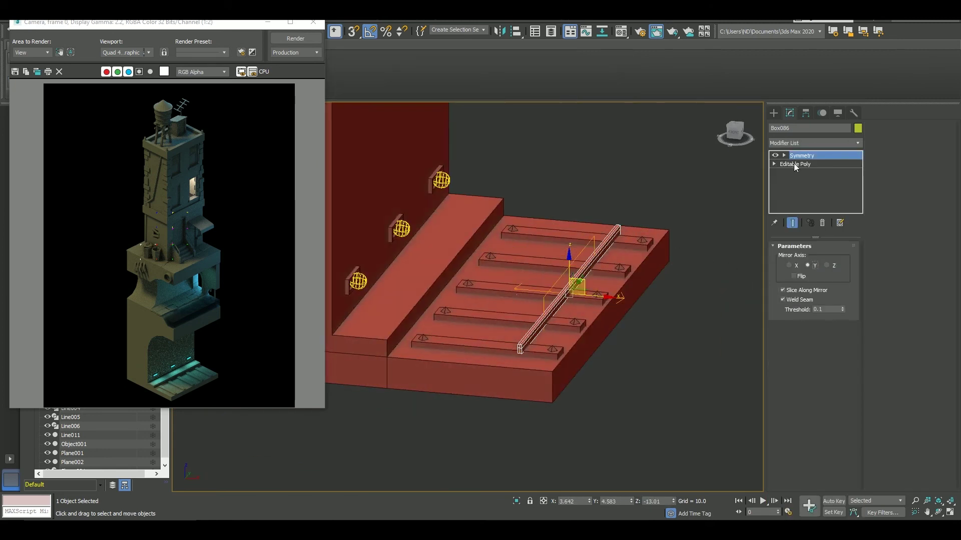
left_click_drag(563, 296, 557, 299)
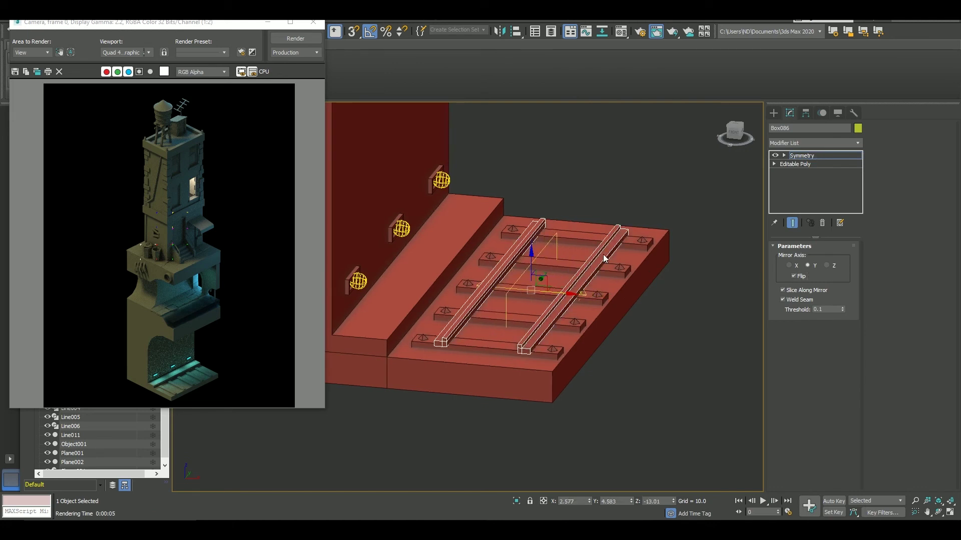
key("c")
Save the scene and render the camera view to check the rails.
left_click(5, 22)
left_click(26, 97)
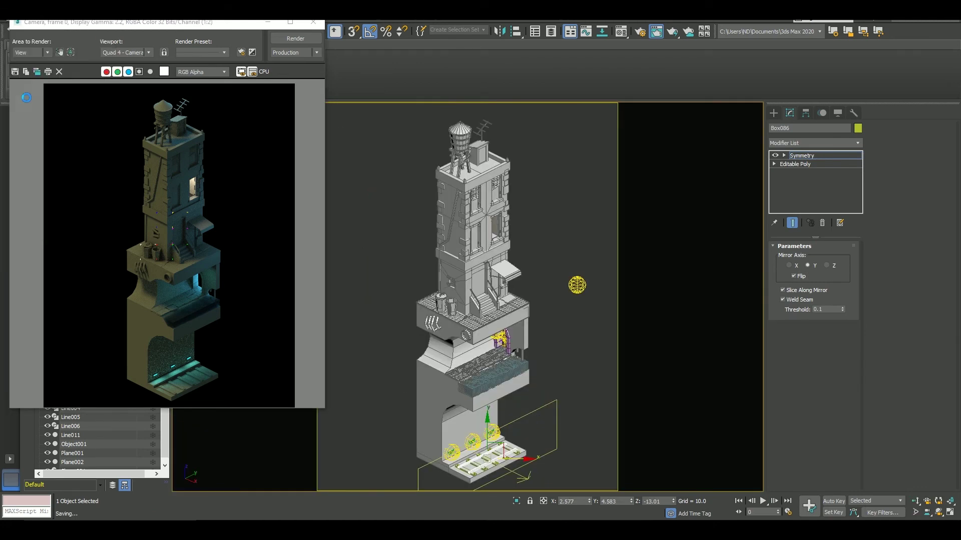
key("shift+q")
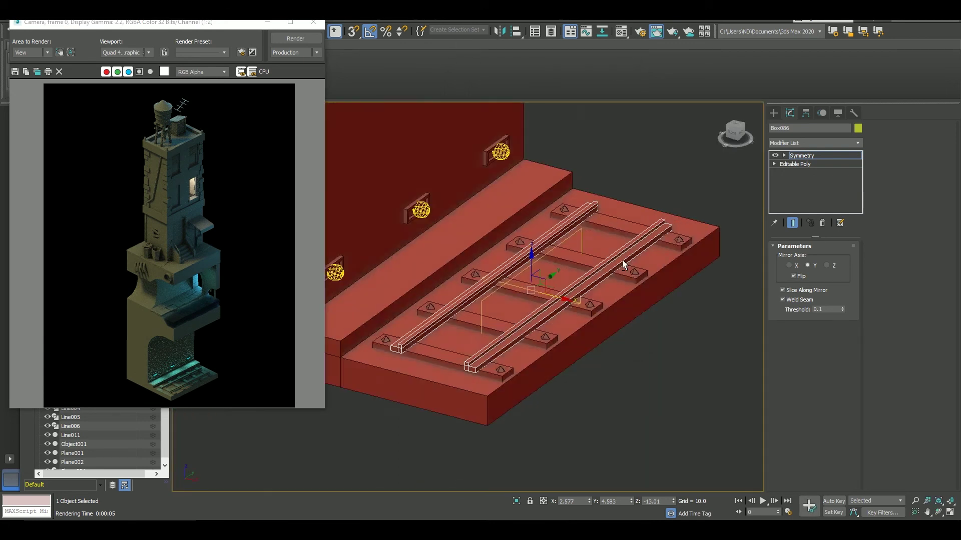
scroll(713, 320, "down", 2)
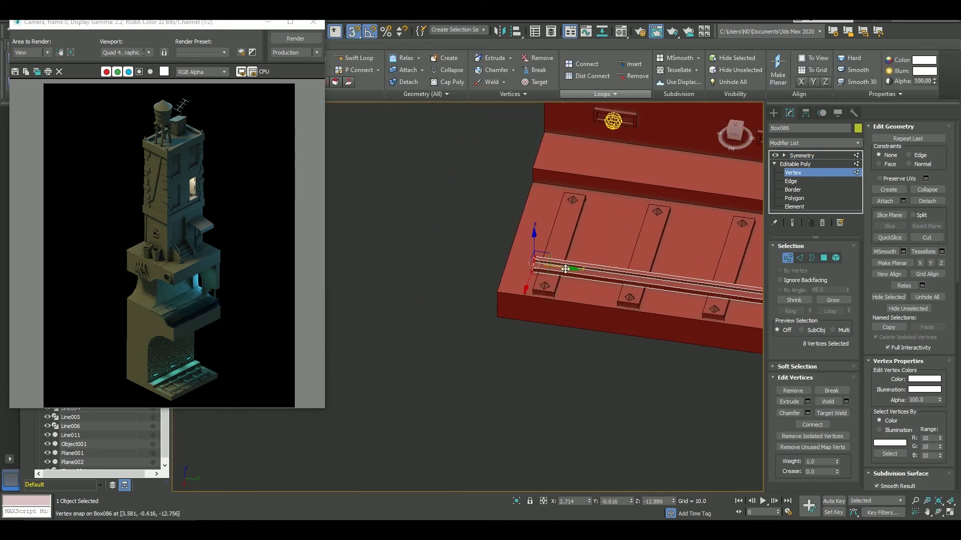
middle_click_drag(551, 251, 650, 225, "alt")
left_click(802, 156)
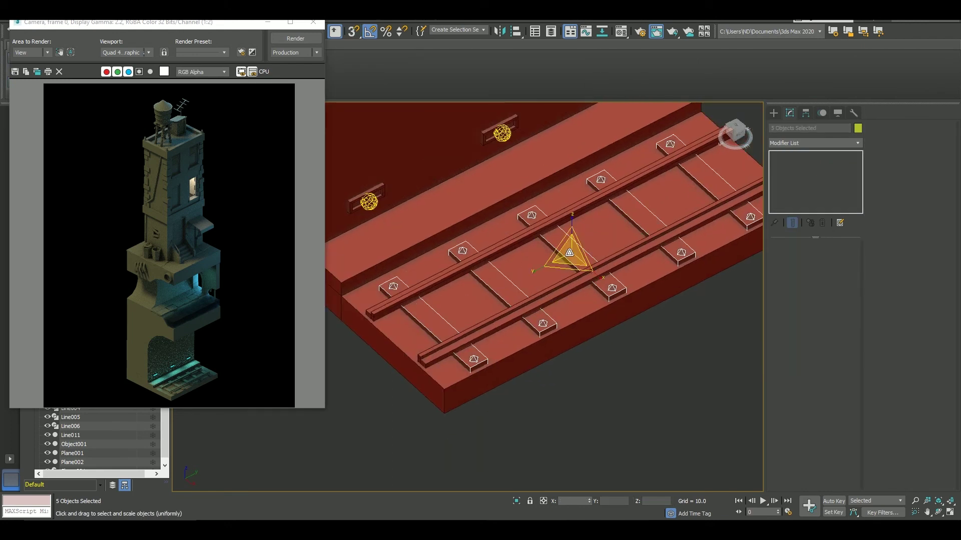
left_click(314, 22)
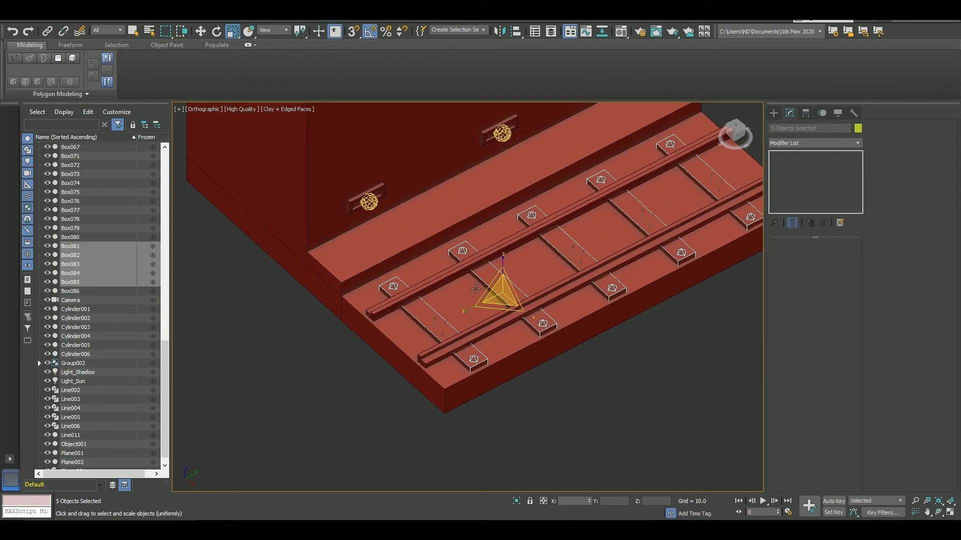
Shrink the five tie plates slightly and re-render the camera view.
left_click_drag(500, 289, 504, 296)
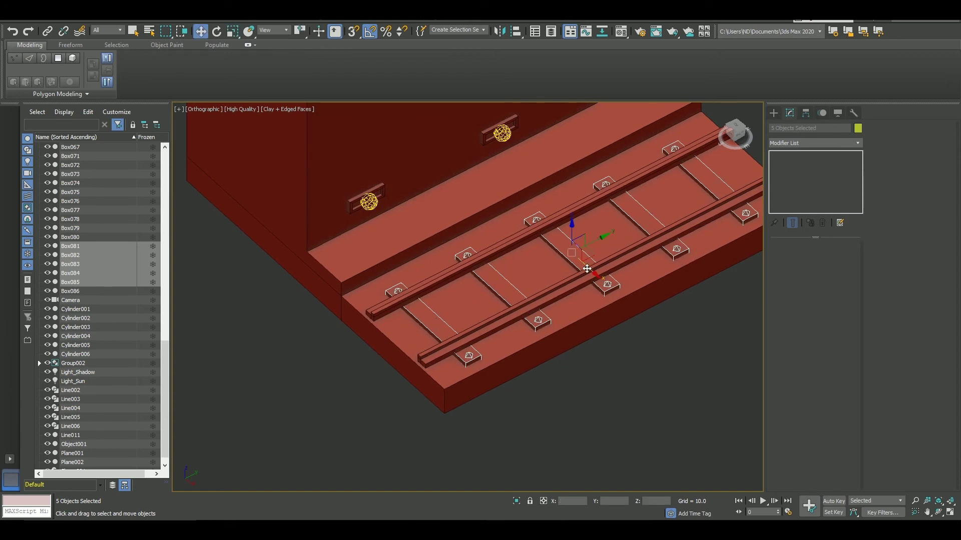
key("c")
key("shift+q")
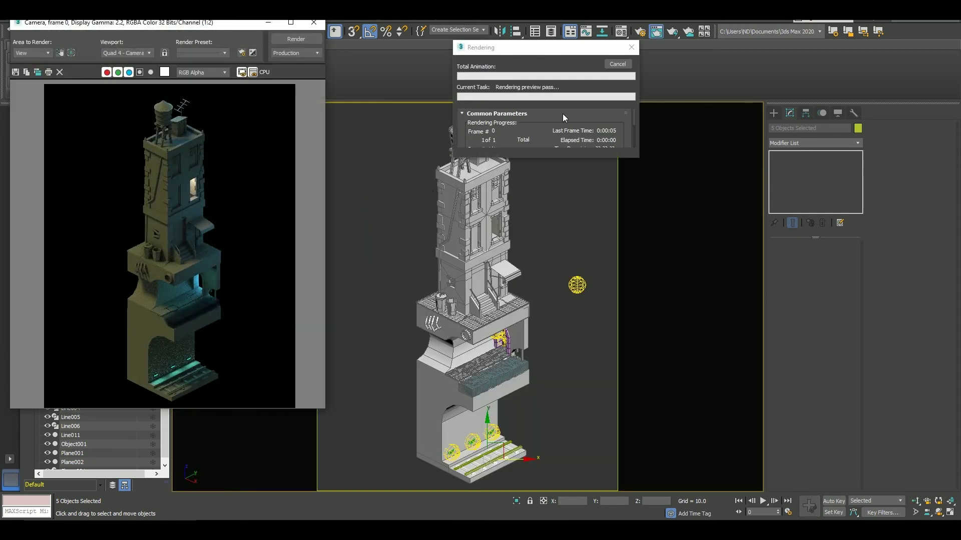
Unhide all objects and select the Light_Sun light.
key("shift+z")
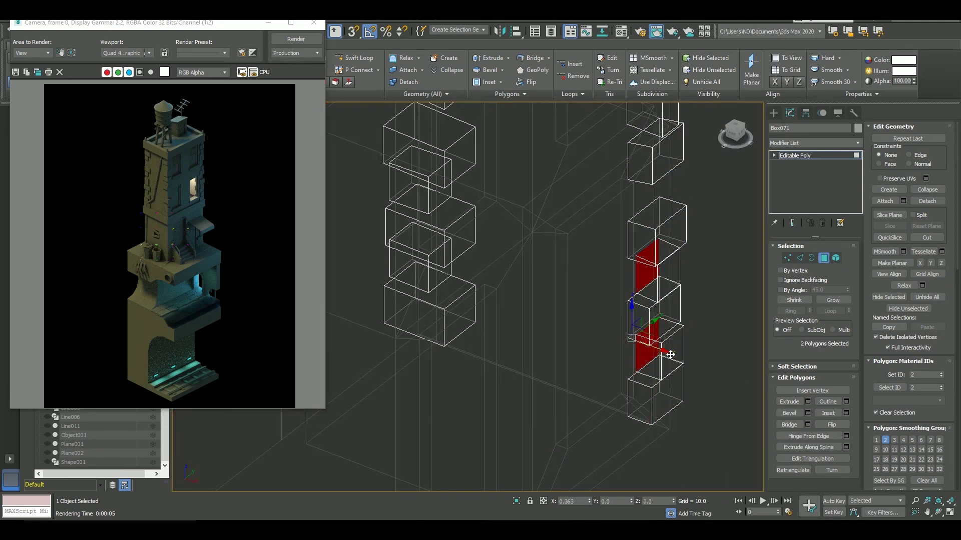
right_click(360, 195)
left_click(378, 147)
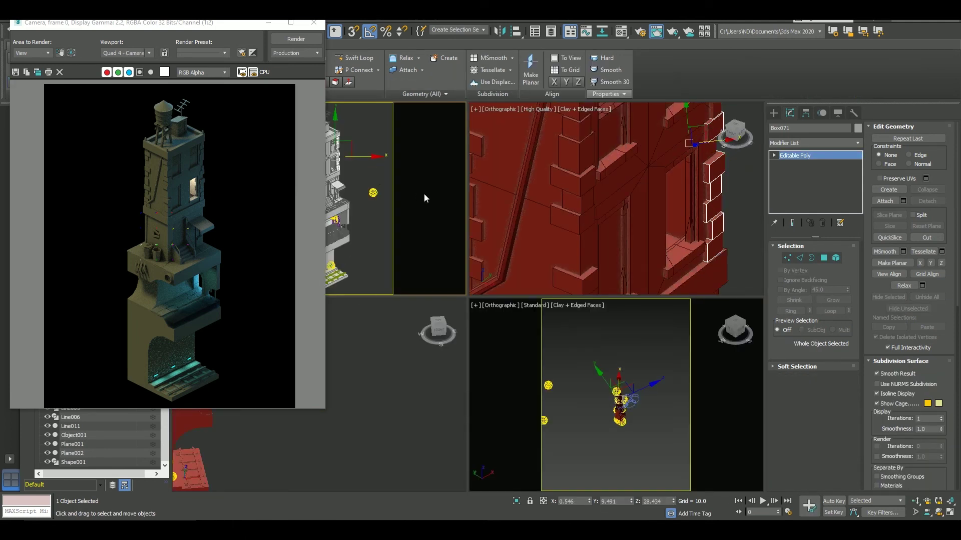
scroll(615, 198, "down", 10)
left_click(621, 165)
Adjust the sun's colour and intensity through repeated test renders, then close the render window.
scroll(932, 455, "down", 2)
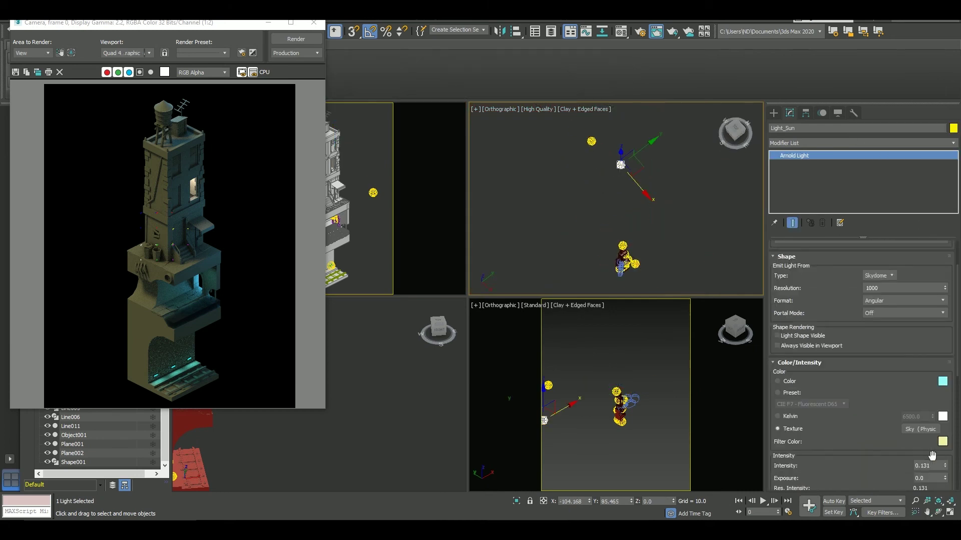
key("shift+q")
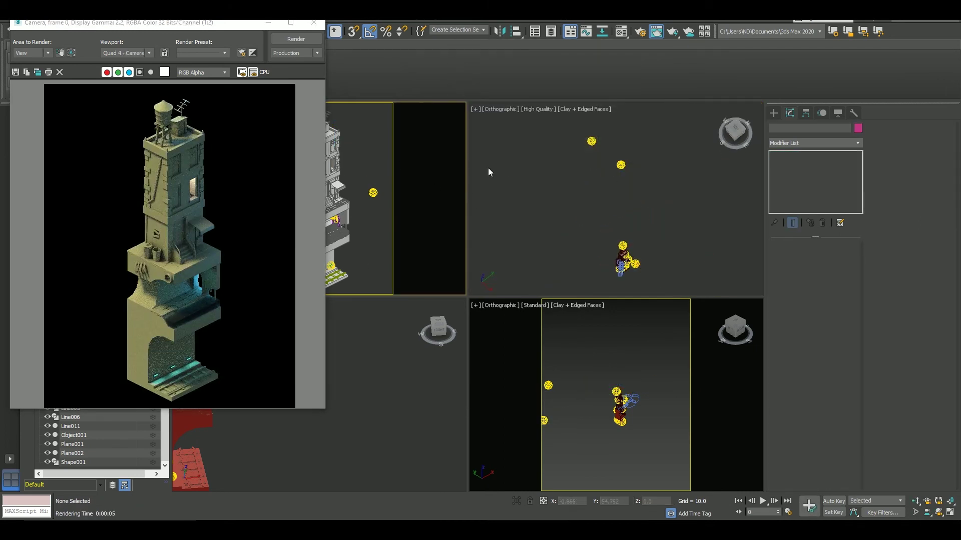
scroll(919, 439, "down", 3)
key("shift+q")
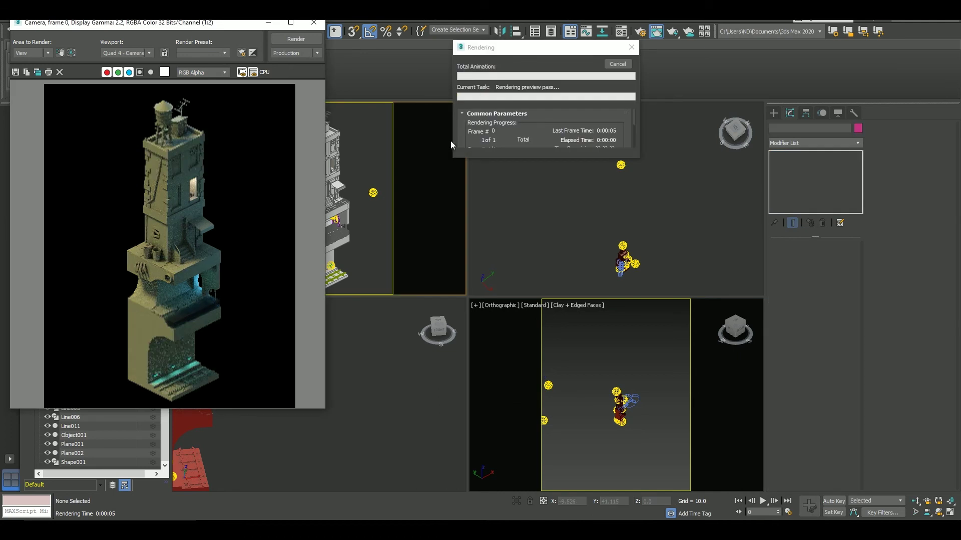
scroll(908, 402, "down", 3)
left_click(403, 158)
key("shift+q")
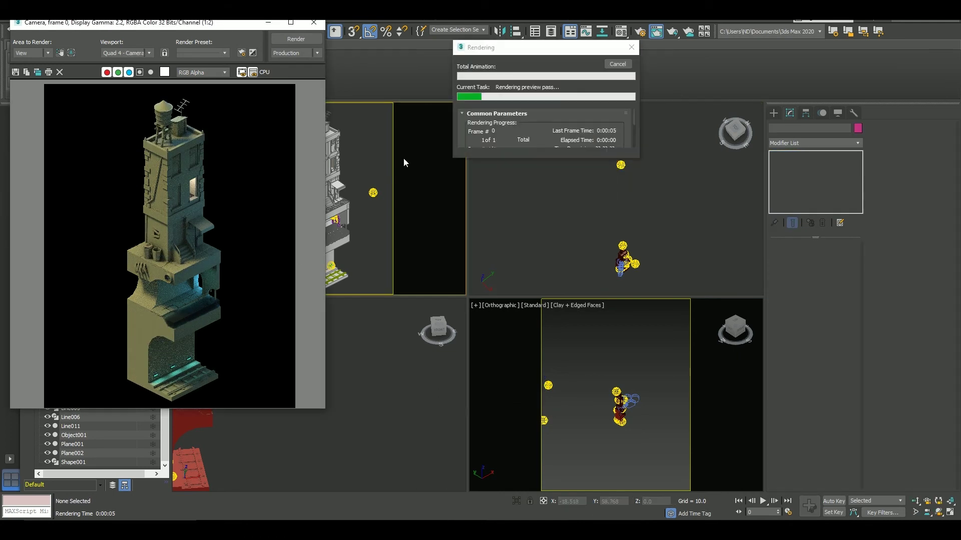
left_click(314, 23)
Maximize the Top view and frame it on the building.
key("alt+w")
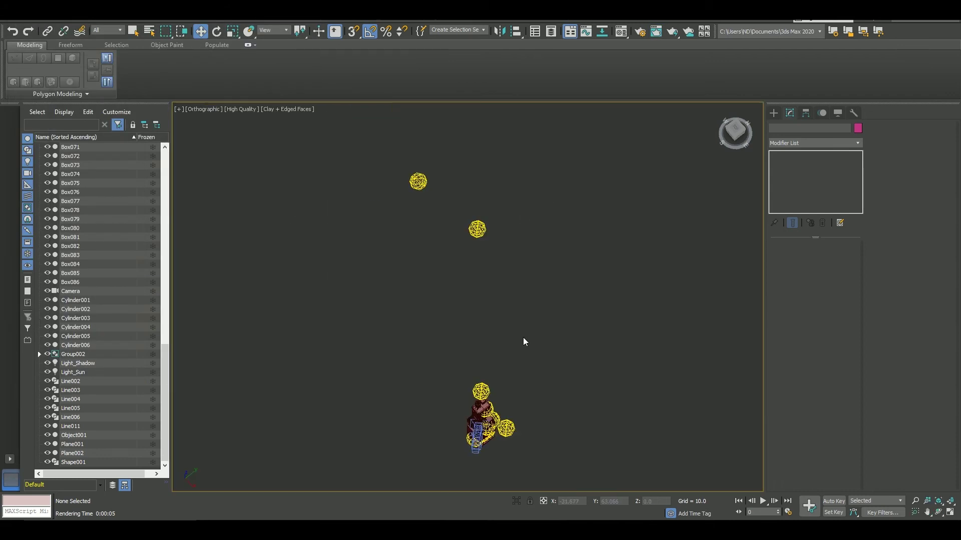
left_click(480, 401)
key("z")
scroll(391, 165, "up", 3)
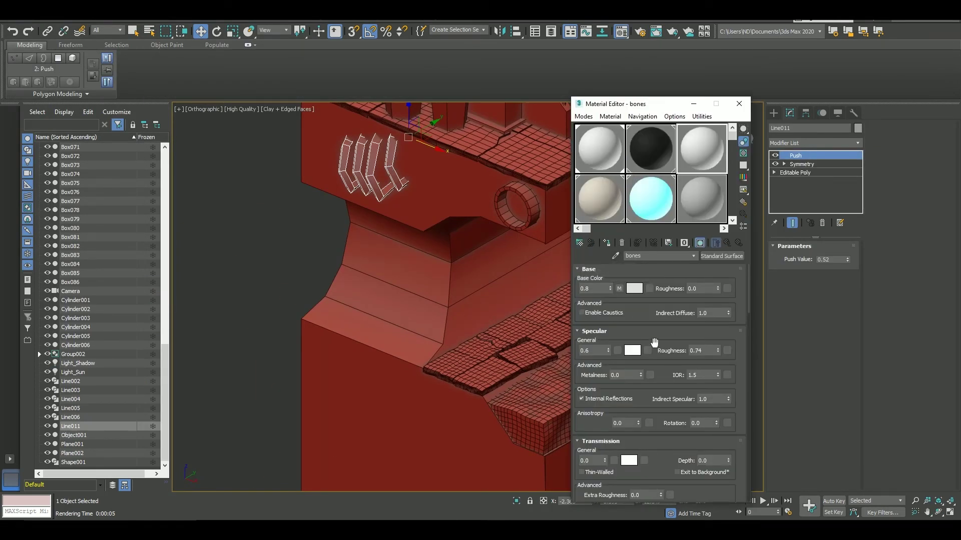
Make the bones material pure white with specular weight 0 and roughness 1.0, previewing with a render.
left_click(635, 289)
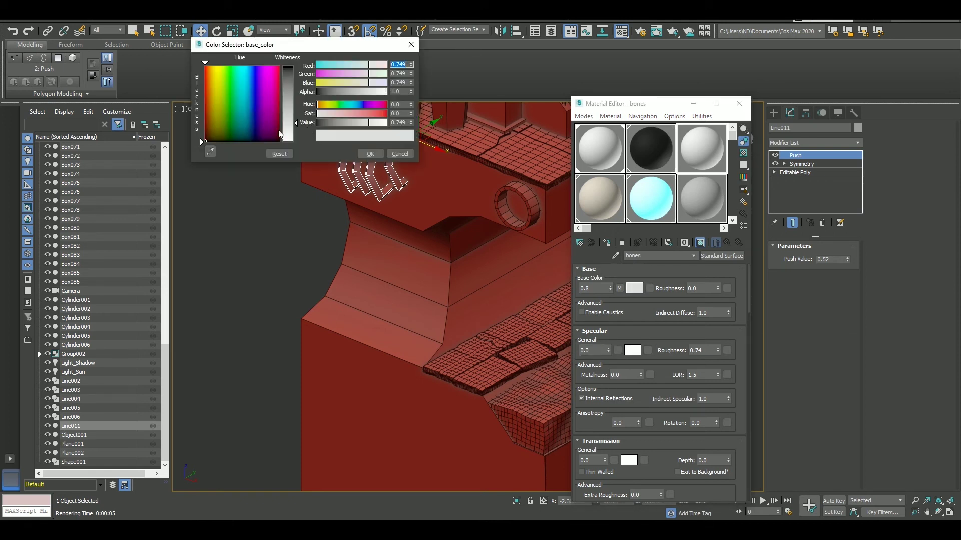
left_click(380, 152)
key("shift+q")
left_click(623, 66)
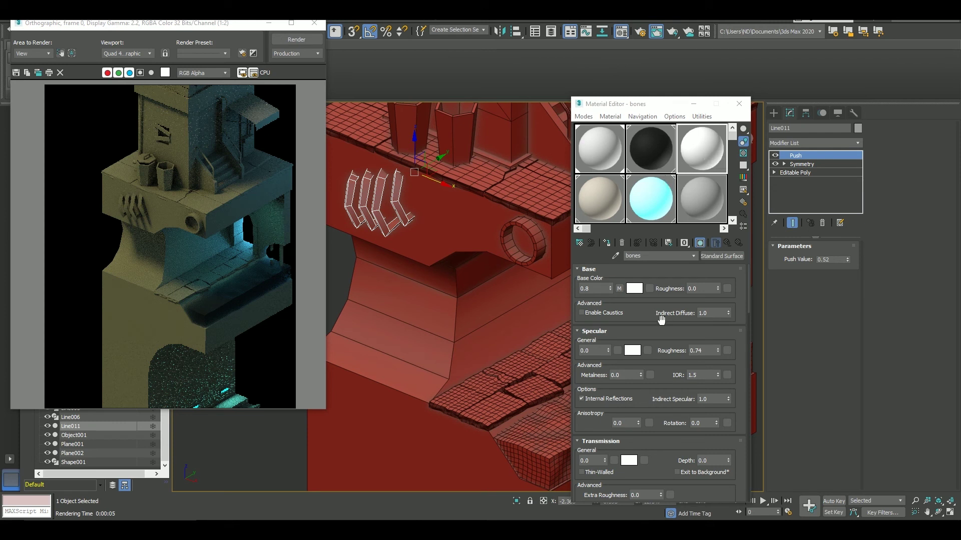
scroll(651, 331, "down", 3)
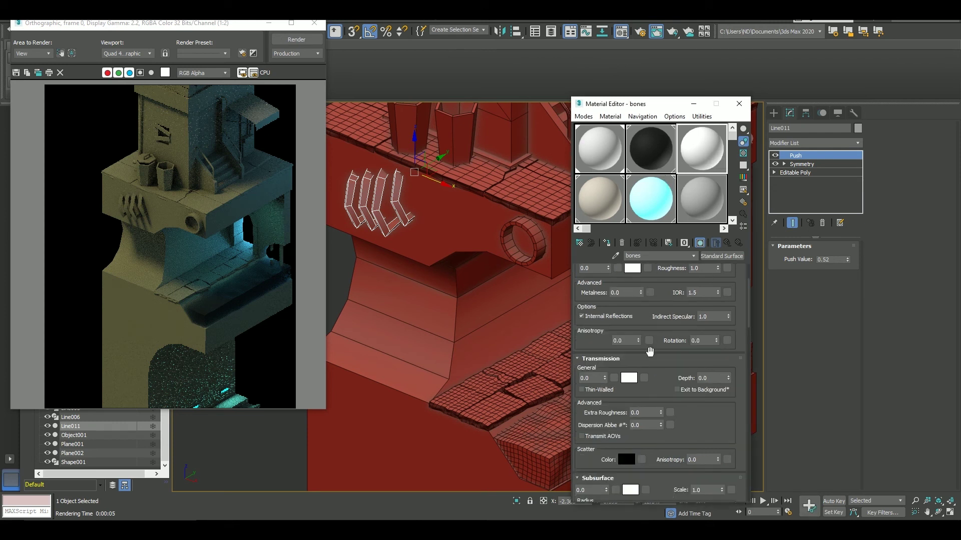
scroll(626, 369, "down", 3)
scroll(641, 360, "up", 6)
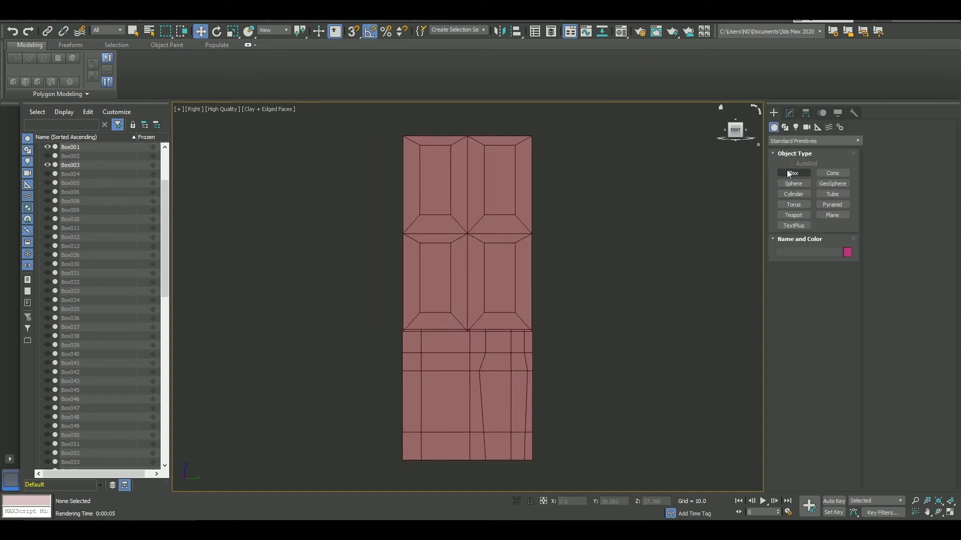
Draw a tall thin box beside the building and convert it to Editable Poly.
left_click_drag(540, 170, 502, 361)
left_click(501, 365)
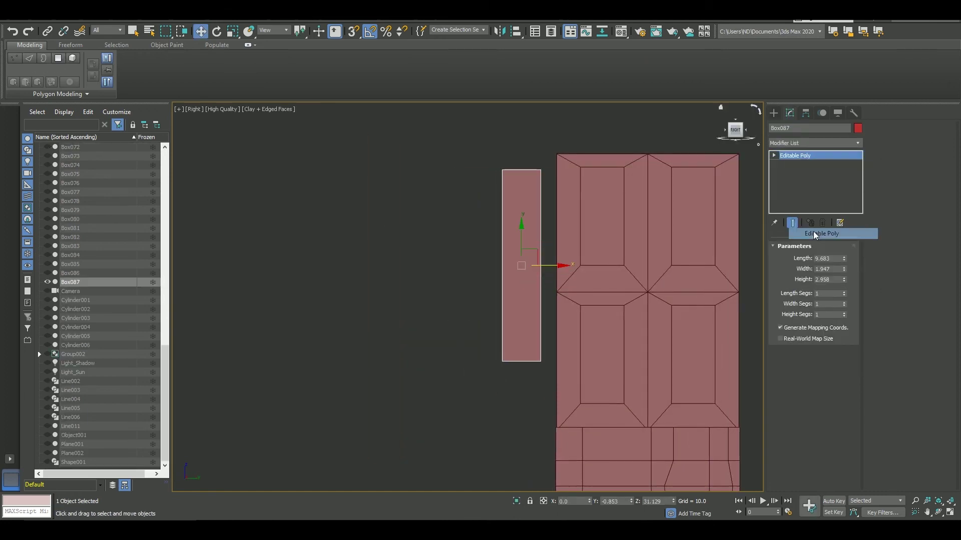
left_click(816, 233)
mouse_move(517, 182)
middle_mouse_down("alt")
mouse_move(638, 278)
mouse_move(455, 268)
mouse_move(401, 253)
middle_mouse_up("alt")
Clone the board and taper the copy's top corner vertices.
key("r")
scroll(416, 258, "up", 3)
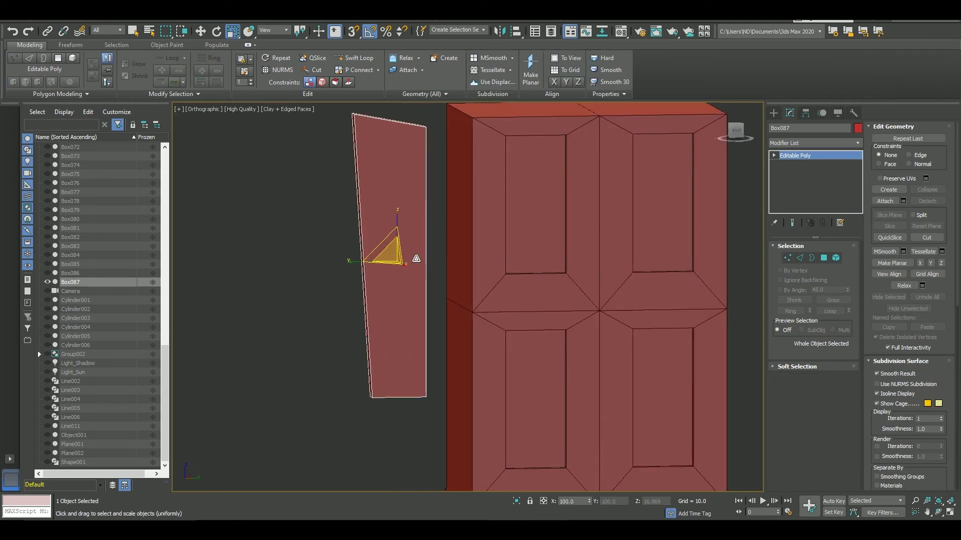
left_click_drag(438, 262, 461, 262, "shift")
key("Return")
key("1")
left_click_drag(385, 112, 438, 201)
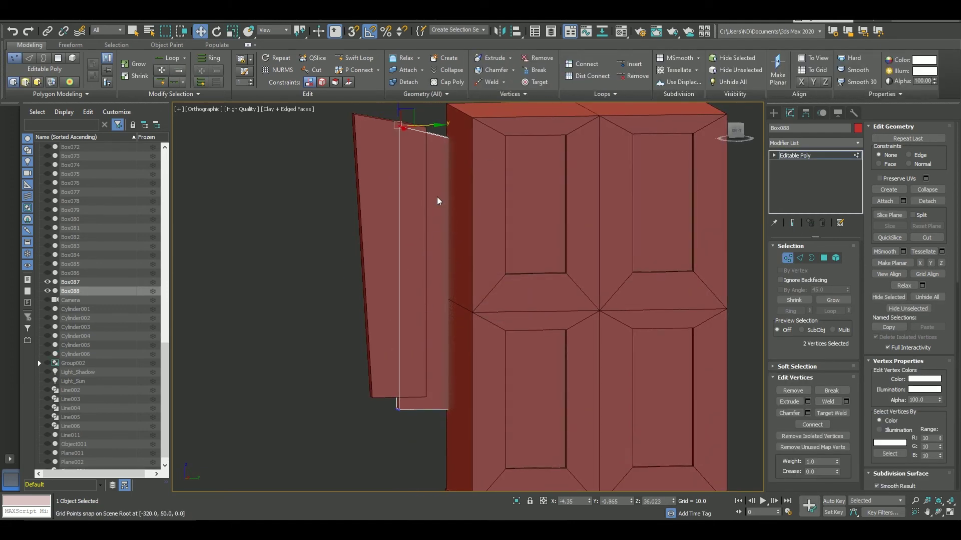
key("s")
key("1")
Scale the copy into a small thin bracket and clone a second bracket above it.
key("r")
left_click_drag(413, 273, 422, 328)
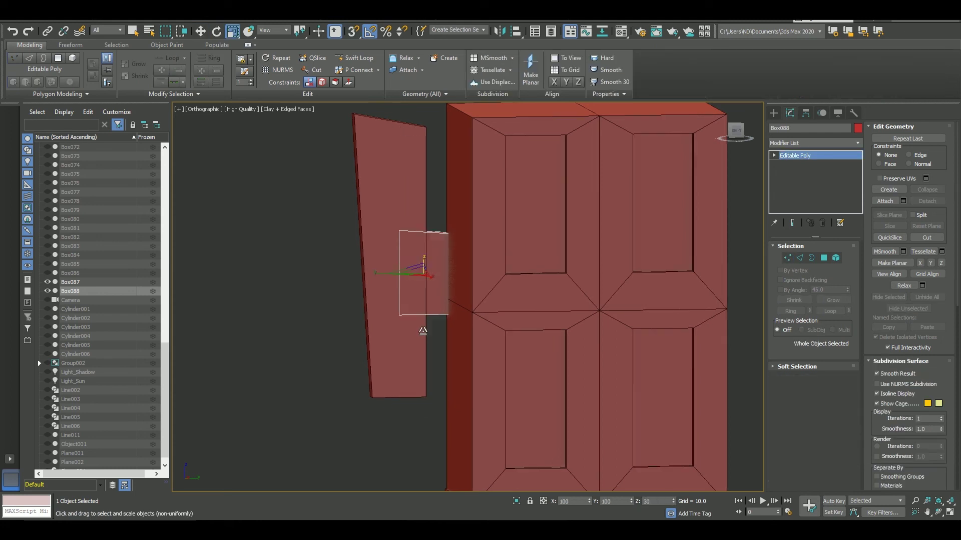
middle_click_drag(422, 328, 414, 268, "alt")
scroll(410, 277, "up", 5)
scroll(394, 226, "down", 5)
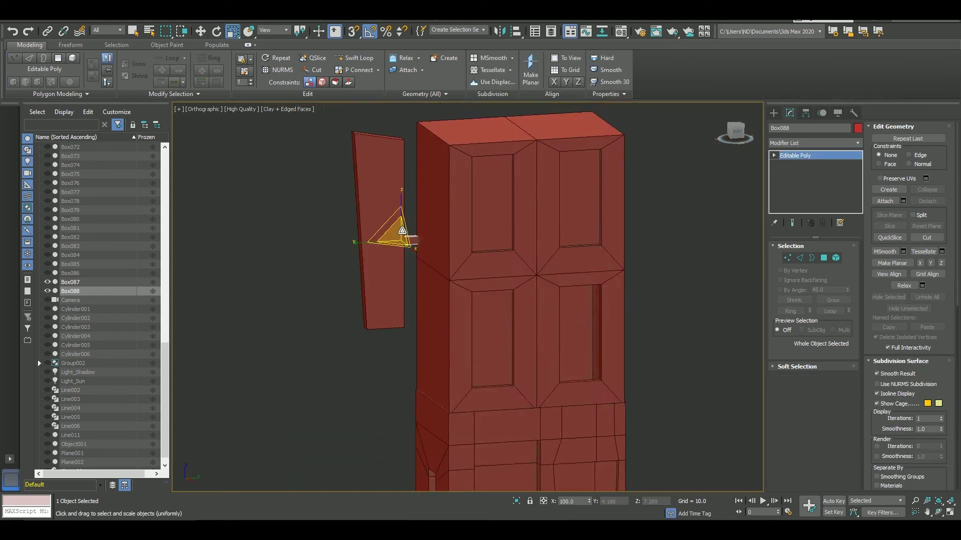
key("w")
scroll(403, 223, "up", 2)
scroll(390, 315, "down", 3)
left_click_drag(407, 326, 406, 210, "shift")
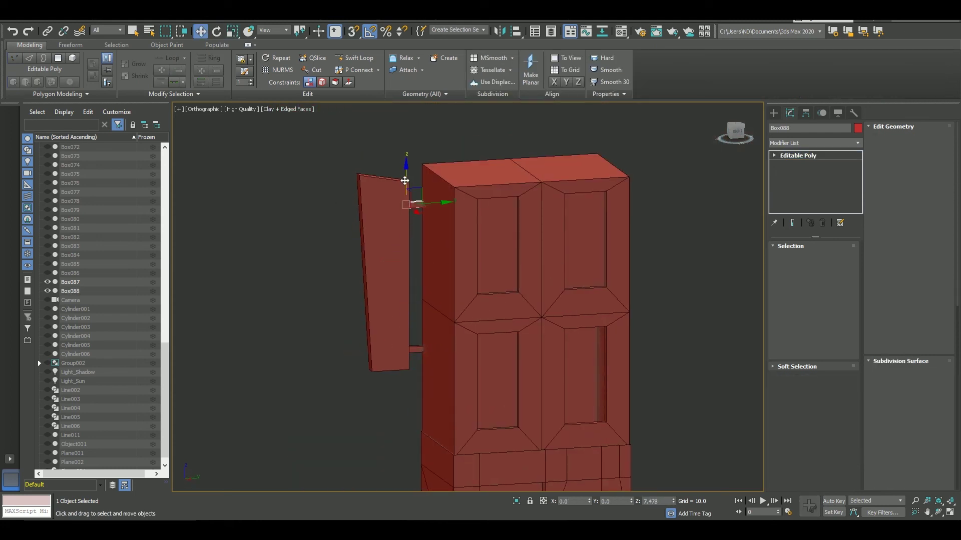
key("Return")
Attach the brackets to the sign board.
scroll(416, 344, "up", 5)
scroll(413, 306, "down", 3)
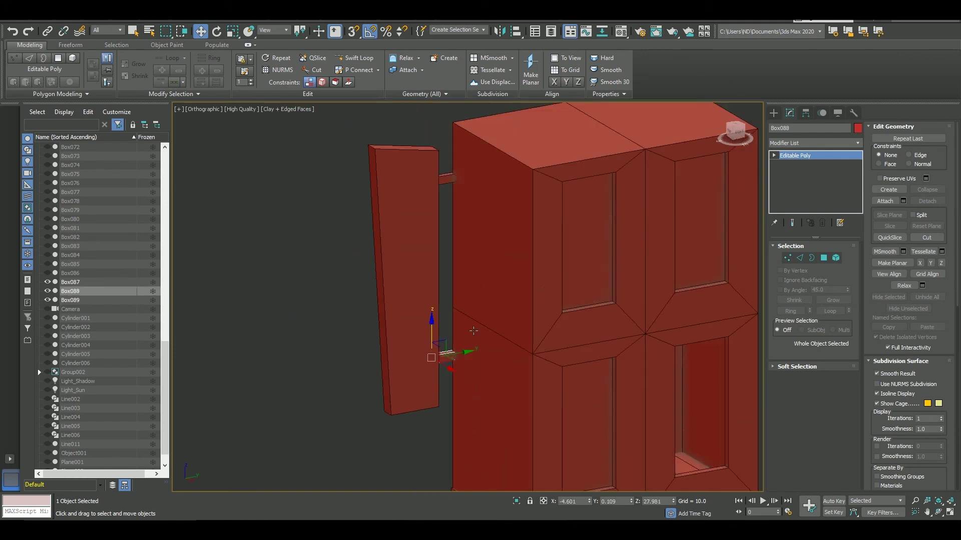
left_click(408, 301)
left_click(885, 201)
left_click(444, 358)
Unhide the building, then isolate the sign board and make it see-through.
right_click(445, 300)
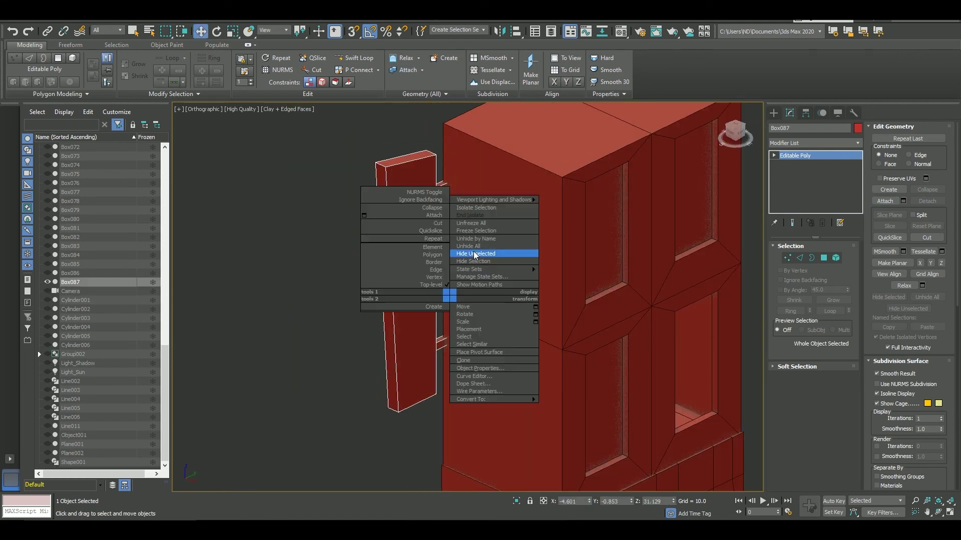
left_click(488, 253)
key("w")
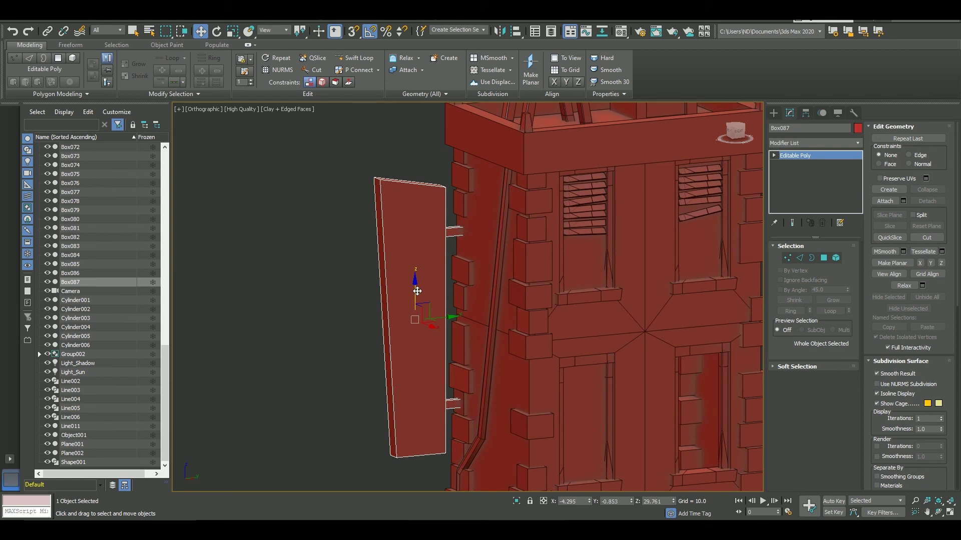
middle_click_drag(418, 331, 405, 321)
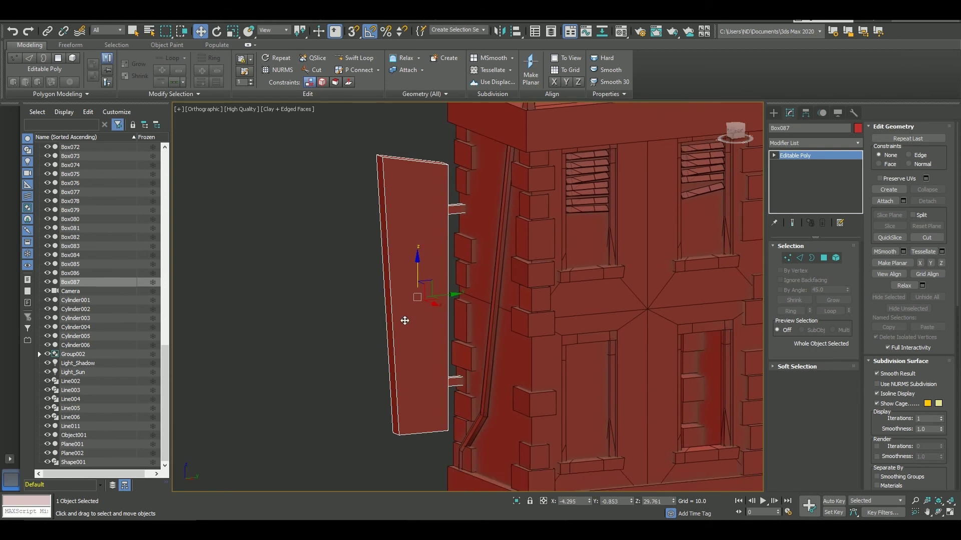
key("alt+q")
key("alt+x")
Switch to the Create panel to begin new objects.
left_click(773, 112)
left_click(833, 215)
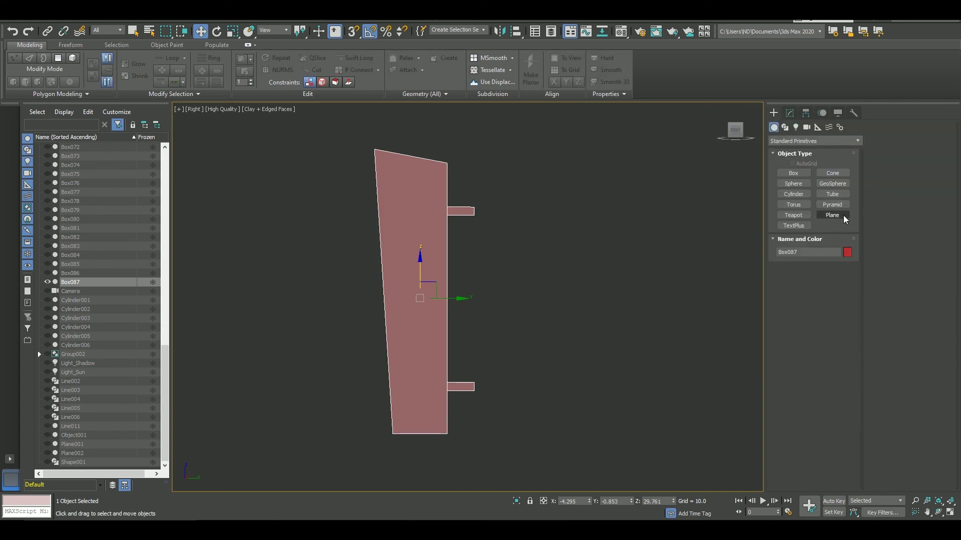
left_click(735, 129)
scroll(501, 261, "up", 3)
Set up the Line tool to render in the viewport at 0.22 thickness with 4 sides.
left_click(785, 127)
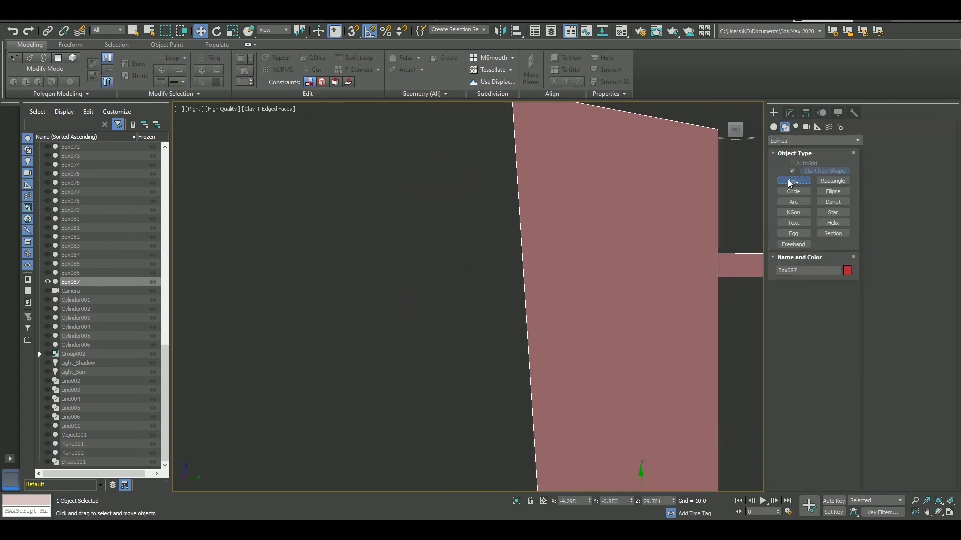
left_click(794, 181)
middle_click_drag(450, 226, 511, 262)
left_click(522, 225)
right_click(451, 193)
left_click(795, 283)
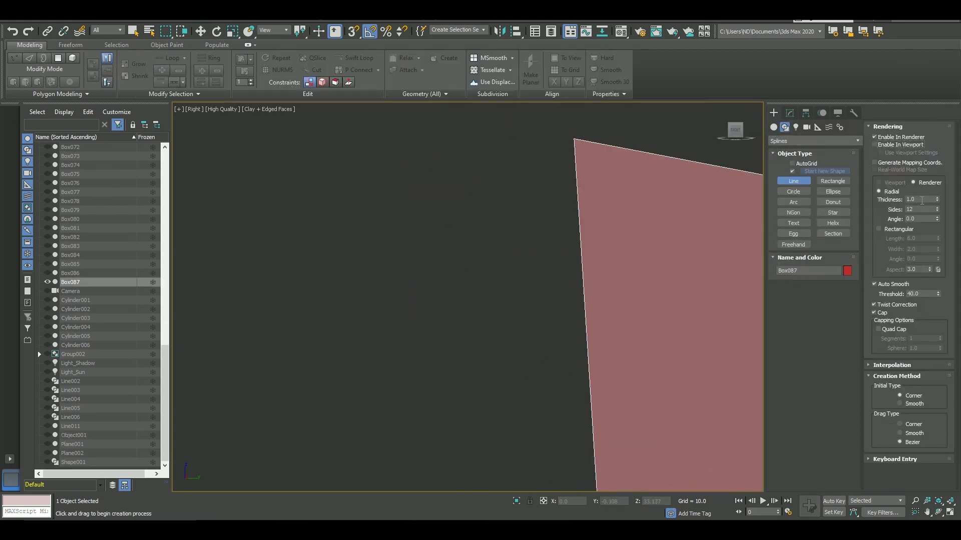
middle_click_drag(592, 200, 565, 209)
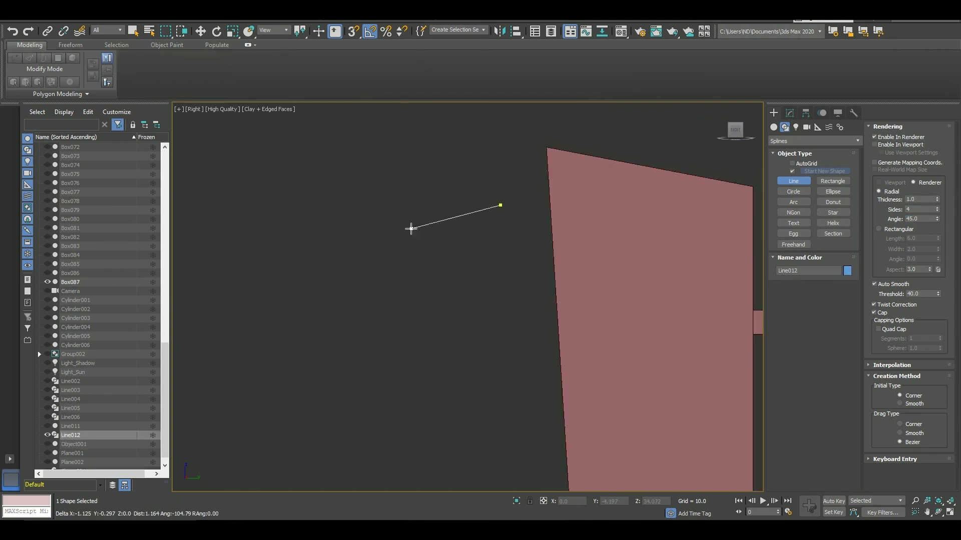
left_click(875, 145)
left_click_drag(937, 199, 940, 225)
Draw the letter M at the top of the sign.
left_click(508, 220)
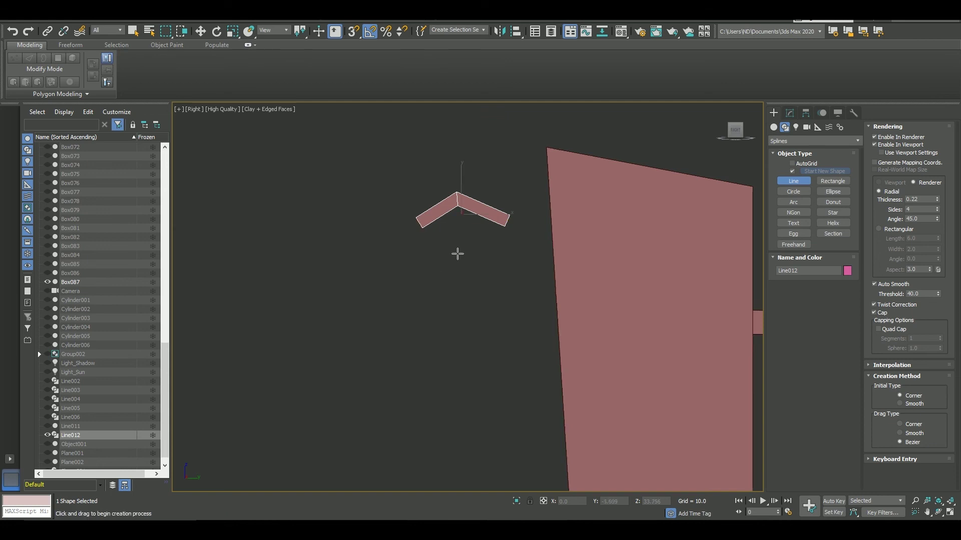
left_click(375, 278)
left_click(383, 184)
left_click(410, 226)
left_click(433, 183)
middle_click_drag(449, 270, 503, 177)
Draw a closed letter O below the M.
left_click(502, 225)
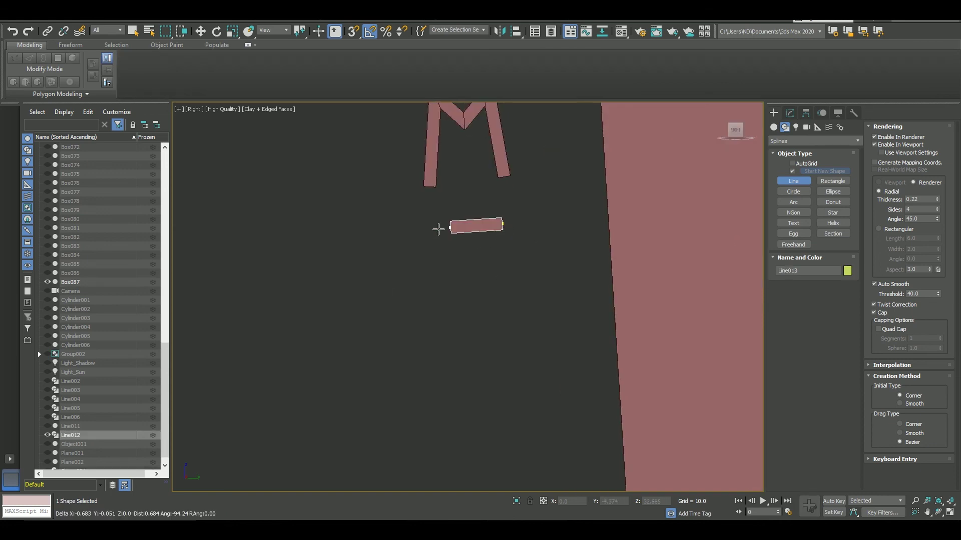
left_click(440, 224)
left_click(440, 317)
key("BackSpace")
left_click(440, 317)
key("BackSpace")
key("BackSpace")
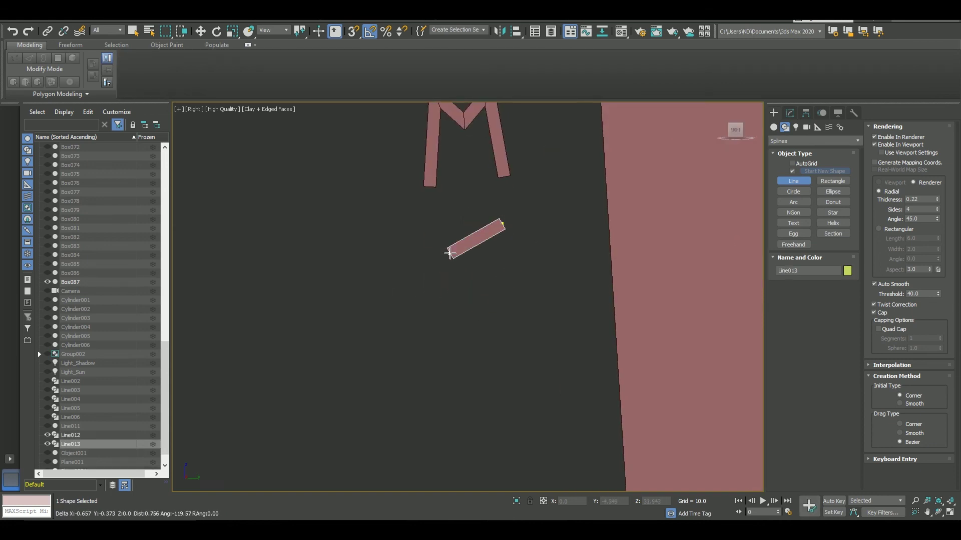
left_click(453, 225)
left_click(441, 318)
left_click(502, 224)
Draw the vertical bar and the letter C down the sign.
left_click(459, 271)
middle_click_drag(479, 428, 489, 333)
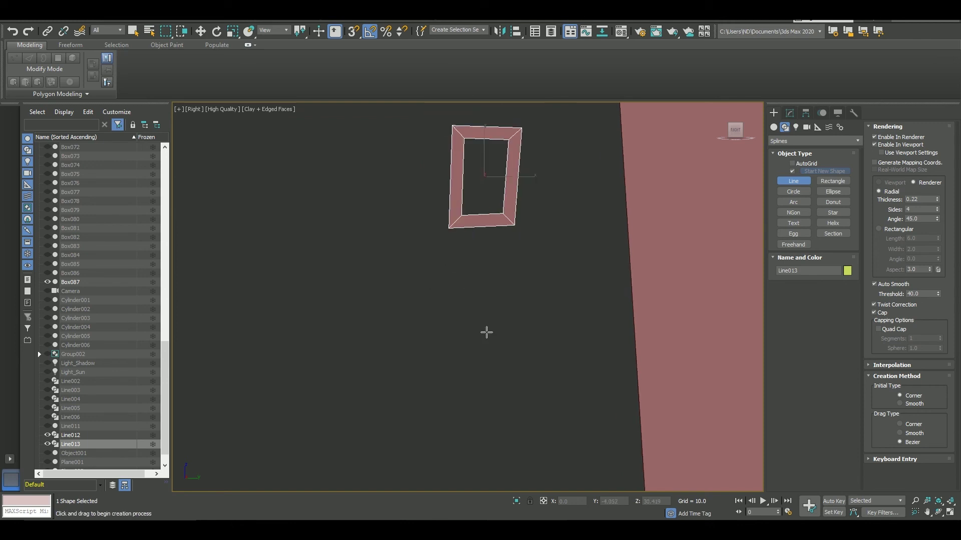
left_click(485, 347)
right_click(481, 263)
middle_click_drag(499, 376, 513, 251)
left_click(512, 251)
middle_click_drag(496, 372, 511, 270)
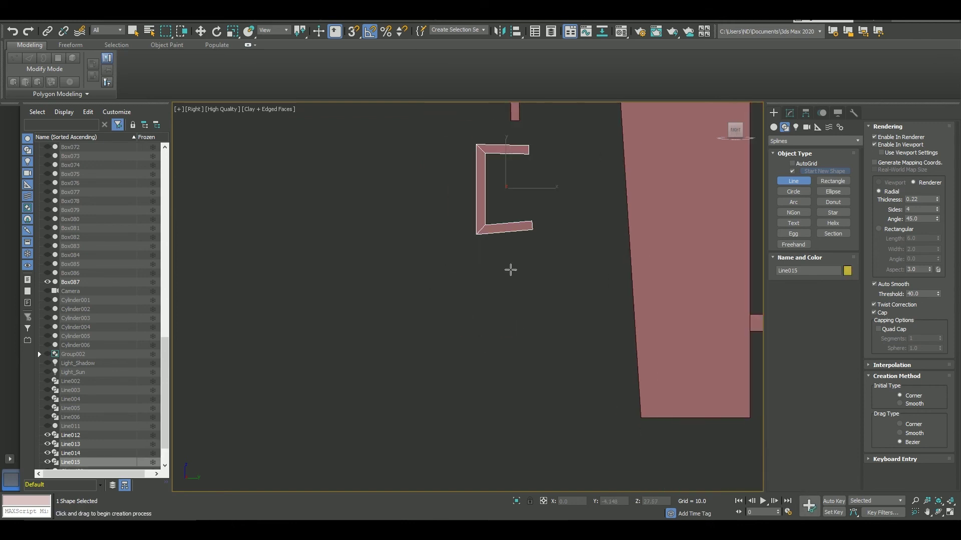
left_click(478, 260)
Draw the letter L and stop drawing lines.
left_click(477, 354)
scroll(556, 212, "up", 2)
scroll(562, 296, "up", 3)
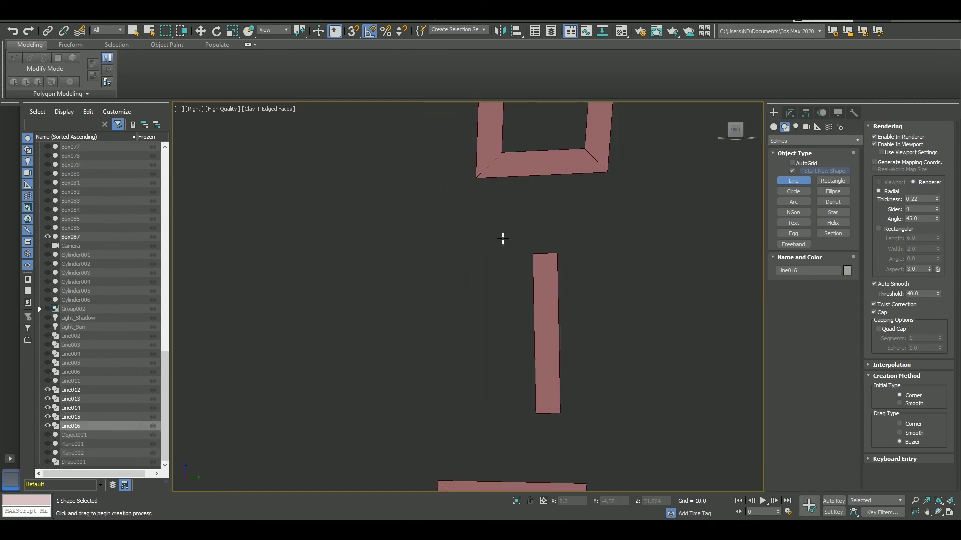
right_click(618, 249)
Attach the bar, O, C and M to the L as one object, Line016.
left_click(790, 112)
scroll(666, 259, "down", 3)
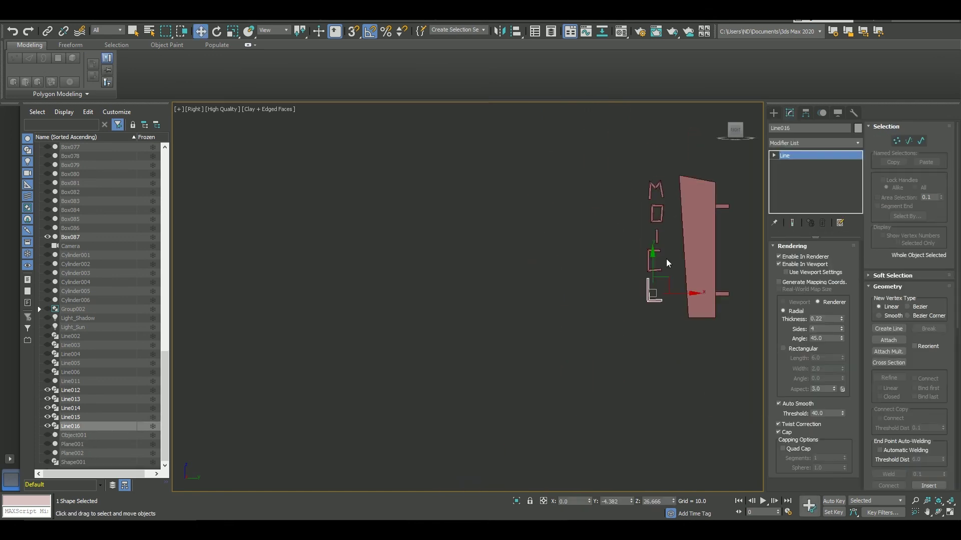
left_click(884, 341)
left_click(628, 278)
scroll(623, 176, "up", 2)
left_click(623, 177)
right_click(785, 155)
Extrude the selected polygons of the letter bar.
left_click(860, 244)
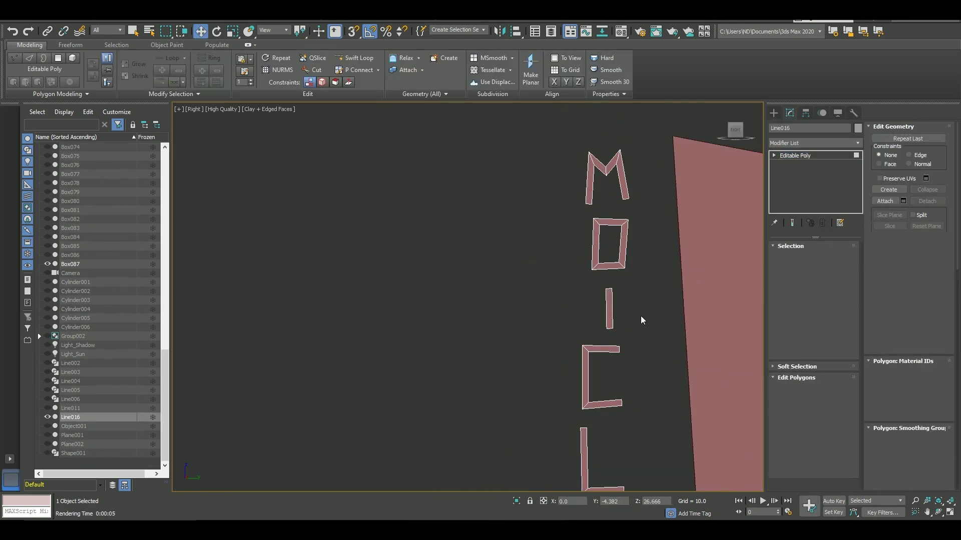
scroll(641, 316, "up", 3)
scroll(644, 298, "up", 3)
left_click(644, 297)
key("w")
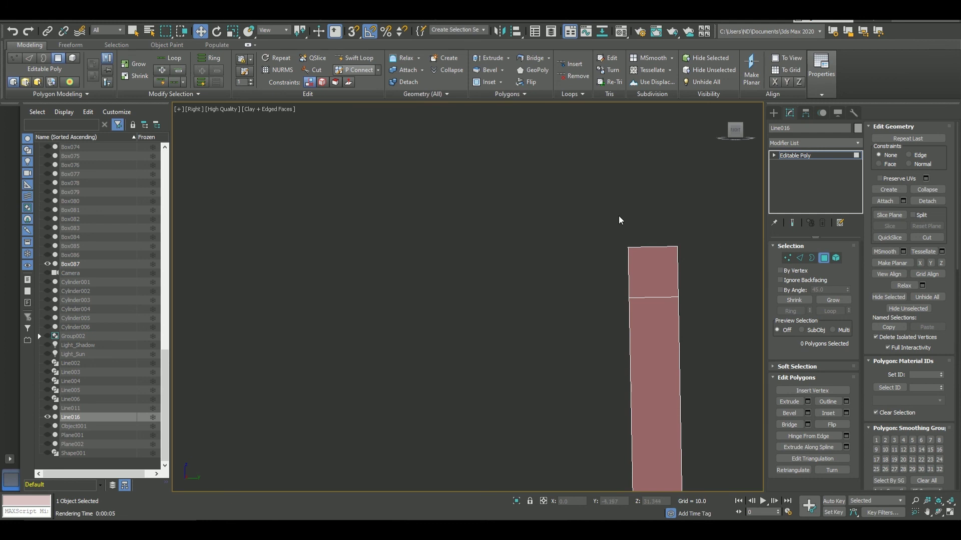
left_click_drag(619, 220, 714, 326)
left_click(807, 403)
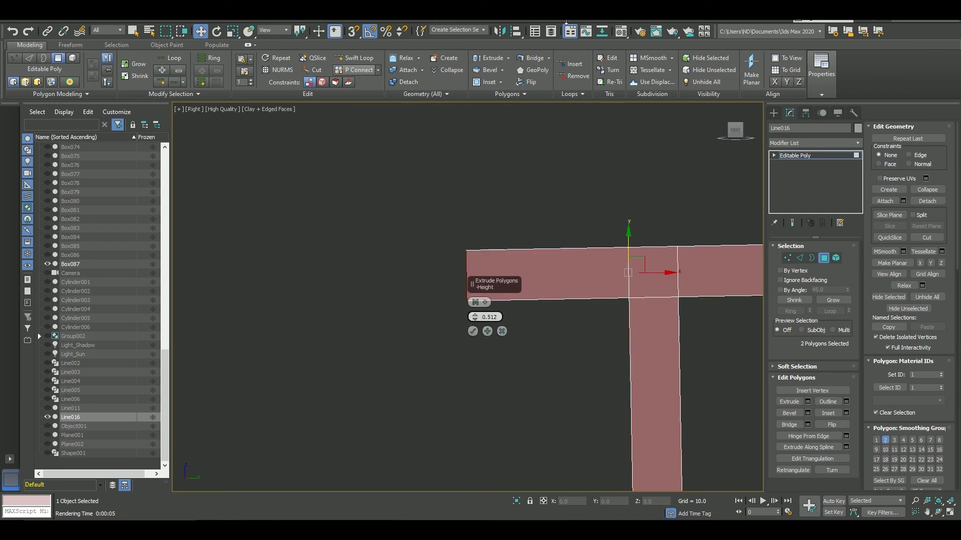
scroll(476, 310, "down", 2)
left_click(473, 332)
Add edge loops and move the MOTEL letter outlines onto the sign.
scroll(485, 262, "down", 2)
scroll(480, 273, "down", 3)
key("alt+shift+w")
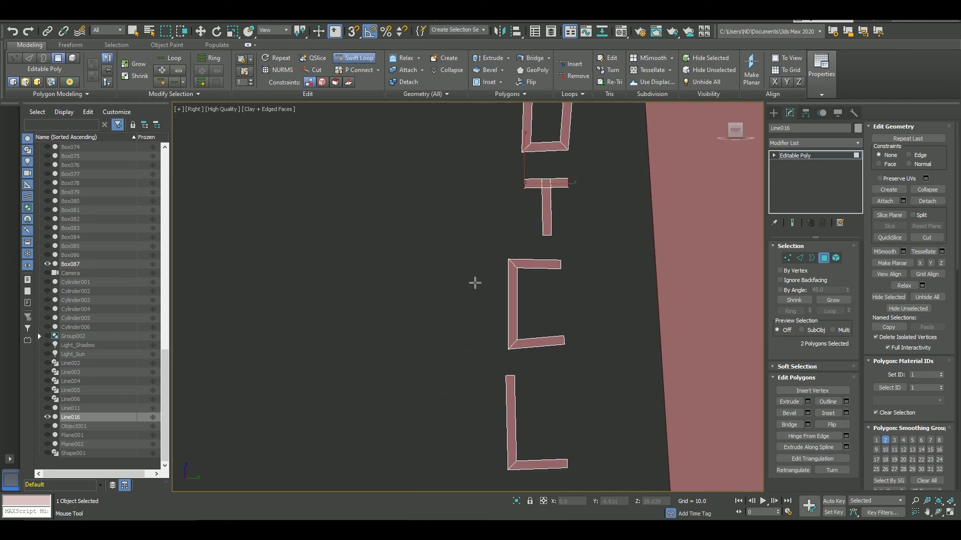
scroll(497, 304, "up", 4)
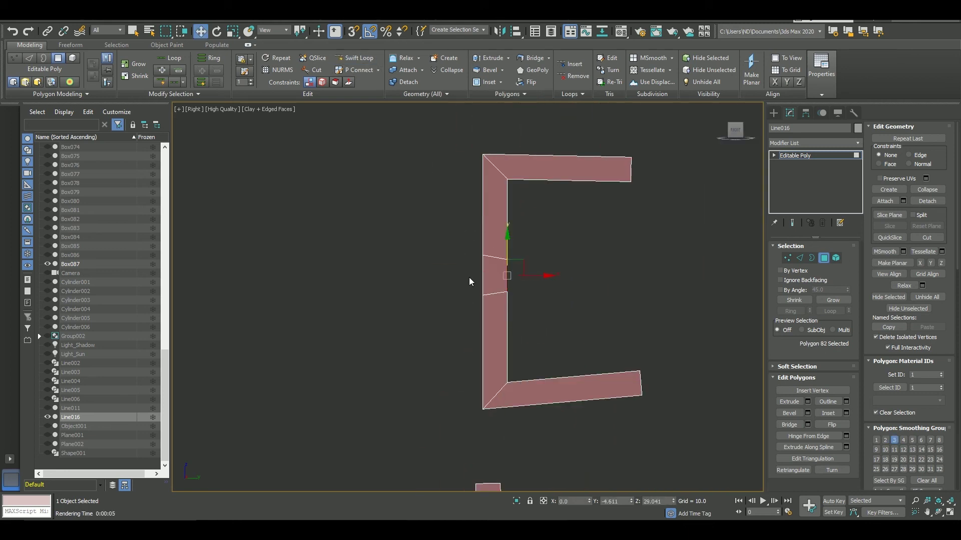
scroll(641, 297, "down", 3)
scroll(642, 297, "down", 2)
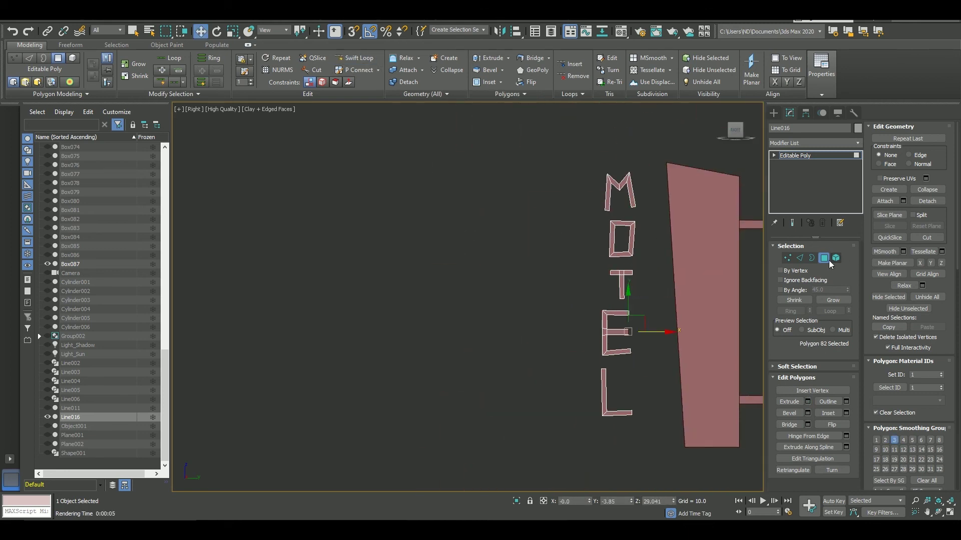
left_click(824, 257)
middle_click_drag(617, 266, 593, 250)
left_click_drag(594, 251, 676, 250)
scroll(728, 280, "up", 5)
Reshape the L by shifting its corner and stem-top vertices to follow the slant.
key("4")
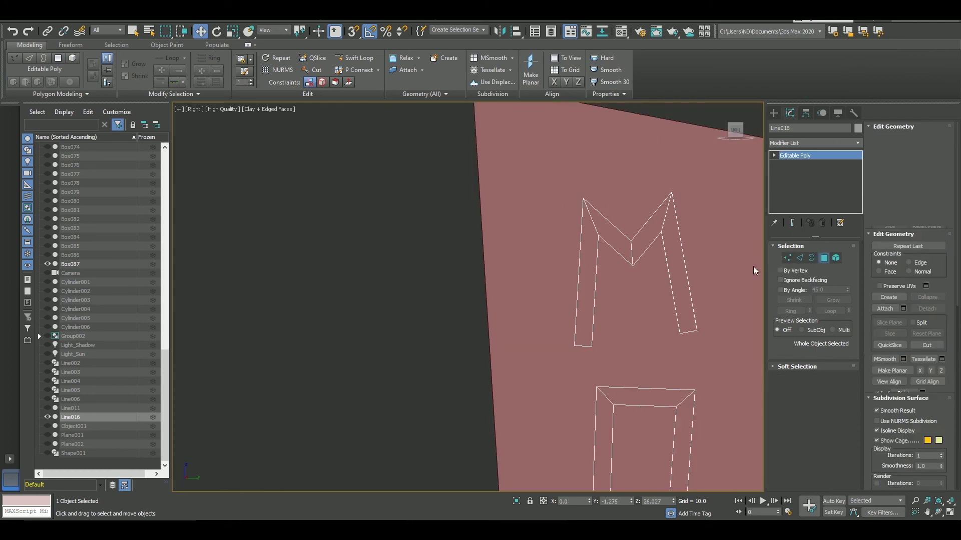
left_click(796, 292)
left_click(639, 236)
middle_click_drag(641, 350, 651, 150)
left_click(637, 397)
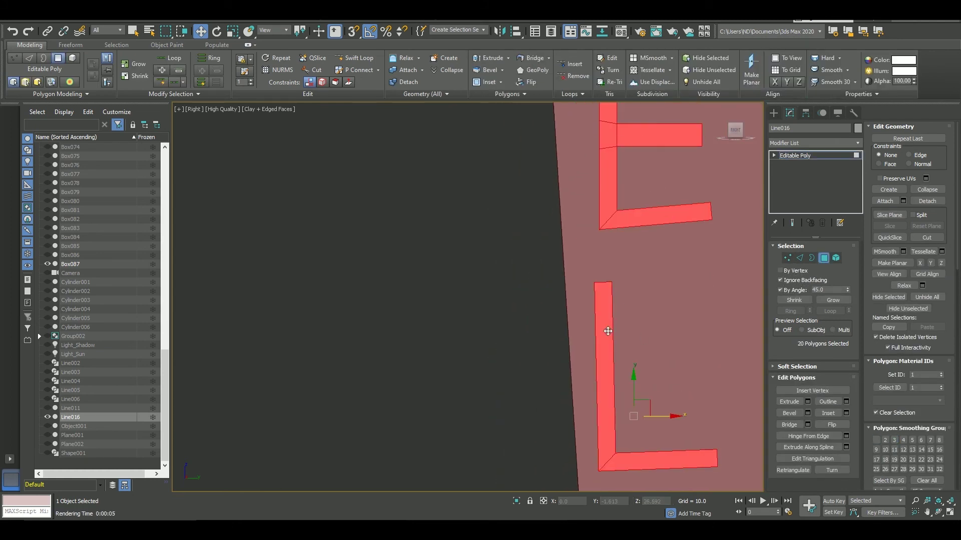
left_click(648, 301)
key("1")
scroll(694, 241, "down", 2)
left_click_drag(600, 383, 623, 354)
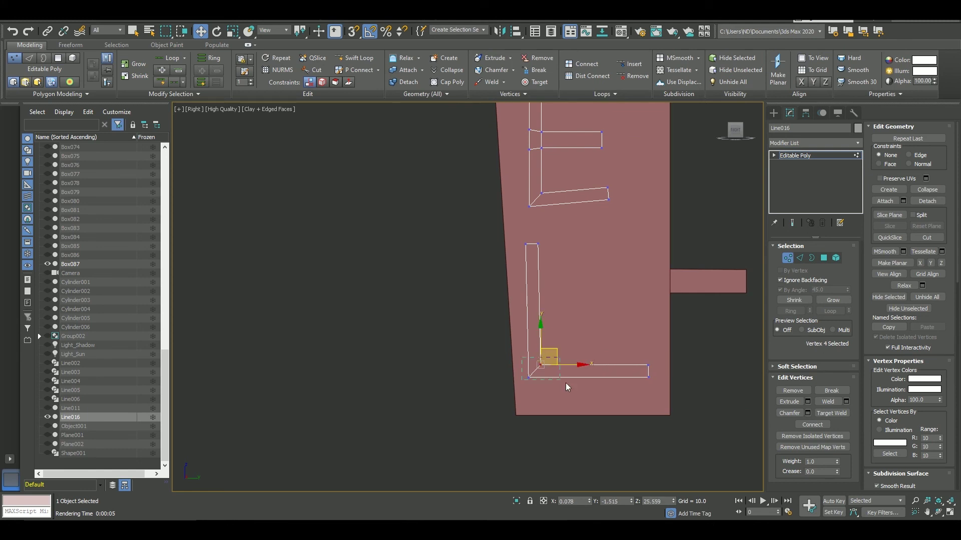
left_click_drag(549, 356, 562, 360)
left_click_drag(520, 237, 544, 250)
left_click_drag(559, 370, 567, 359)
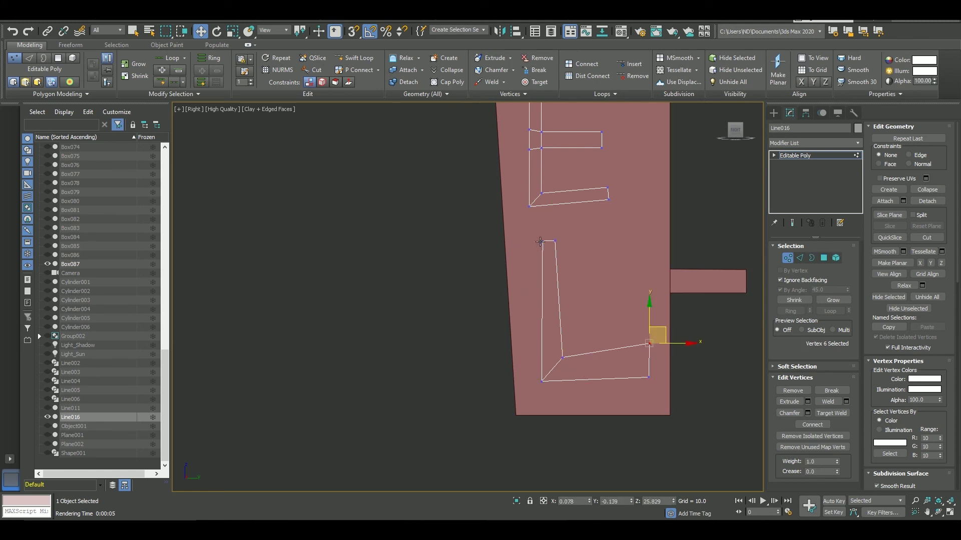
Stretch the E's arms right and nudge its middle-arm vertex left and up.
middle_click_drag(566, 229, 612, 292)
left_click_drag(641, 236, 676, 236)
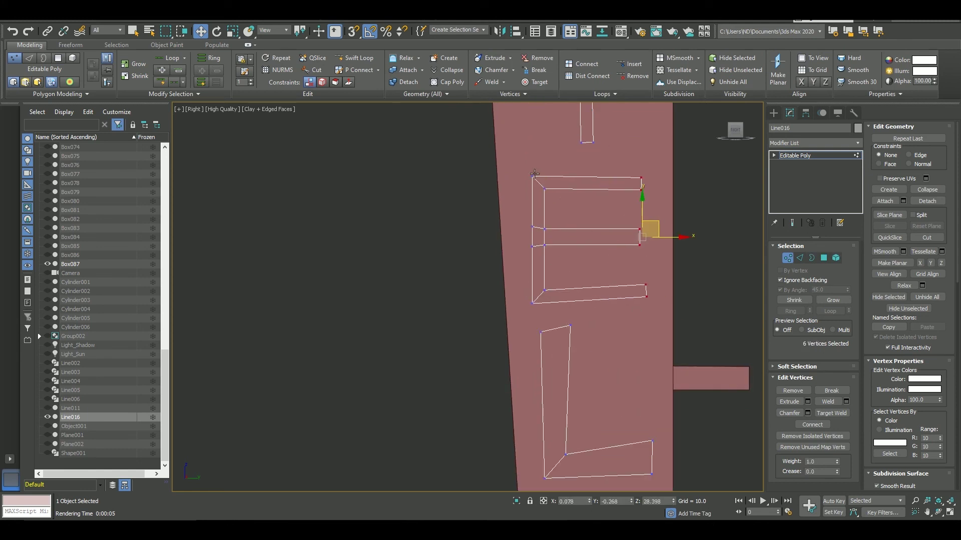
left_click_drag(528, 169, 560, 319)
left_click_drag(547, 228, 553, 228)
middle_click_drag(552, 286, 551, 298)
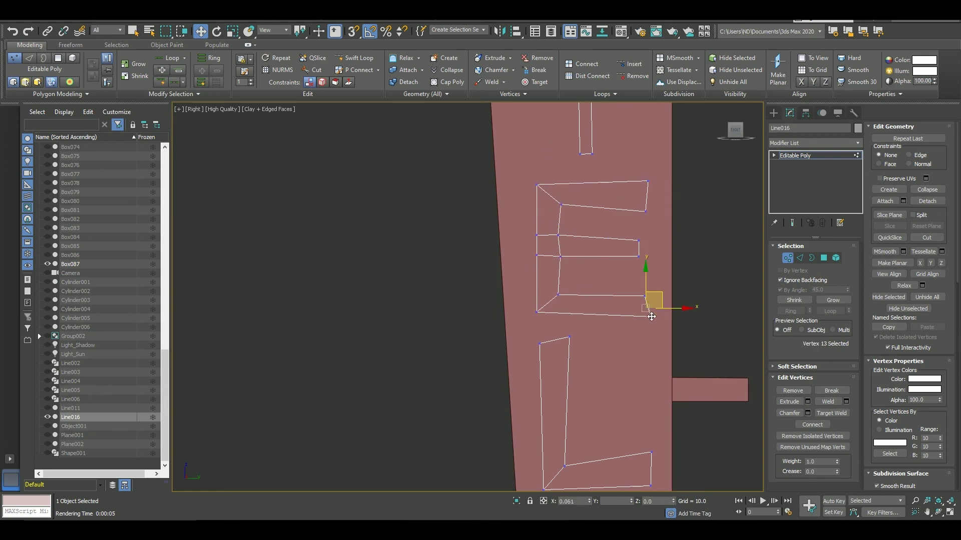
left_click_drag(632, 240, 623, 236)
middle_click_drag(622, 236, 632, 369)
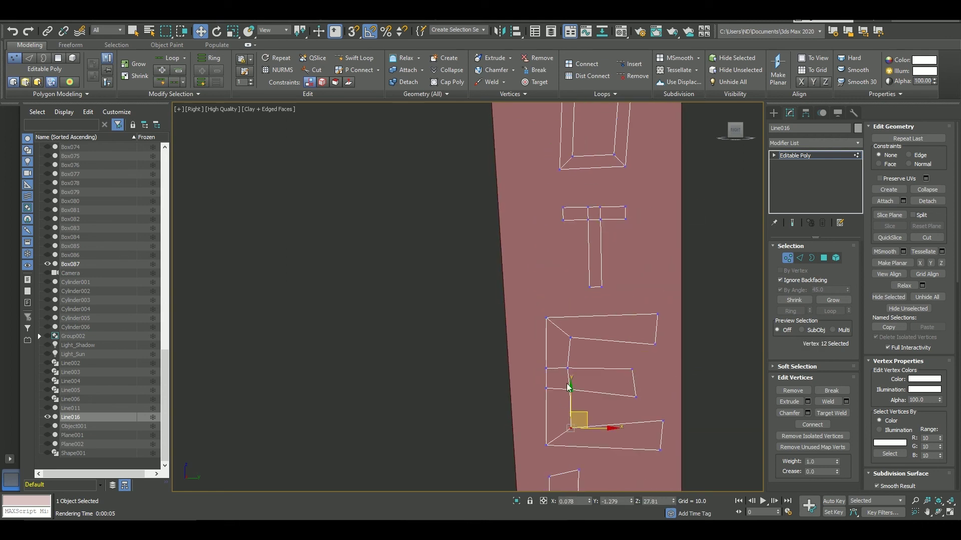
left_click(569, 387)
Adjust the T's crossbar vertices and tweak the O and M letters.
middle_click_drag(592, 286, 593, 333)
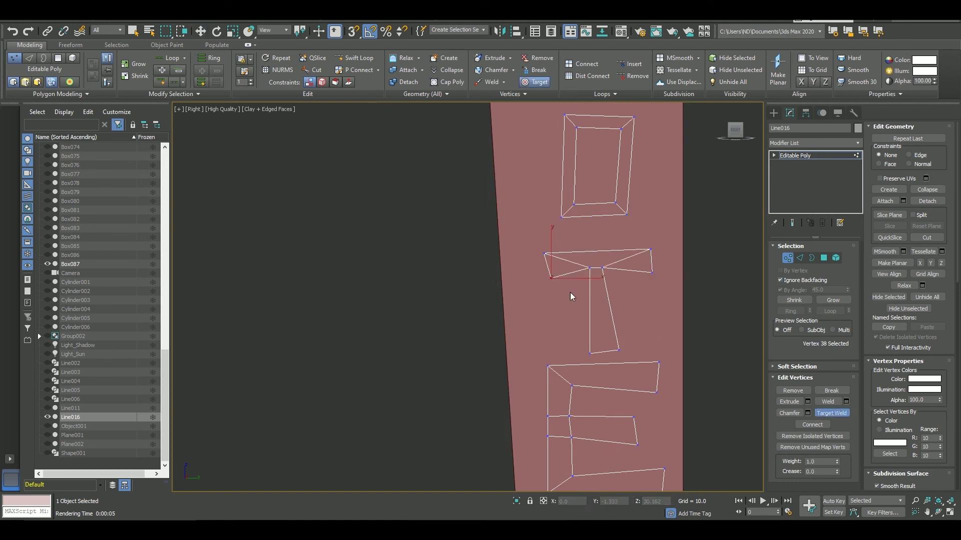
middle_click_drag(570, 293, 583, 232)
middle_click_drag(561, 429, 596, 296)
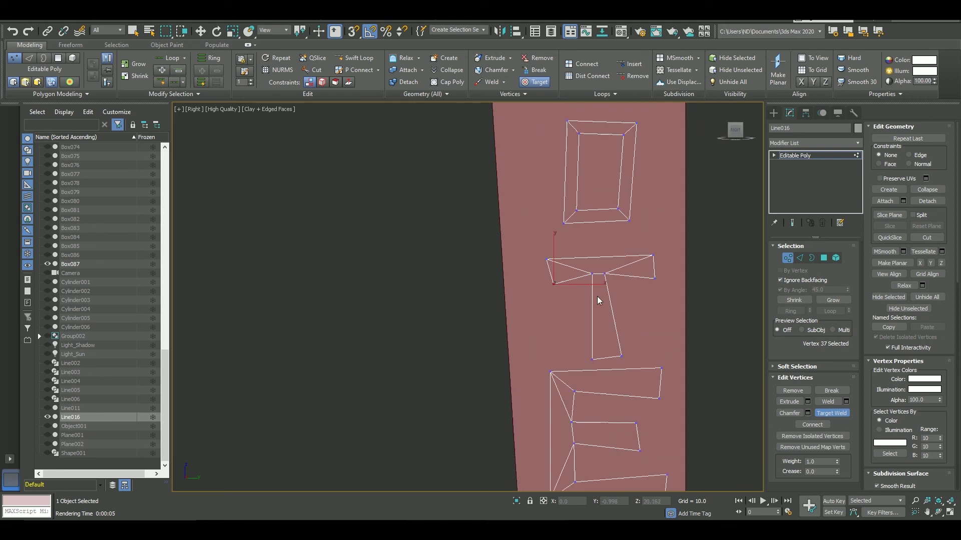
left_click(561, 225)
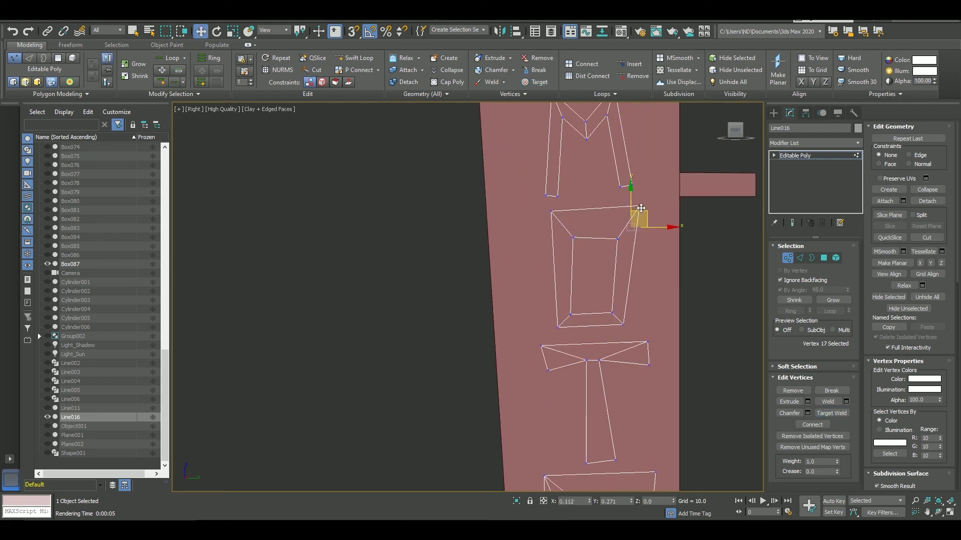
middle_click_drag(559, 108, 559, 239)
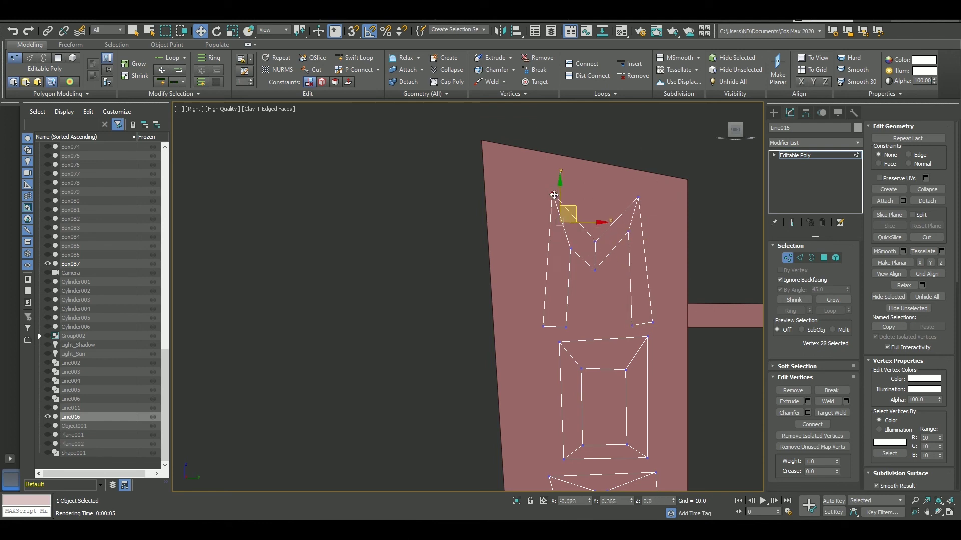
scroll(611, 286, "down", 5)
In Element mode, select individual letters and move the O up toward the M.
scroll(611, 200, "up", 3)
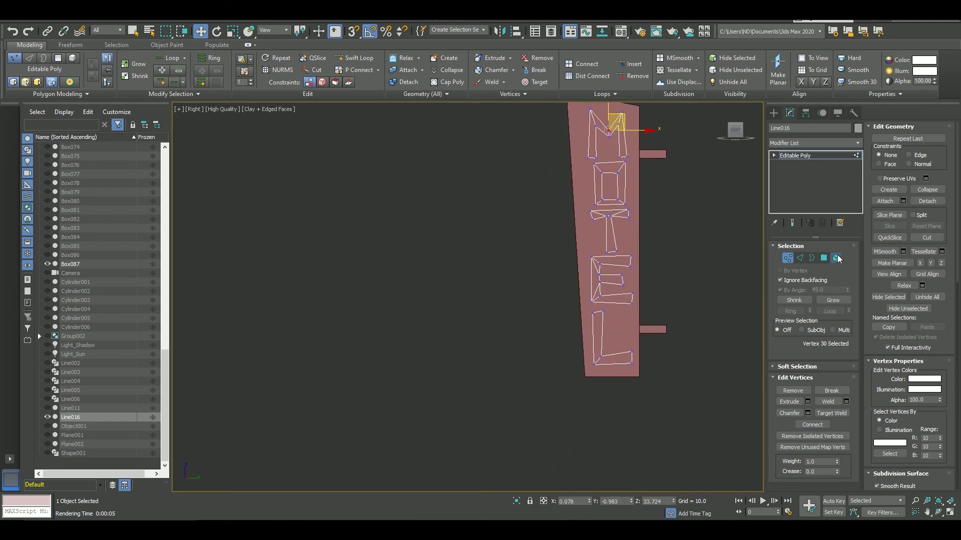
key("5")
scroll(622, 361, "up", 3)
left_click(570, 370)
left_click(563, 273)
scroll(564, 272, "down", 4)
left_click(619, 306)
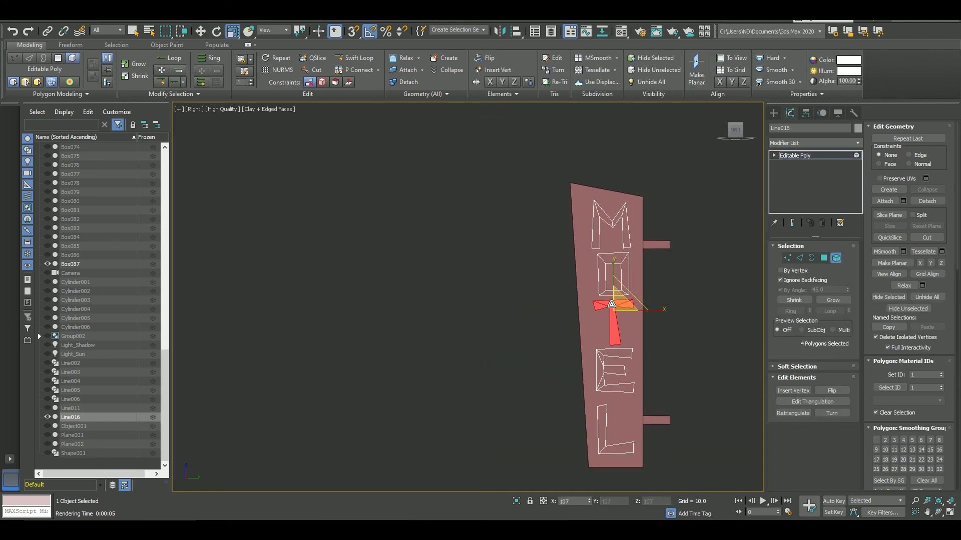
key("w")
left_click_drag(622, 293, 611, 248)
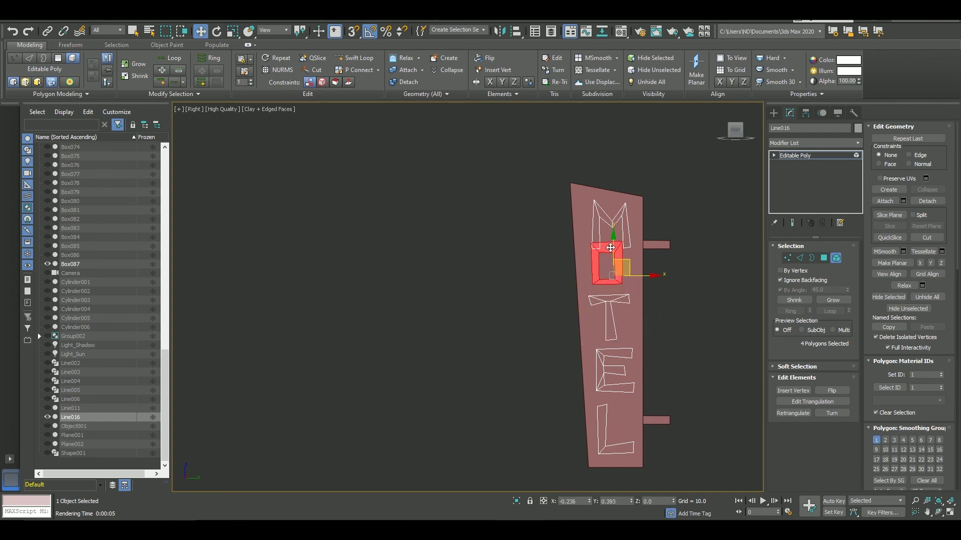
key("w")
left_click(623, 215)
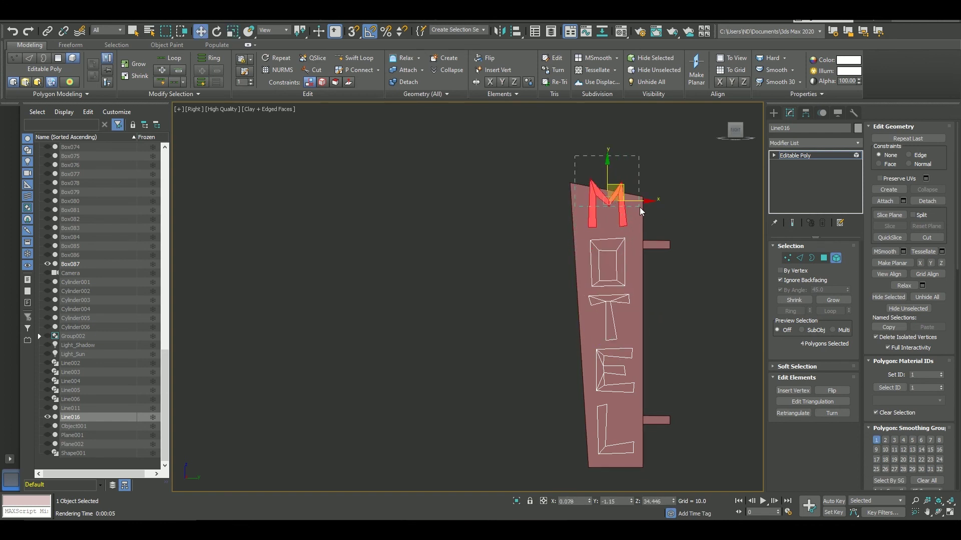
Place all five MOTEL letters onto the red sign board and end isolation.
key("ctrl+a")
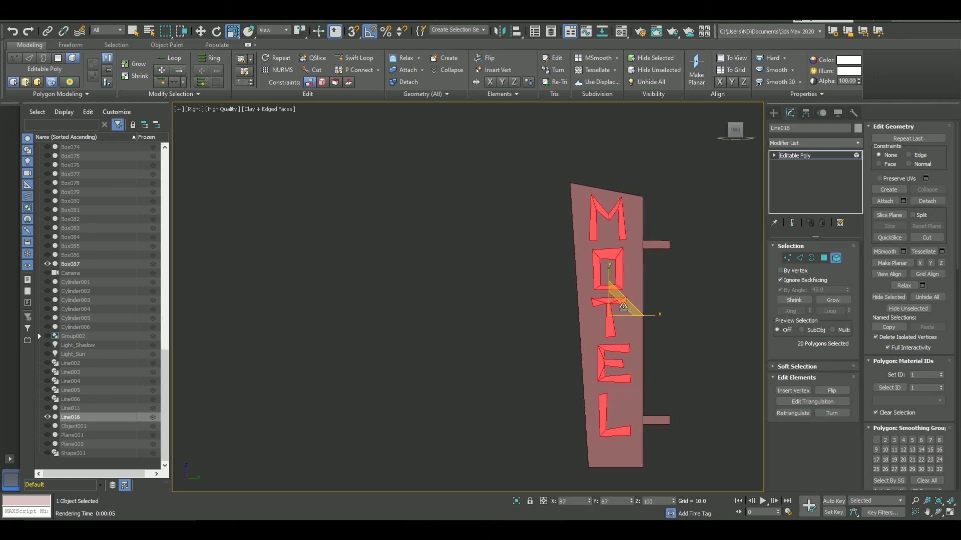
key("w")
left_click(824, 257)
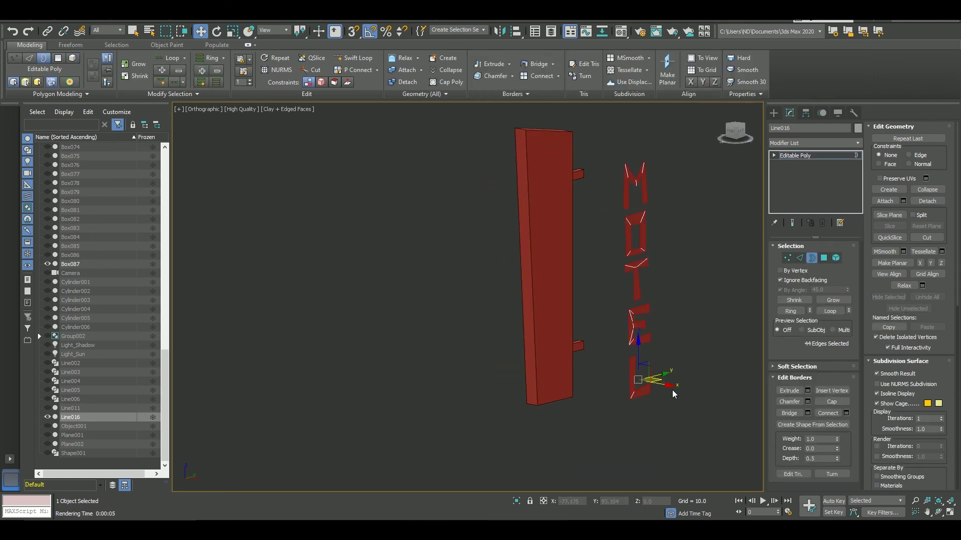
left_click_drag(664, 390, 584, 383)
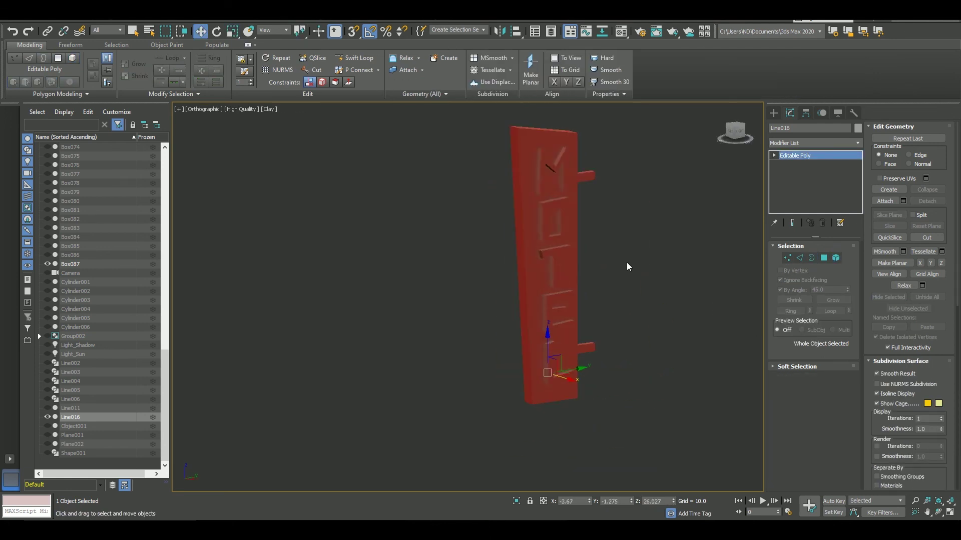
right_click(629, 221)
left_click(650, 135)
Assign the Light_01 material to the letters and render the camera view.
key("m")
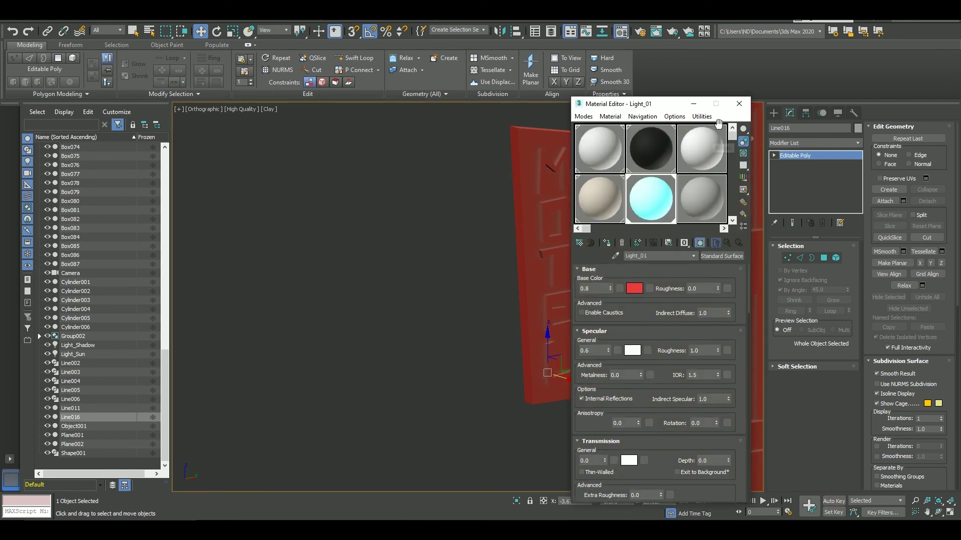
left_click(607, 247)
key("m")
key("c")
key("shift+q")
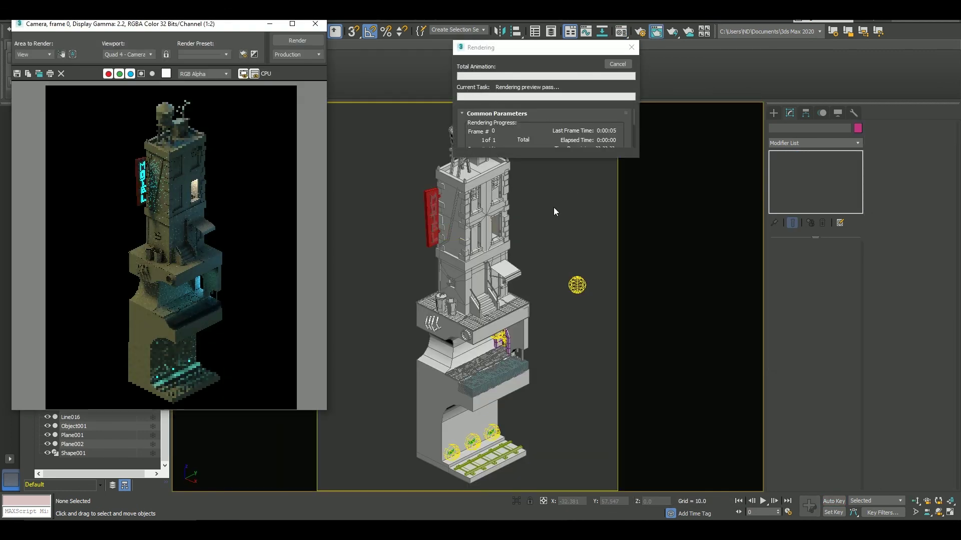
left_click(619, 65)
key("m")
key("shift+q")
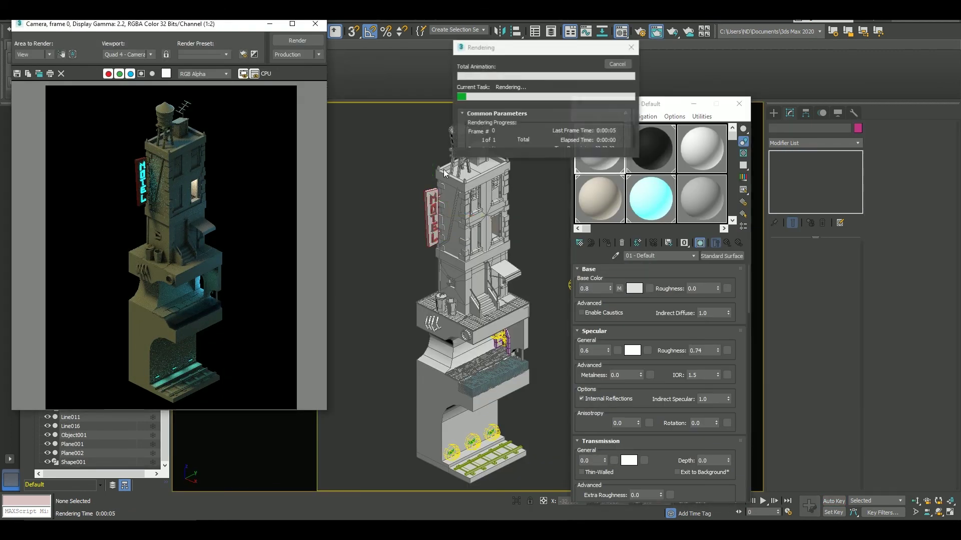
left_click(616, 66)
Zoom and orbit around the sign, then re-render from the camera view.
key("z")
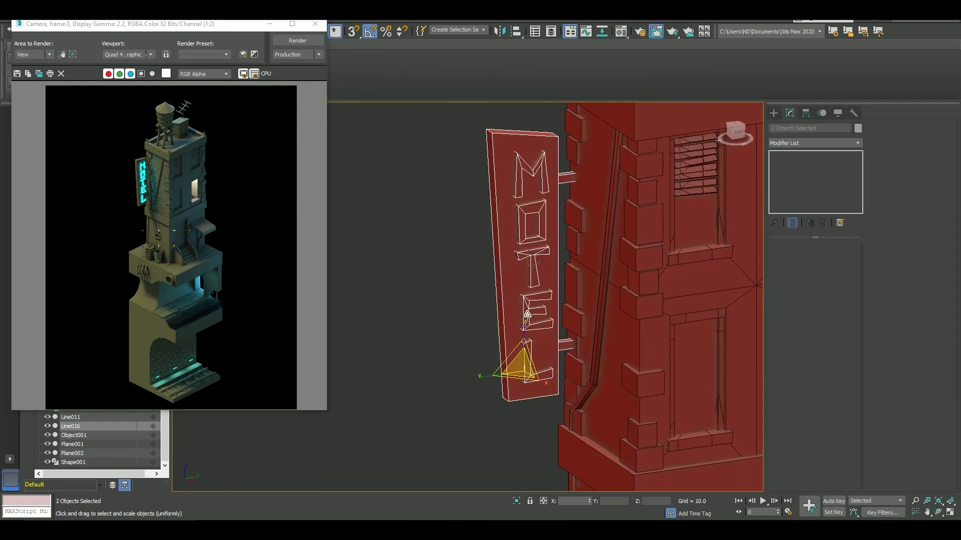
left_click(518, 257)
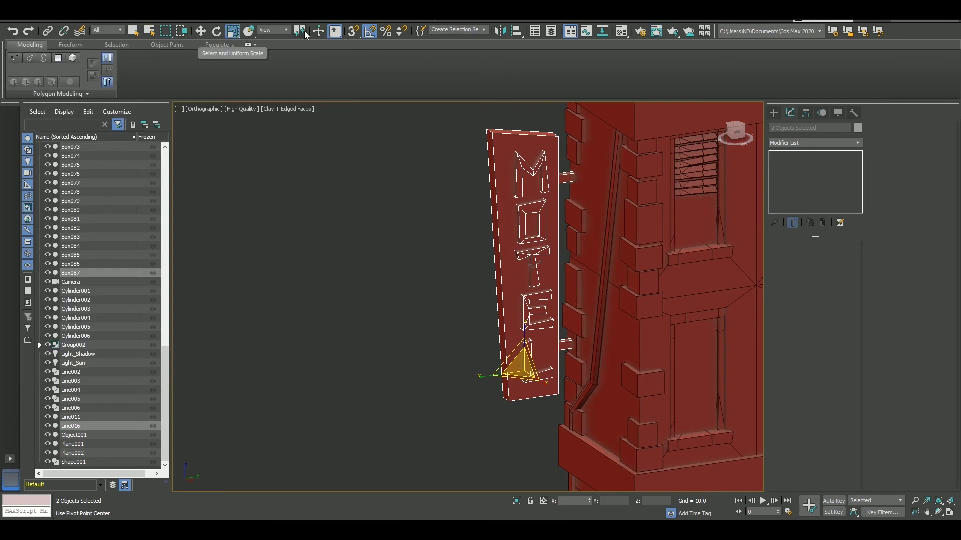
middle_click_drag(525, 256, 550, 273, "alt")
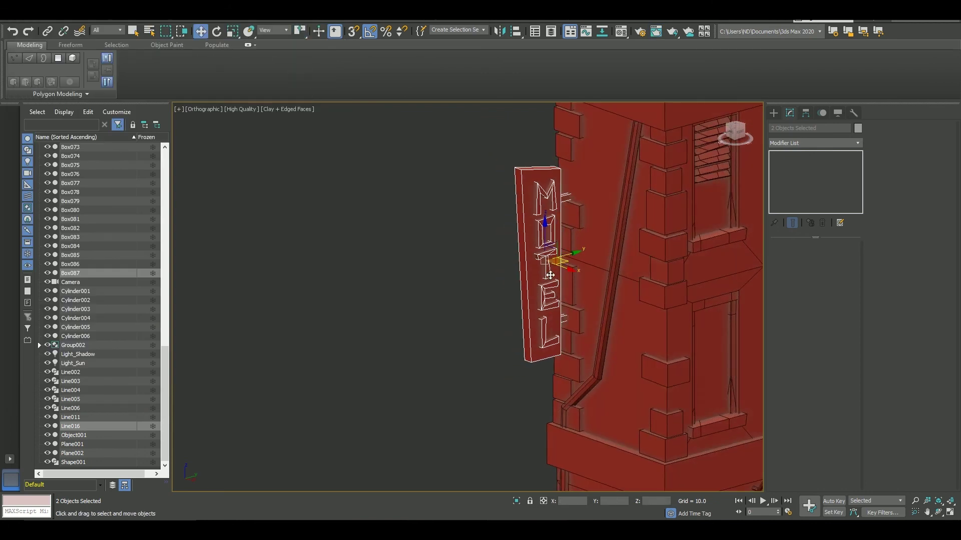
key("c")
left_click(499, 202)
key("w")
key("shift+q")
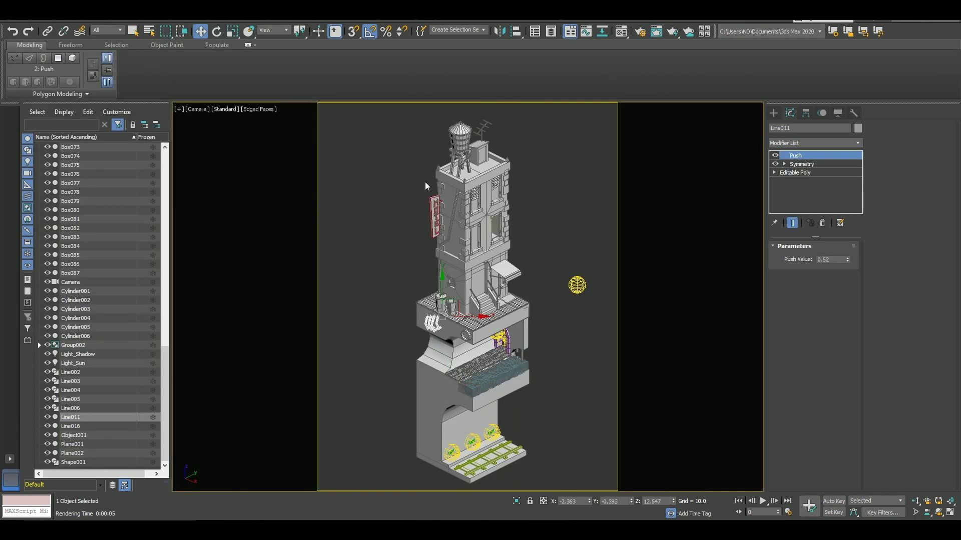
Select the tunnel's back-wall polygon and inset it to a narrow strip.
middle_click_drag(580, 231, 539, 207, "alt")
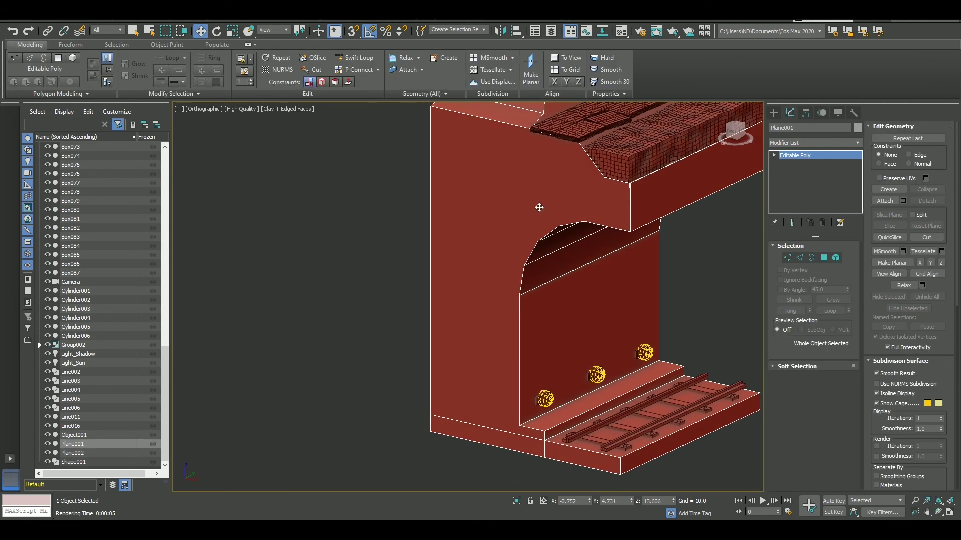
mouse_move(602, 204)
middle_mouse_down()
mouse_move(567, 389)
mouse_move(548, 205)
middle_mouse_up()
middle_click_drag(577, 358, 573, 351, "alt")
key("4")
left_click(573, 350)
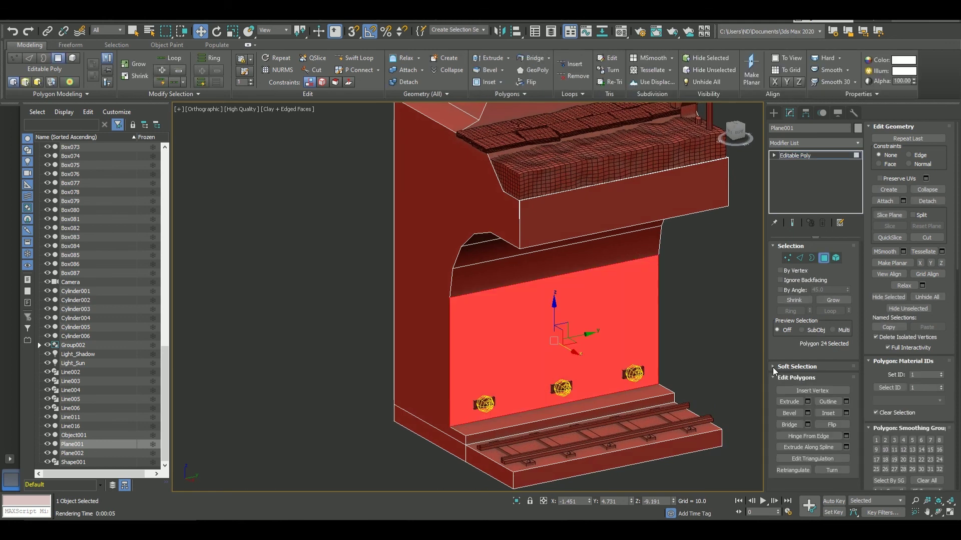
left_click(846, 413)
left_click_drag(482, 317, 480, 285)
left_click(472, 331)
Push the strip polygon back into the wall to form the door recess.
scroll(550, 326, "down", 3)
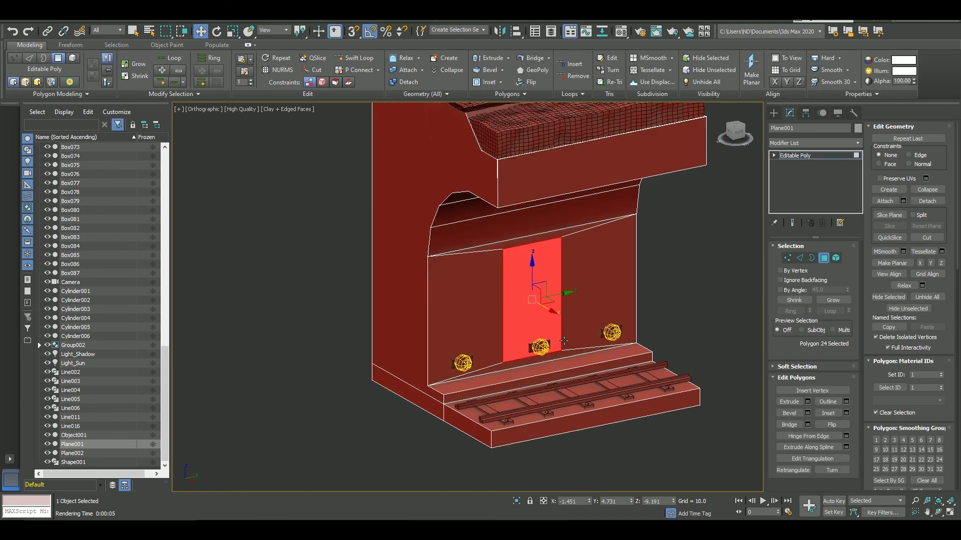
middle_click_drag(551, 325, 572, 431)
scroll(572, 431, "up", 3)
left_click_drag(518, 300, 517, 315)
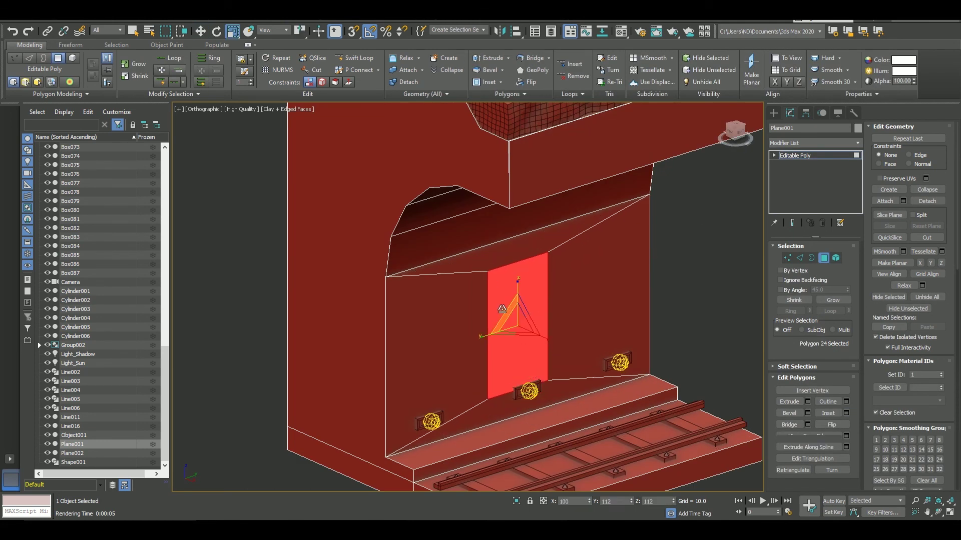
scroll(517, 316, "down", 3)
mouse_move(517, 316)
middle_mouse_down("alt")
mouse_move(575, 321)
mouse_move(706, 443)
middle_mouse_up("alt")
left_click_drag(573, 276, 525, 250)
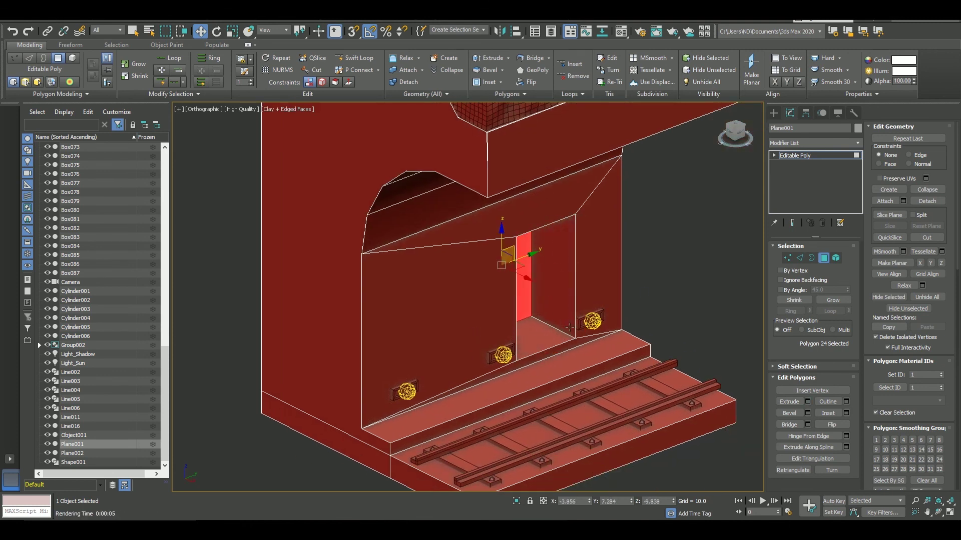
key("4")
scroll(581, 396, "down", 3)
scroll(550, 351, "down", 3)
Copy the tower band down and place the thin plate on the door recess floor.
scroll(501, 220, "up", 4)
left_click(501, 220)
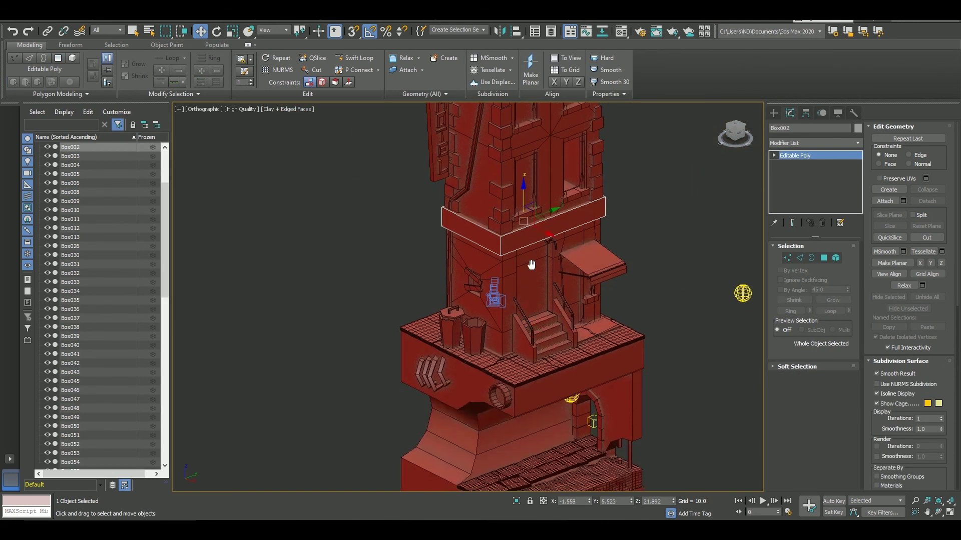
middle_click_drag(535, 248, 560, 200)
left_click_drag(560, 200, 576, 326, "shift")
left_click(492, 309)
key("z")
left_click_drag(562, 365, 549, 468)
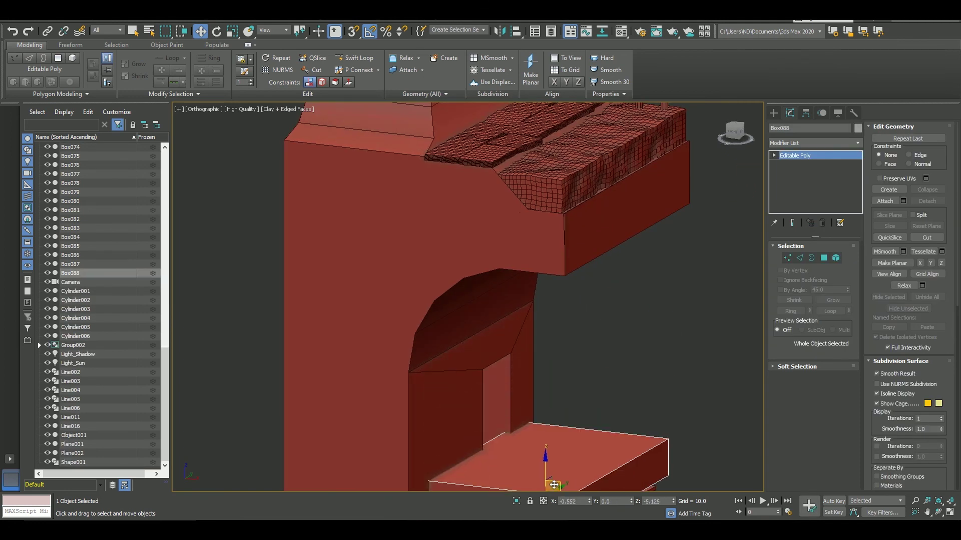
key("z")
scroll(591, 277, "down", 5)
left_click_drag(588, 335, 621, 301)
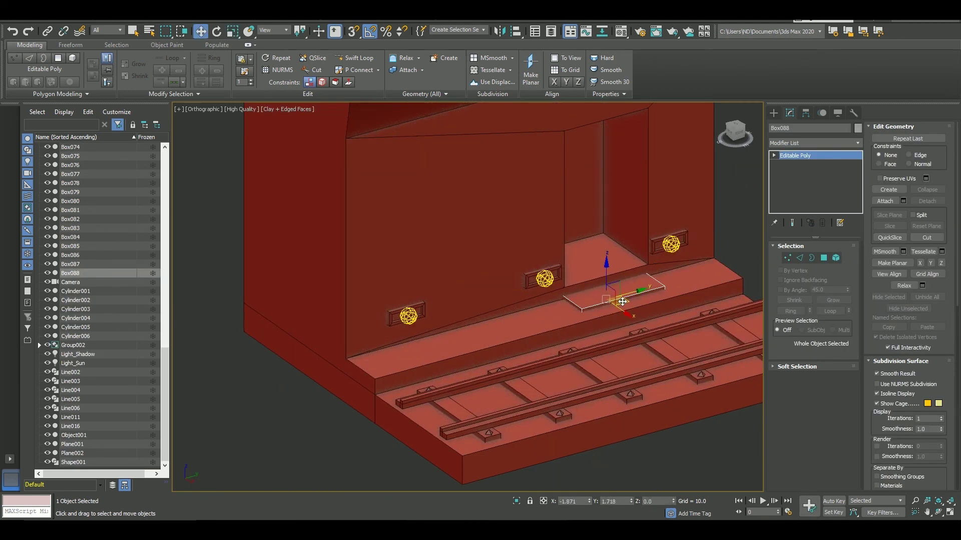
Scale the plate into a taller step and chamfer its top front edge.
key("r")
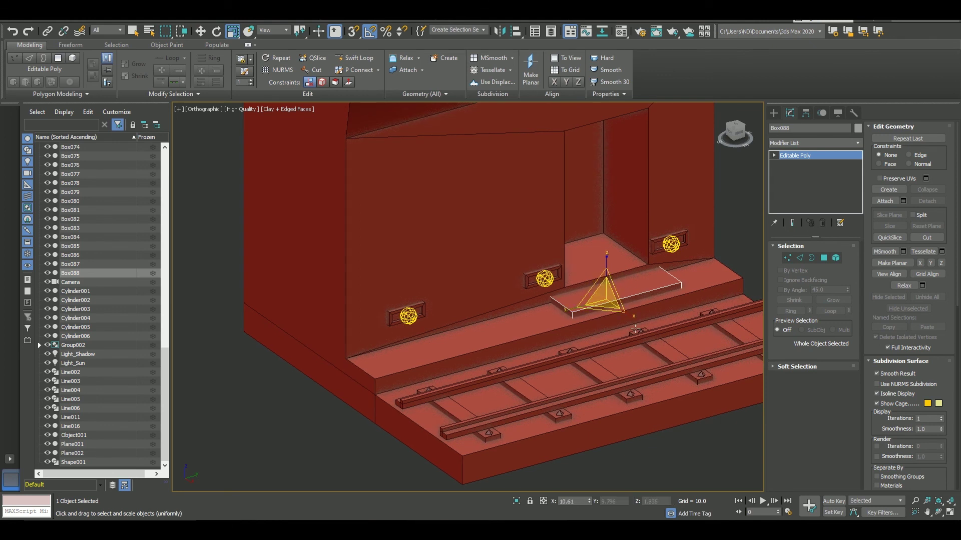
left_click_drag(634, 329, 637, 295)
key("w")
scroll(640, 280, "up", 3)
key("4")
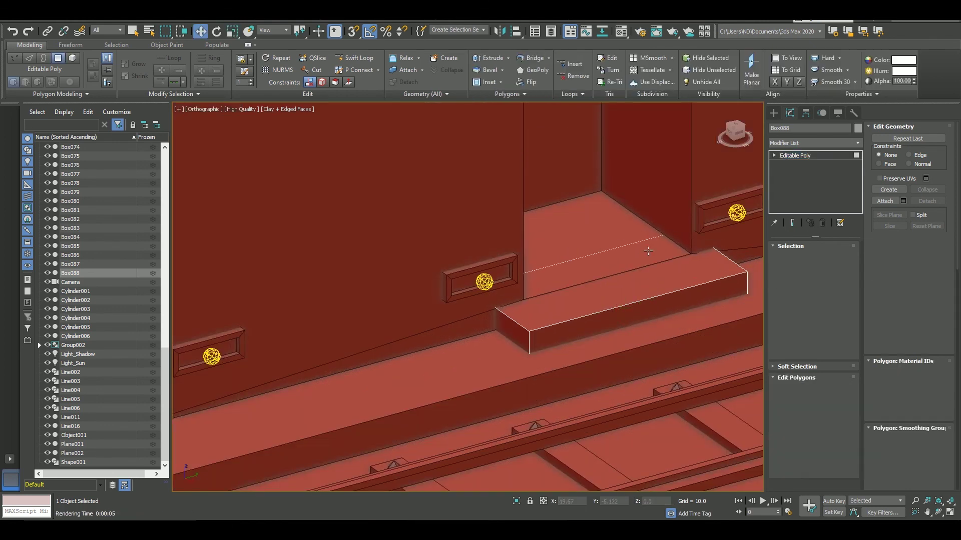
left_click(564, 219)
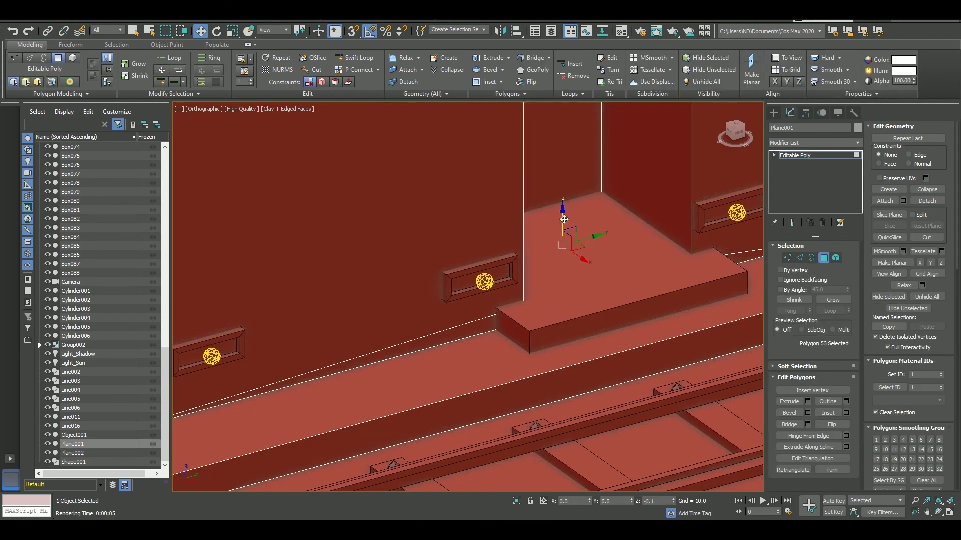
left_click(581, 310)
key("2")
left_click(903, 173)
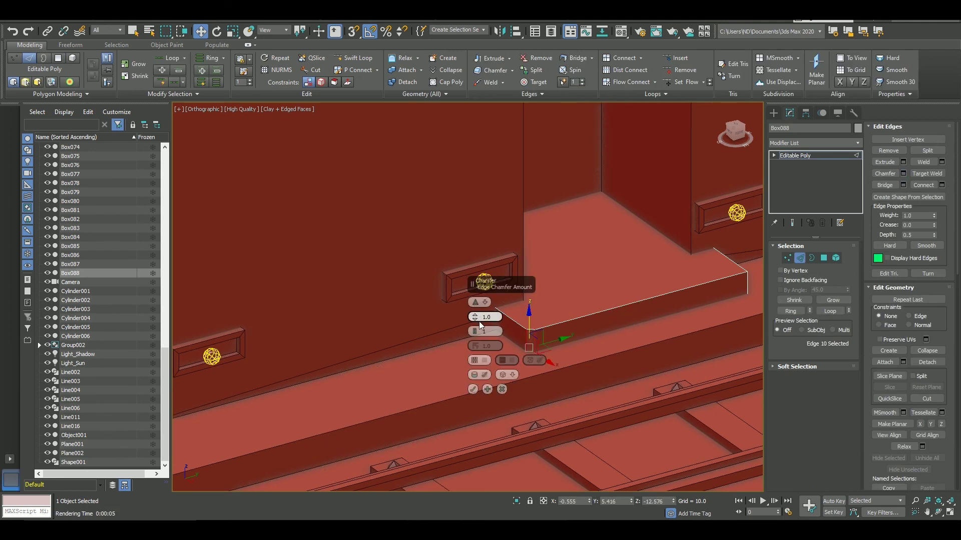
left_click(472, 389)
key("1")
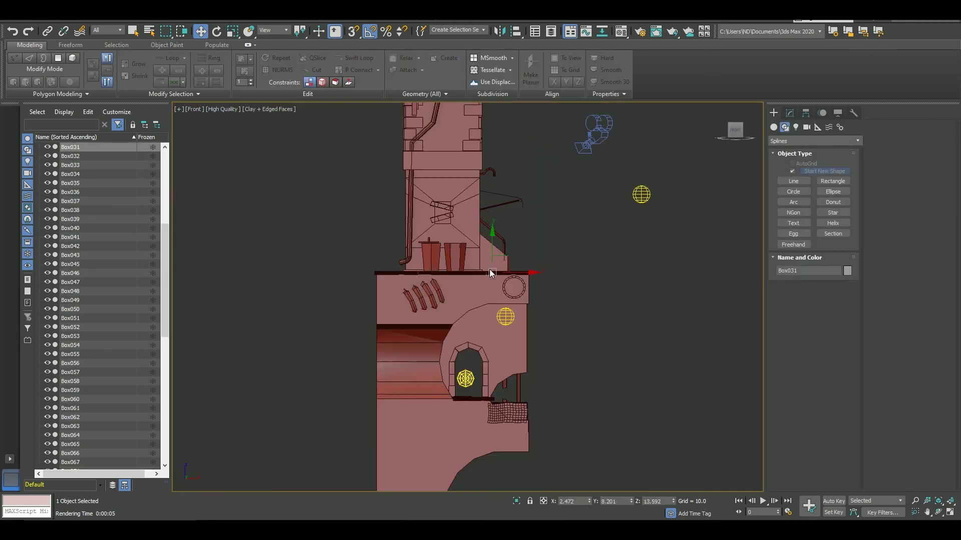
Draw a bent lamp post line up from the ledge and a short lamp head line.
left_click(484, 425)
left_click(490, 258)
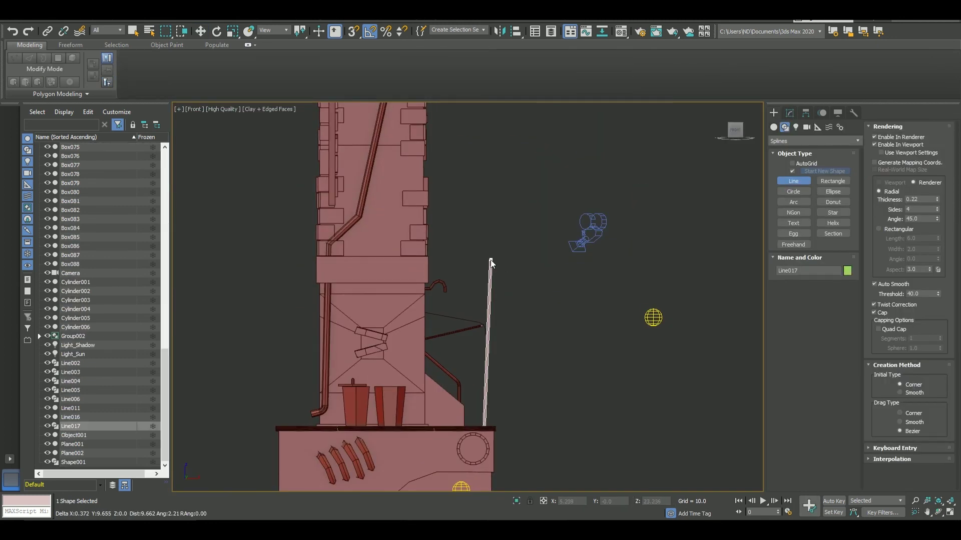
left_click(455, 248)
right_click(455, 248)
scroll(501, 218, "up", 6)
left_click(512, 263)
left_click(605, 263)
right_click(551, 215)
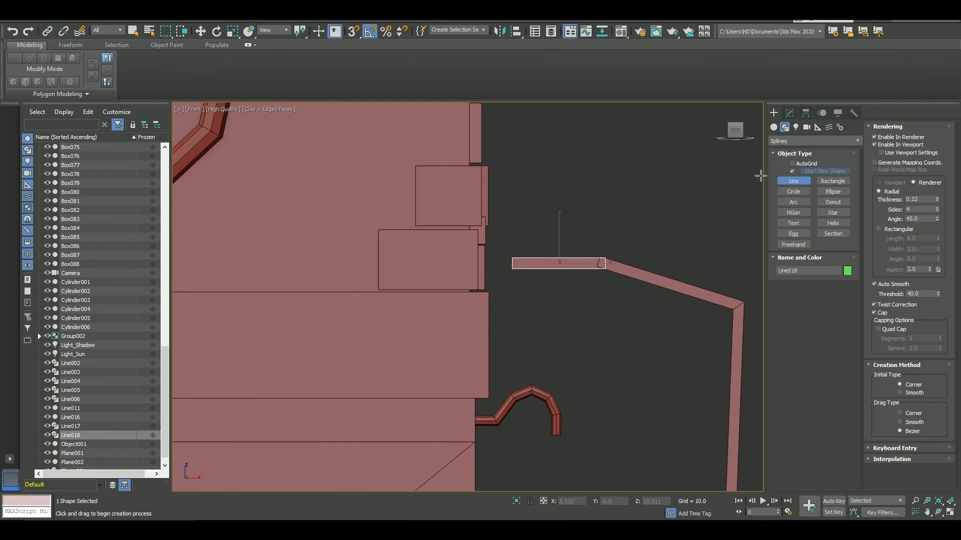
Make the lamp head line renderable in the viewport with thickness 0.42.
left_click(789, 113)
left_click_drag(843, 319, 842, 311)
middle_click_drag(500, 260, 515, 296, "alt")
key("r")
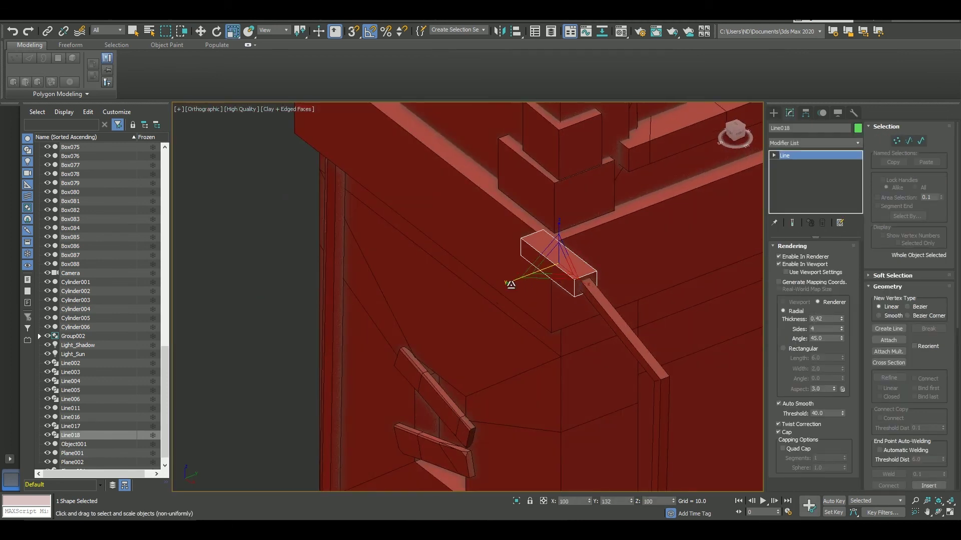
middle_click_drag(574, 281, 551, 300, "alt")
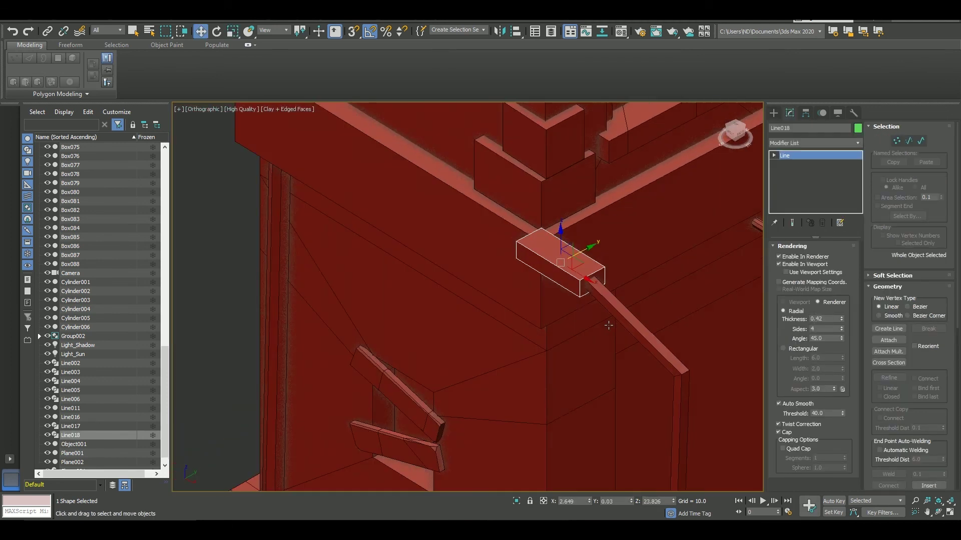
left_click(636, 325)
left_click(575, 270)
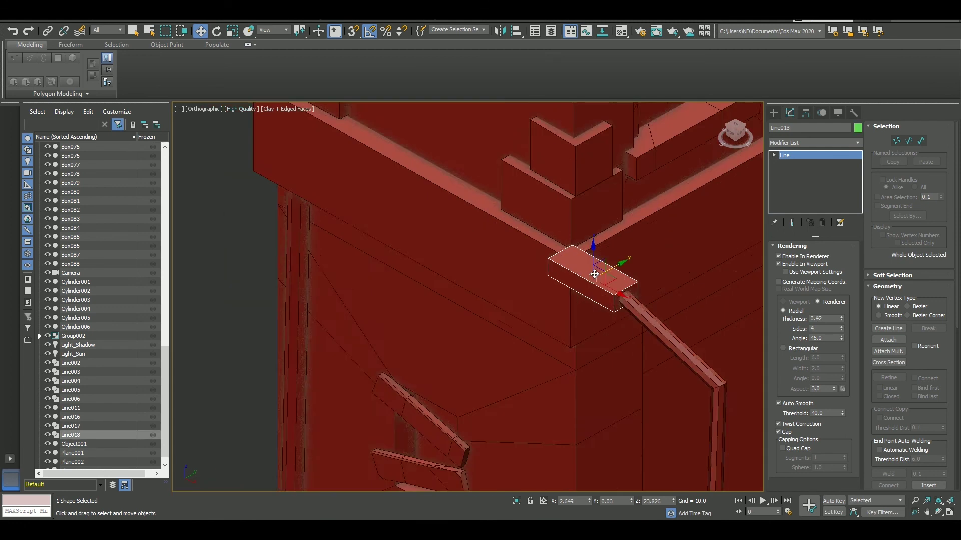
scroll(575, 270, "up", 2)
Convert the lamp head to Editable Poly and taper it by scaling one end's vertices.
right_click(795, 155)
left_click(794, 229)
key("1")
middle_click_drag(550, 279, 484, 330, "alt")
key("r")
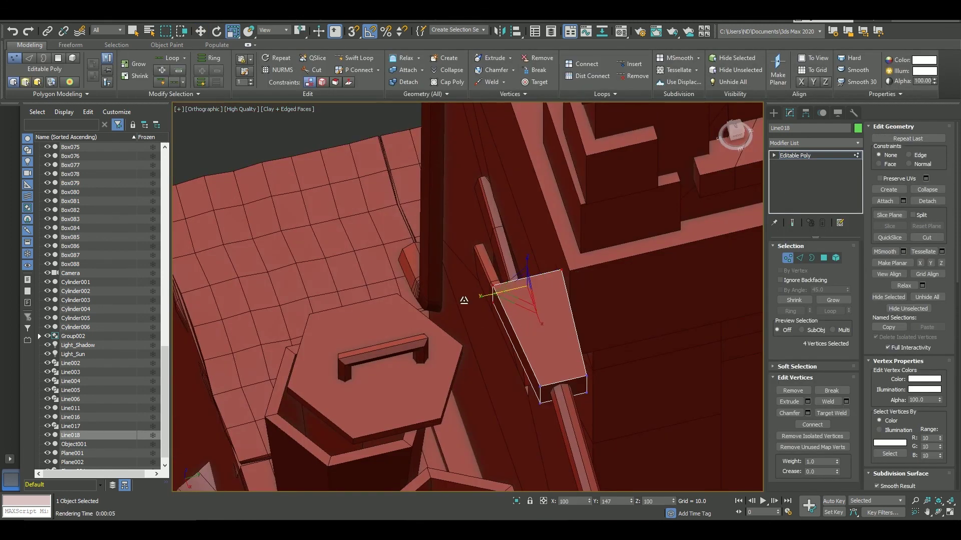
left_click_drag(526, 307, 525, 321)
Extrude the lamp head's end polygon, then select both lamp post pieces.
key("4")
left_click(524, 252)
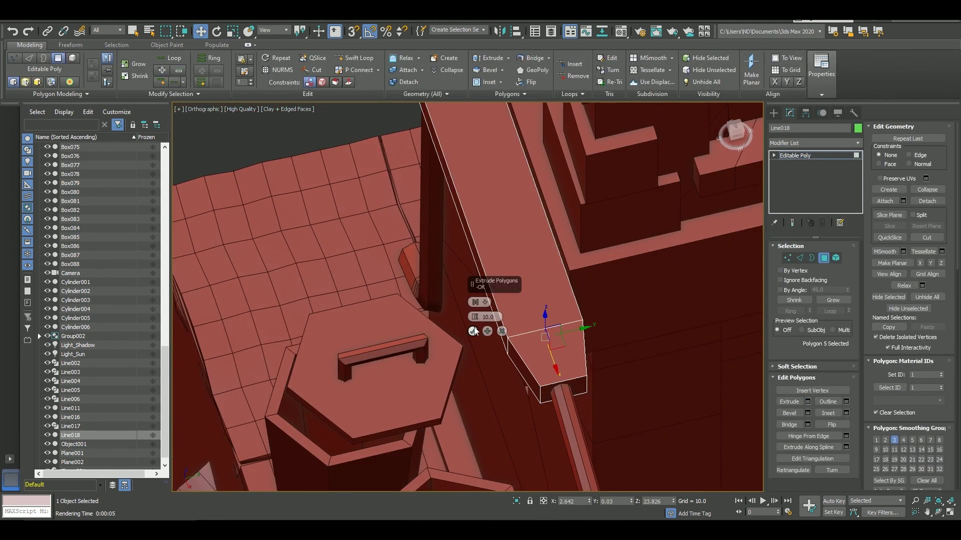
scroll(524, 252, "down", 5)
key("z")
middle_click_drag(482, 294, 468, 290, "alt")
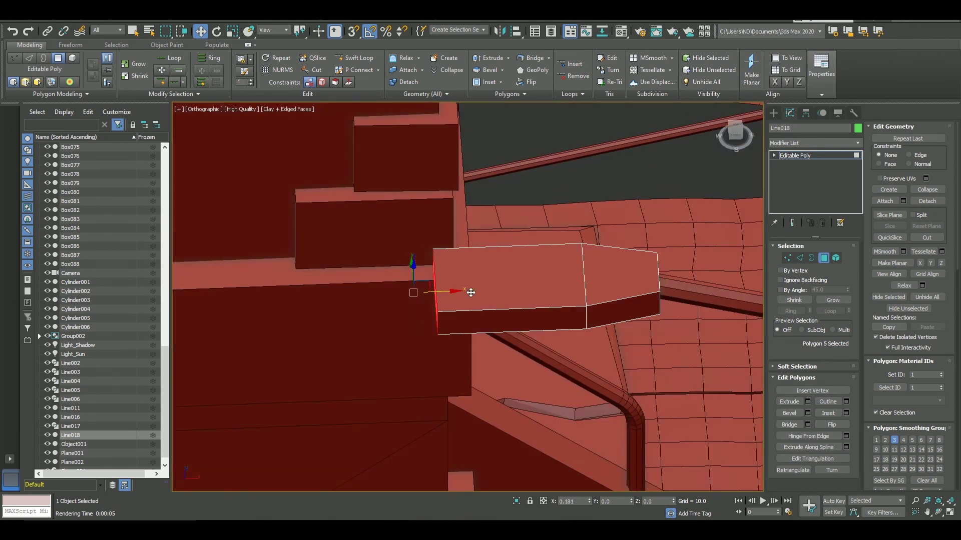
key("shift+e")
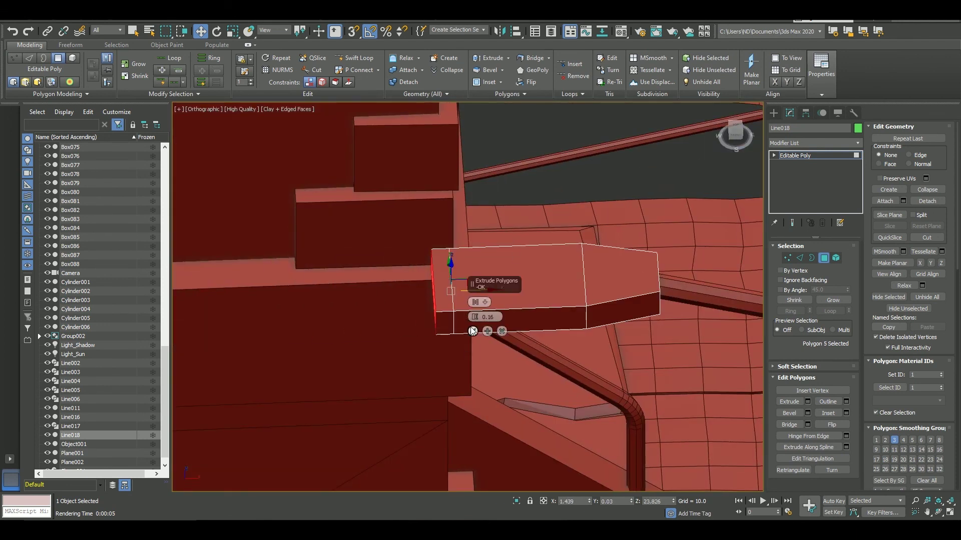
left_click(473, 331)
key("r")
middle_click_drag(472, 331, 467, 316, "alt")
scroll(513, 192, "down", 3)
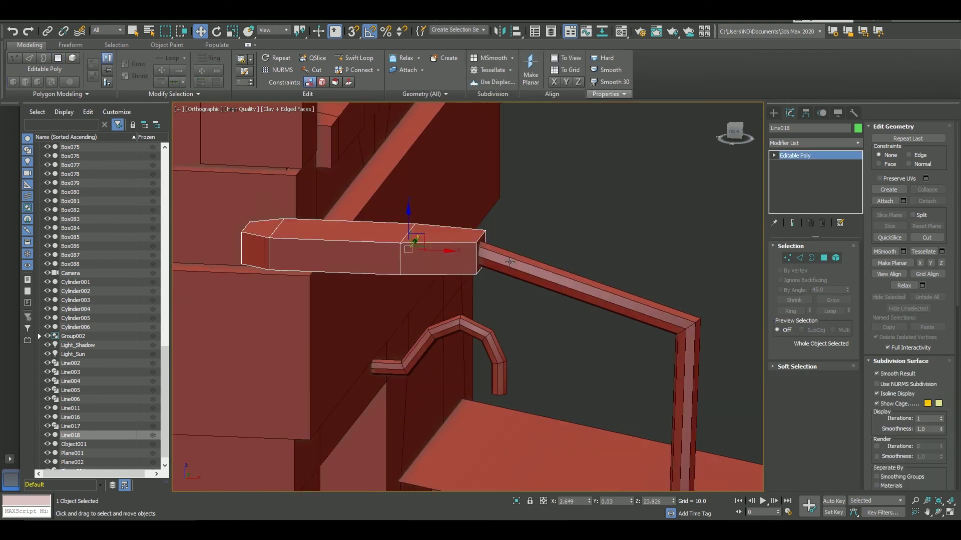
left_click(555, 275, "ctrl")
mouse_move(500, 250)
middle_mouse_down("alt")
mouse_move(639, 299)
mouse_move(669, 283)
middle_mouse_up("alt")
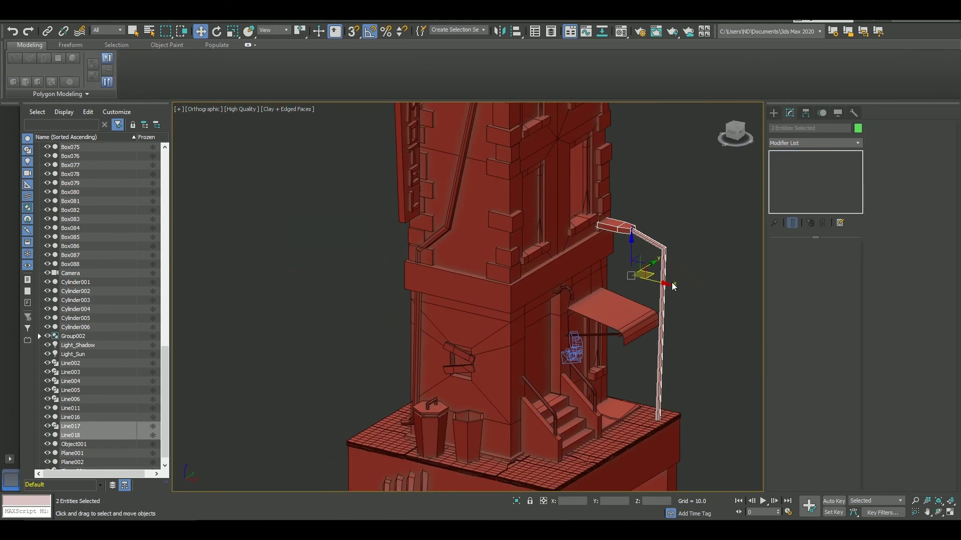
Turn and move the lamp beside the stairs, then render the Camera view.
key("e")
key("w")
left_click_drag(643, 279, 563, 350)
middle_click_drag(563, 351, 565, 289, "alt")
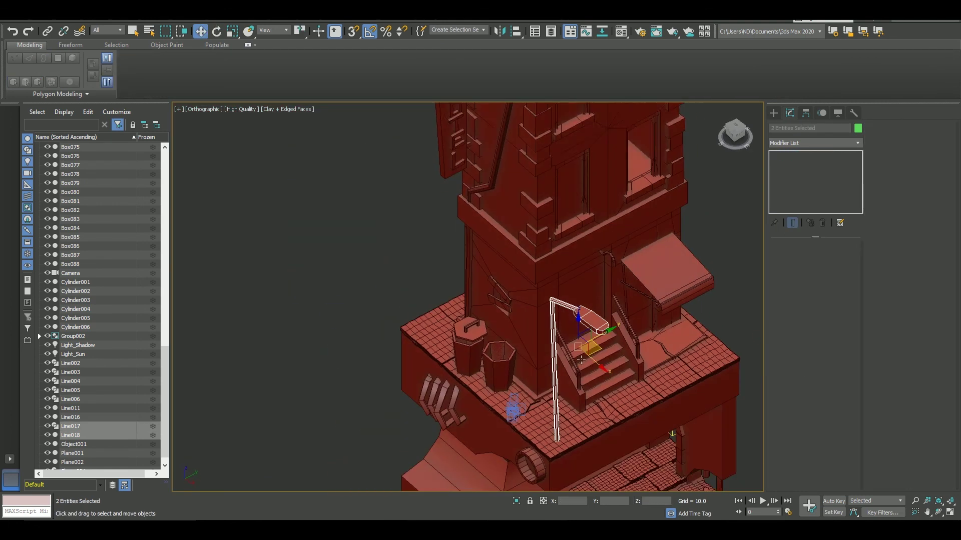
scroll(564, 288, "down", 5)
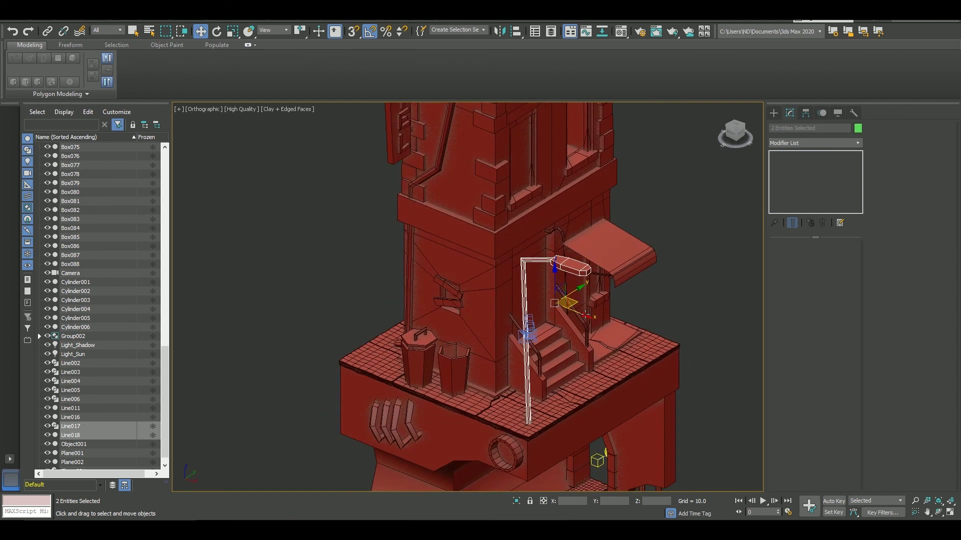
key("c")
key("shift+q")
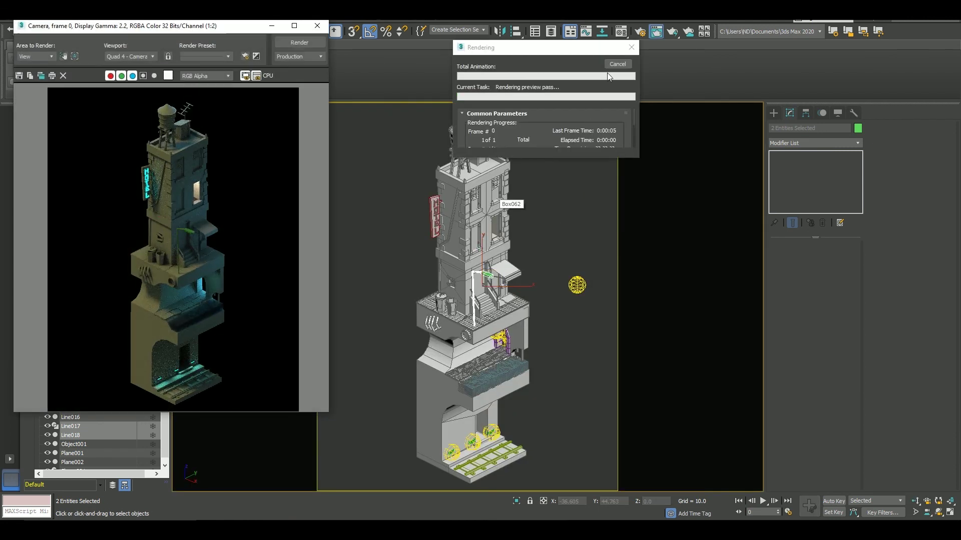
Re-angle the lamp arm, slide the post further left, and render the orthographic view.
key("u")
scroll(590, 284, "up", 5)
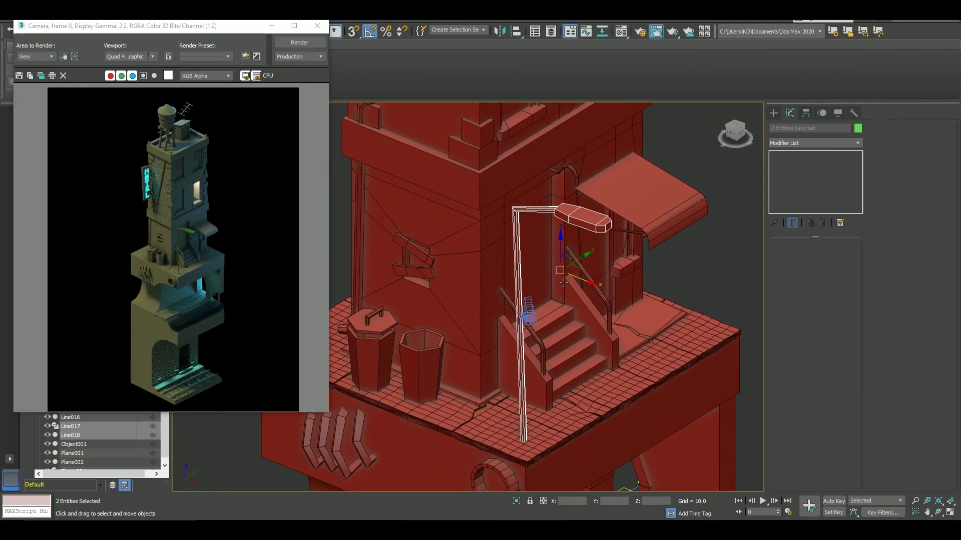
key("e")
left_click_drag(591, 284, 583, 261)
key("w")
scroll(579, 248, "down", 2)
middle_click_drag(579, 248, 571, 241, "alt")
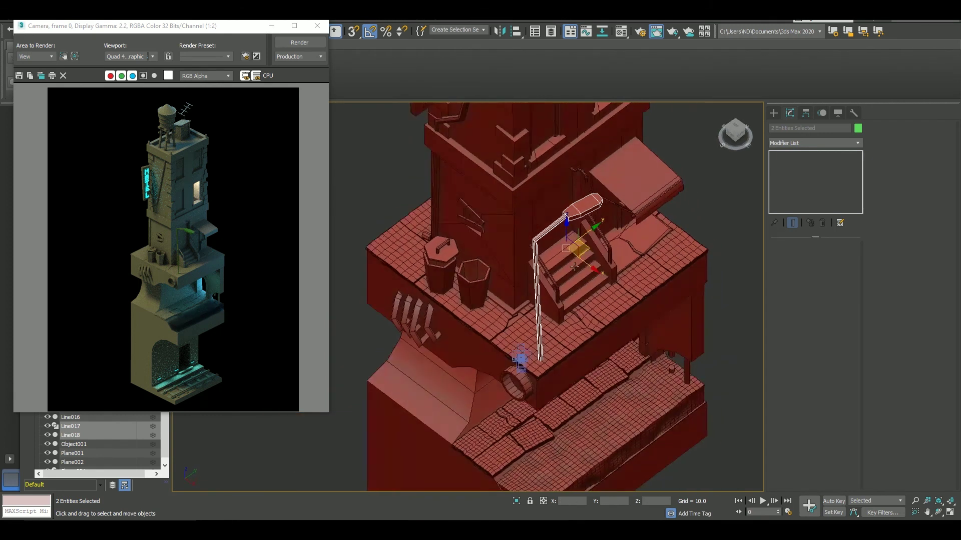
left_click_drag(571, 241, 517, 239)
key("shift+q")
Select the lamp head alone and frame the view on it.
left_click(619, 60)
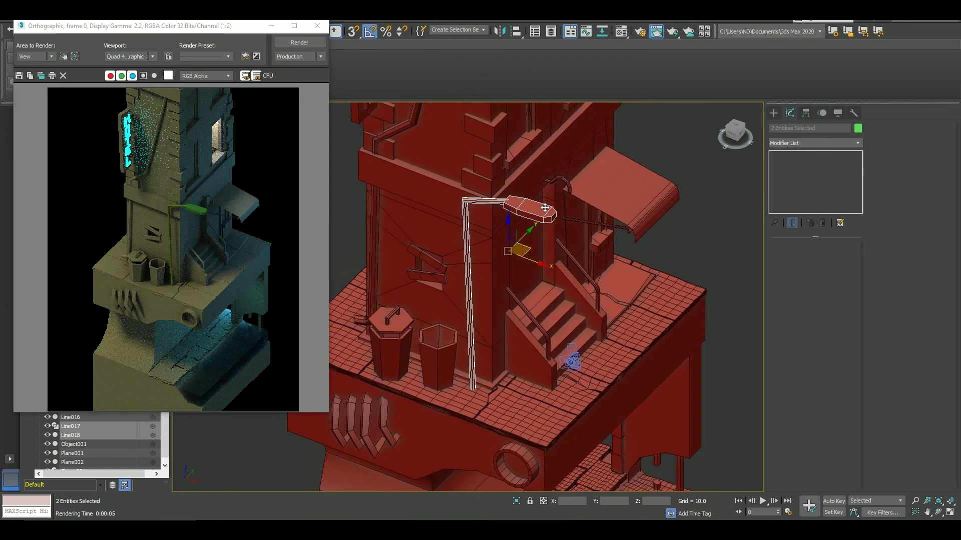
left_click(523, 202)
key("z")
middle_click_drag(506, 210, 506, 195, "alt")
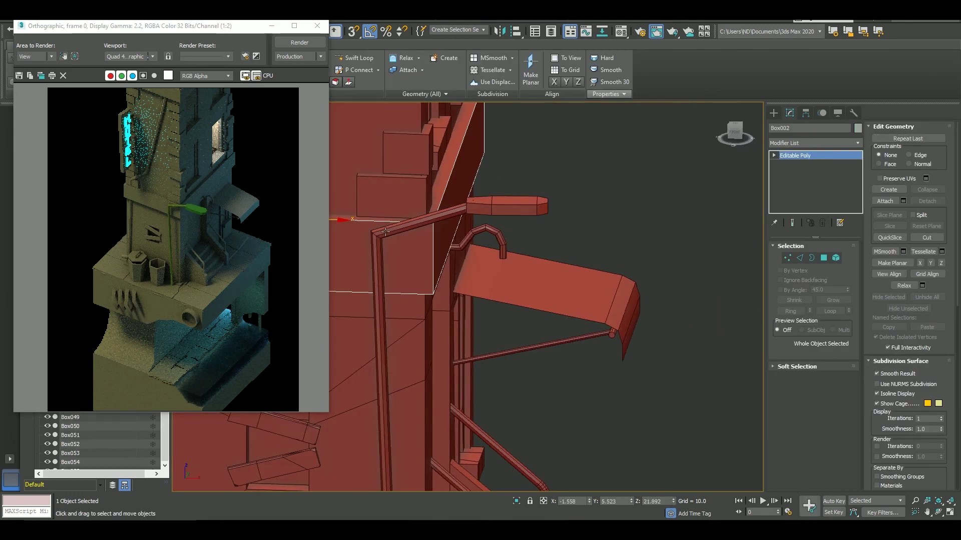
Fillet the lamp post's bend and thin the post to 0.14 thickness.
left_click(382, 215)
scroll(908, 301, "down", 3)
left_click(888, 434)
left_click_drag(379, 221, 375, 207)
right_click(374, 206)
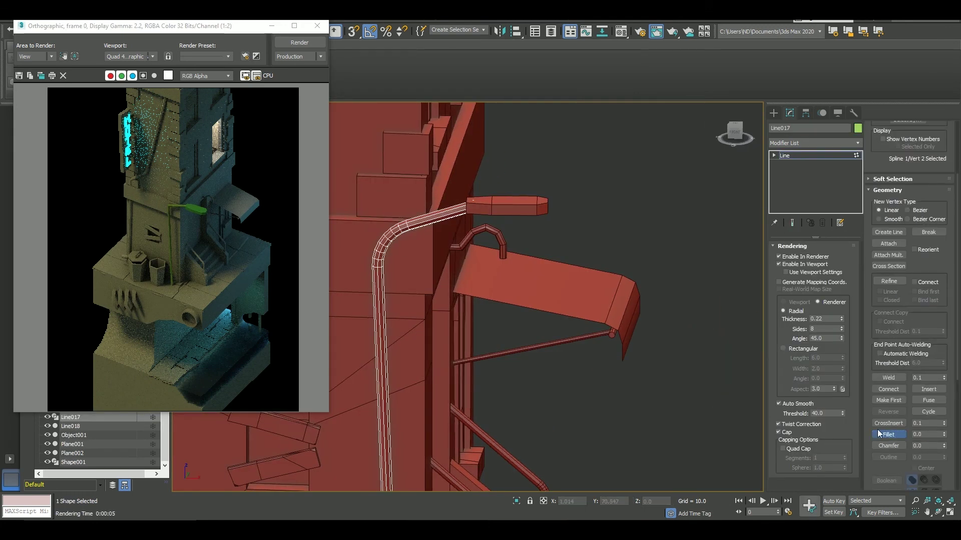
scroll(625, 239, "down", 5)
scroll(576, 220, "up", 6)
Select the Arnold light under the lamp head and isolate it.
left_click(620, 242)
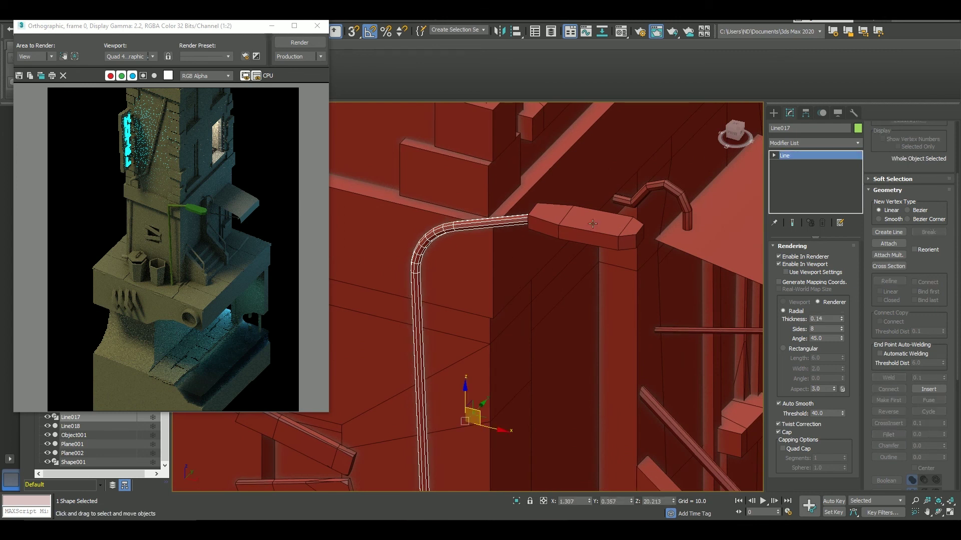
scroll(611, 248, "down", 3)
scroll(605, 255, "down", 4)
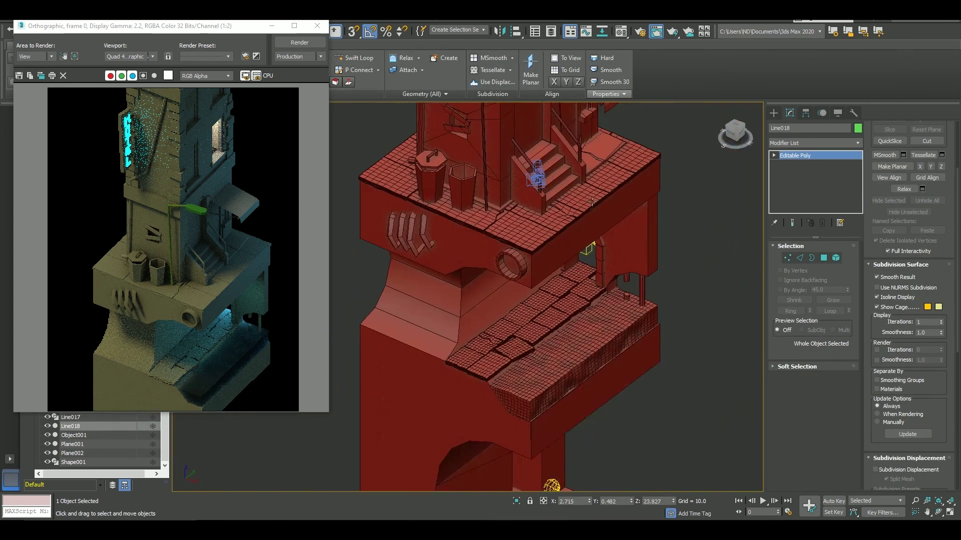
scroll(596, 310, "up", 5)
left_click(598, 314)
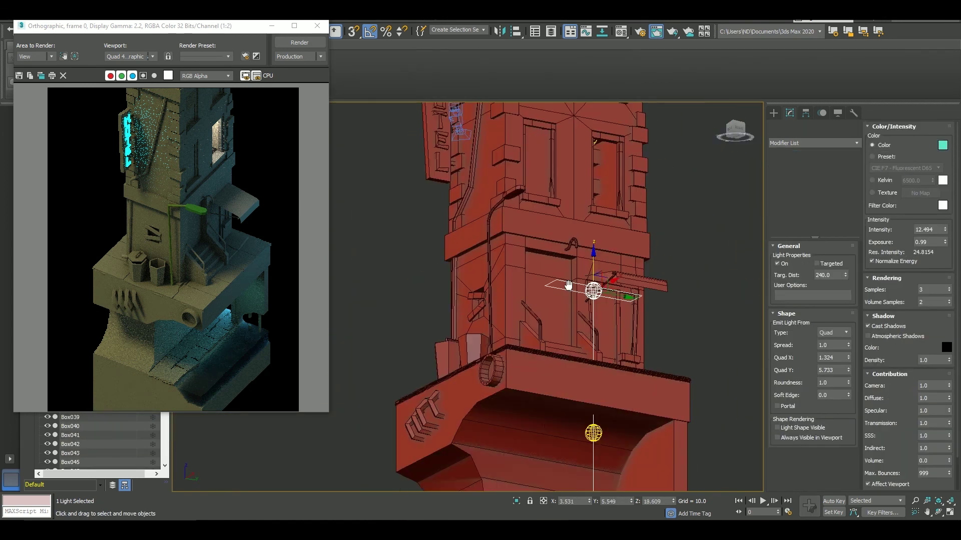
right_click(515, 97)
left_click(560, 160)
Rotate the Arnold light 5° and set its Quad Y size to 0.382.
key("f")
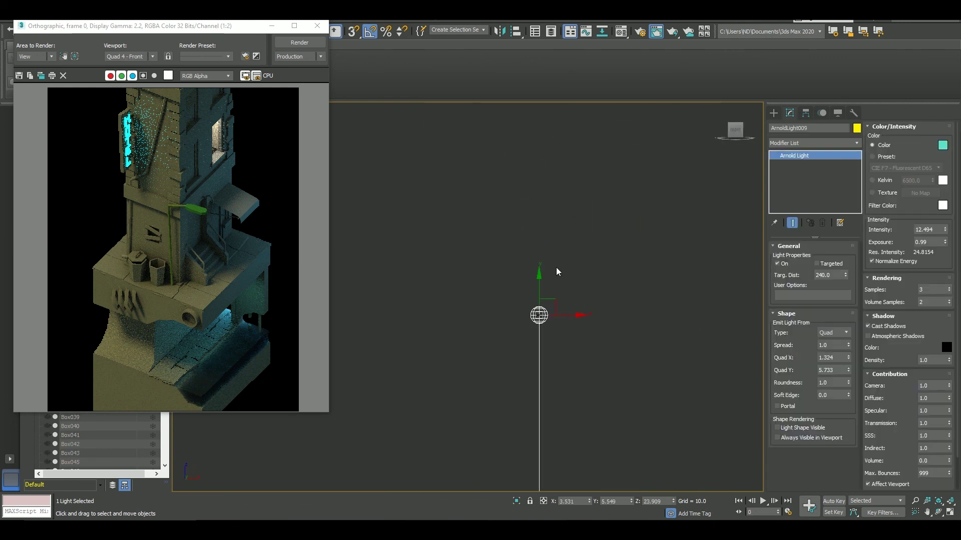
key("e")
left_click_drag(545, 335, 539, 348)
key("w")
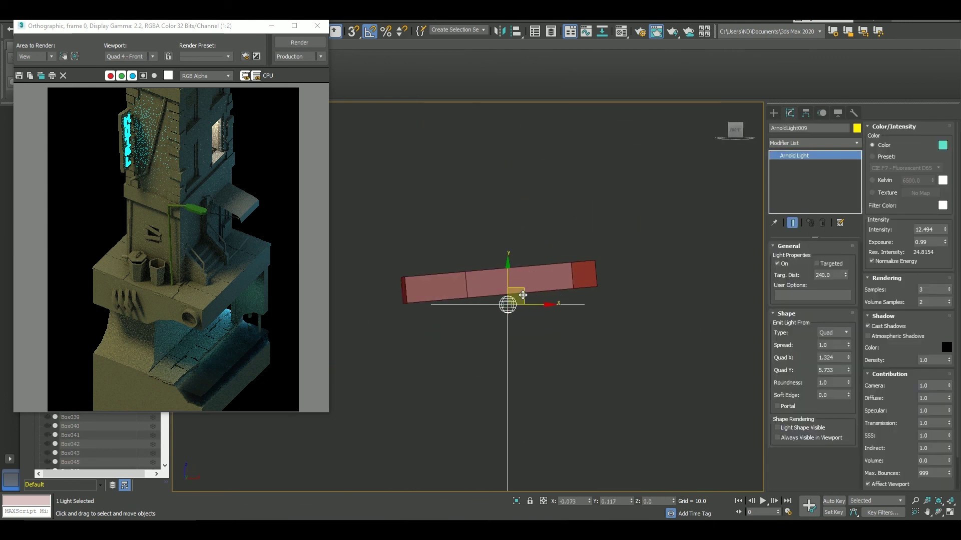
mouse_move(511, 301)
middle_mouse_down("alt")
mouse_move(472, 294)
mouse_move(557, 253)
mouse_move(518, 265)
middle_mouse_up("alt")
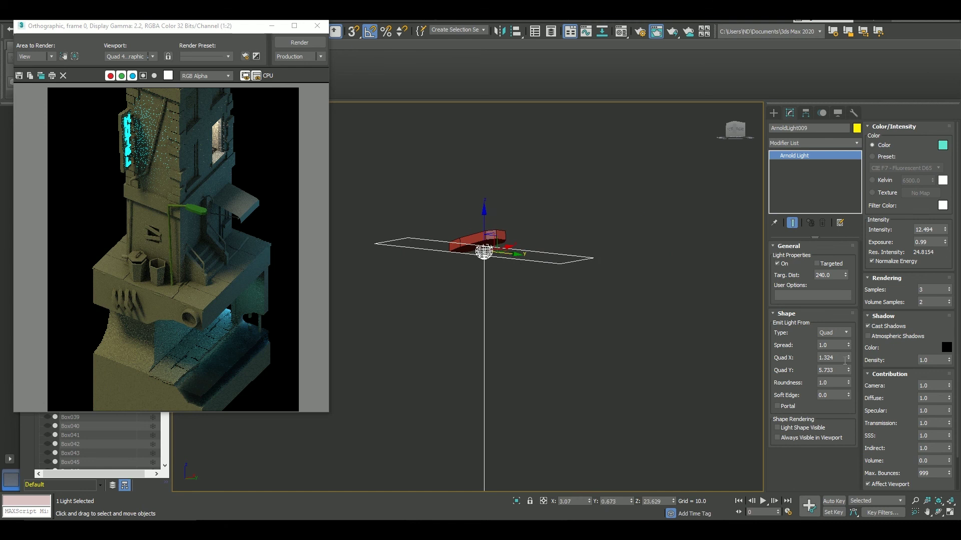
left_click_drag(848, 369, 848, 381)
scroll(560, 297, "up", 3)
scroll(560, 297, "up", 3)
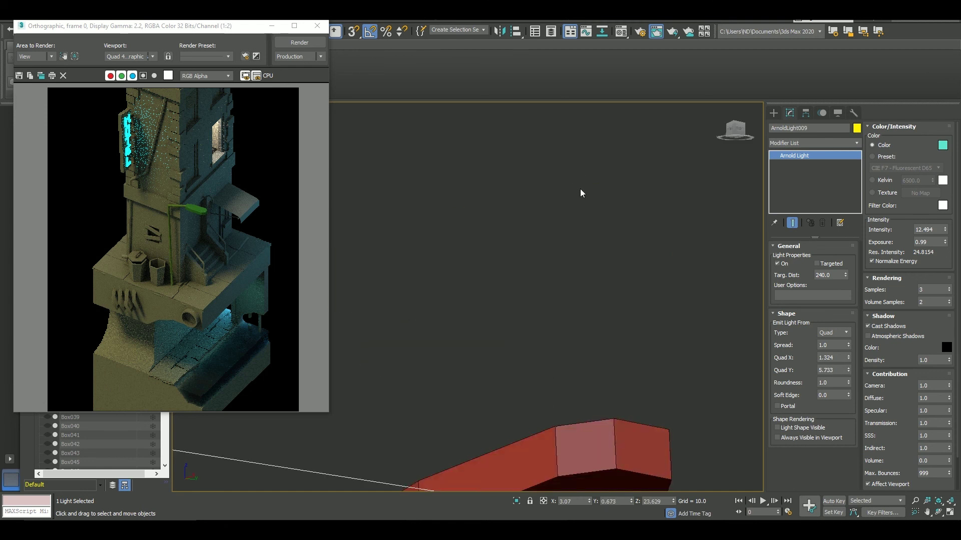